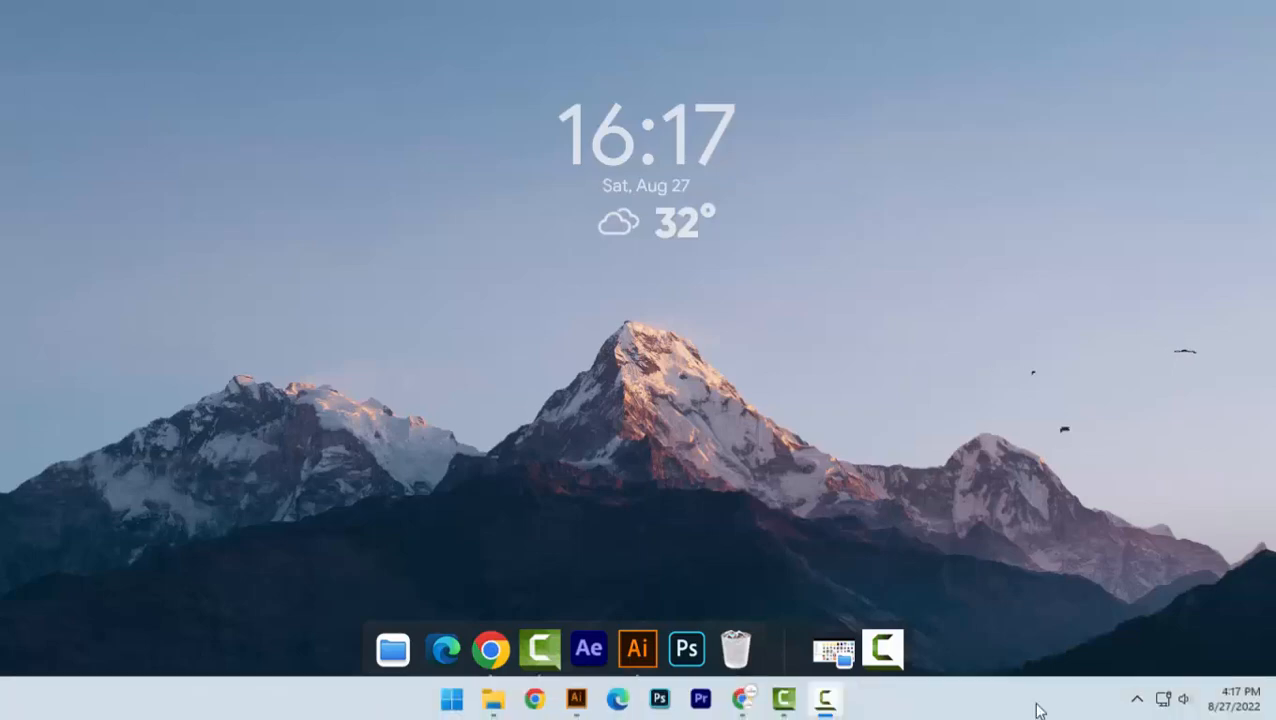
- Switch to Illustrator and look over the special-offer reference design in A (25).jpg
click(638, 647)
drag(870, 417, 665, 328)
drag(665, 328, 820, 433)
drag(397, 192, 401, 318)
drag(792, 393, 398, 508)
drag(398, 508, 435, 258)
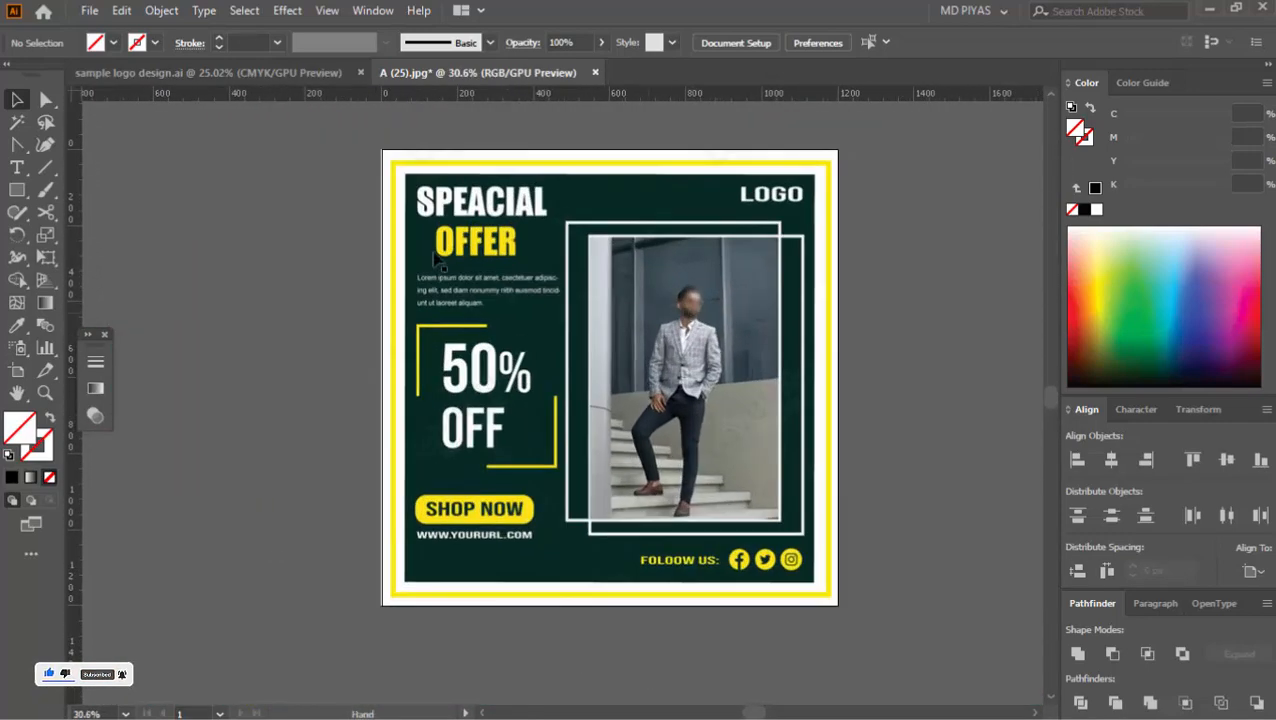
- Start a new 1200 × 1200 px document and name it Project 29
click(89, 10)
click(110, 31)
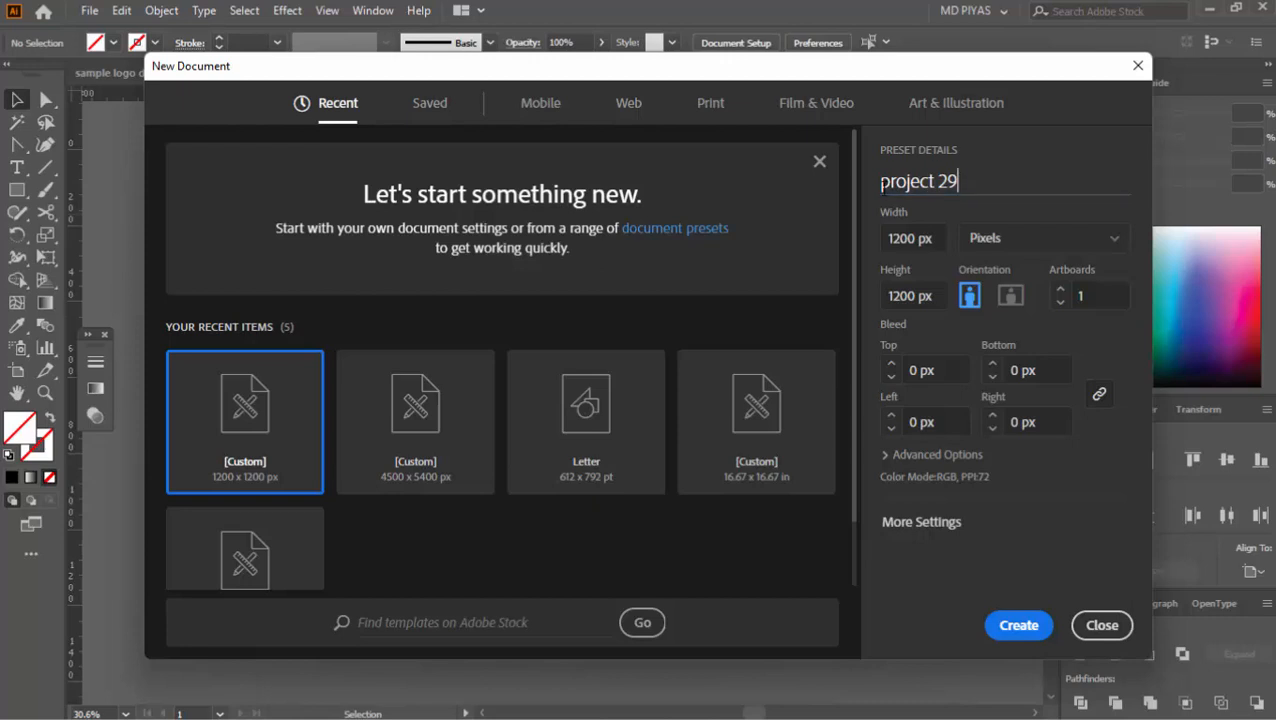
text(P)
key(Tab)
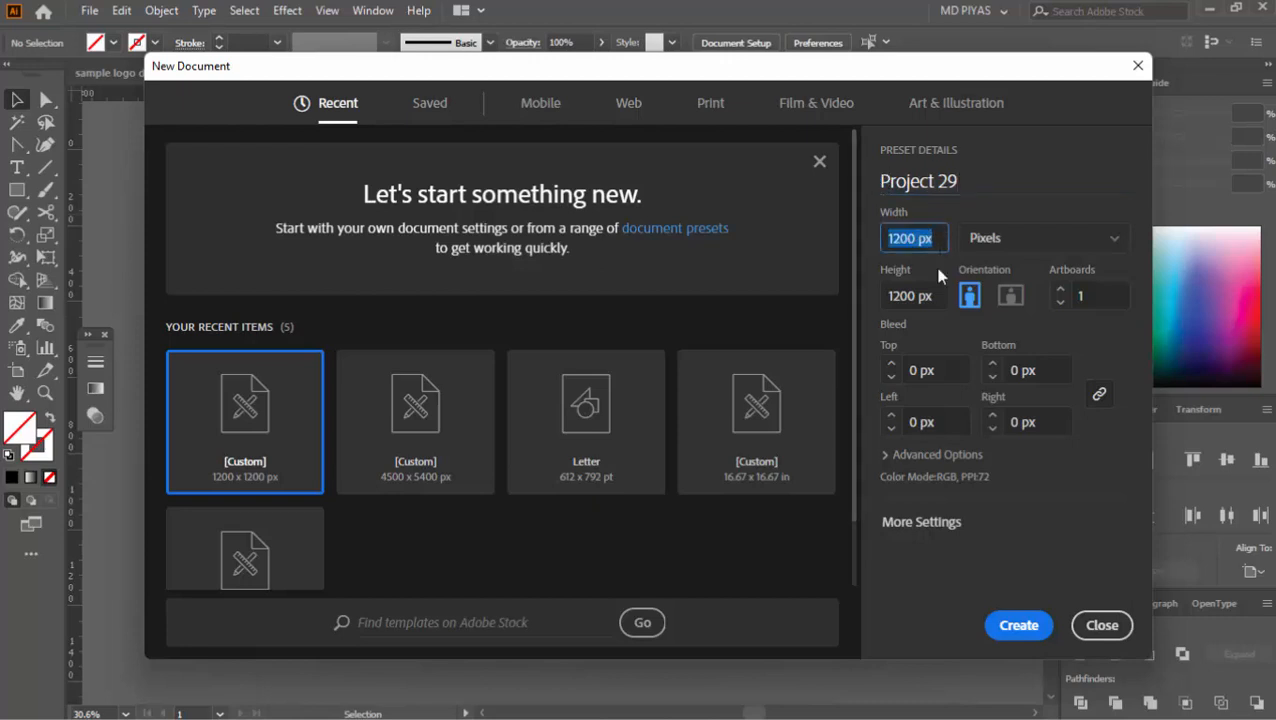
- Create the document with pixel units and RGB color mode after reviewing its advanced options, and show the rulers
click(1005, 232)
click(1005, 442)
click(937, 454)
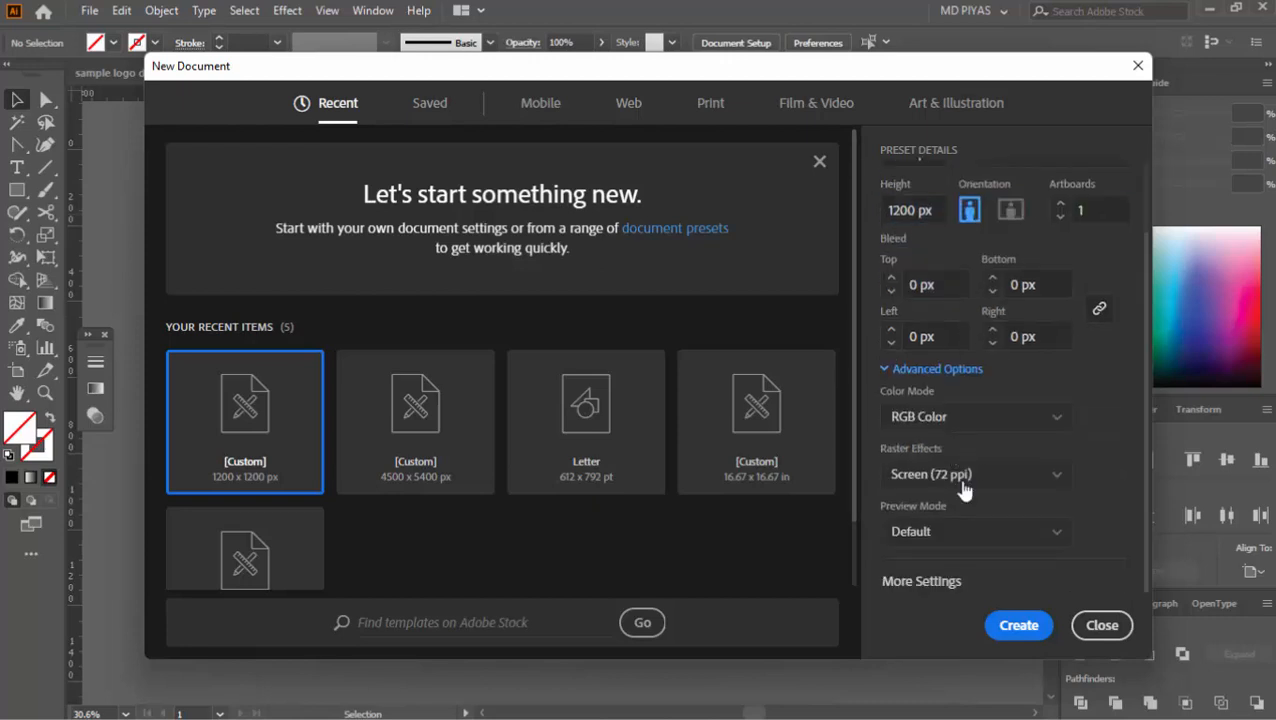
click(985, 418)
click(977, 484)
click(1025, 572)
click(1019, 625)
key(ctrl+space)
click(623, 385)
key(ctrl+r)
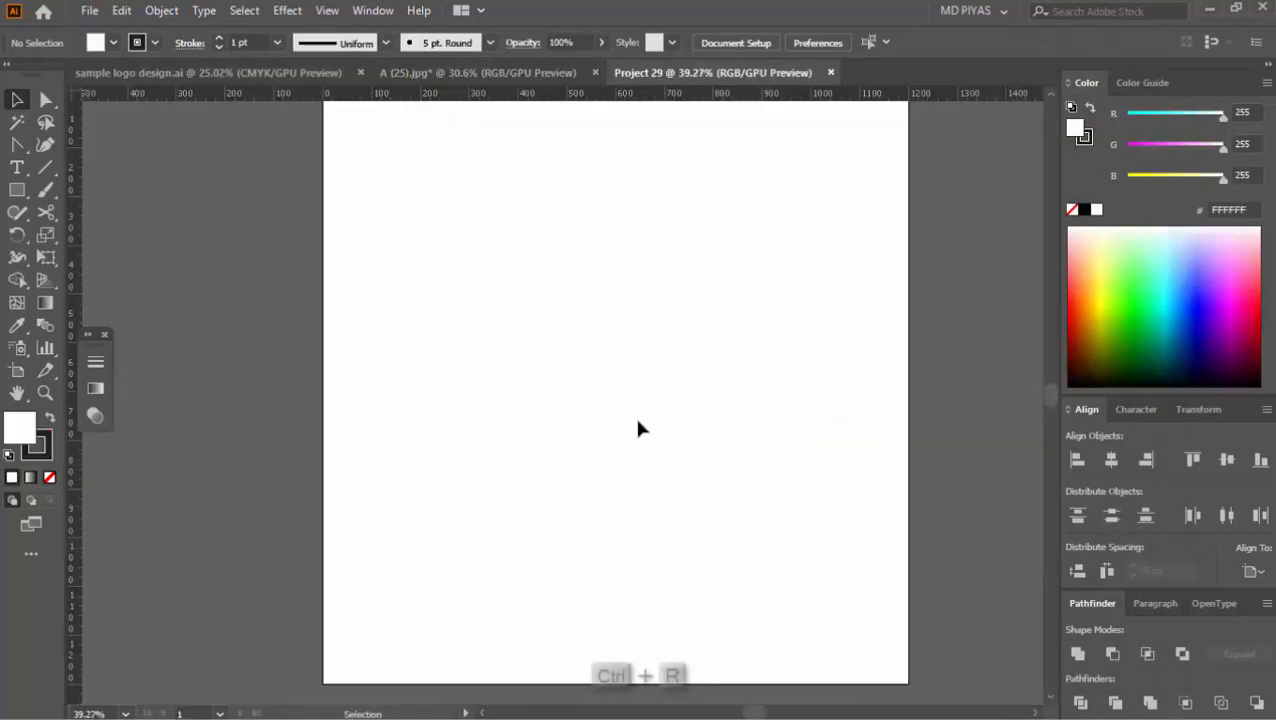
- Create a rectangle 1200 px wide and 1200 px high
ctrl+alt+click(585, 345)
click(572, 368)
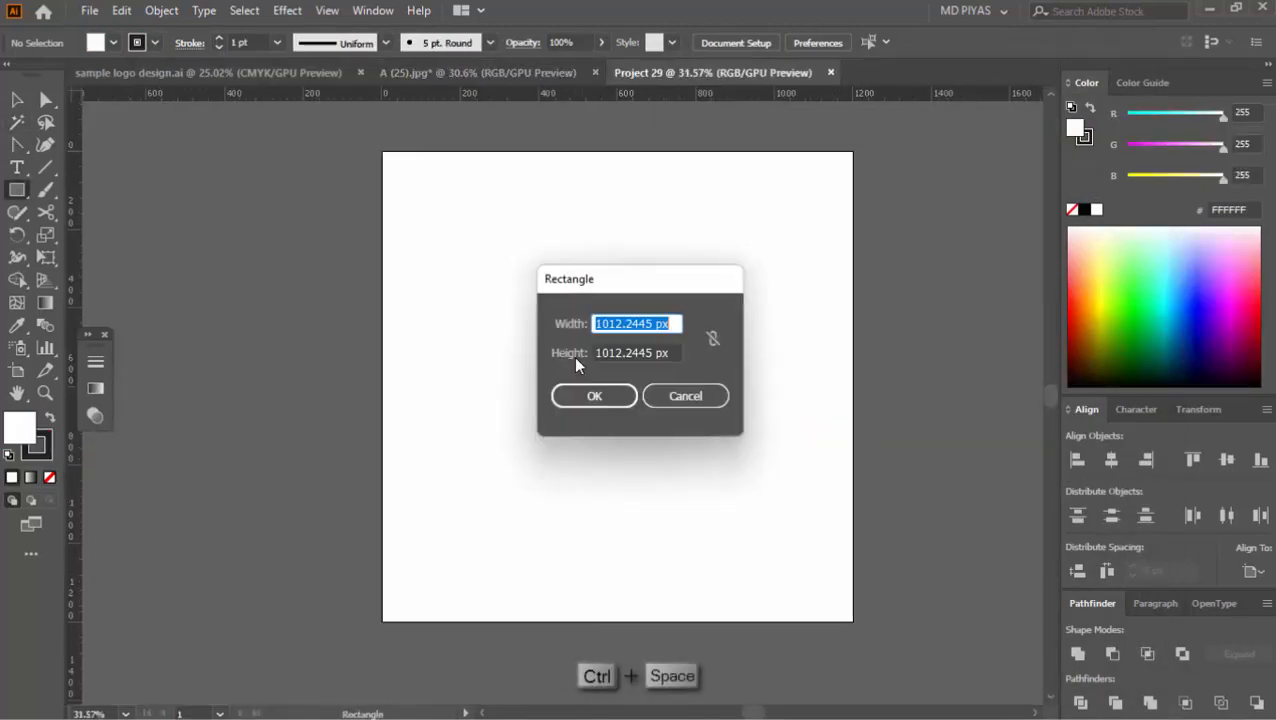
text(1200)
key(Tab)
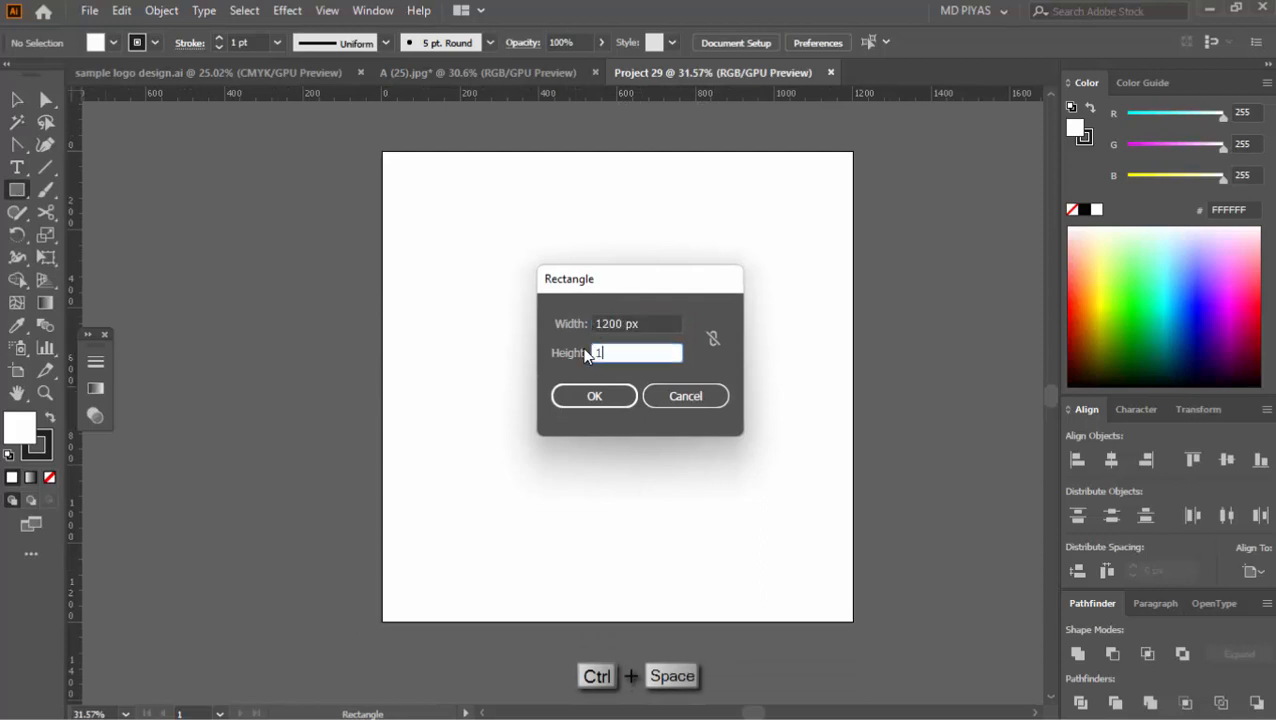
text(1200)
key(Return)
key(v)
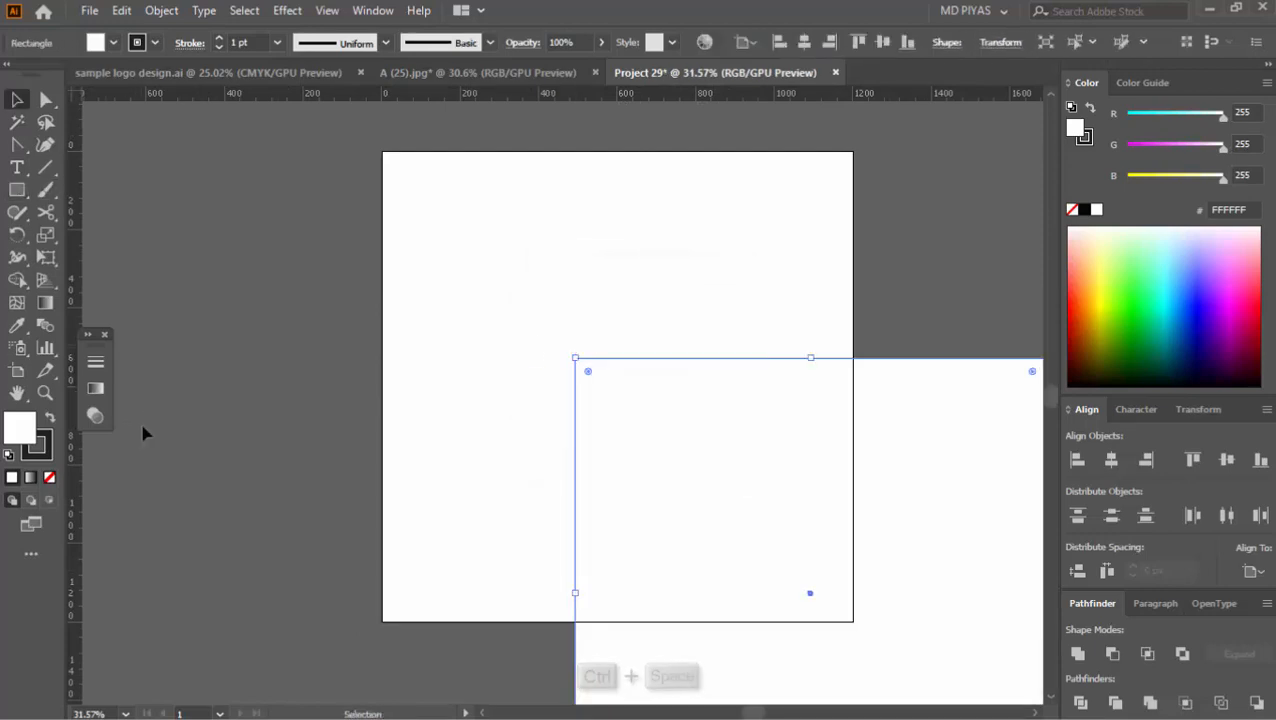
- Remove the square's fill and center it horizontally and vertically on the artboard
click(49, 477)
click(1110, 460)
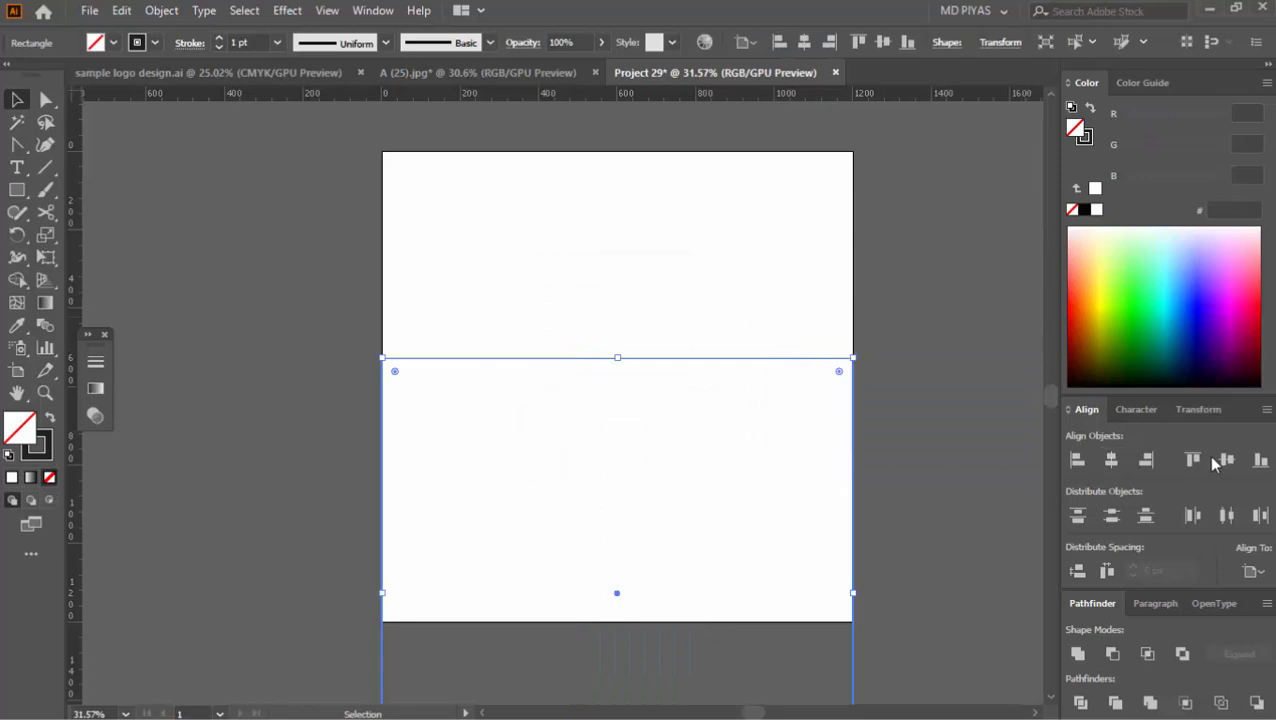
click(1227, 460)
click(895, 440)
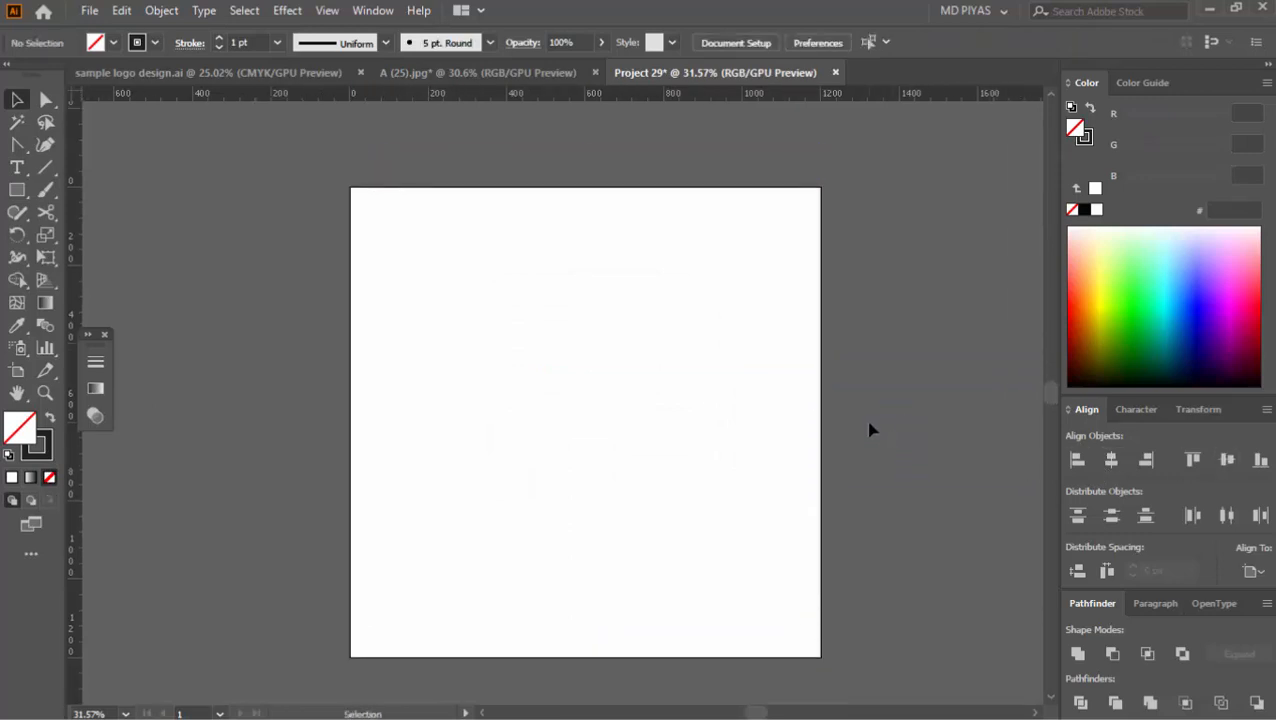
- Offset the artboard-sized square inward with an Offset Path of -50 px and Miter joins
key(ctrl+space)
drag(689, 464, 664, 424)
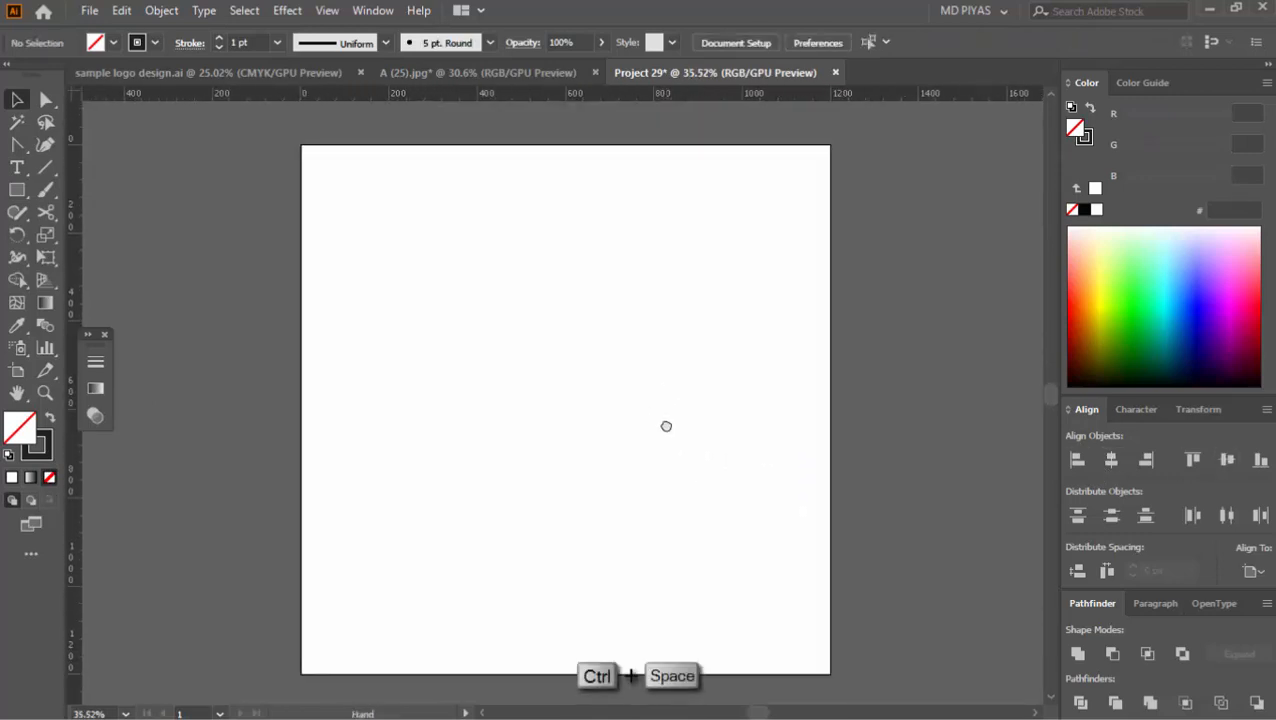
drag(950, 323, 699, 448)
click(161, 10)
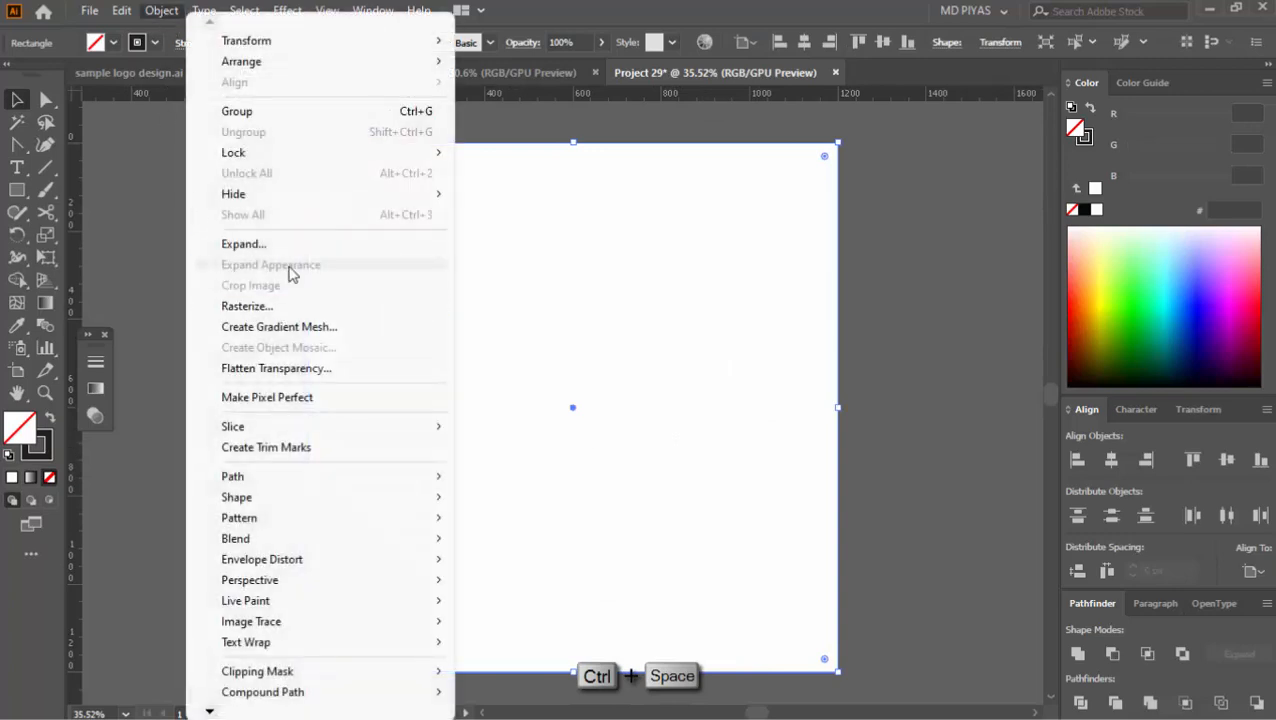
mouse_move(356, 490)
click(600, 306)
key(alt+p)
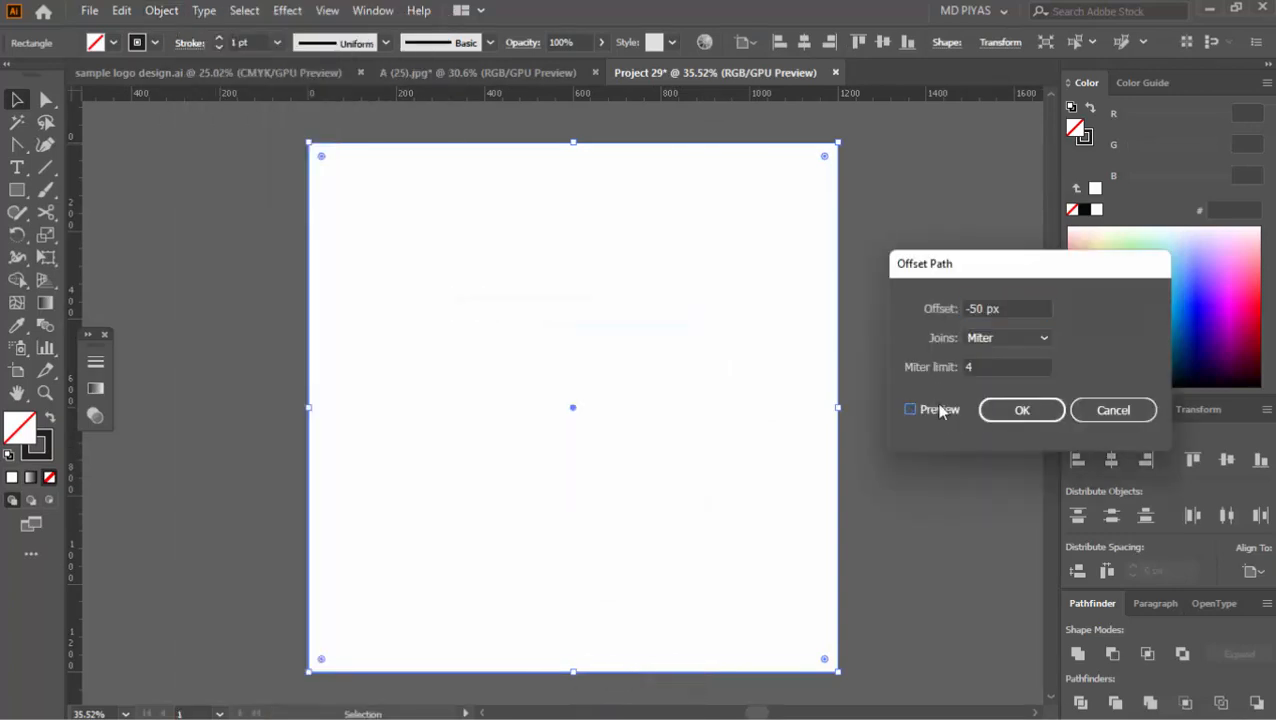
key(Return)
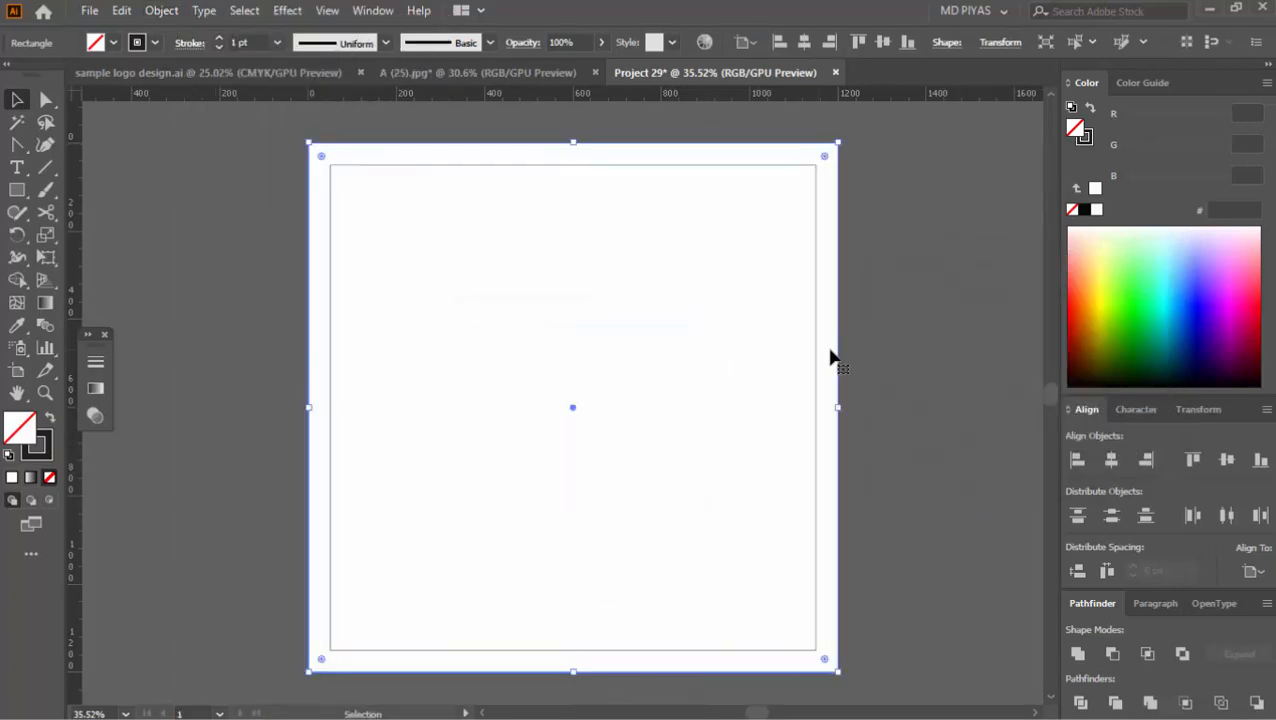
- Delete the outer square and turn the inner offset square into margin guides
key(Delete)
right_click(826, 366)
click(830, 576)
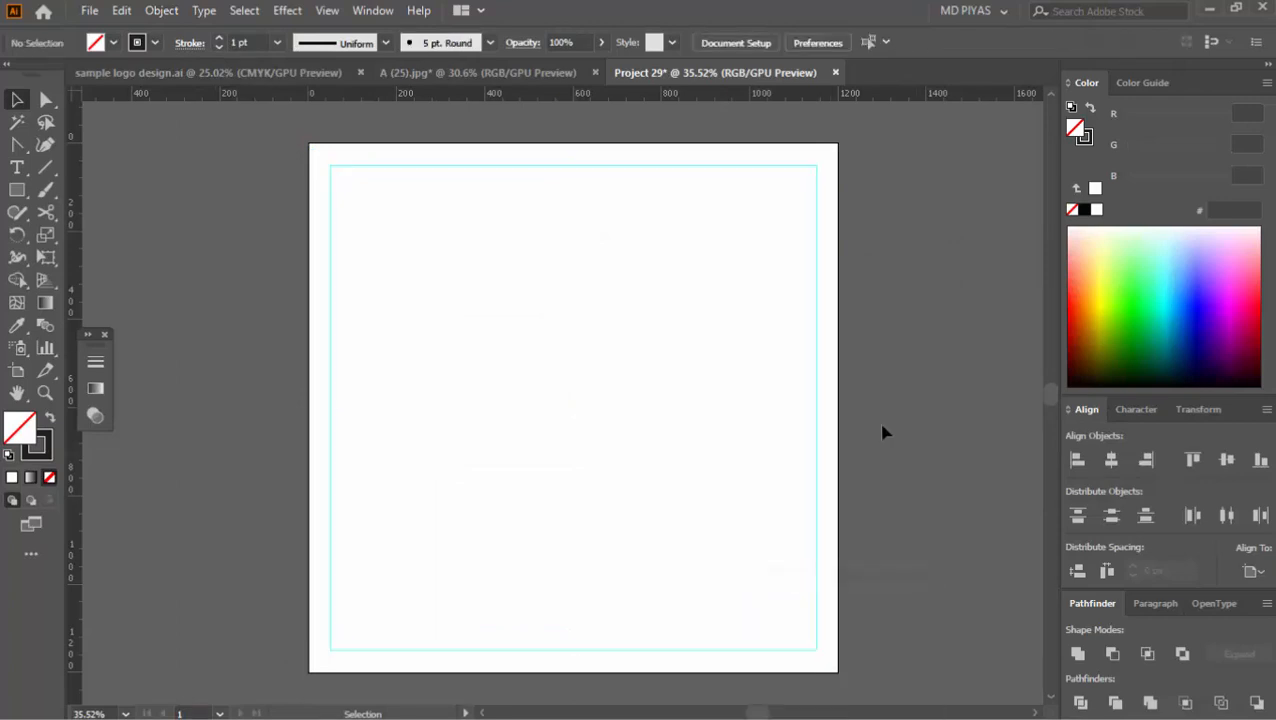
- Move the reference design from A (25).jpg into Project 29, center it on the artboard and lock it
click(534, 74)
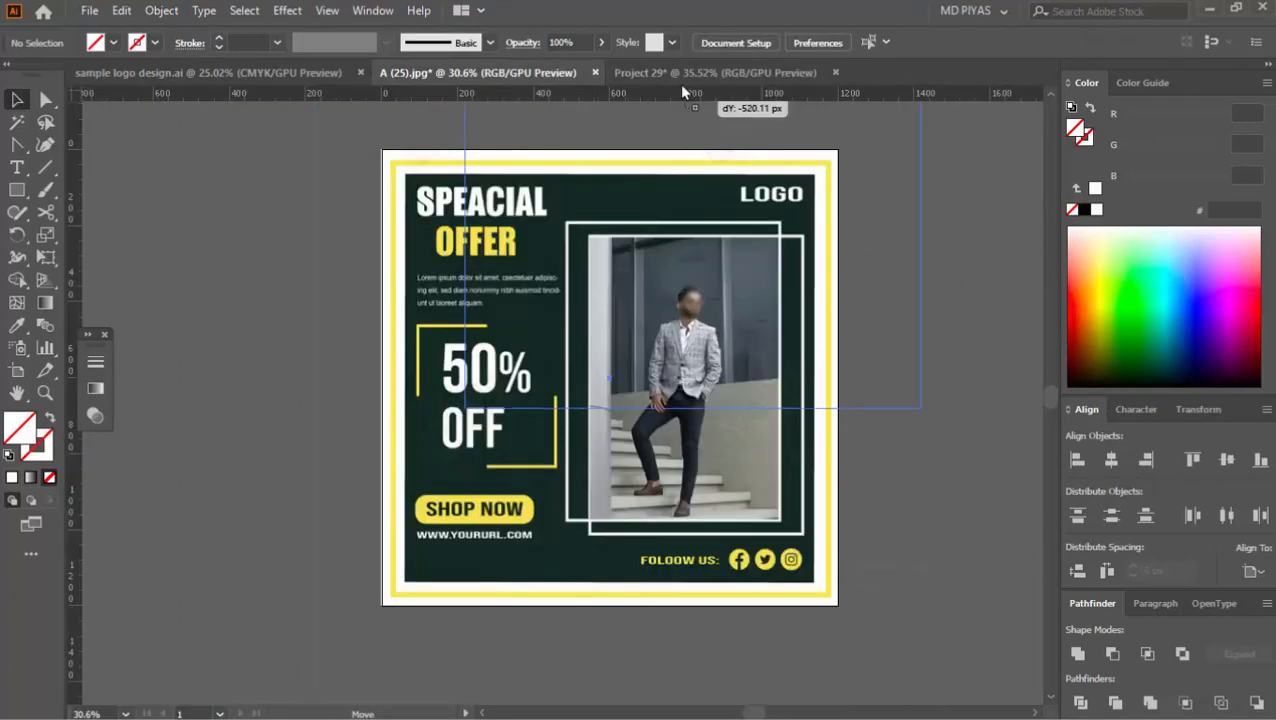
drag(683, 92, 640, 300)
click(1111, 459)
click(1226, 459)
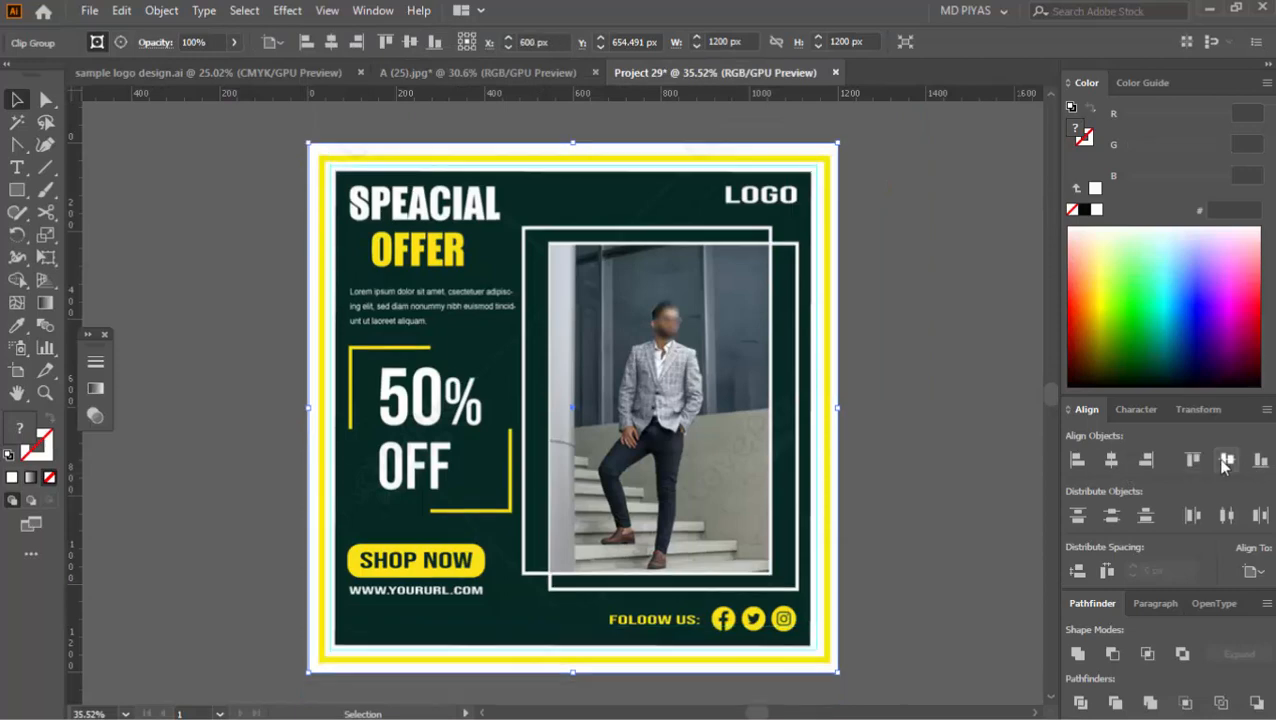
click(955, 435)
click(735, 433)
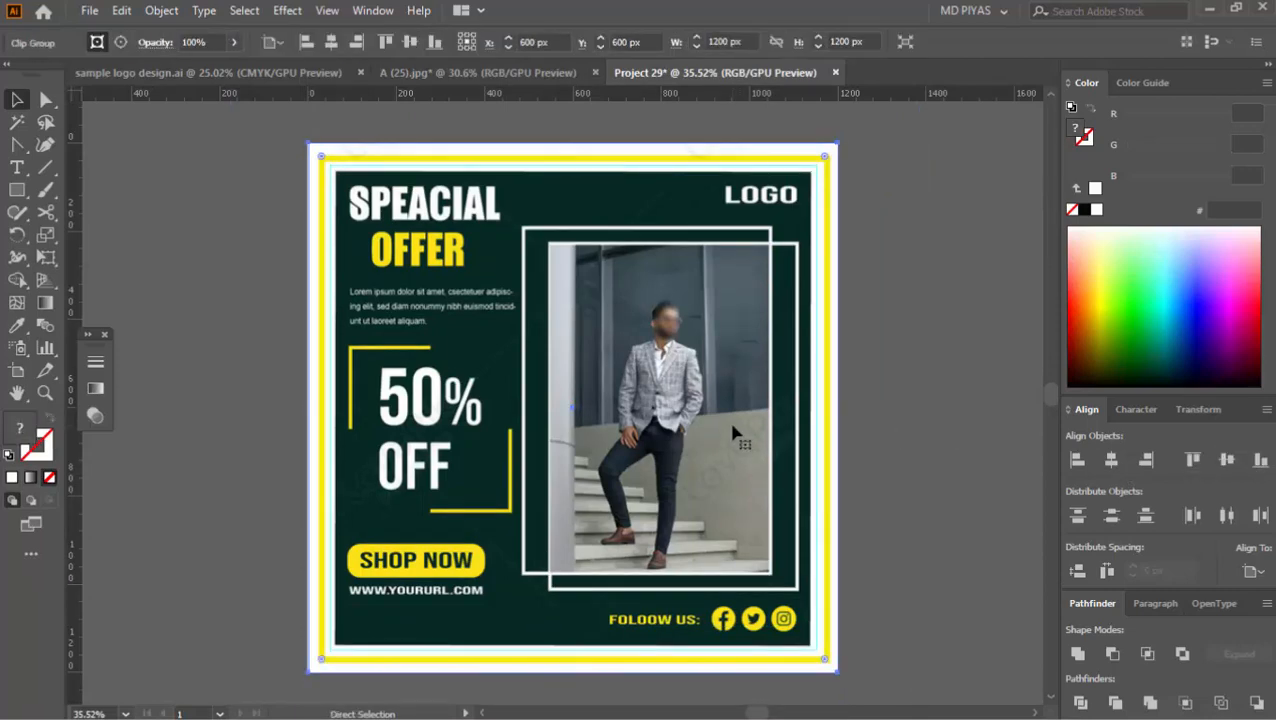
key(ctrl+2)
- Add the text "speacal offer" in the empty space beside the artboard
drag(732, 408, 624, 399)
scroll(624, 399, left, 5)
key(t)
click(260, 250)
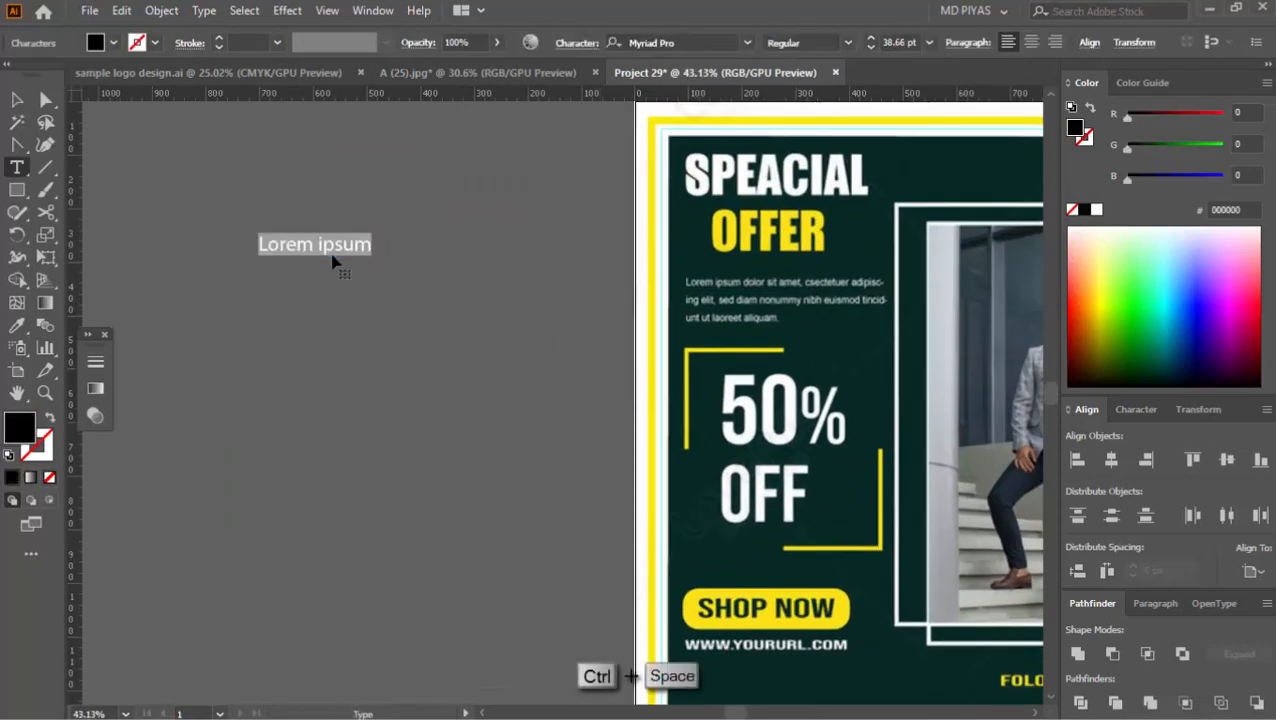
text(speacal offer)
drag(330, 250, 330, 295)
key(ctrl+a)
text(50% off)
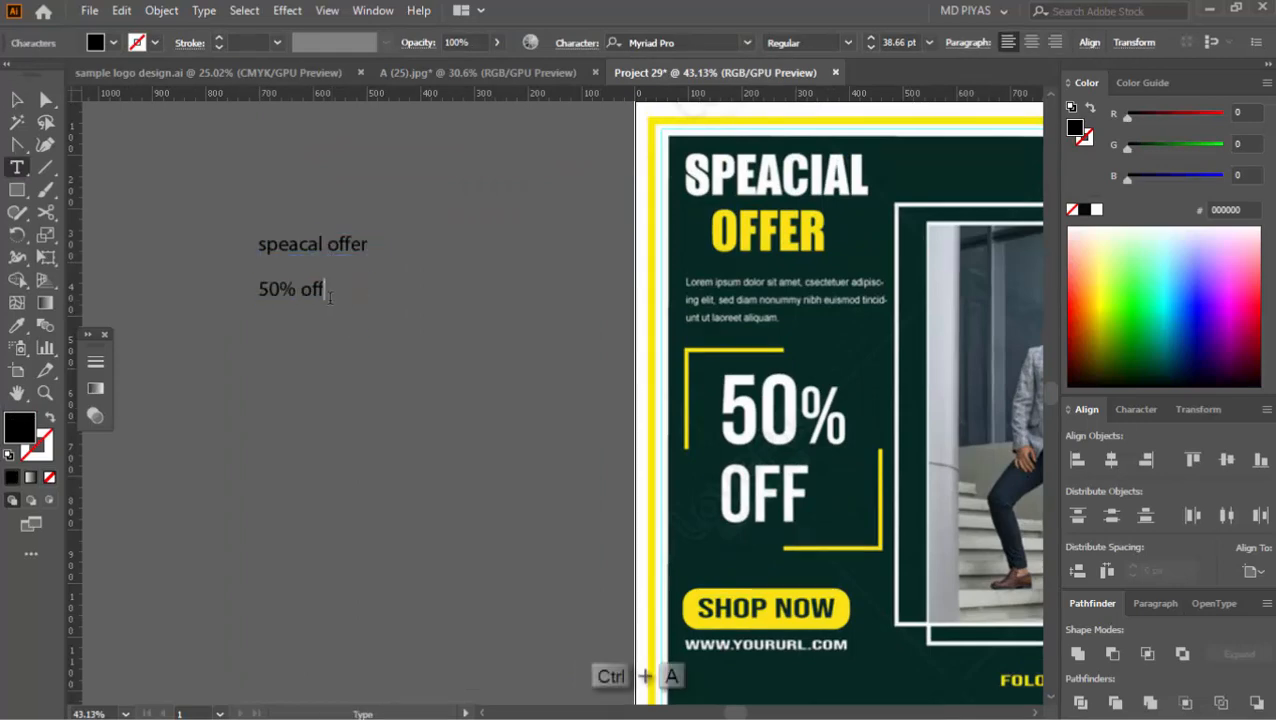
text(m)
key(Return)
scroll(330, 296, down, 3)
text(foloow us:)
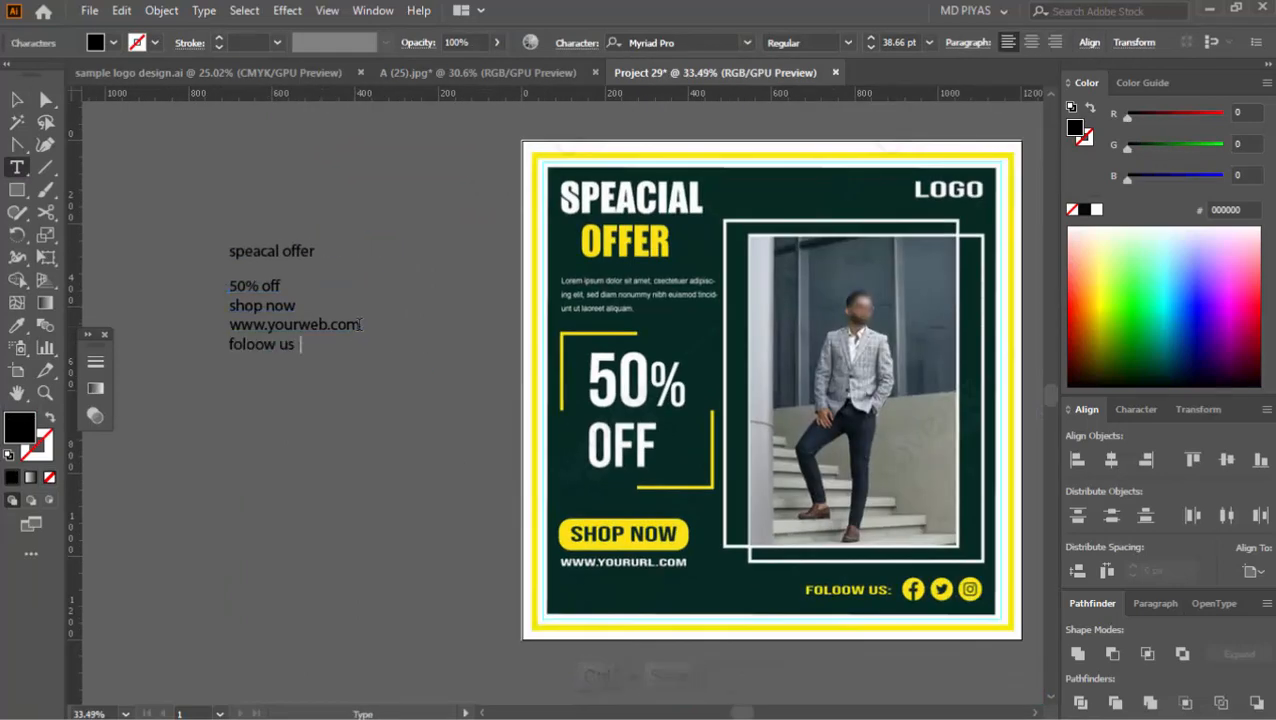
key(Escape)
click(530, 436)
- Draw a square over the upper-left yellow bracket around 50% OFF and swap its black fill to the stroke
scroll(420, 287, up, 2)
scroll(420, 287, down, 1)
scroll(613, 379, up, 3)
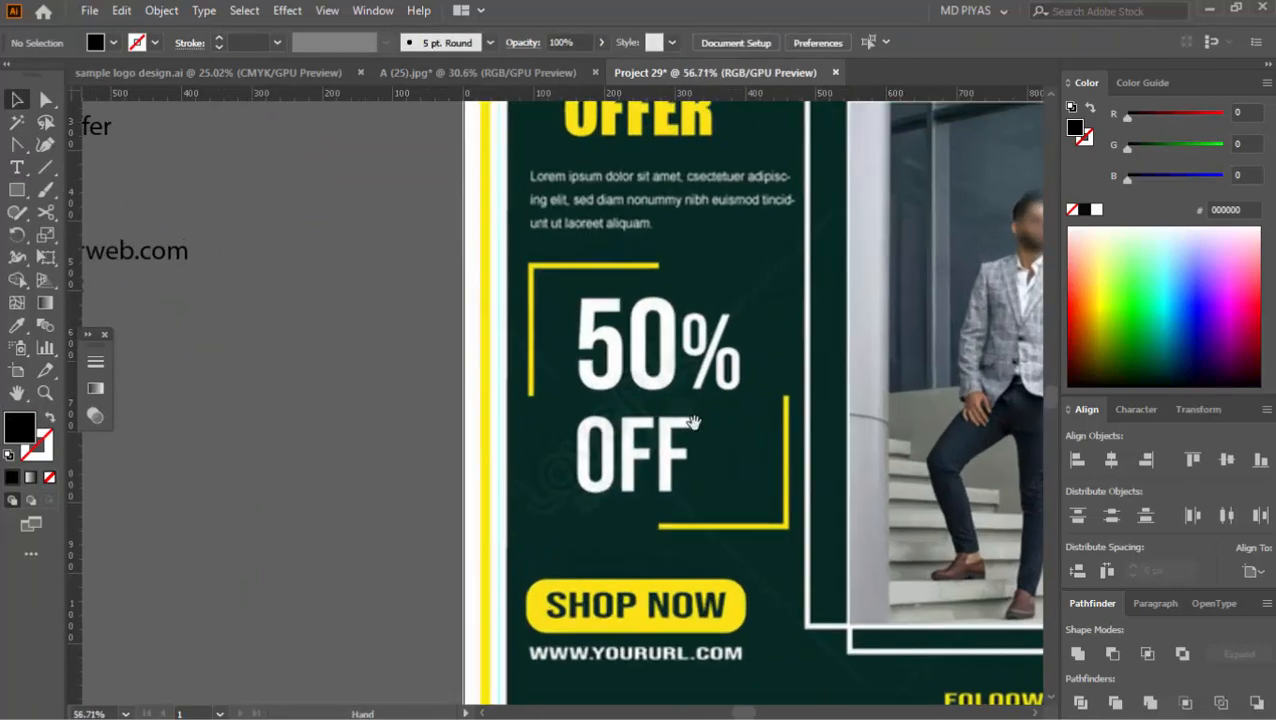
ctrl+click(510, 289)
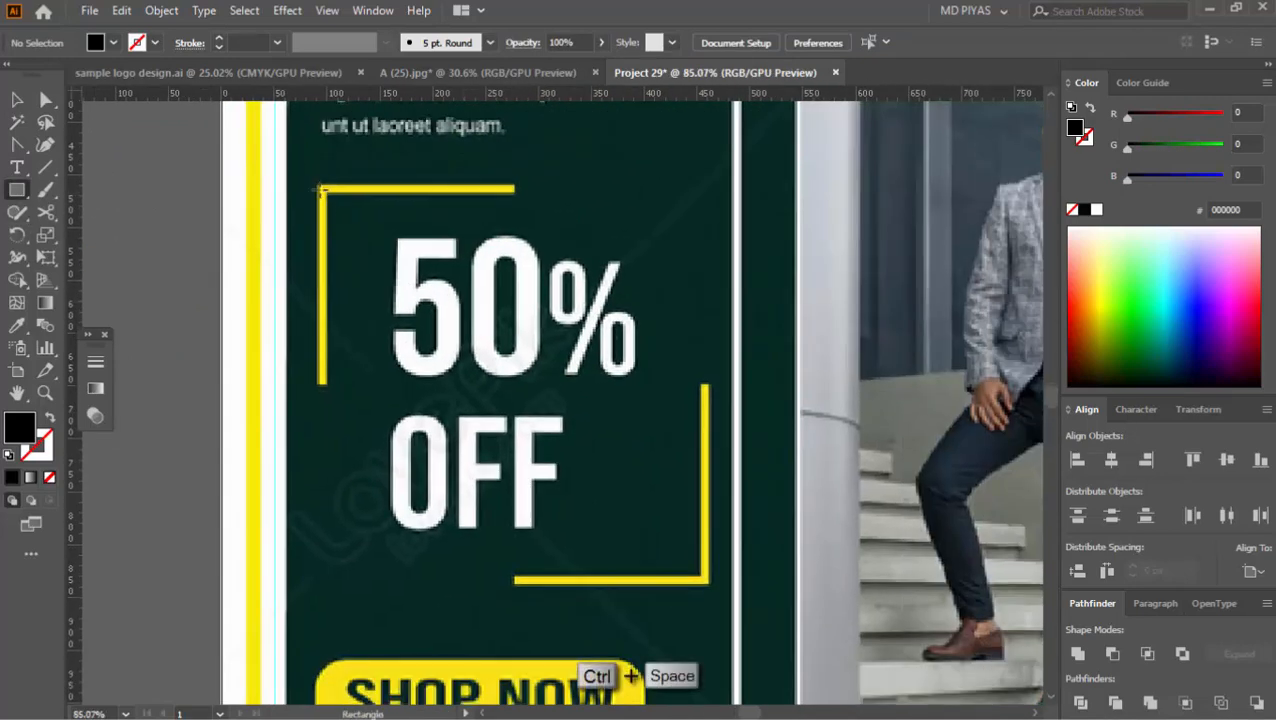
drag(320, 187, 515, 381)
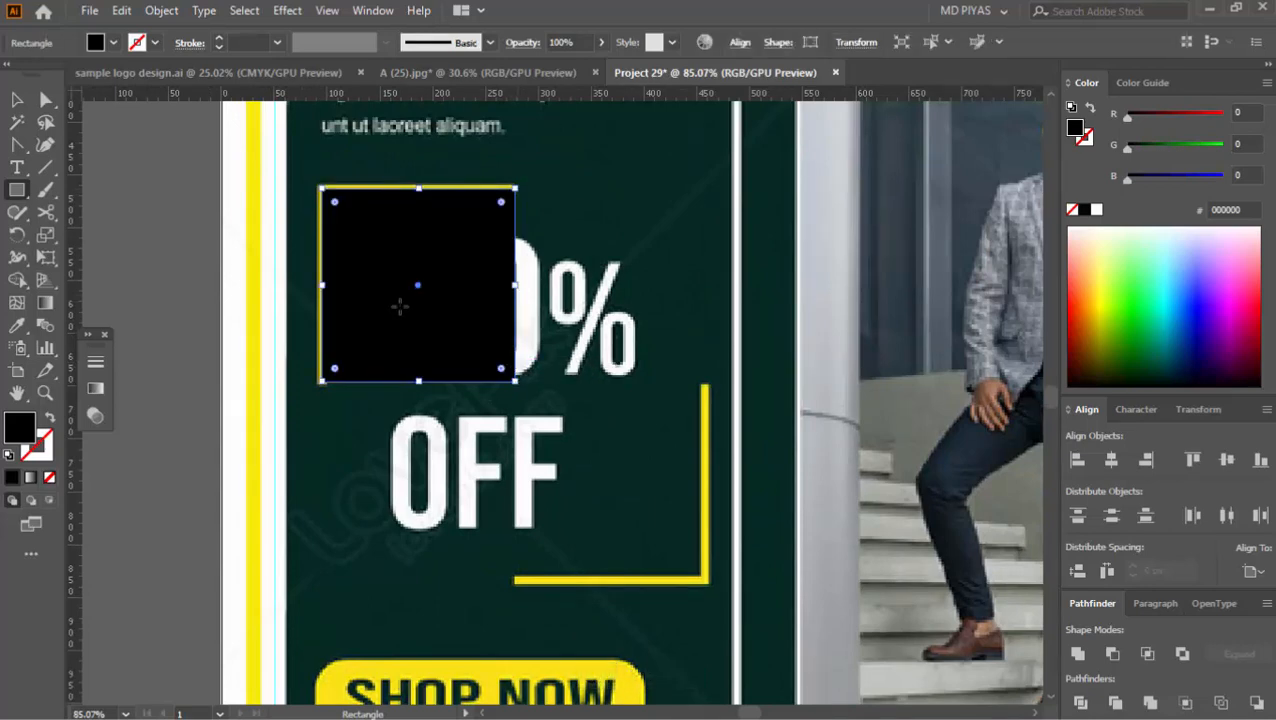
key(shift+x)
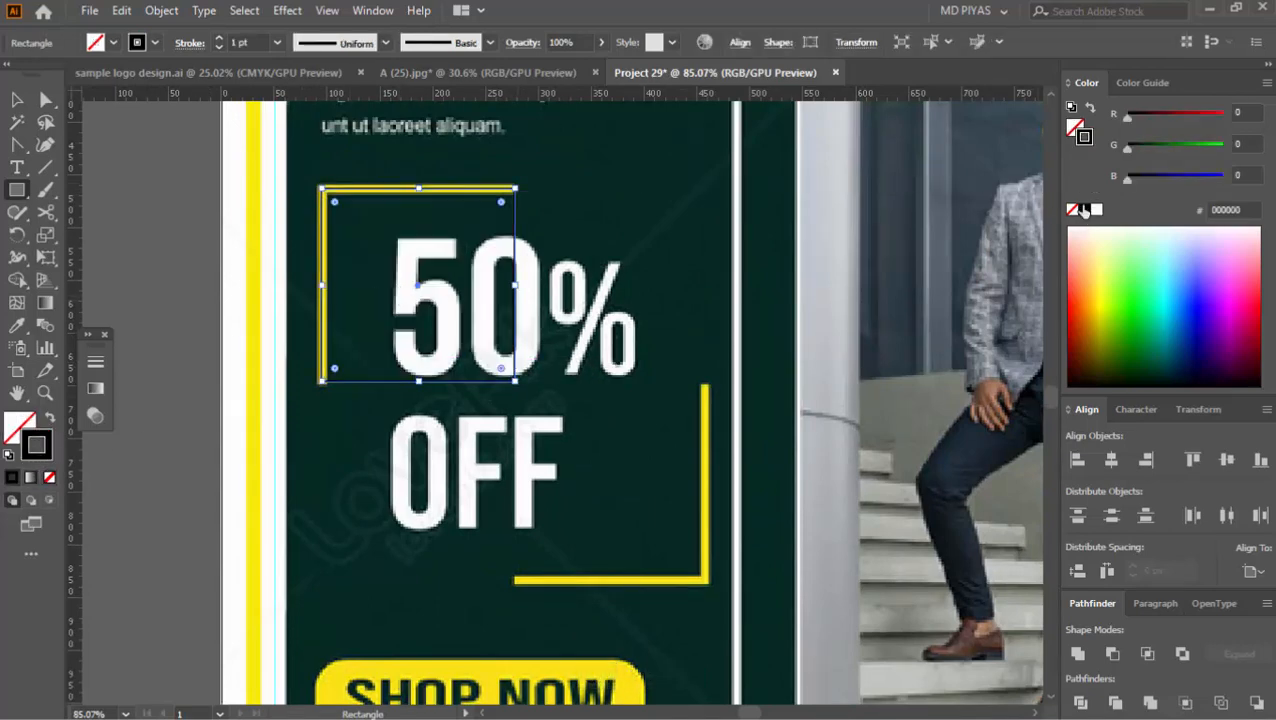
- Set the square's stroke weight to 8 pt and its stroke color to white (FFFFFF)
text(v8)
key(Return)
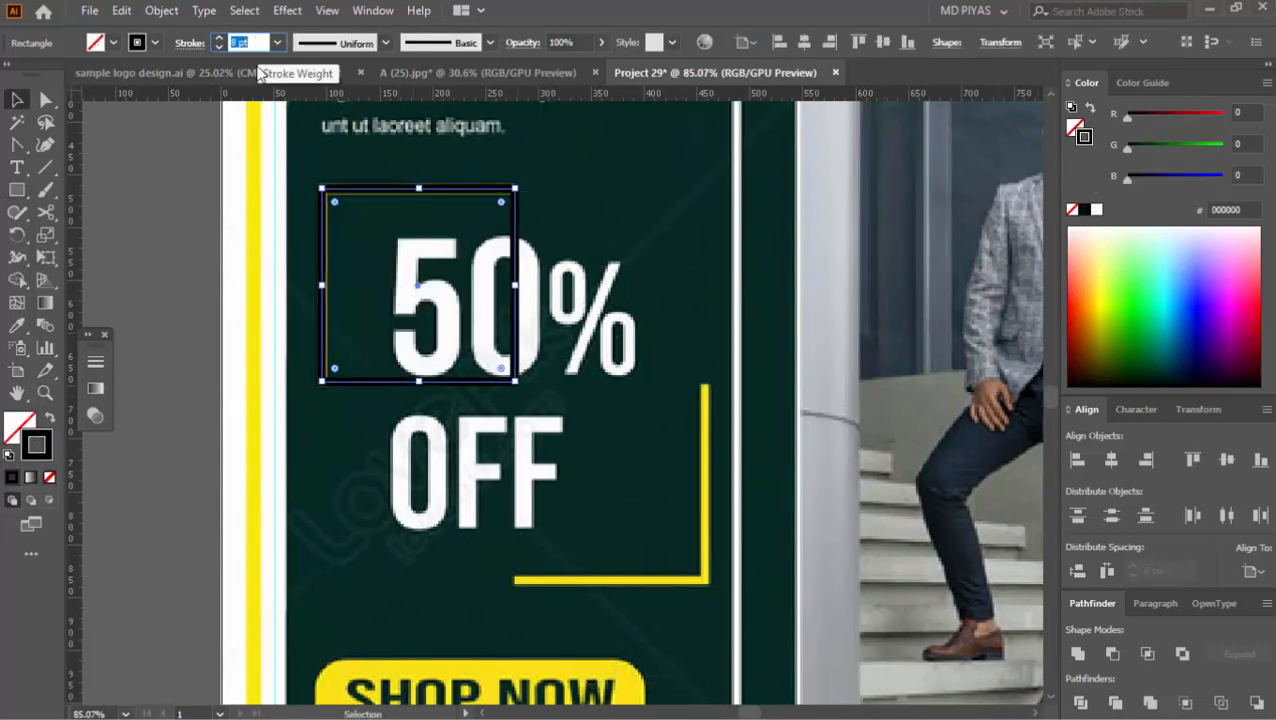
click(222, 200)
click(516, 256)
click(1097, 210)
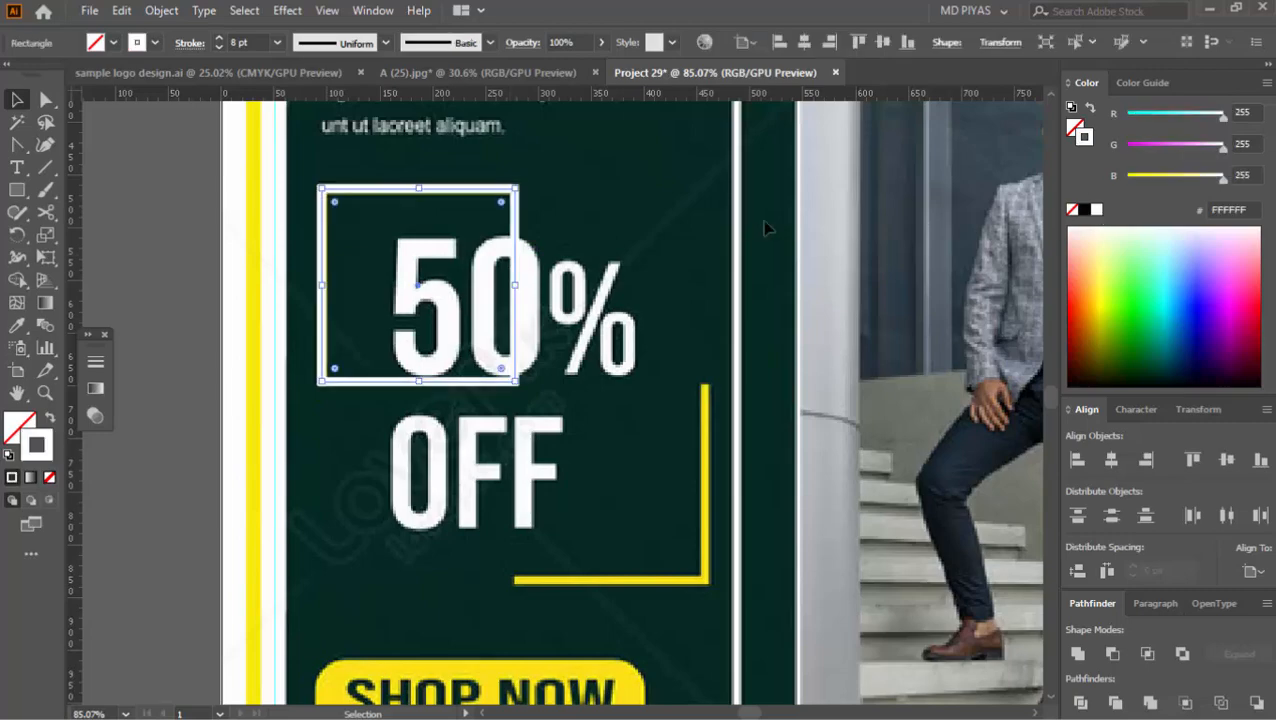
click(763, 228)
- Delete the square's lower-right anchor point to leave an L-shaped corner bracket
key(ctrl+space)
drag(365, 204, 665, 240)
key(a)
click(627, 522)
key(Delete)
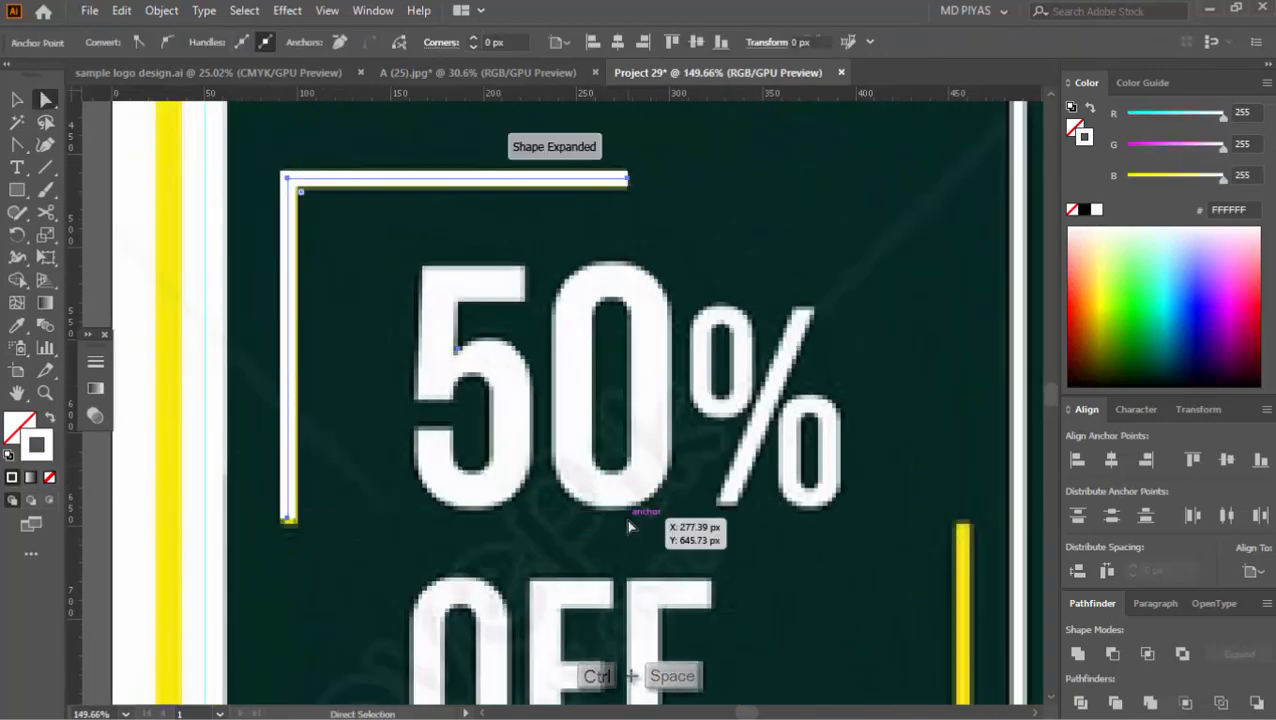
- Duplicate the white corner bracket, turn the copy to face the opposite way and place it at the lower-right yellow bracket
key(ctrl+space)
drag(820, 495, 676, 493)
key(v)
key(ctrl+space)
drag(558, 403, 340, 395)
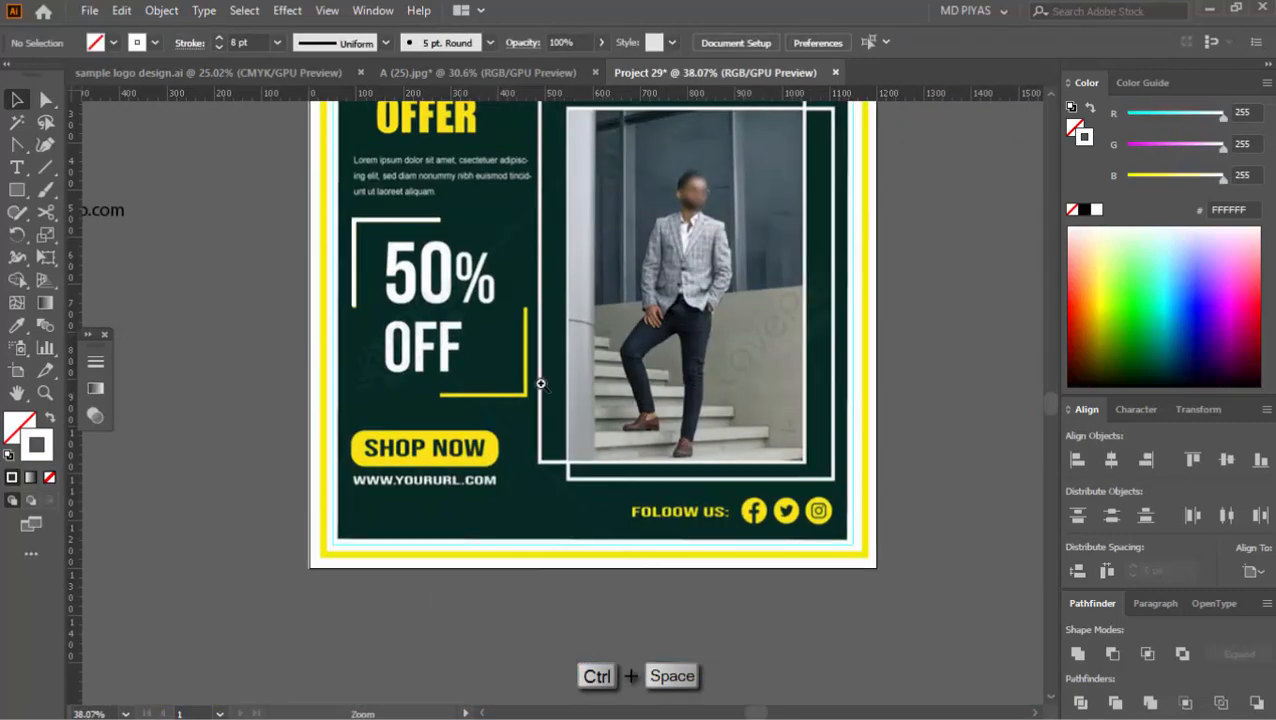
key(ctrl+space)
drag(395, 340, 520, 365)
drag(378, 222, 596, 243)
right_click(597, 243)
click(701, 206)
click(688, 221)
drag(698, 218, 577, 378)
drag(690, 359, 803, 520)
- Nudge the copied bracket into exact alignment over the lower-right yellow bracket of the 50% OFF block
key(ctrl+space)
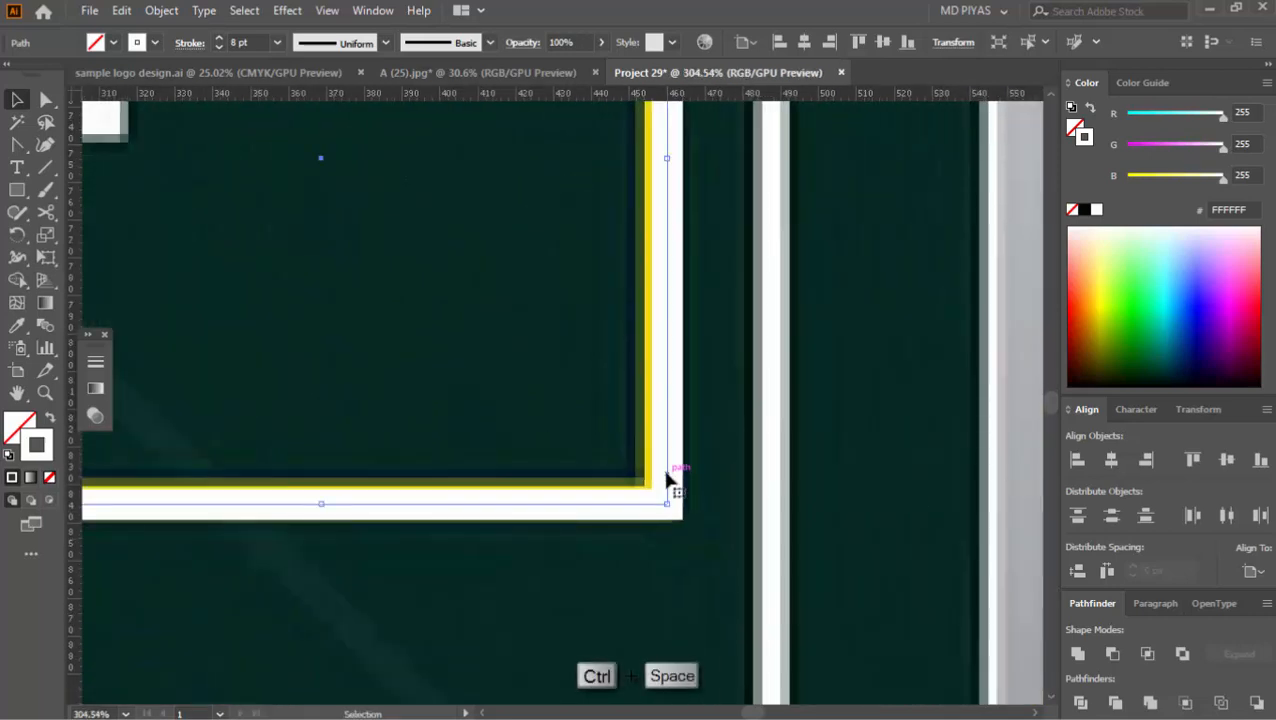
drag(668, 480, 605, 423)
drag(604, 375, 428, 513)
click(855, 443)
- Change the case of the four-line text block beside the artboard to UPPERCASE
key(ctrl+space)
drag(565, 440, 643, 458)
drag(428, 441, 497, 441)
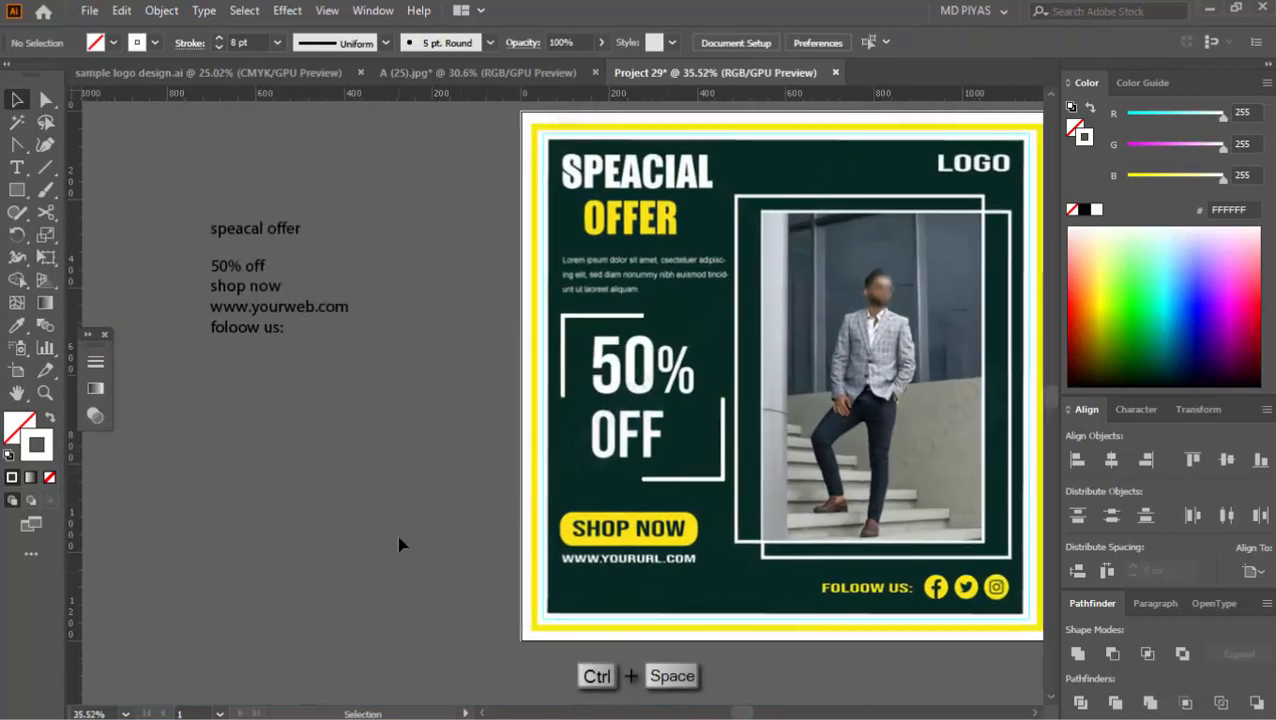
drag(445, 540, 281, 328)
click(270, 303)
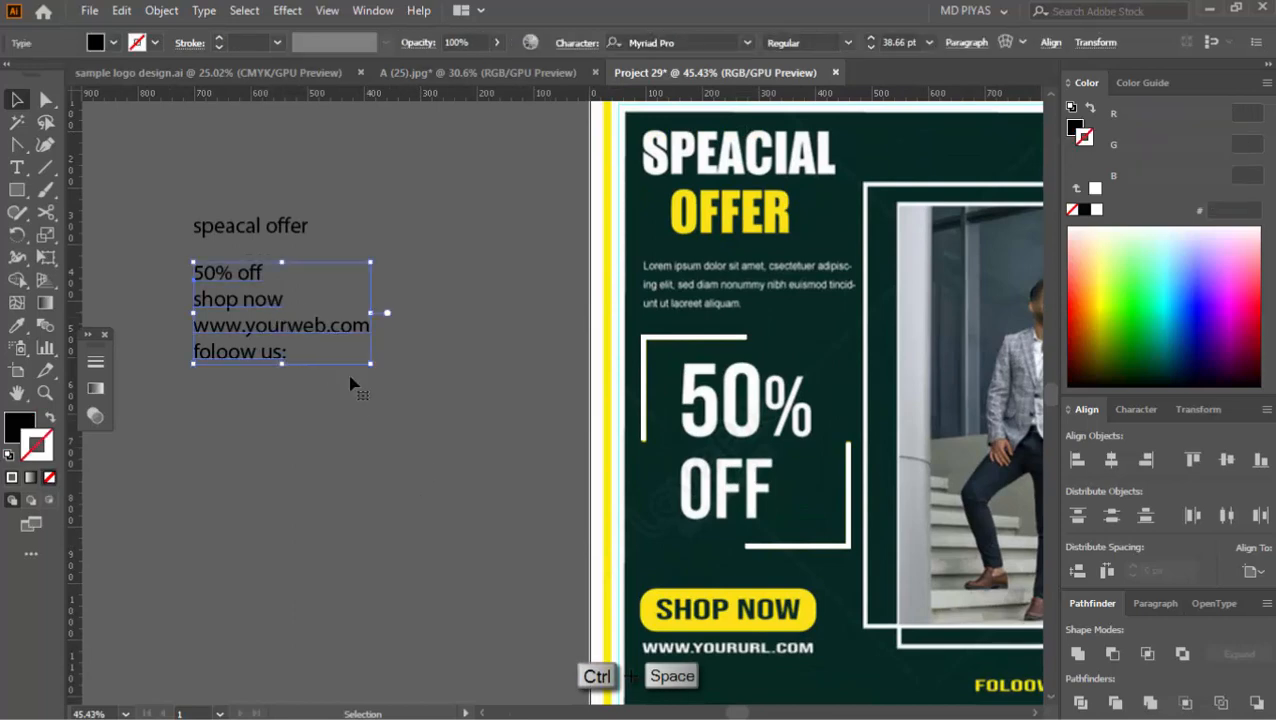
click(222, 12)
click(405, 318)
key(Return)
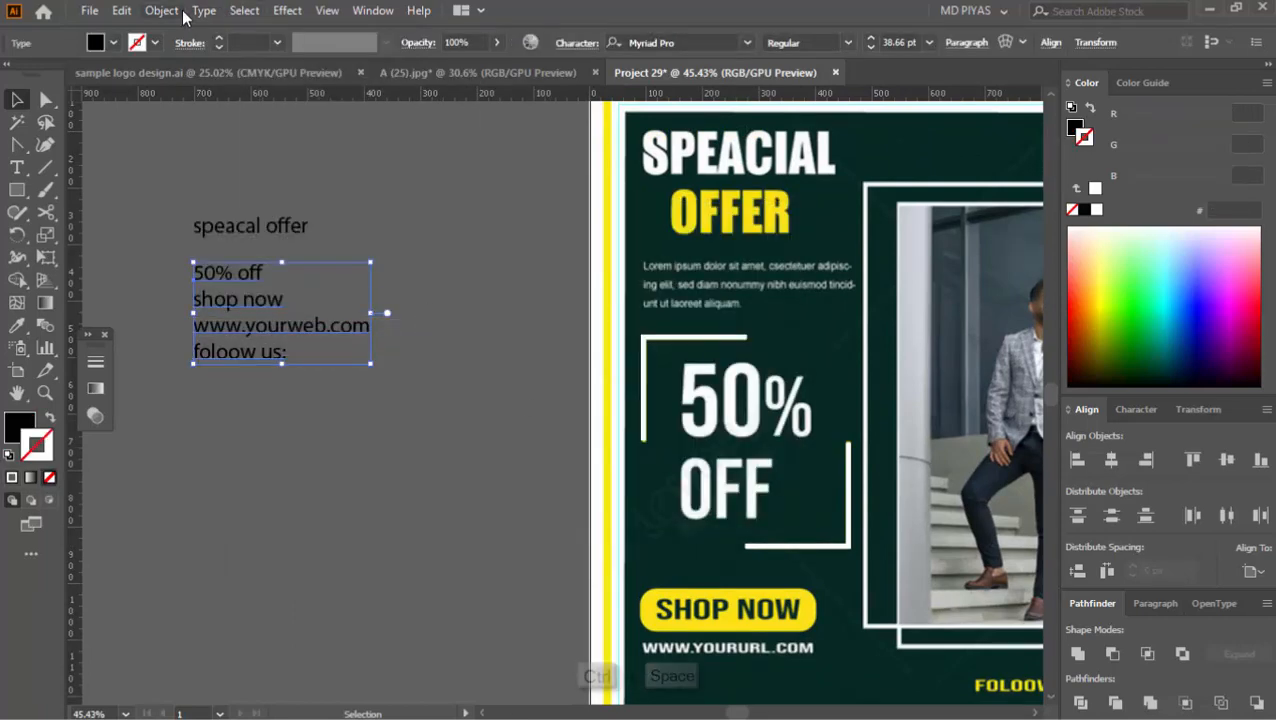
click(200, 12)
mouse_move(399, 304)
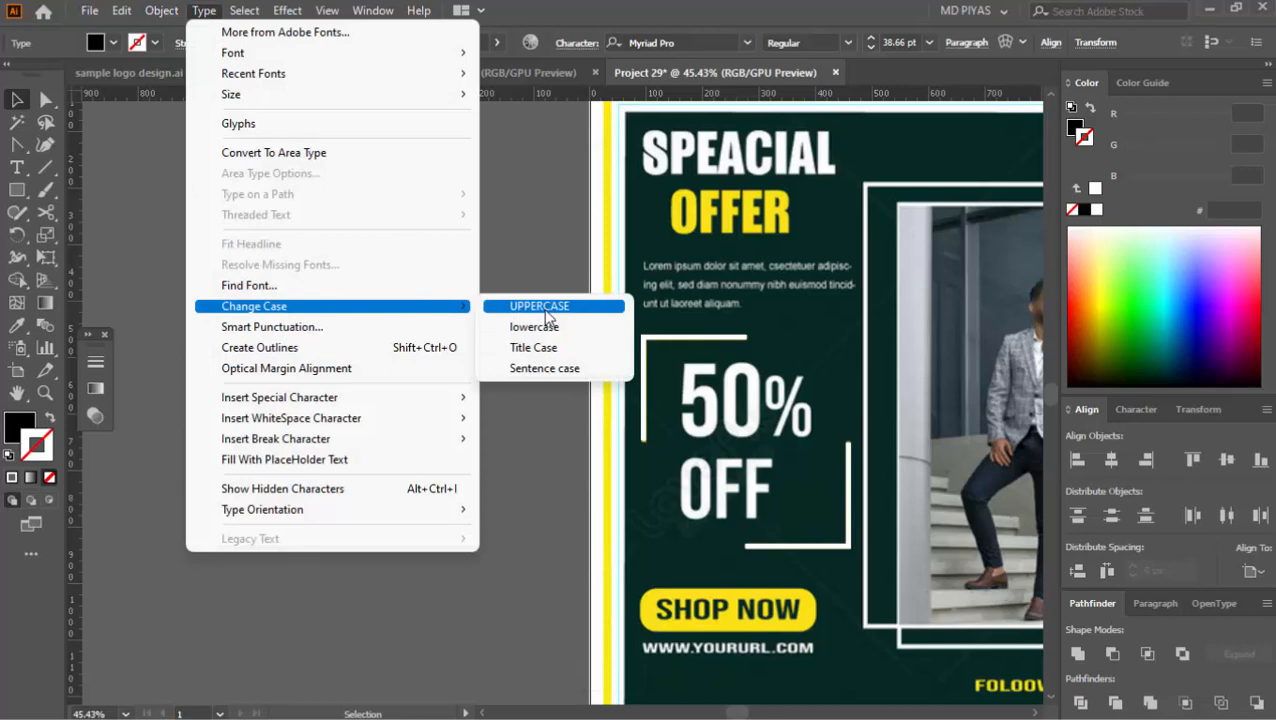
click(546, 311)
click(430, 348)
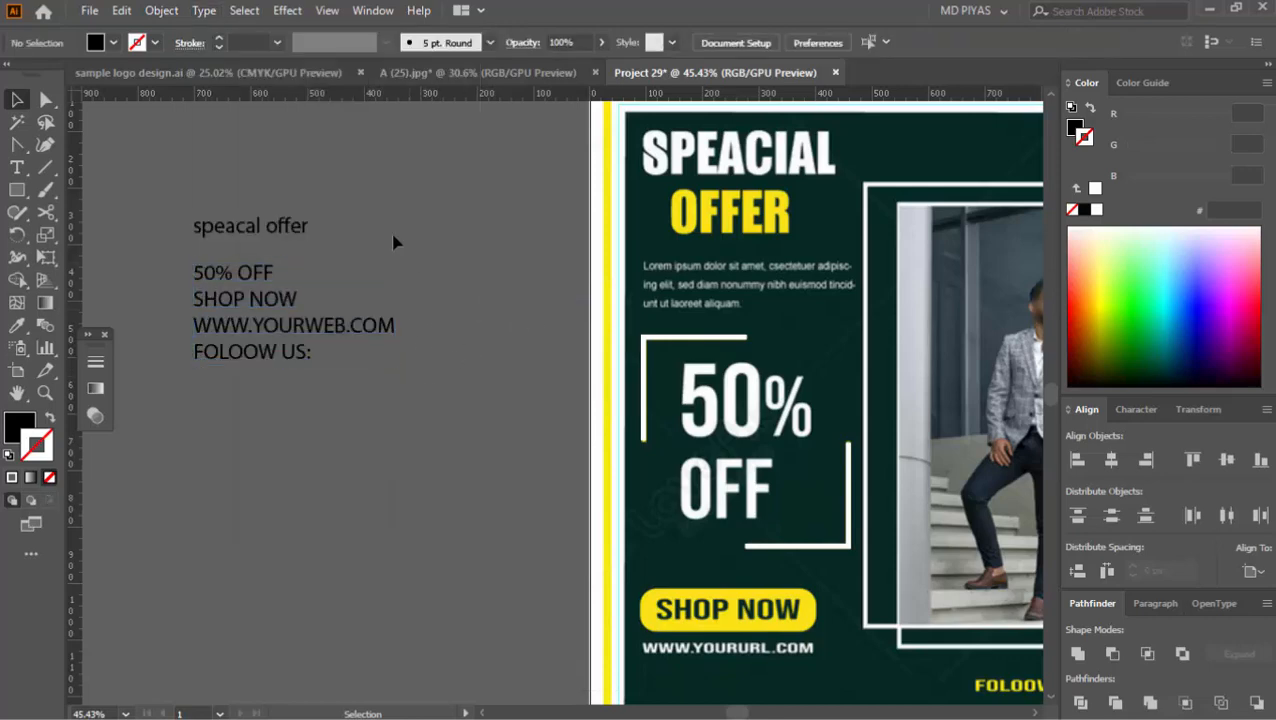
- Cut the 50% OFF line out of the uppercase text block and paste it as a separate text object
click(277, 272)
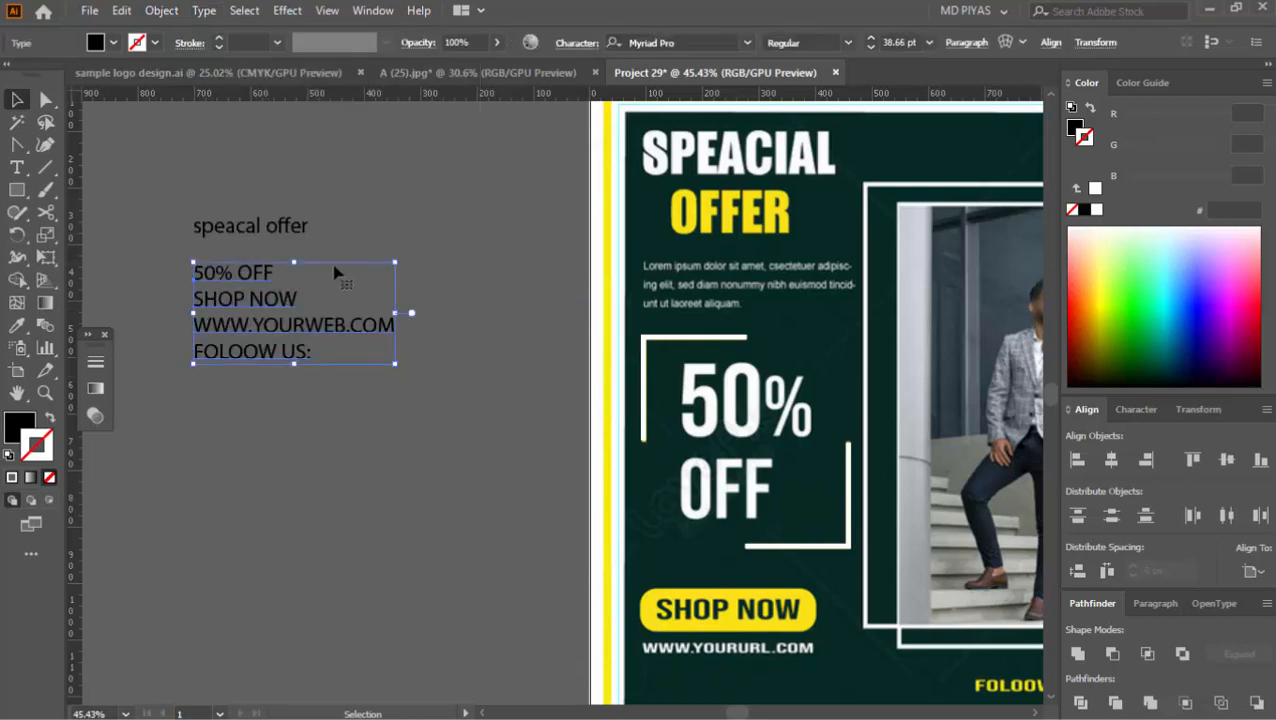
click(389, 238)
key(t)
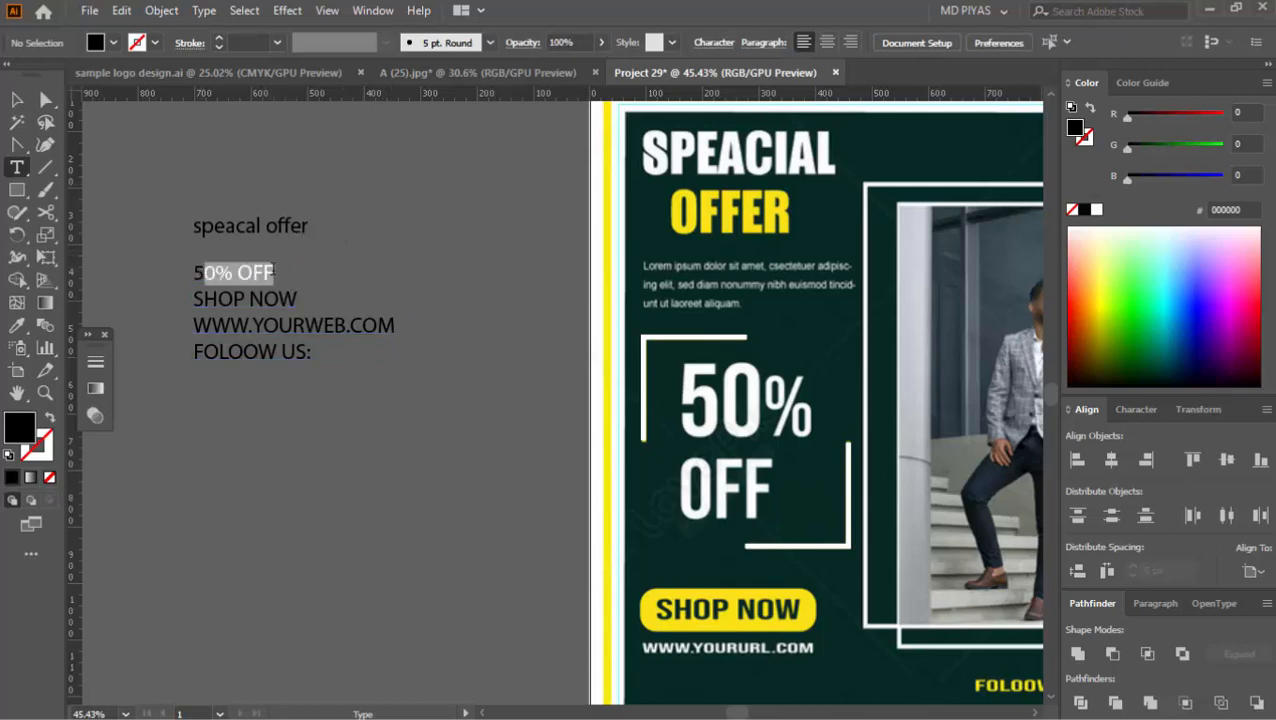
drag(199, 272, 192, 272)
key(ctrl+x)
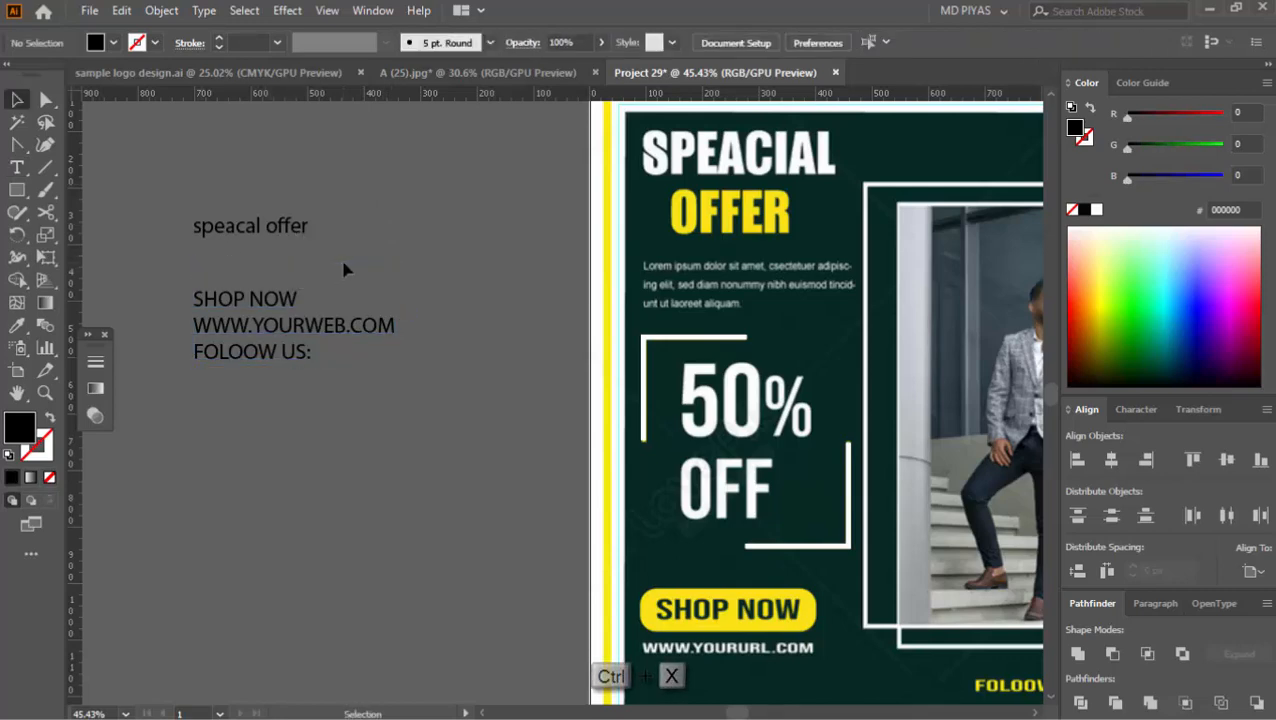
key(ctrl+v)
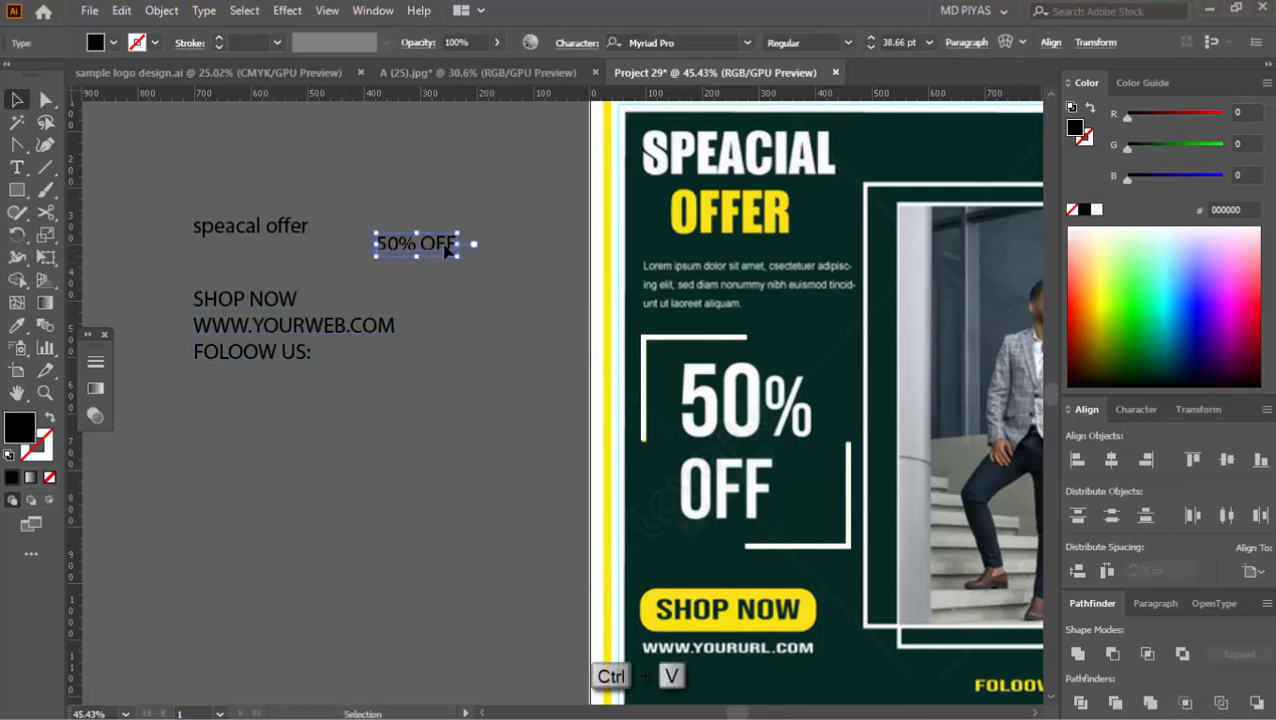
- Cut 50% out of the 50% OFF text and paste it as its own text object beside the artboard
drag(426, 242, 362, 245)
key(ctrl+x)
ctrl+click(441, 282)
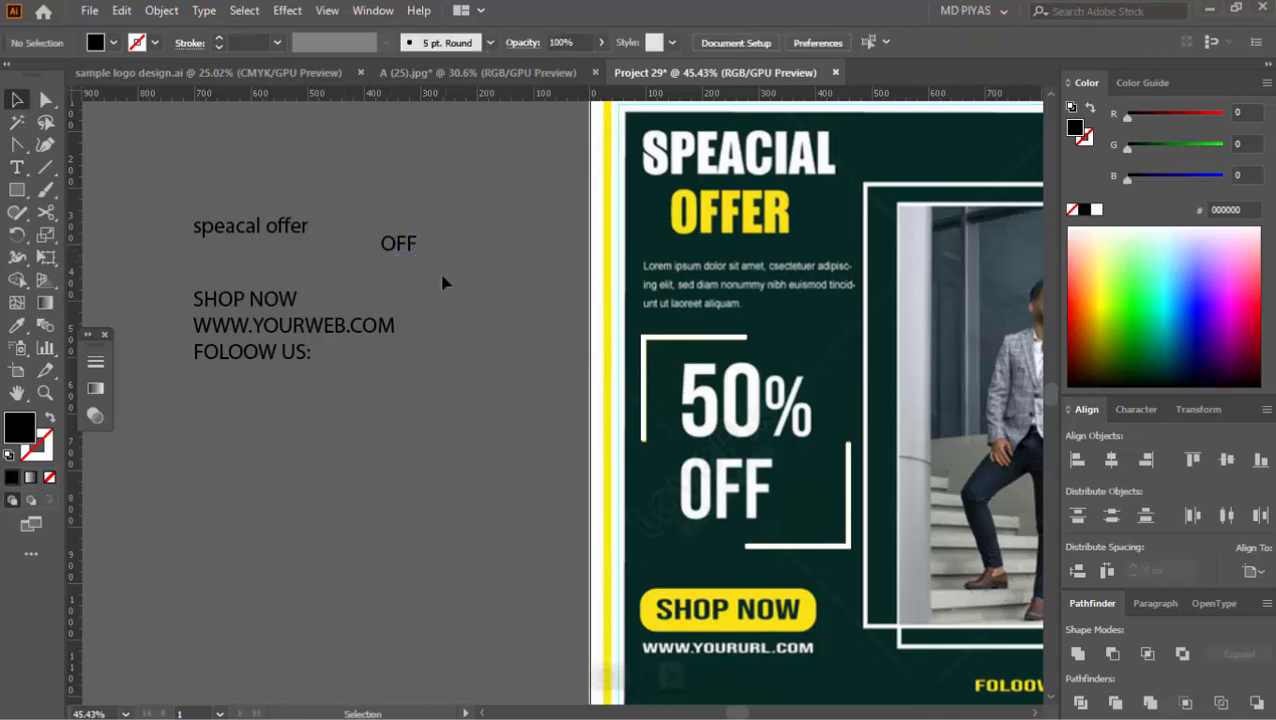
ctrl+click(672, 458)
ctrl+click(666, 440)
key(ctrl+v)
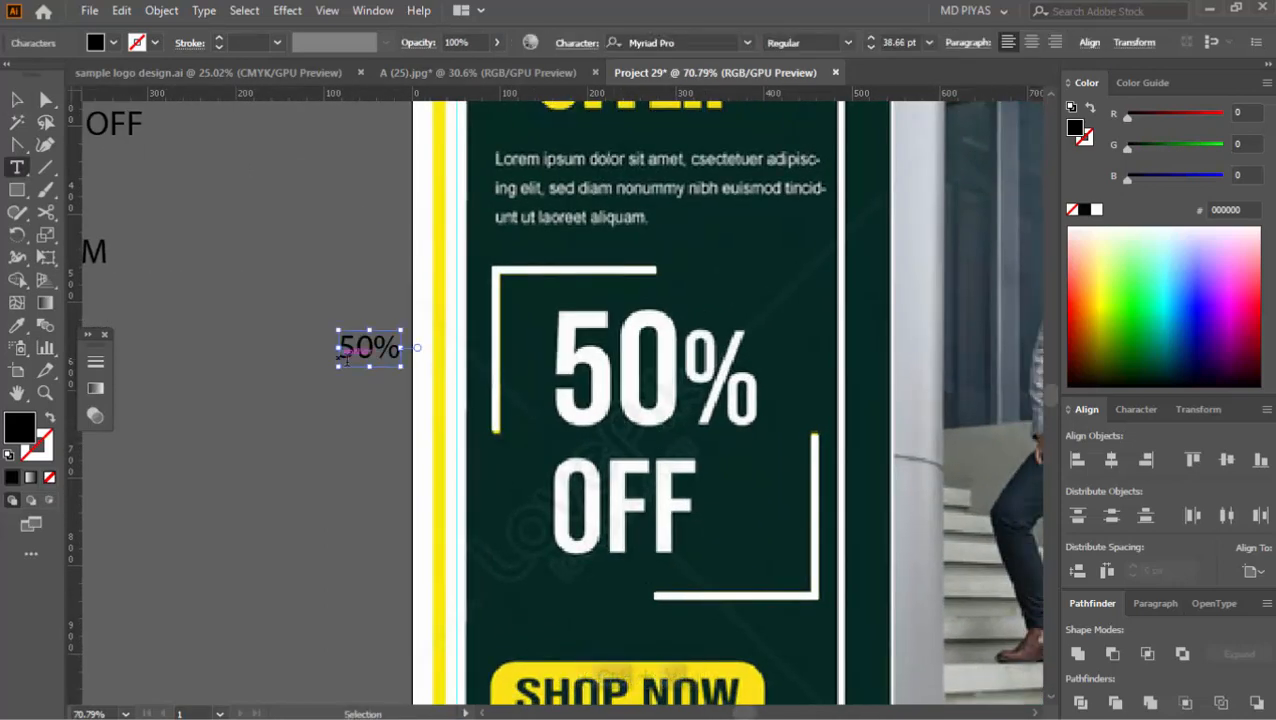
- Enlarge the separate 50% text to about 138 pt and keep it beside the artboard
drag(401, 367, 561, 463)
drag(489, 410, 321, 360)
drag(345, 350, 486, 349)
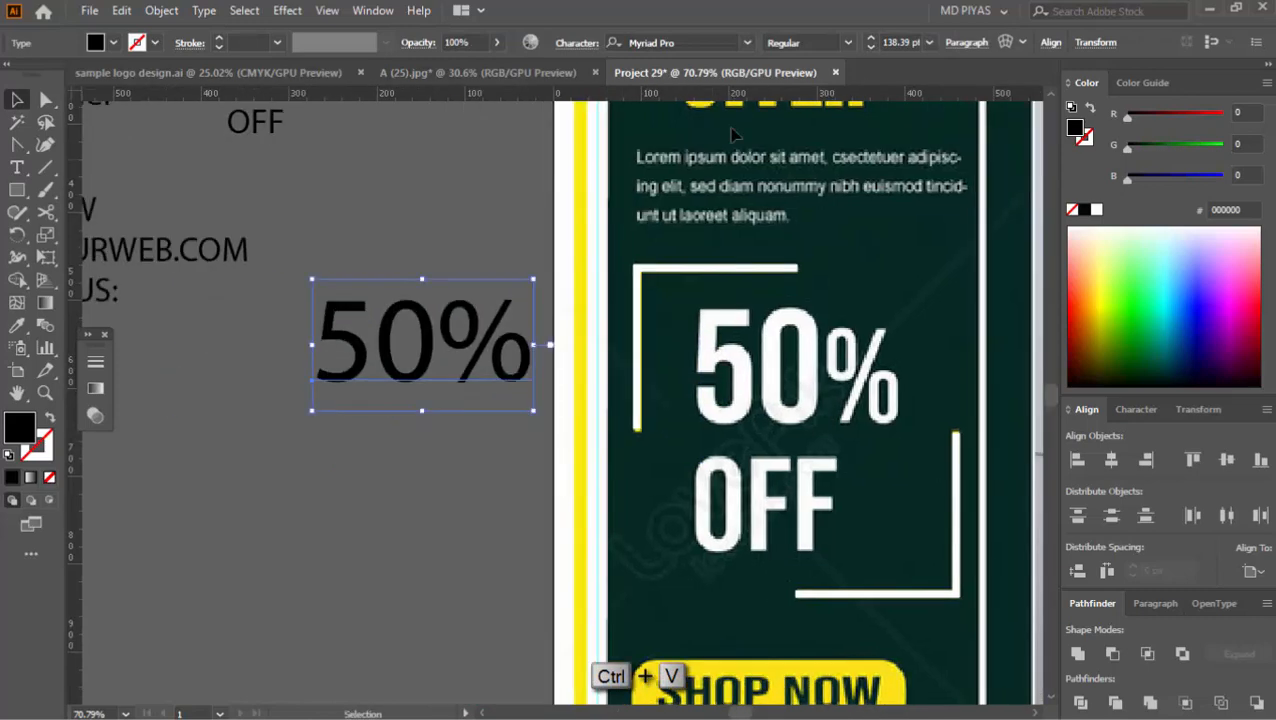
- Browse the installed fonts for the 50% text and apply Allegro BT
click(748, 43)
click(815, 165)
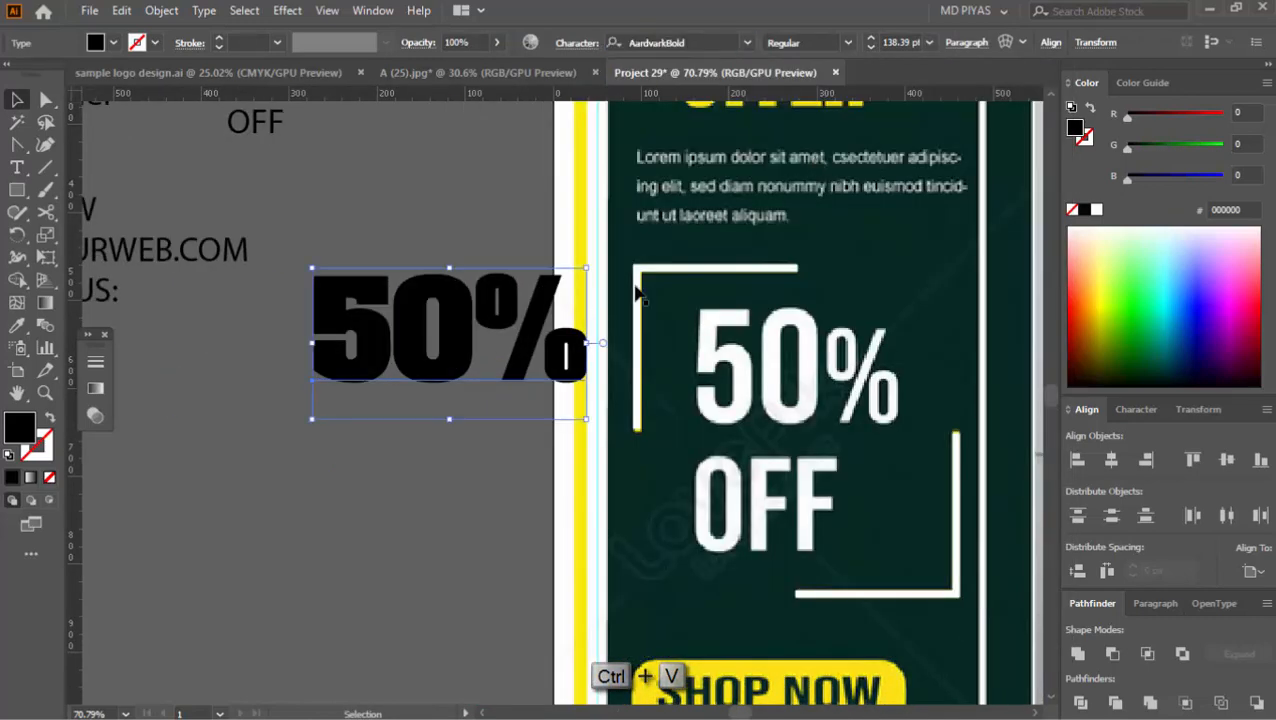
click(748, 43)
scroll(822, 305, down, 4)
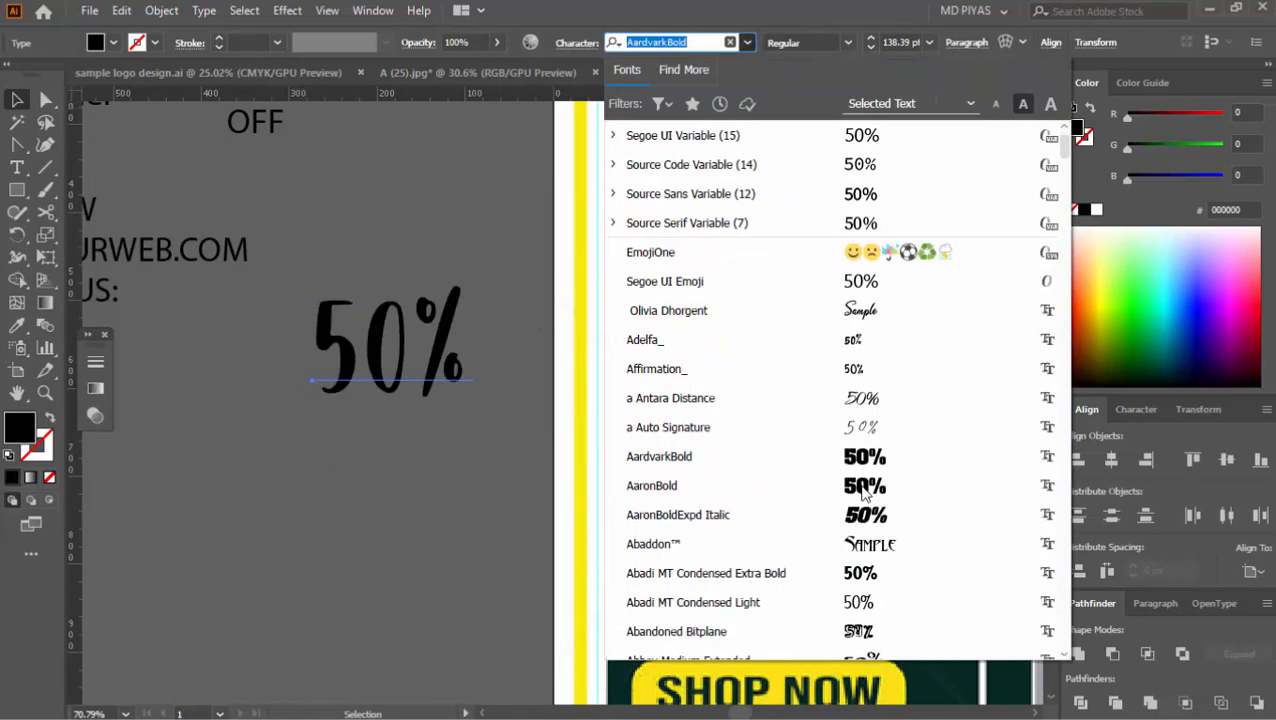
scroll(865, 360, down, 5)
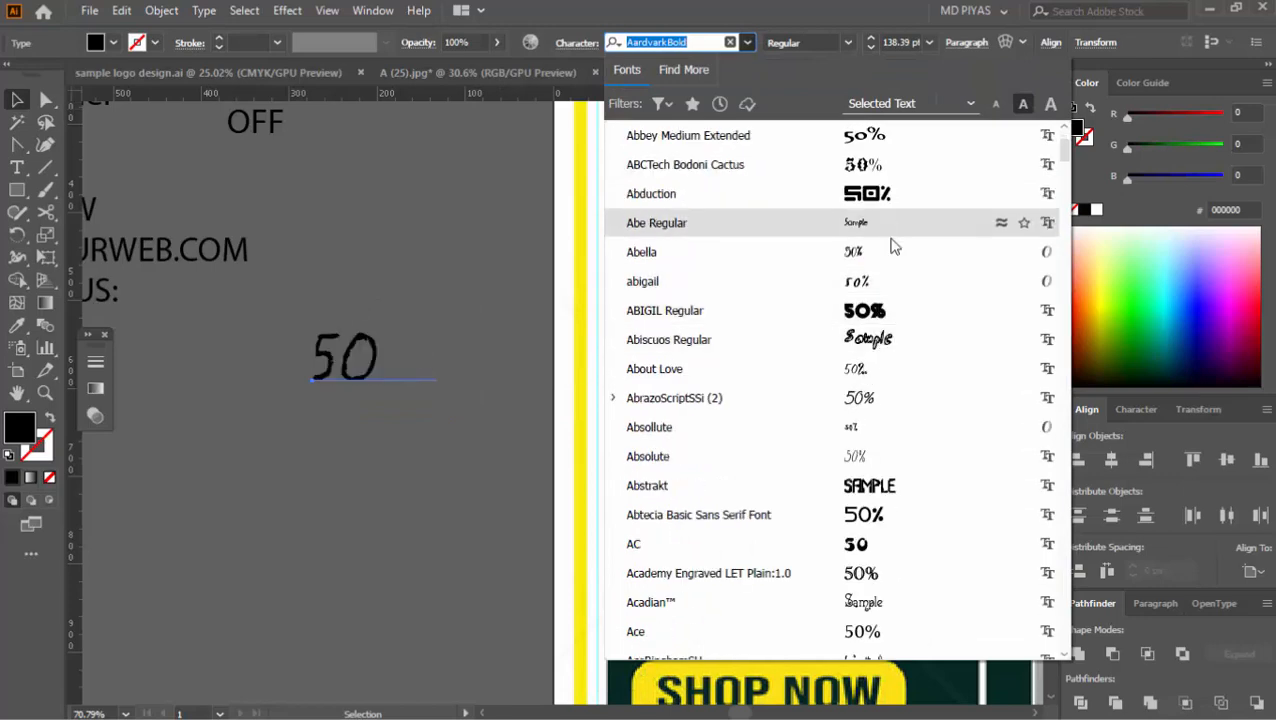
scroll(888, 242, down, 5)
scroll(880, 305, down, 5)
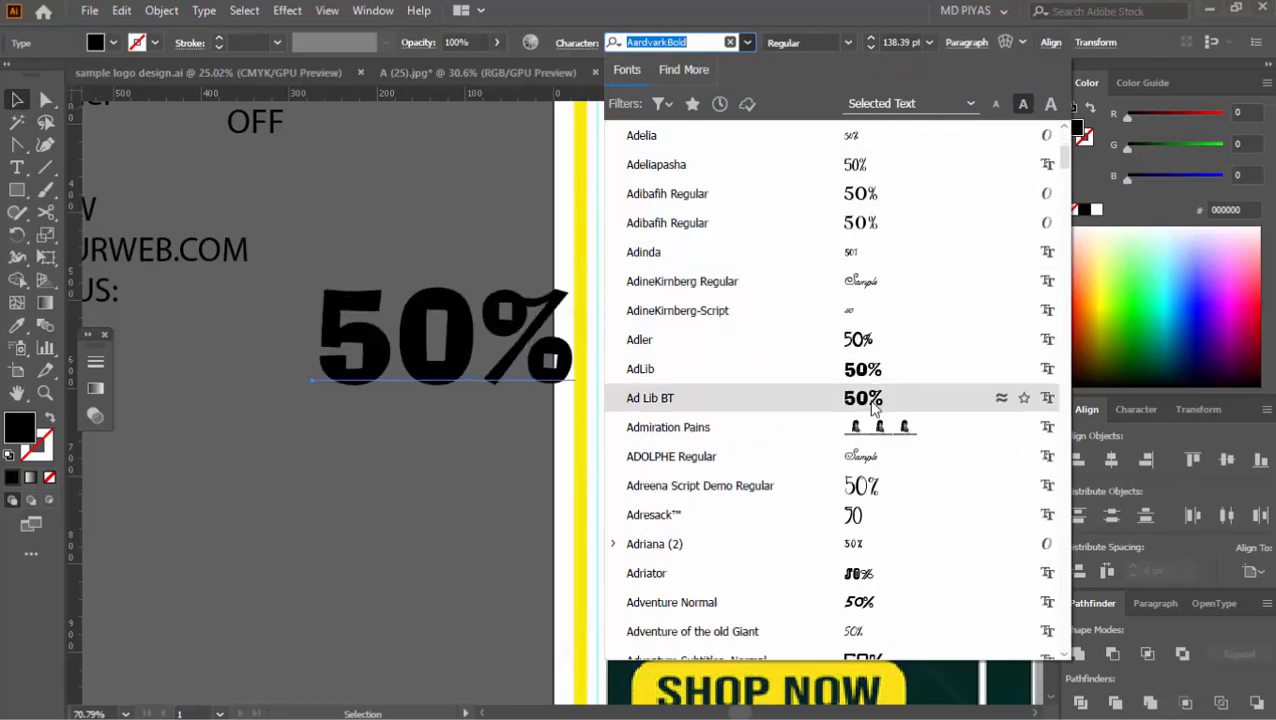
scroll(872, 392, down, 3)
scroll(870, 380, down, 2)
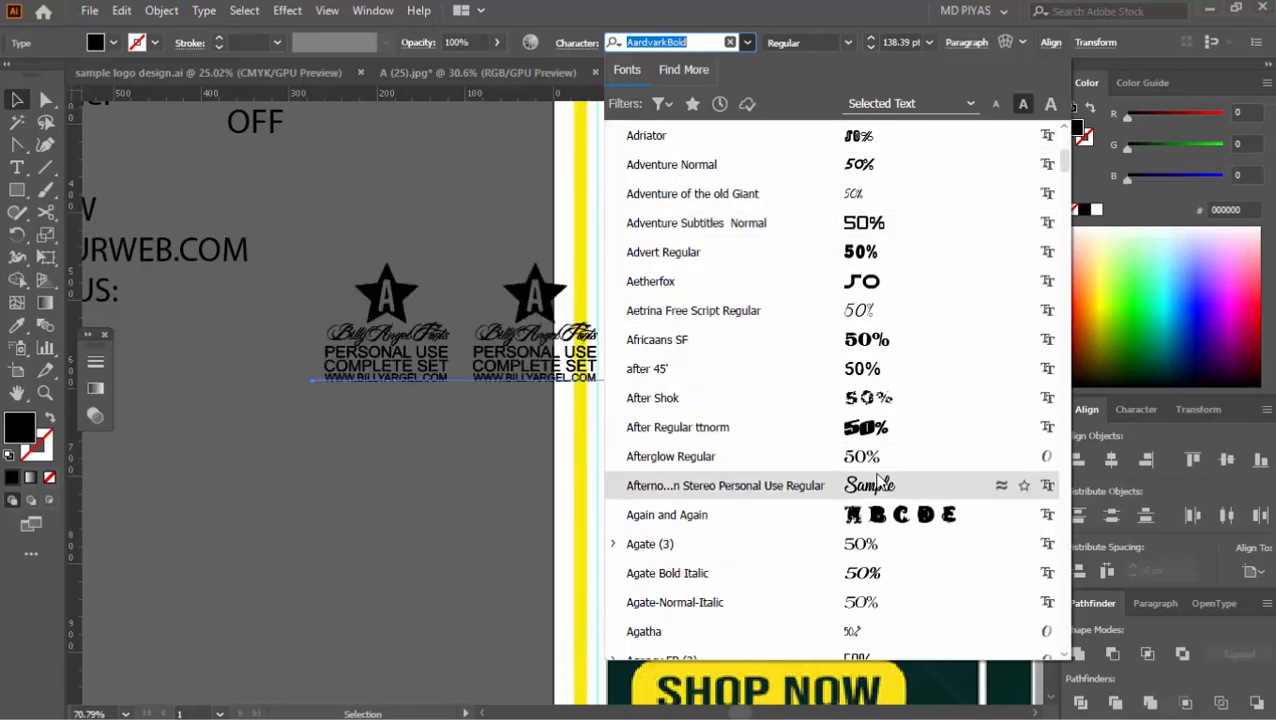
scroll(868, 570, down, 7)
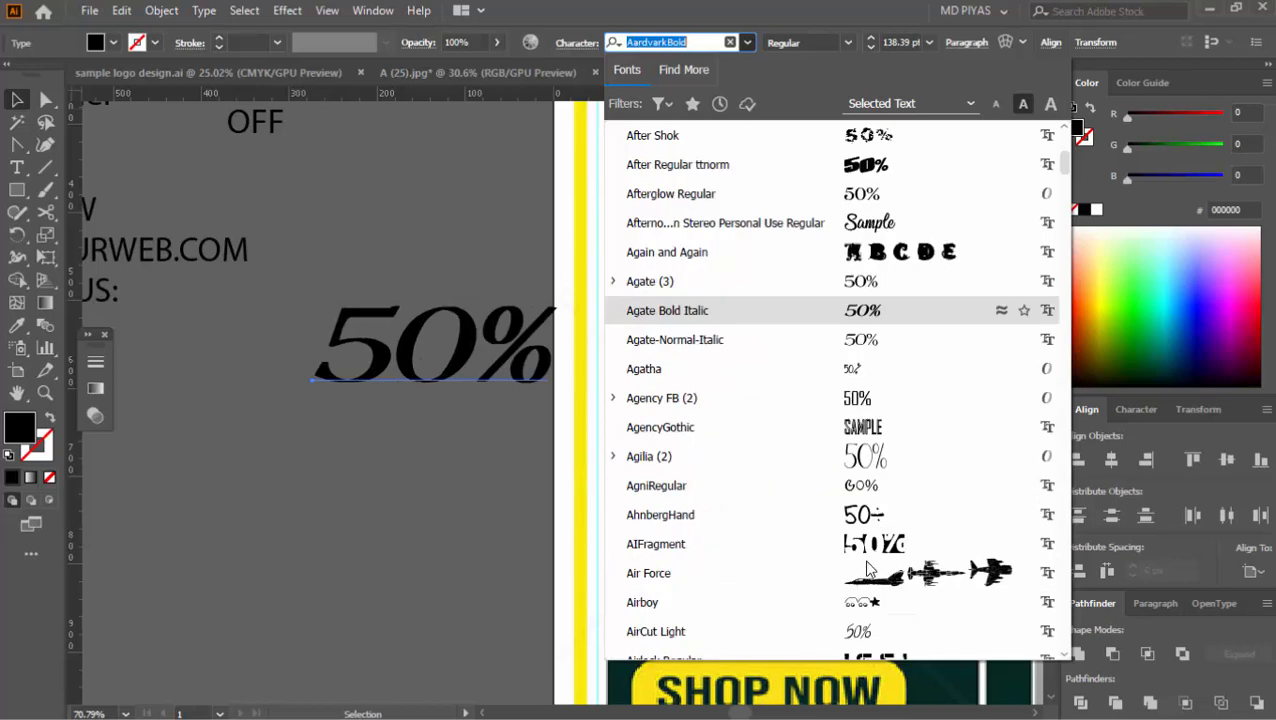
scroll(869, 430, down, 7)
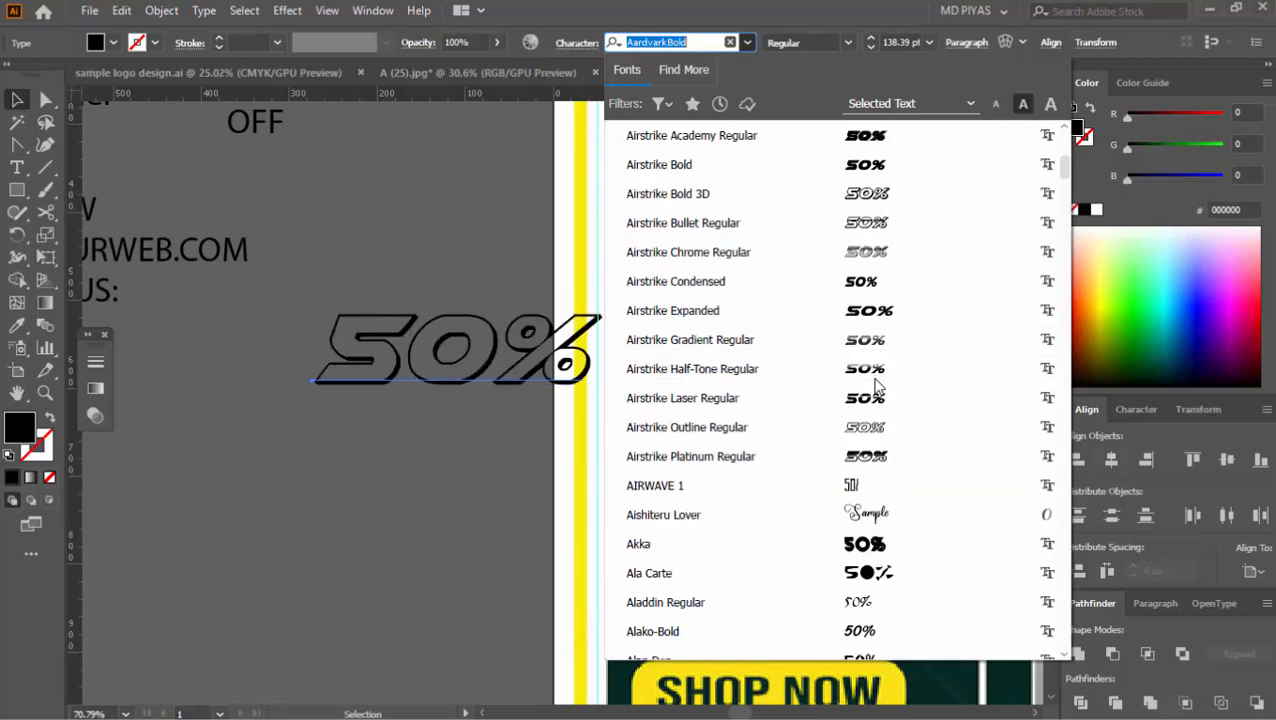
scroll(876, 350, down, 3)
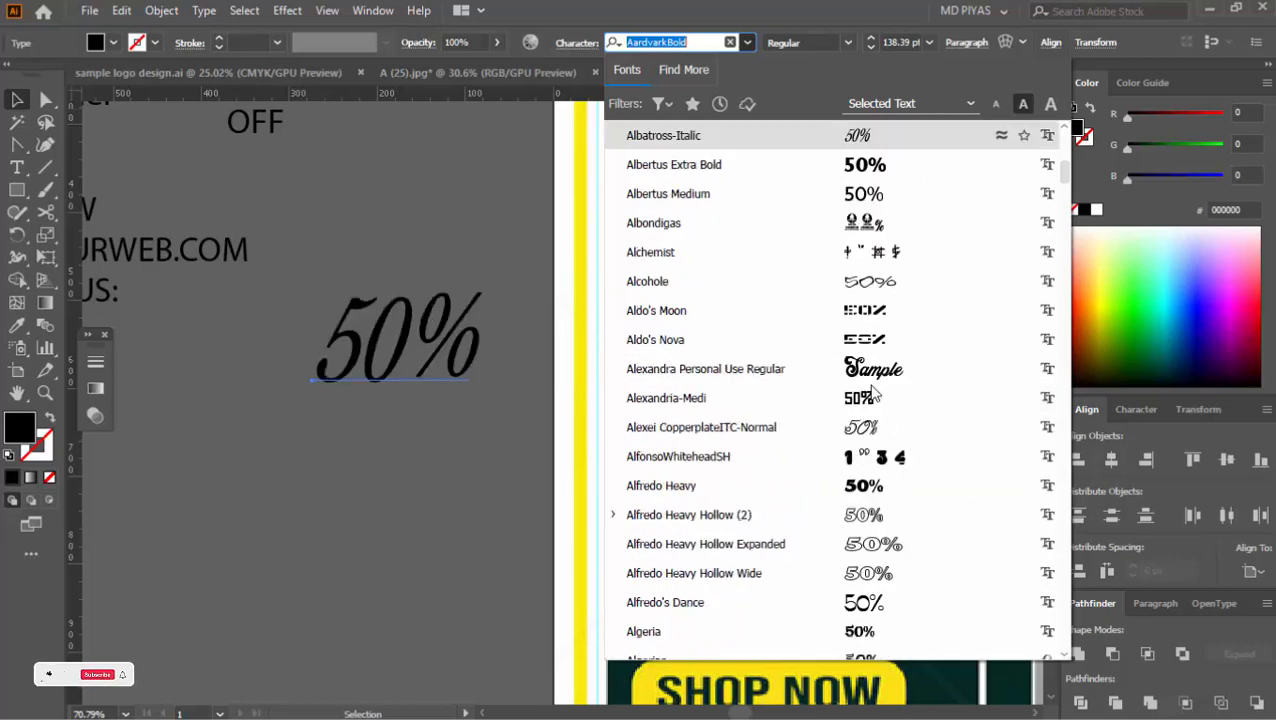
scroll(876, 372, down, 2)
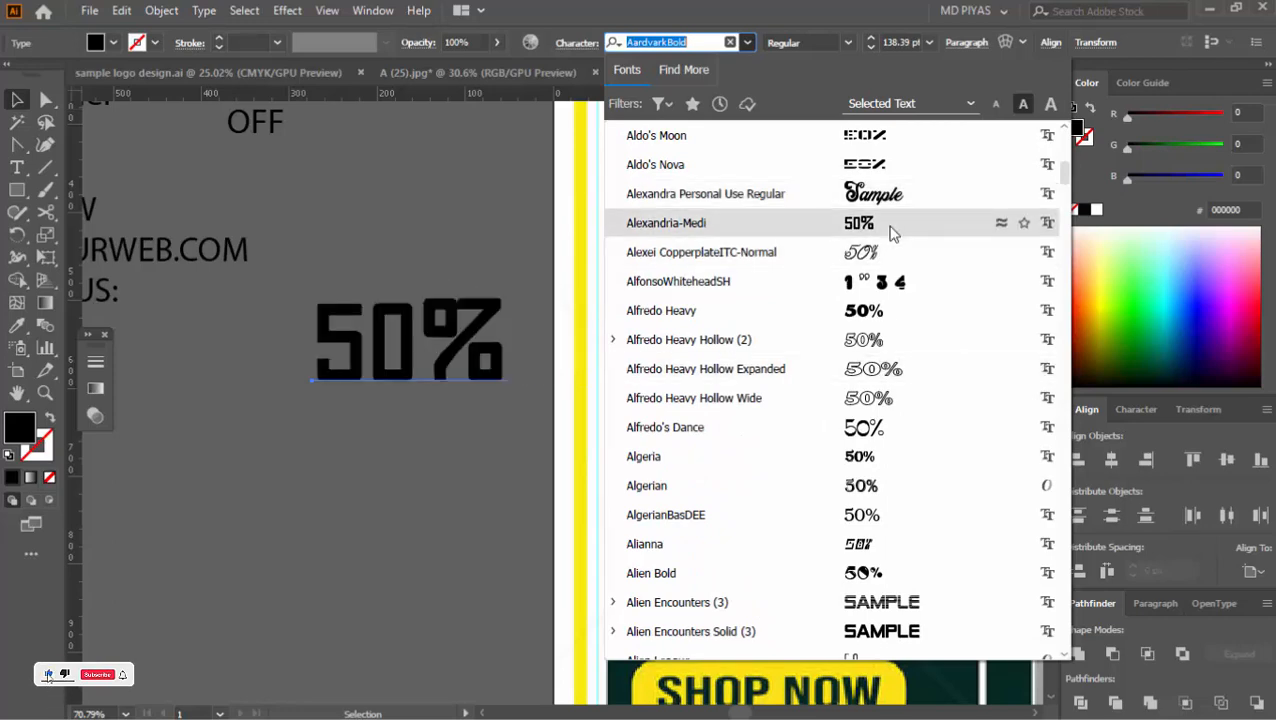
scroll(869, 383, down, 7)
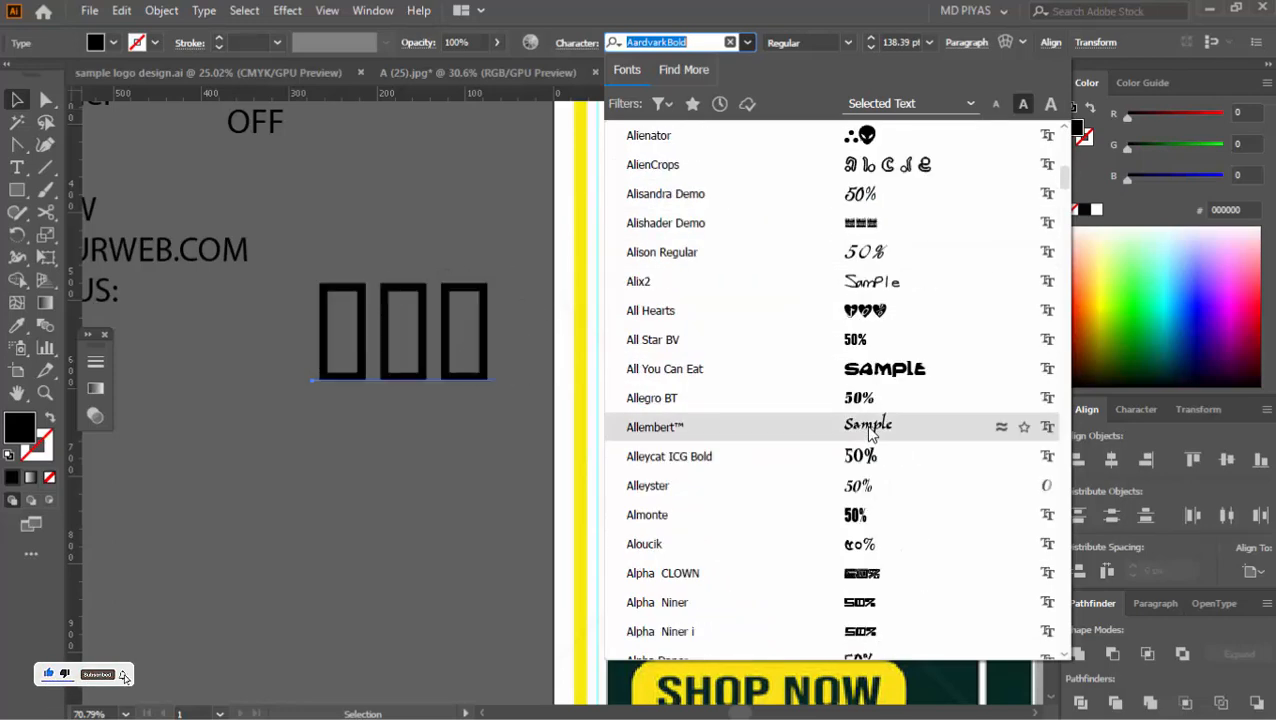
click(873, 401)
click(846, 407)
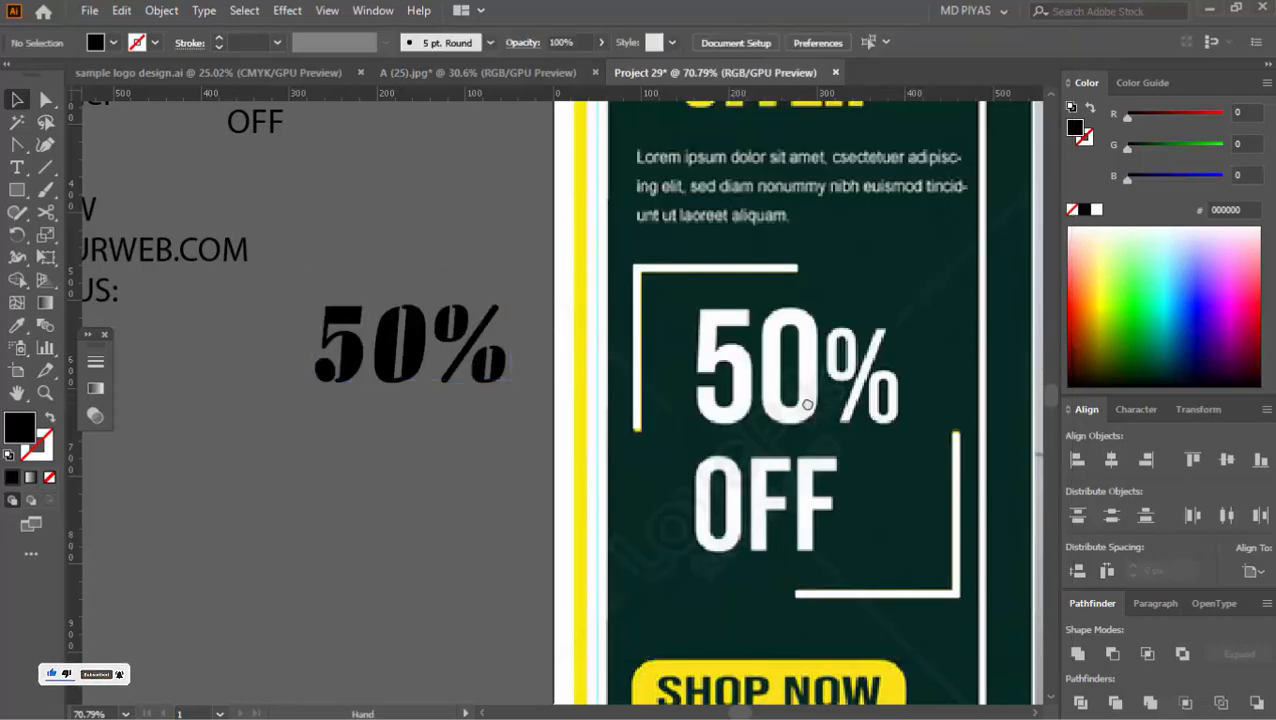
- Move the 50% text onto the artboard over the reference design's white 50%
drag(809, 404, 769, 402)
drag(345, 355, 724, 353)
key(ctrl+space)
drag(658, 311, 755, 298)
key(ctrl+space)
drag(790, 340, 700, 345)
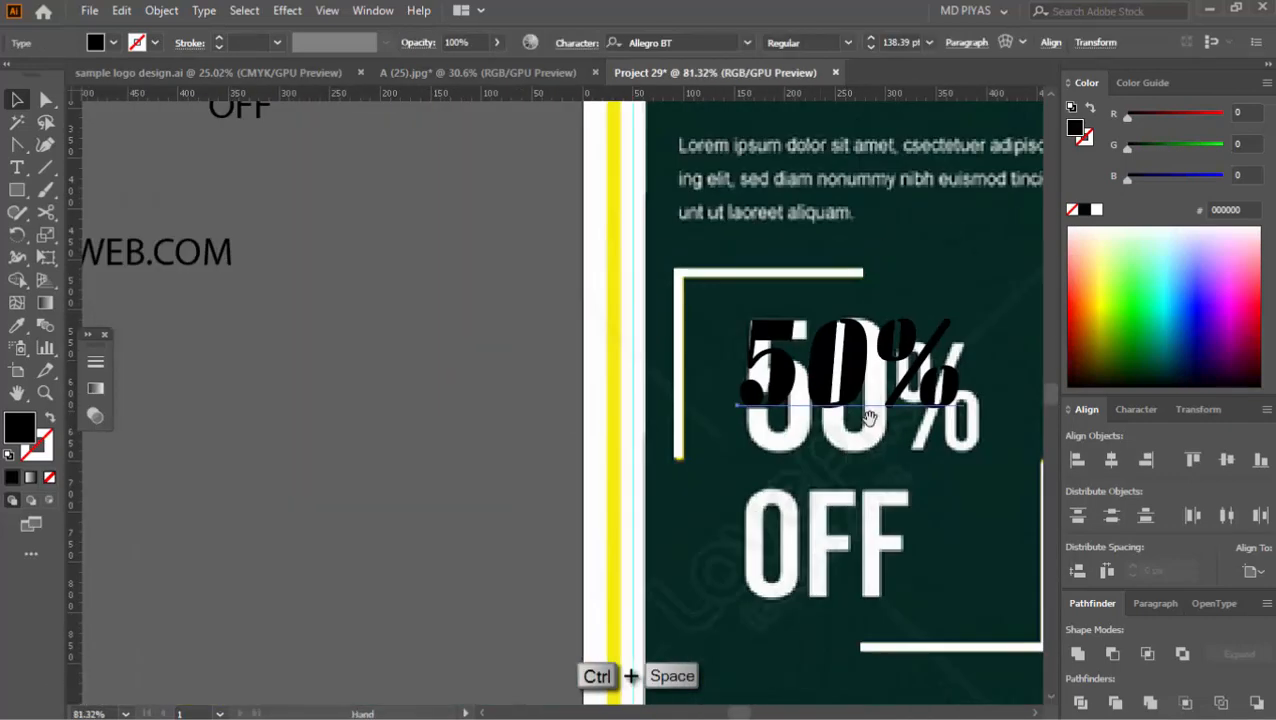
drag(869, 419, 640, 385)
- Enlarge the 50% text, stretch it vertically to about 214 pt and align it with the reference lettering
drag(751, 413, 795, 470)
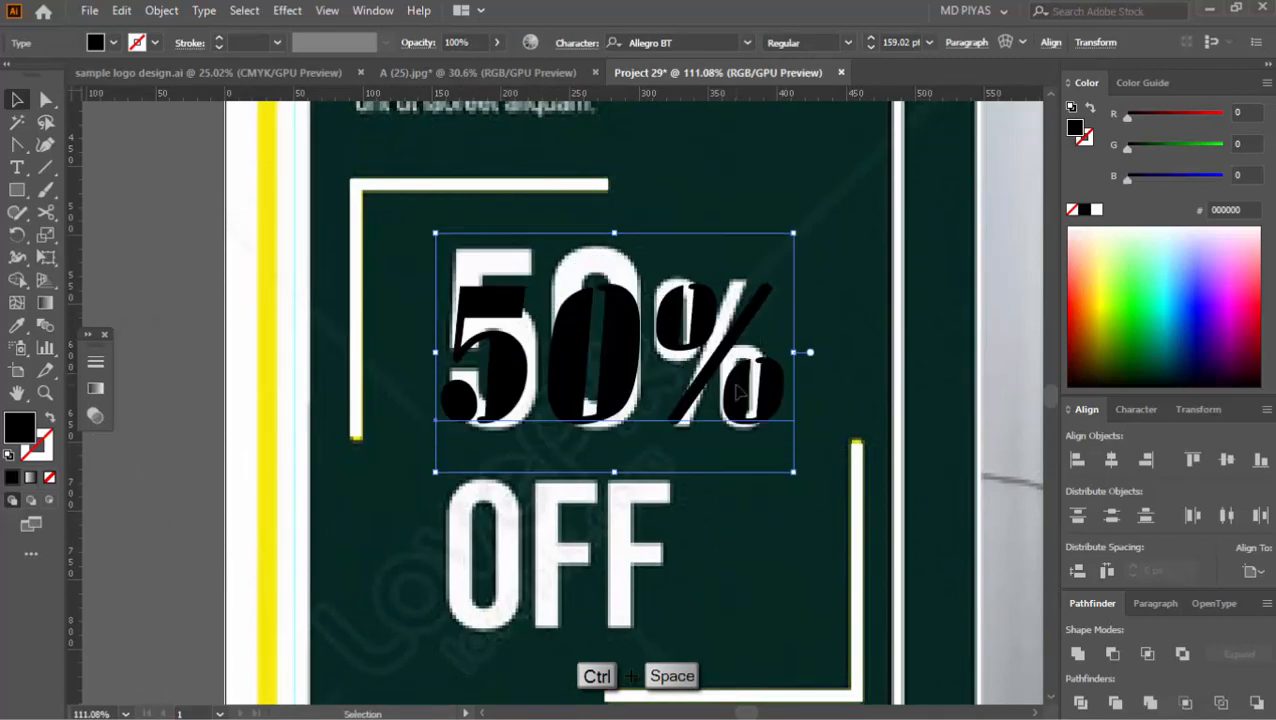
drag(615, 232, 631, 193)
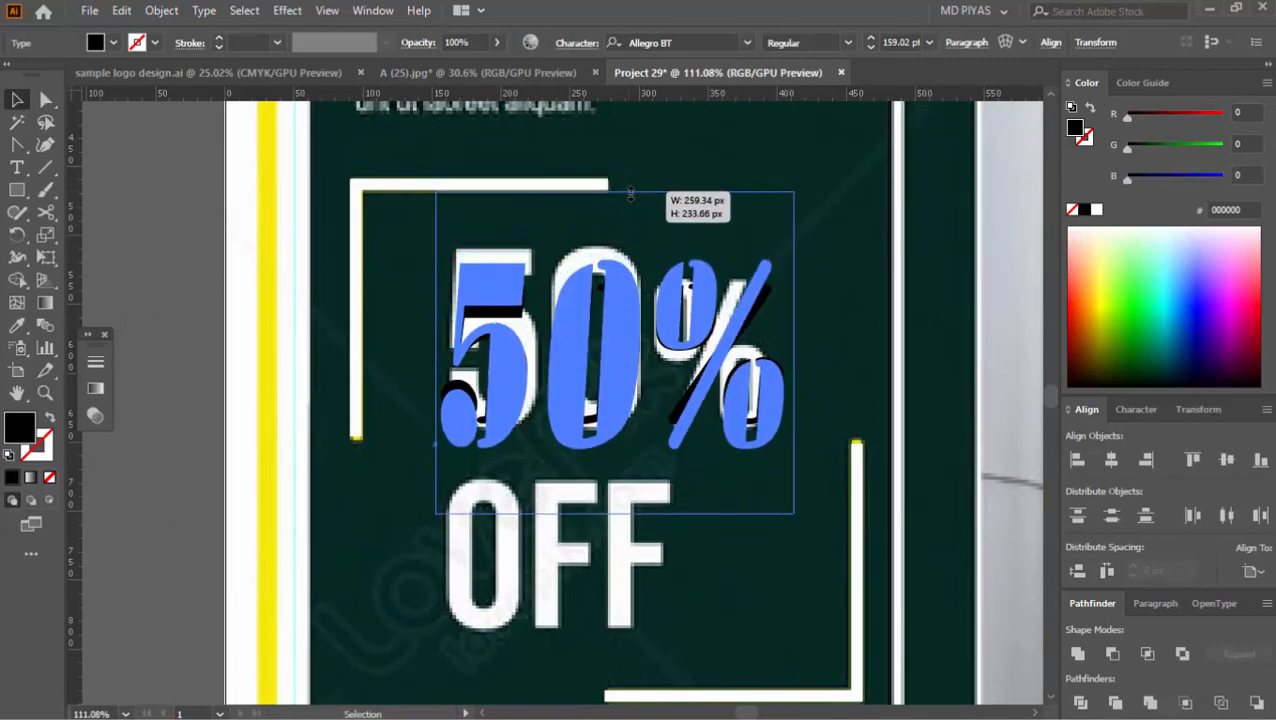
drag(631, 351, 631, 344)
click(858, 310)
- Move the OFF text nearer to the artboard and copy the 50% text's formatting onto it with the Eyedropper
key(ctrl+space)
drag(857, 318, 600, 335)
drag(702, 369, 410, 368)
click(396, 215)
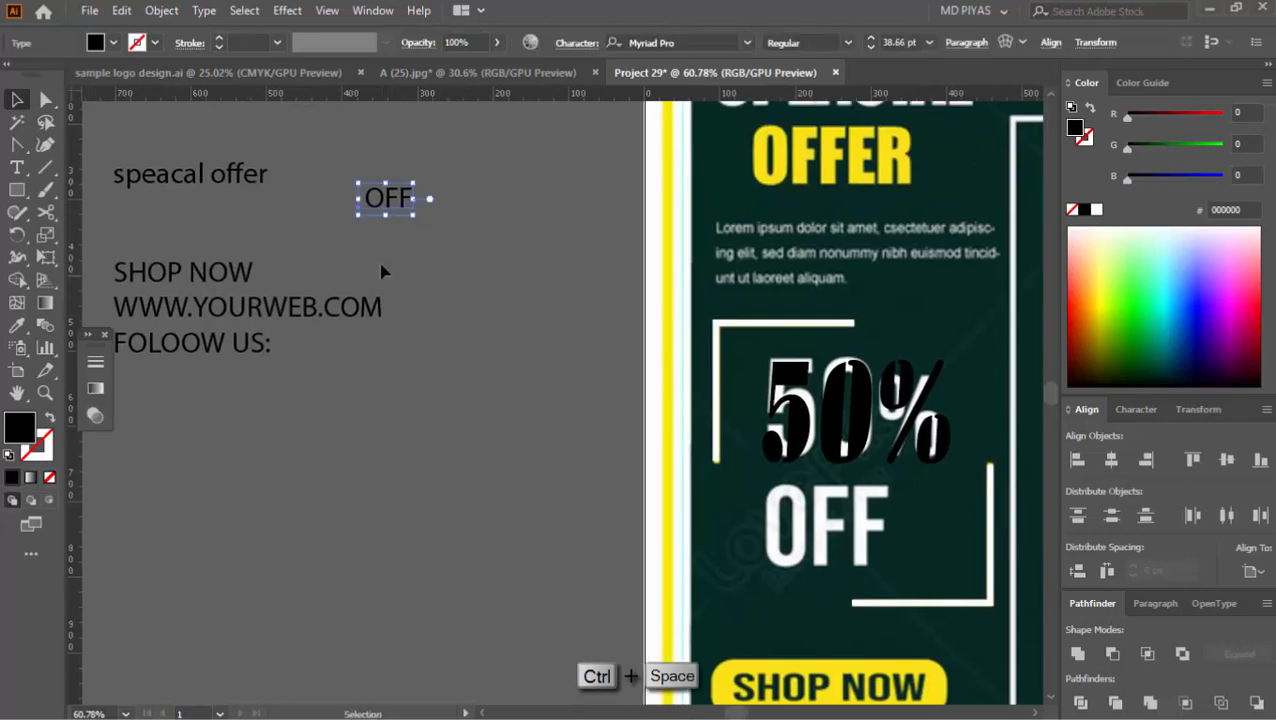
drag(387, 207, 468, 390)
key(t)
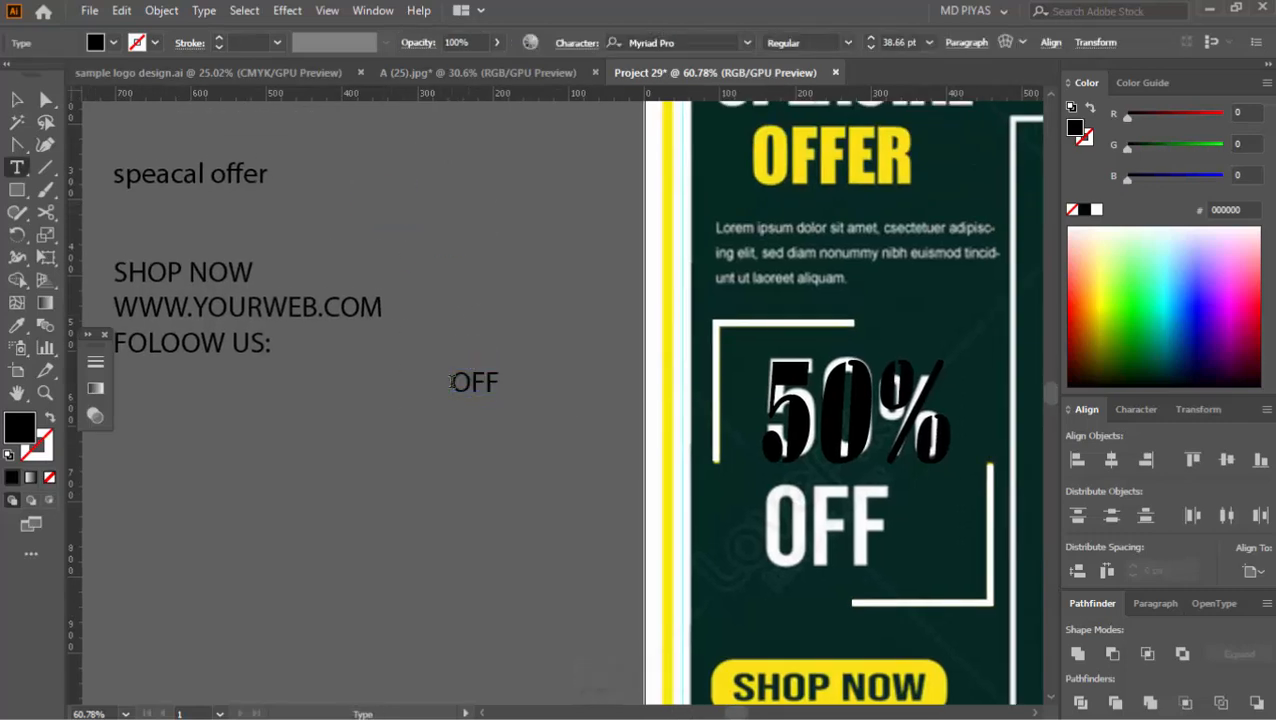
key(Escape)
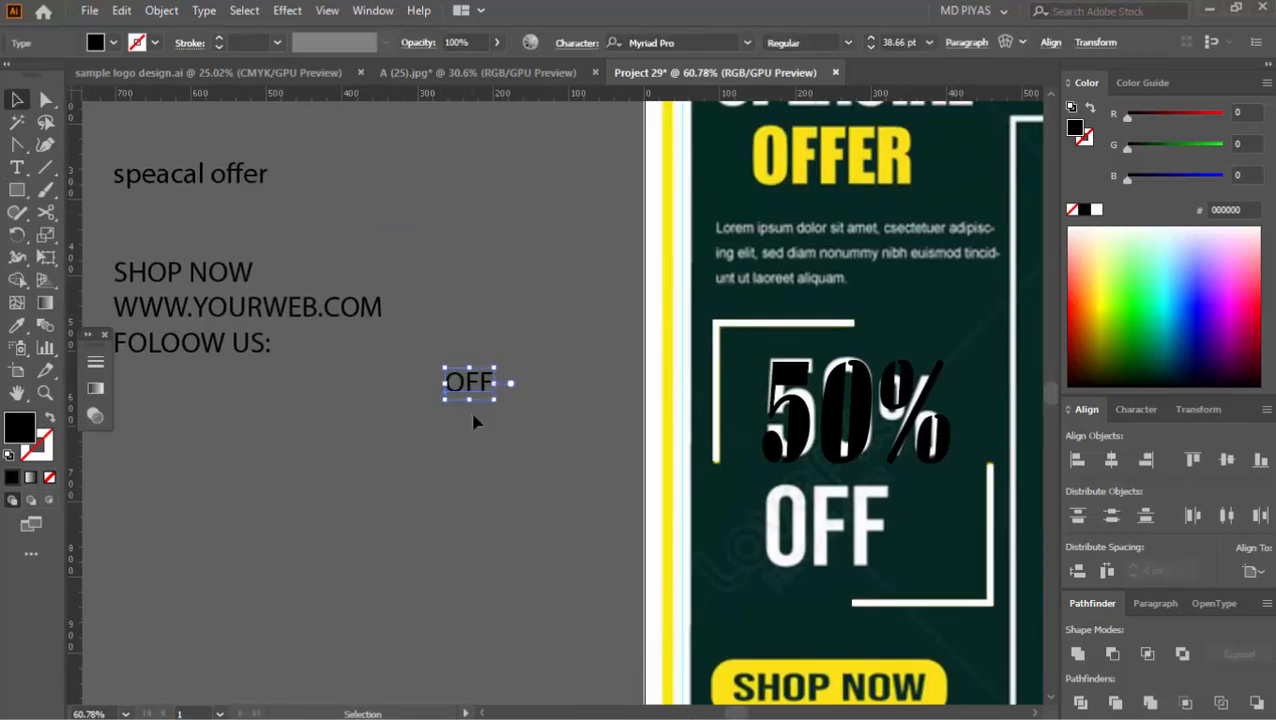
key(i)
click(803, 424)
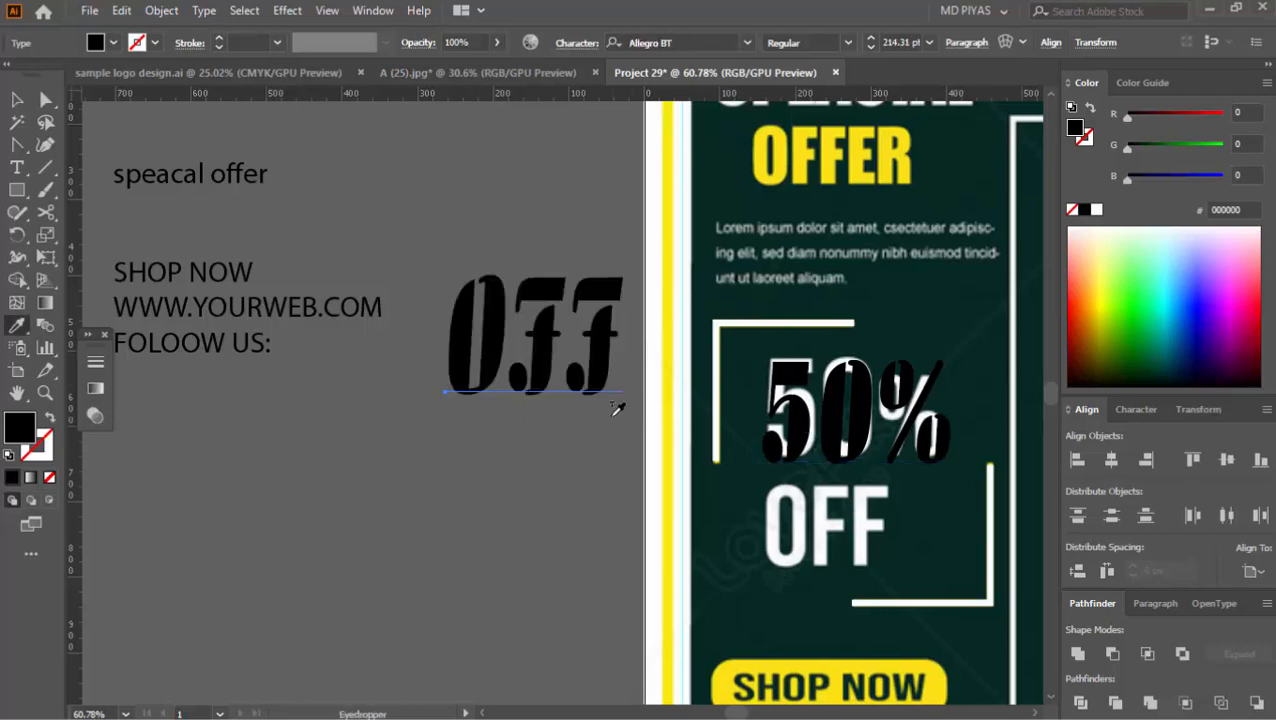
- Set the OFF text's font to AardvarkBold and scale it down to about 78 pt
click(747, 42)
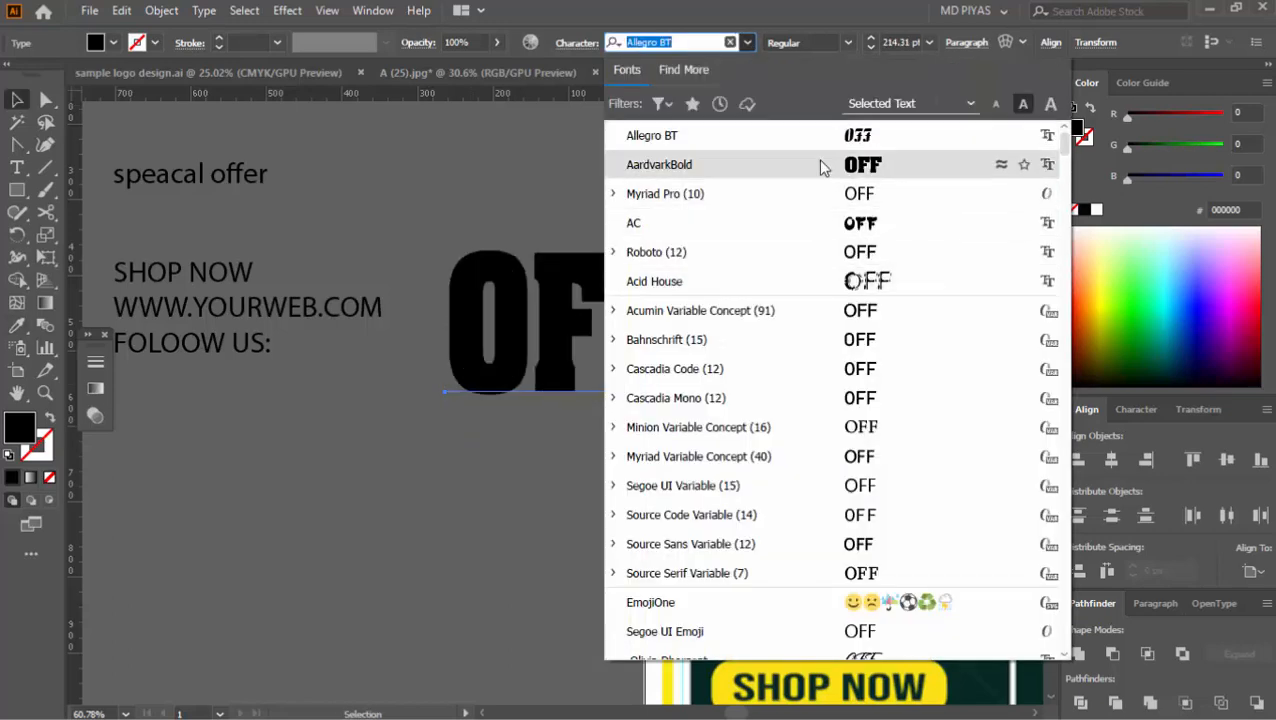
click(823, 165)
drag(693, 345, 613, 342)
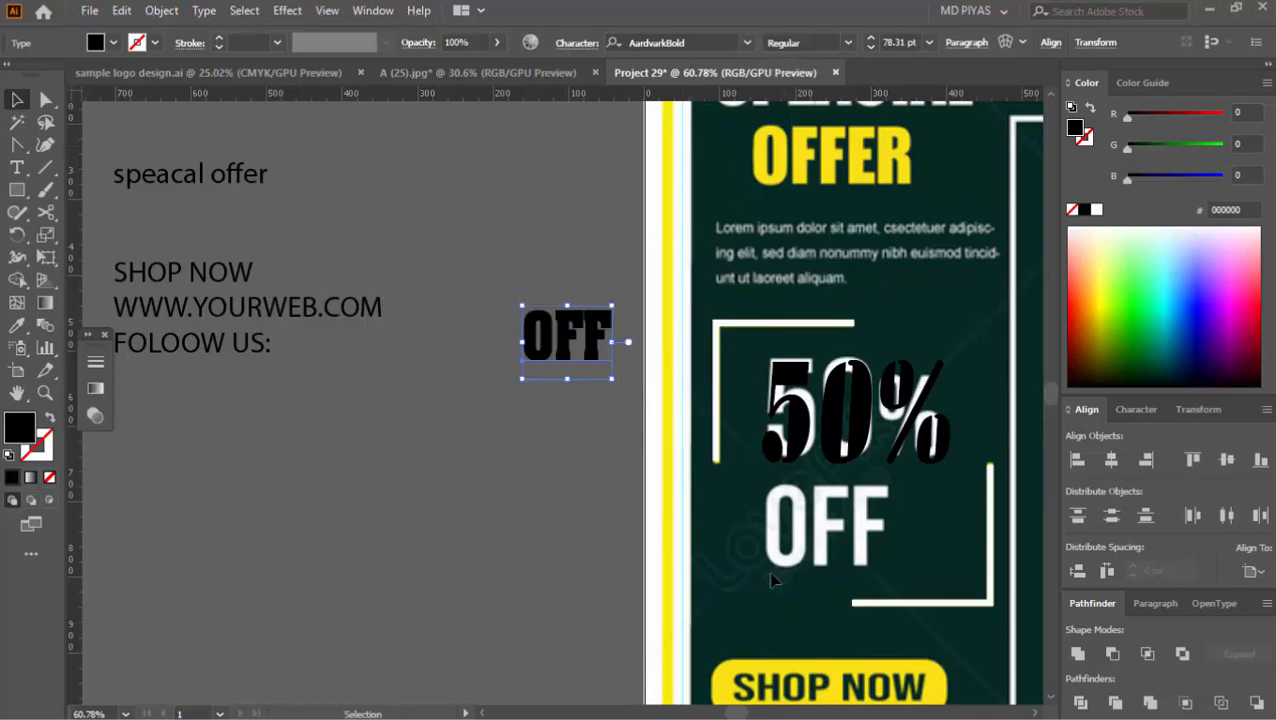
- Place the OFF text over the reference design's OFF and resize it to match
drag(567, 374, 830, 517)
ctrl+click(797, 528)
drag(669, 651, 690, 668)
- Draw a rectangle about 314 × 79 px over the yellow SHOP NOW button and fully round its corners
drag(914, 535, 644, 464)
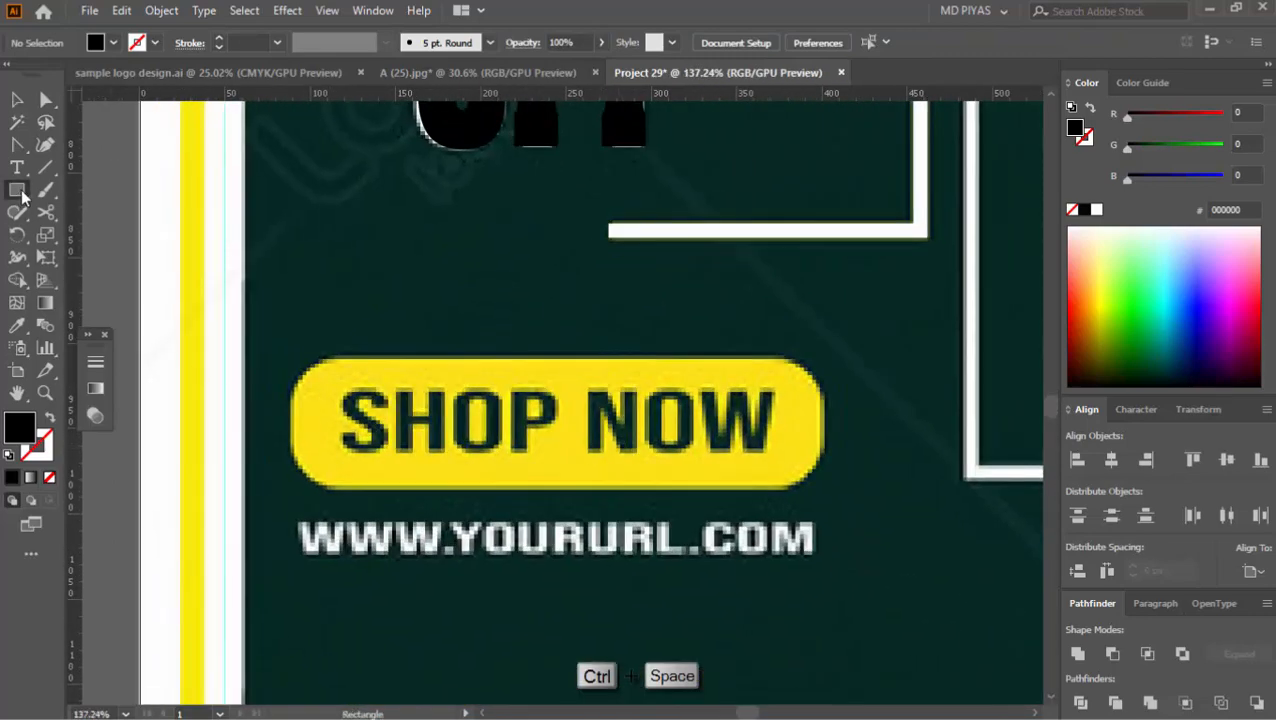
drag(289, 357, 825, 492)
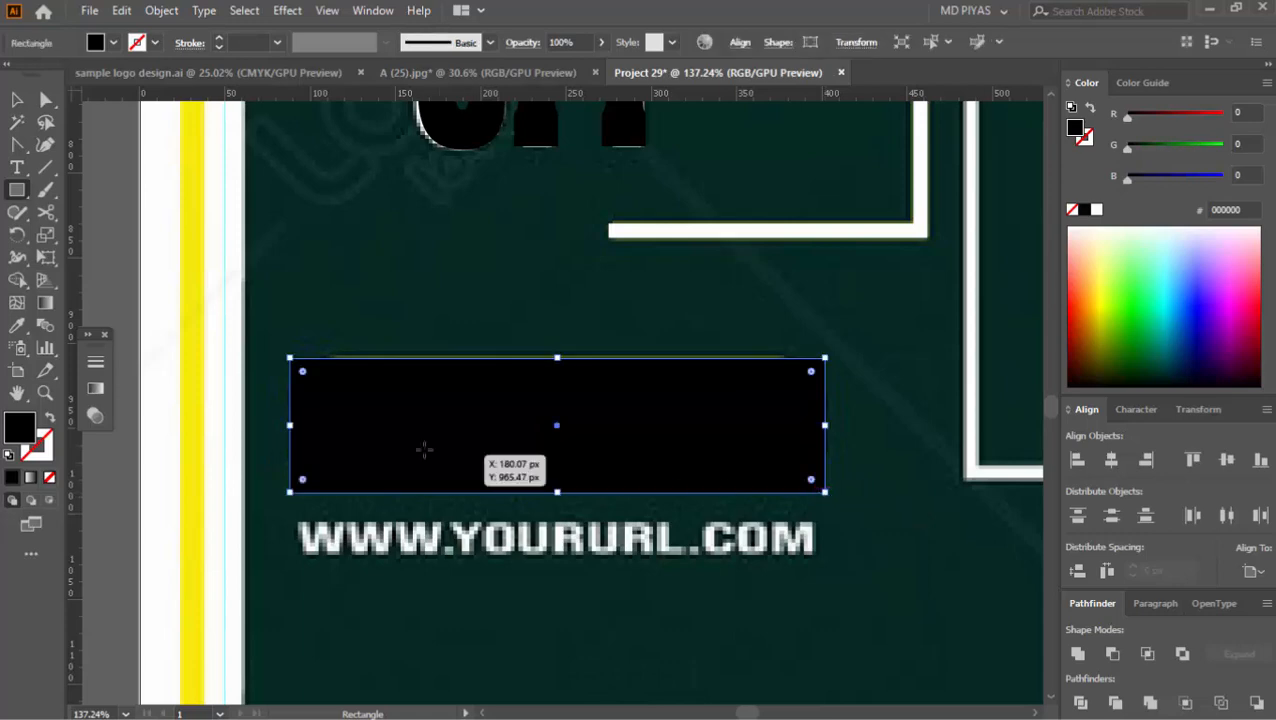
drag(302, 371, 460, 434)
click(498, 328)
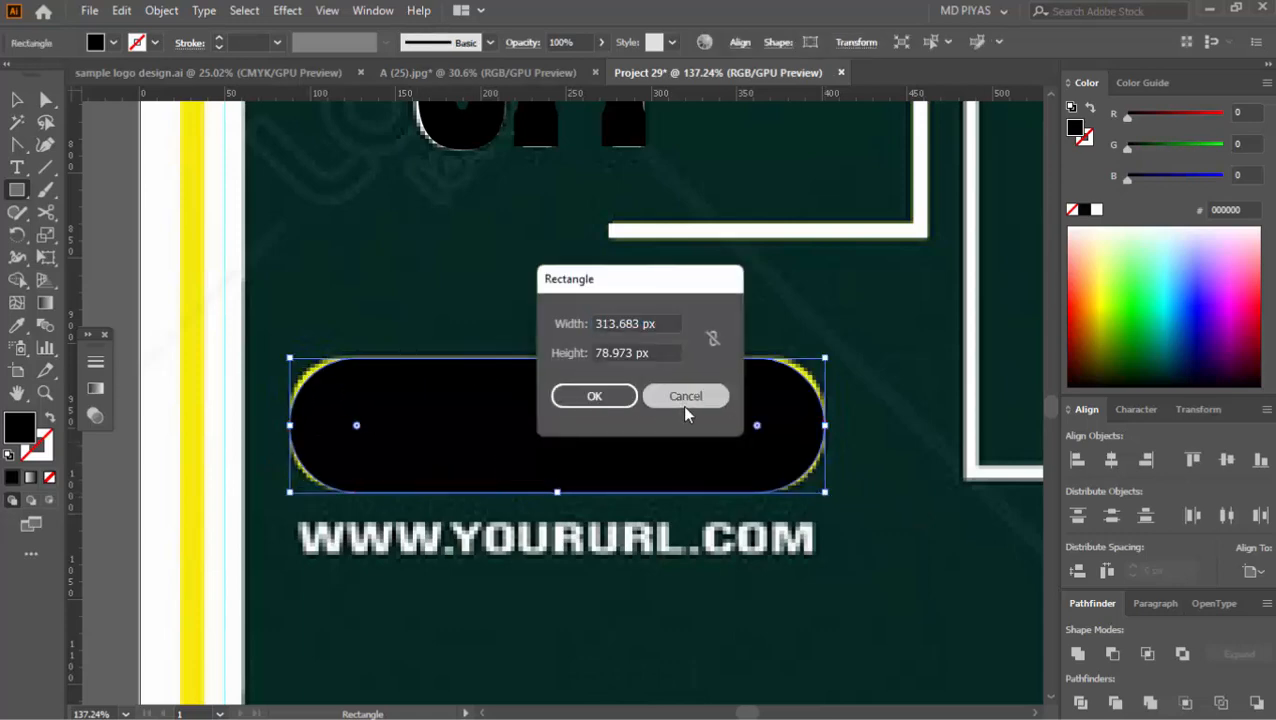
click(684, 400)
- Swap the rounded button shape's fill and stroke to leave a black outline without fill
key(v)
key(shift+x)
click(748, 381)
- Change the case of the speacal offer text beside the artboard to UPPERCASE
drag(748, 381, 708, 441)
drag(708, 441, 581, 532)
drag(606, 348, 640, 375)
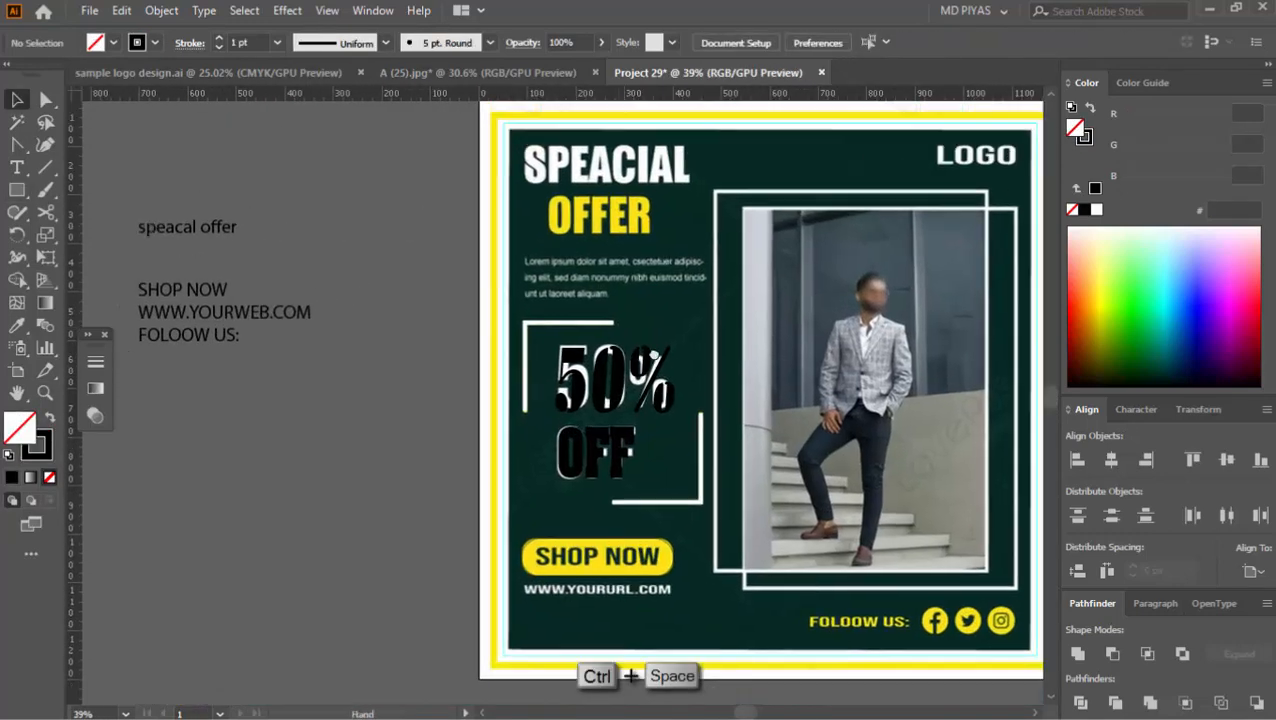
drag(450, 330, 570, 400)
click(228, 266)
click(204, 10)
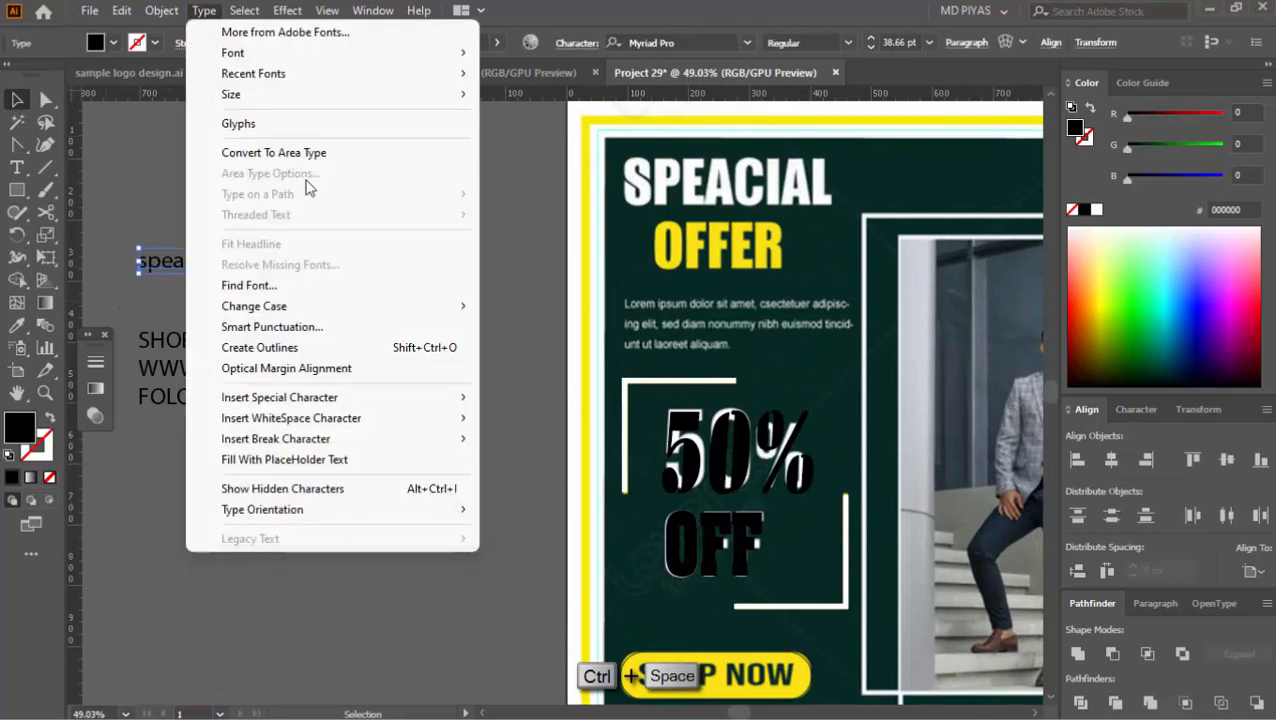
mouse_move(427, 314)
click(538, 305)
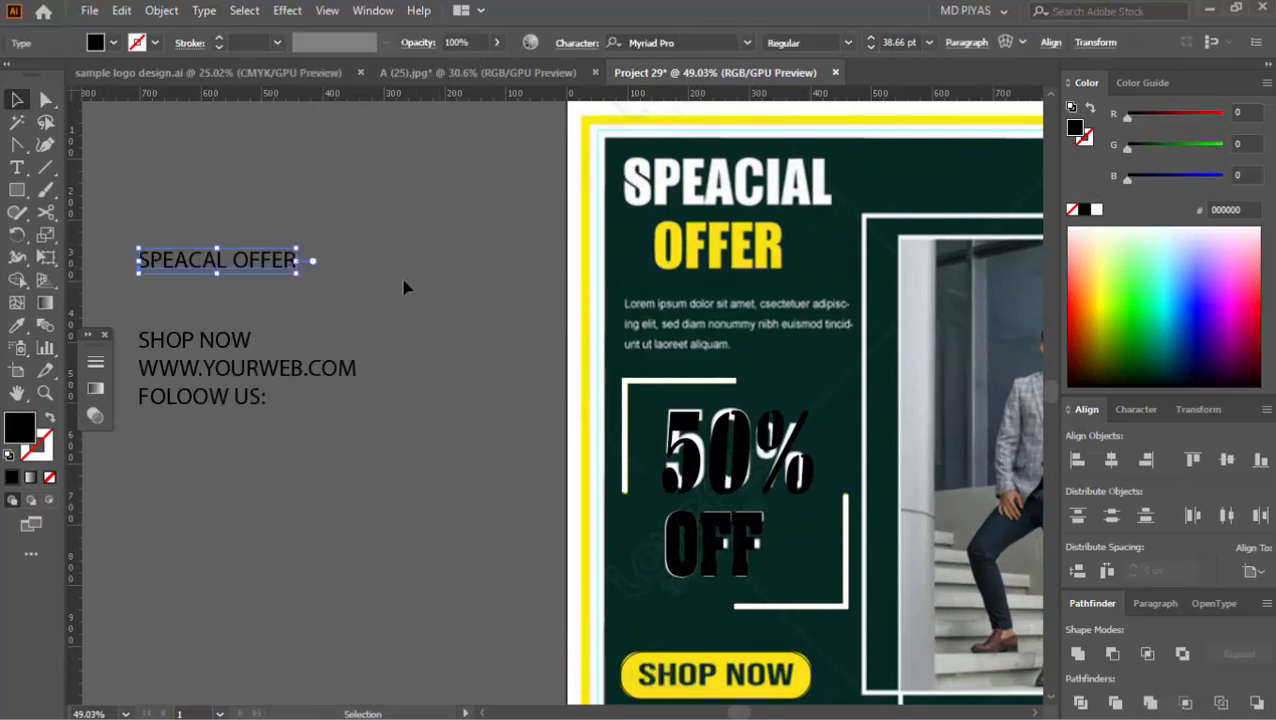
click(404, 285)
- Cut SPEACAL out of the SPEACAL OFFER line and paste it as a separate text object above it
click(205, 262)
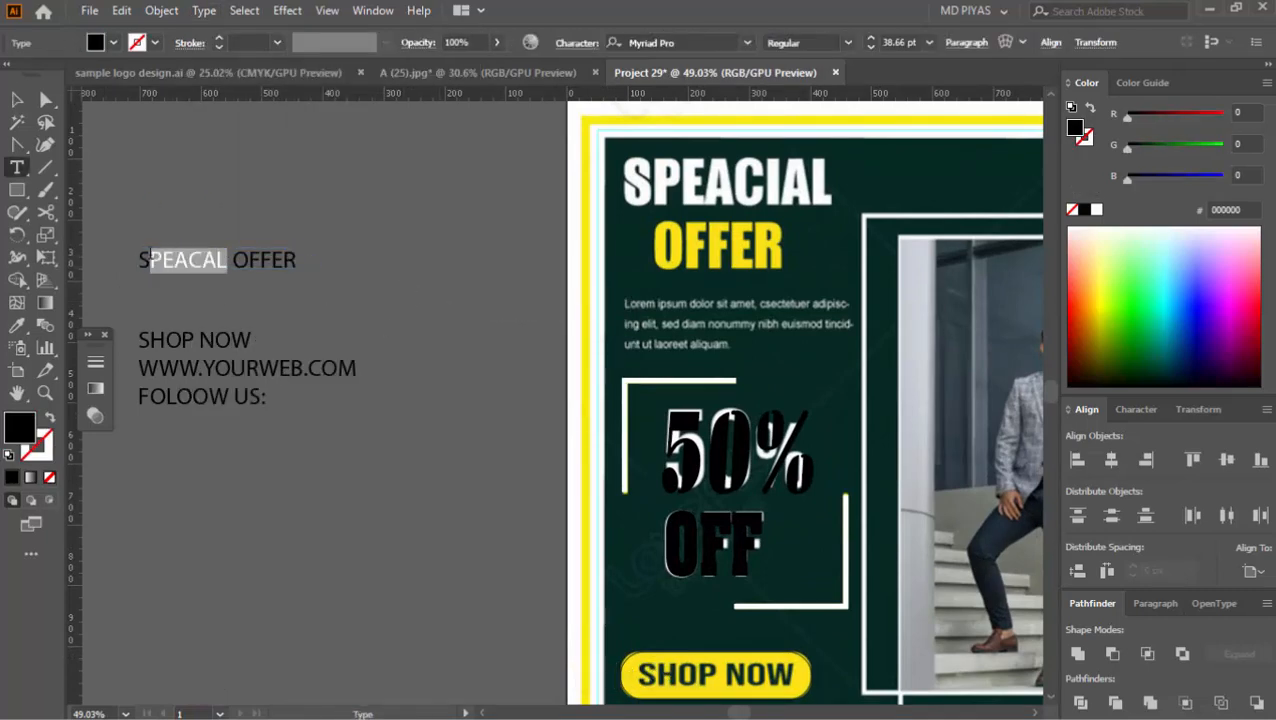
key(ctrl+x)
key(Escape)
click(280, 258)
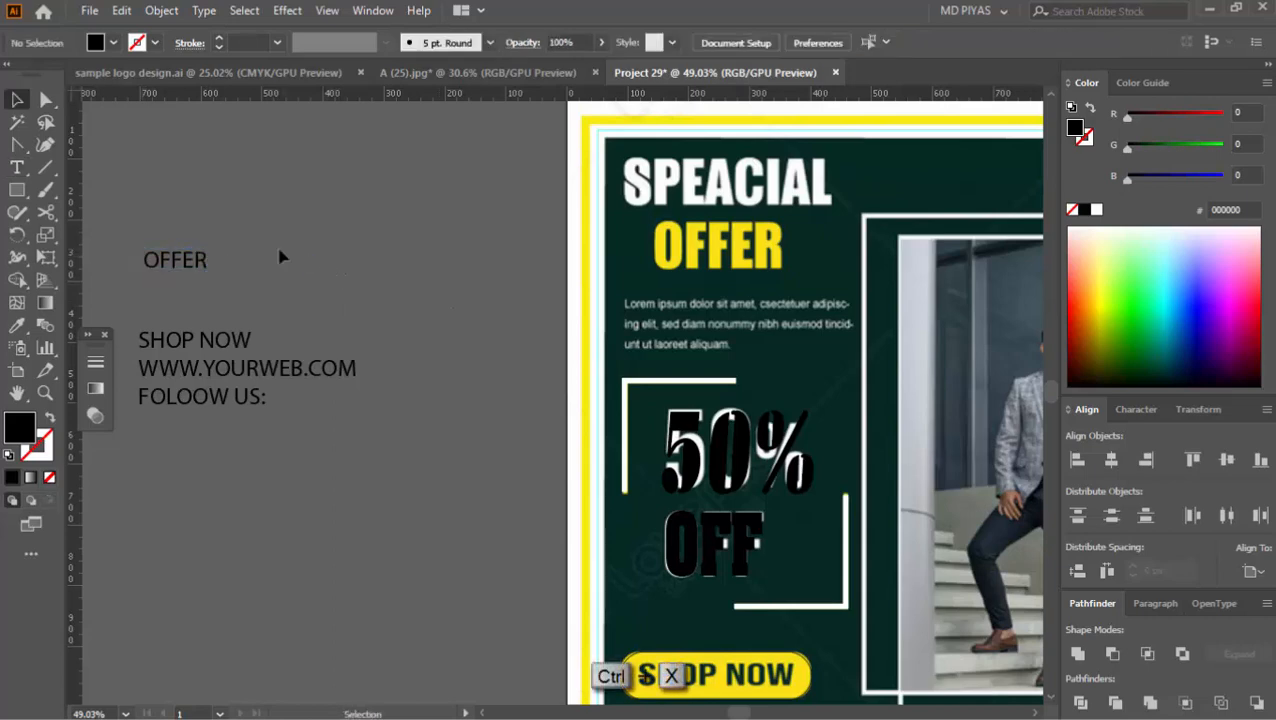
key(t)
click(288, 228)
key(ctrl+v)
key(Escape)
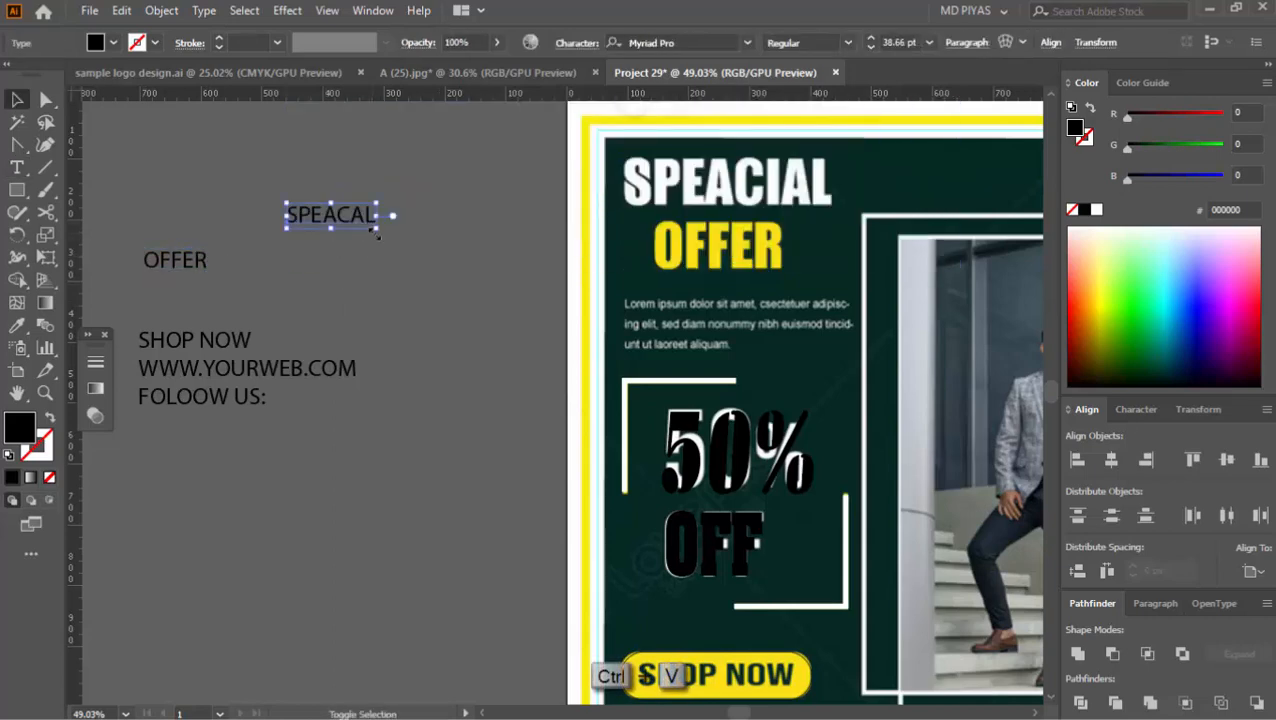
- Enlarge the SPEACAL text to about 86 pt and set its font to AardvarkBold
drag(375, 231, 485, 262)
drag(475, 349, 390, 372)
click(747, 42)
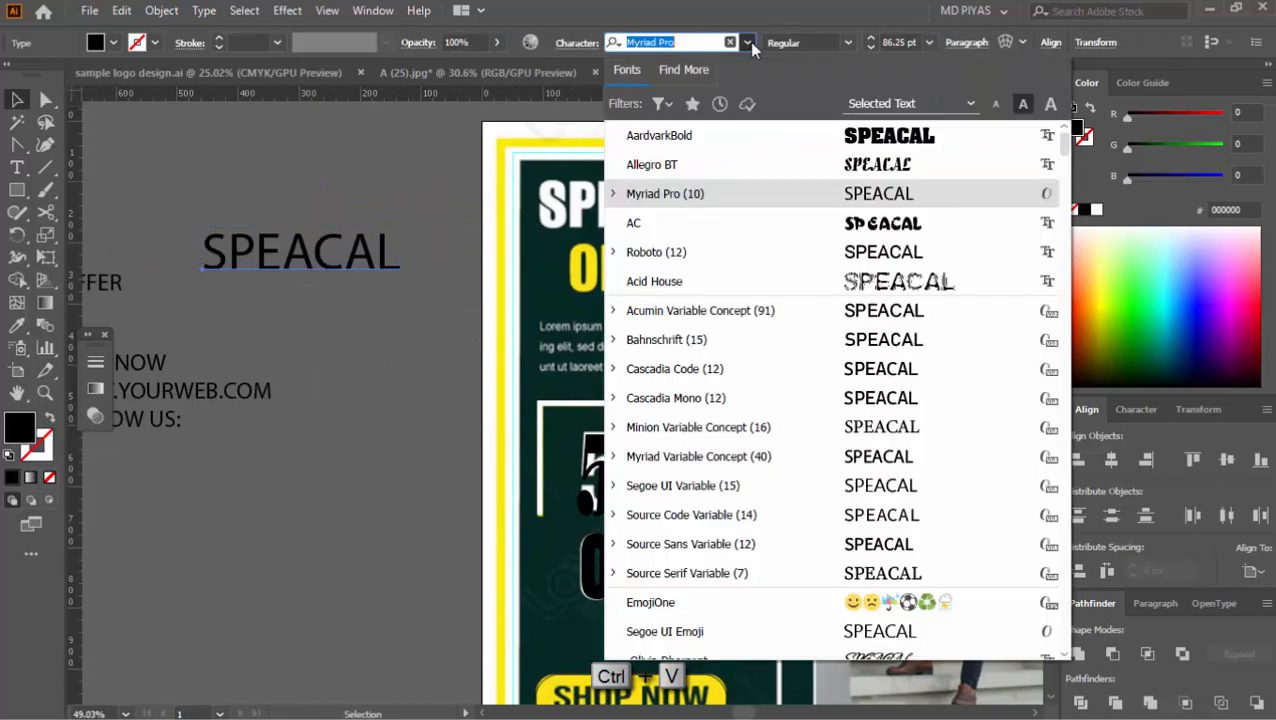
click(815, 134)
- Place SPEACAL over the reference design's SPEACIAL heading and resize it to about 88 pt to match
drag(346, 262, 684, 221)
drag(544, 191, 588, 261)
drag(750, 317, 249, 353)
drag(763, 344, 661, 343)
drag(434, 404, 434, 419)
click(766, 305)
drag(528, 364, 591, 372)
click(771, 326)
- Delete the leading space from the OFFER text beside the artboard
drag(731, 339, 288, 380)
drag(264, 401, 378, 424)
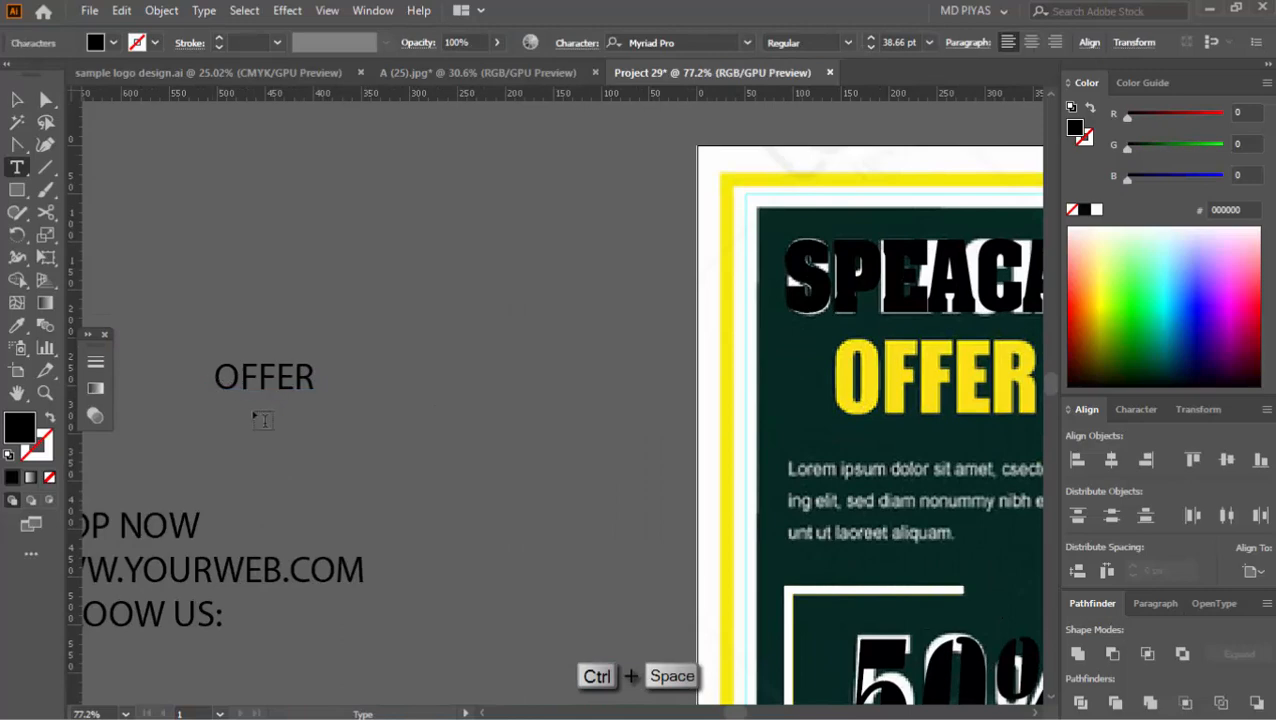
key(Escape)
click(334, 424)
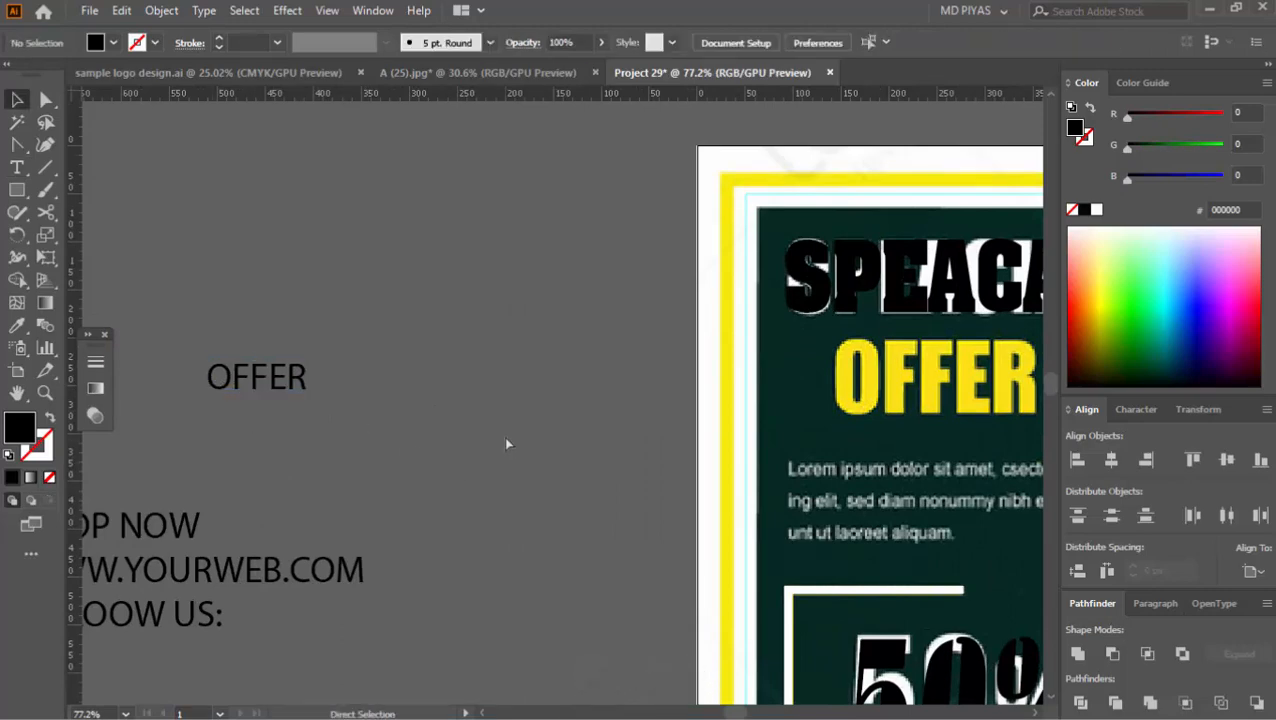
- Apply SPEACAL's text style to the OFFER text with the Eyedropper
drag(506, 443, 325, 426)
click(208, 357)
key(i)
click(640, 290)
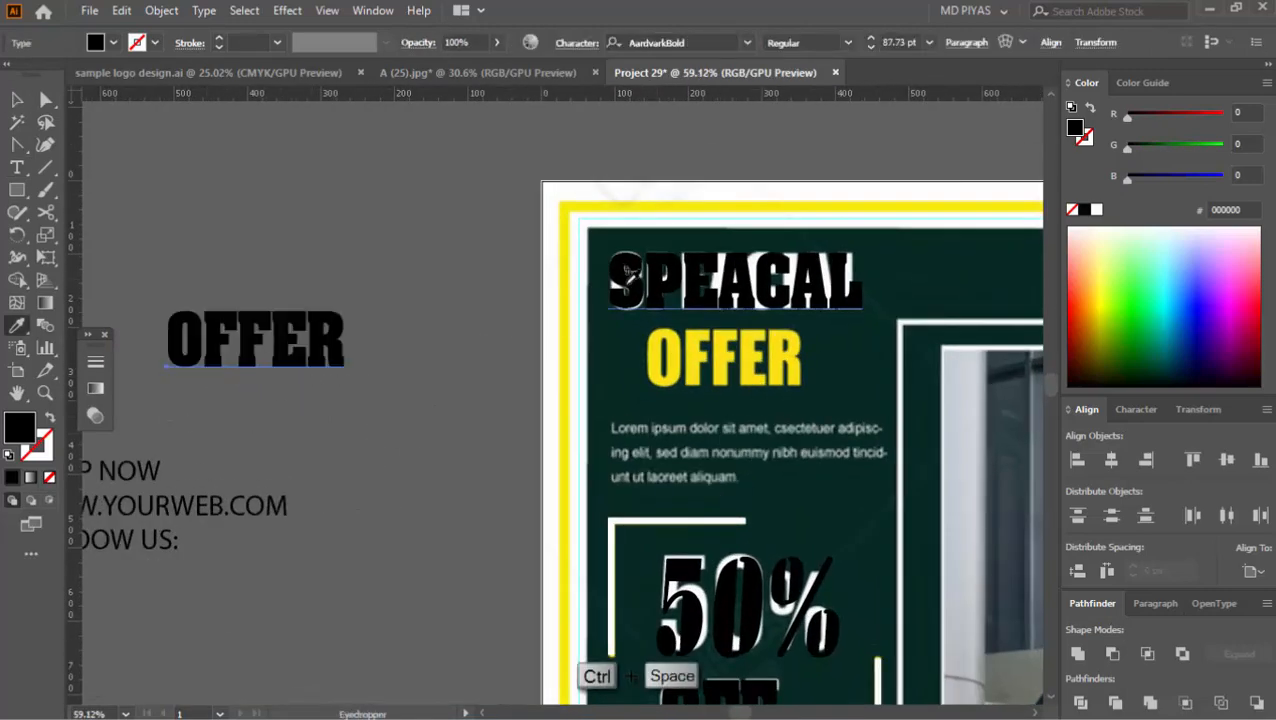
- Place OFFER over the reference design's yellow OFFER and resize it to match
key(v)
drag(289, 359, 771, 380)
drag(668, 366, 676, 336)
drag(805, 353, 745, 350)
drag(873, 345, 762, 382)
drag(532, 487, 533, 499)
drag(504, 400, 504, 396)
click(848, 350)
key(ctrl+space)
drag(848, 350, 580, 412)
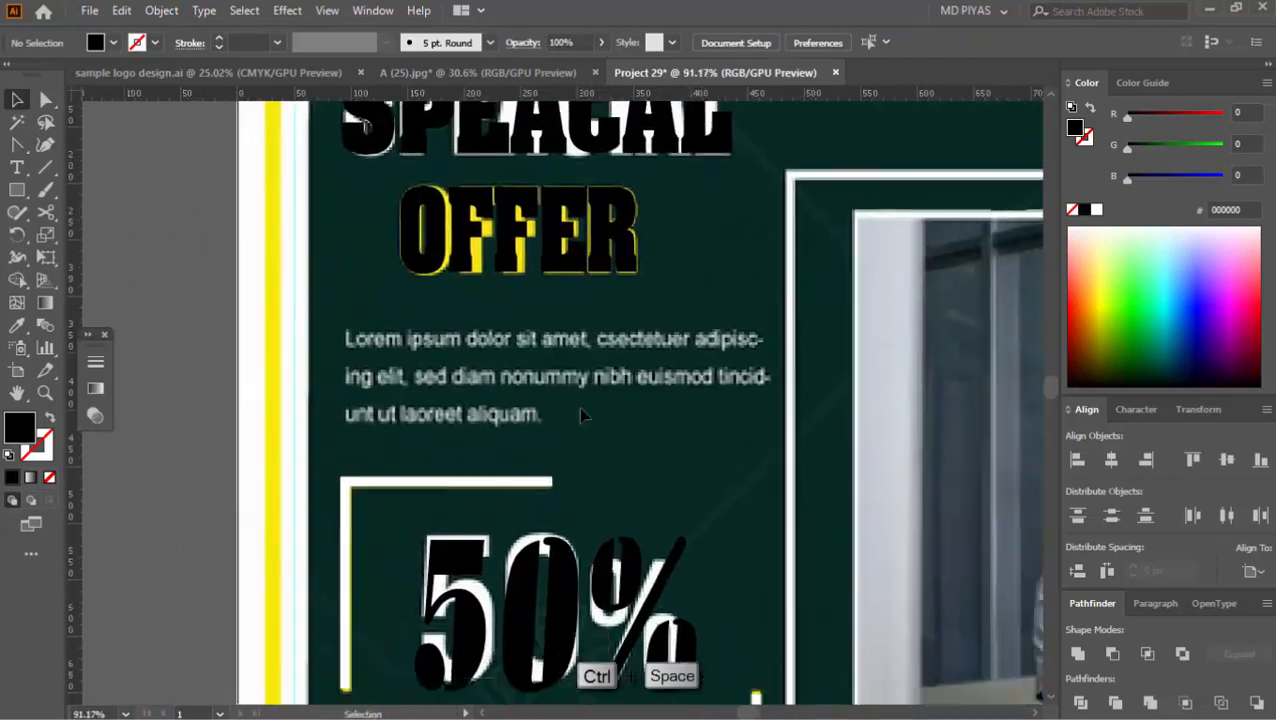
key(super)
key(super)
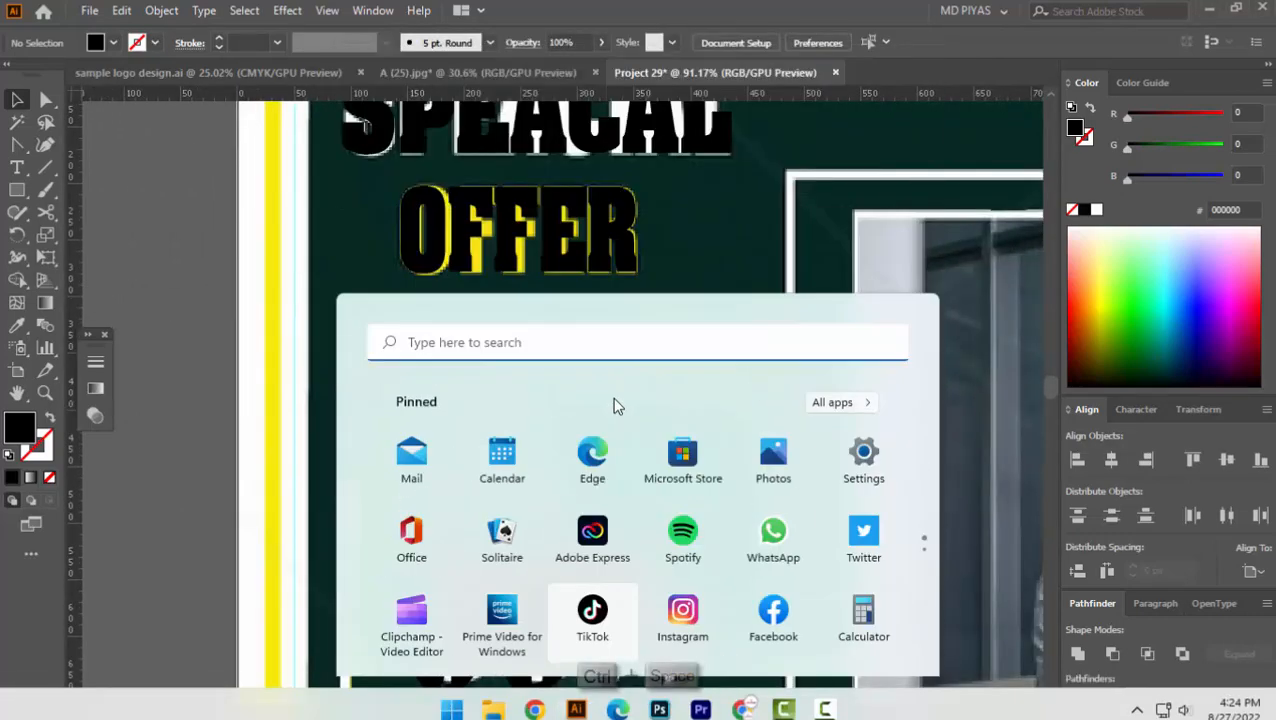
- Copy SHOP NOW from the three-line text beside the artboard and paste it as a separate text object below
key(ctrl+space)
drag(630, 388, 372, 474)
drag(372, 474, 401, 376)
drag(365, 302, 445, 305)
click(375, 315)
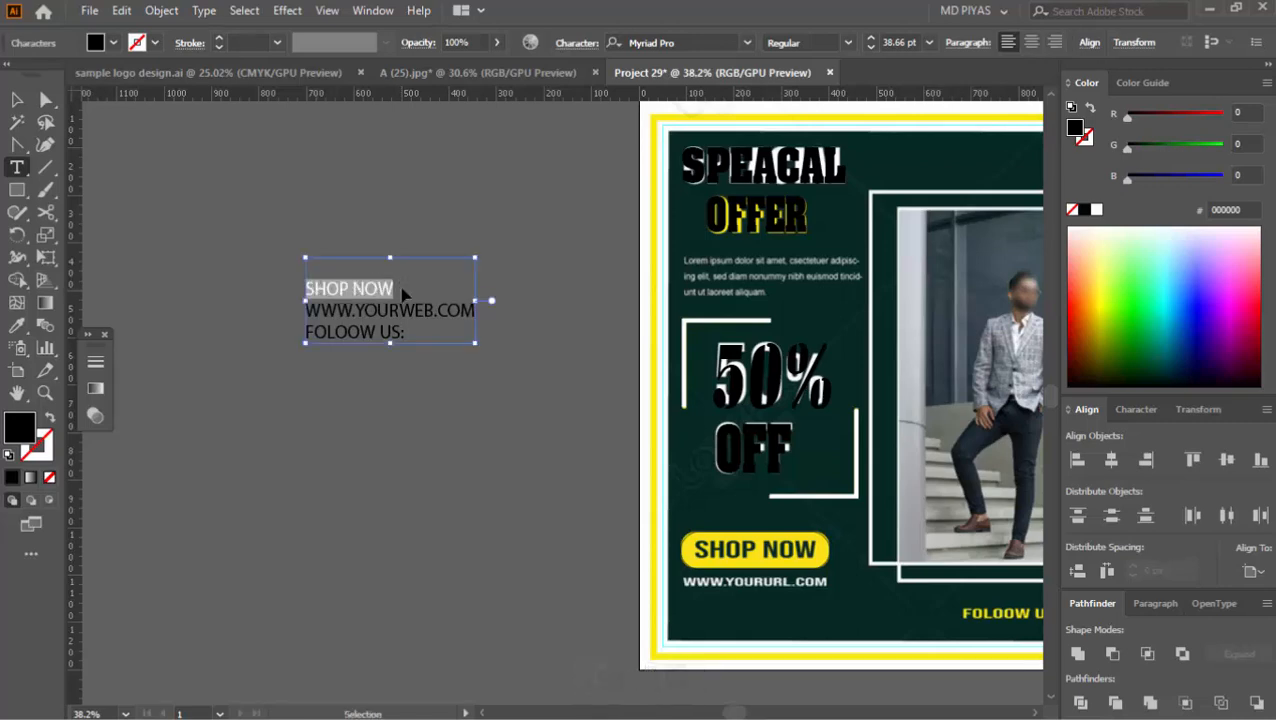
key(Delete)
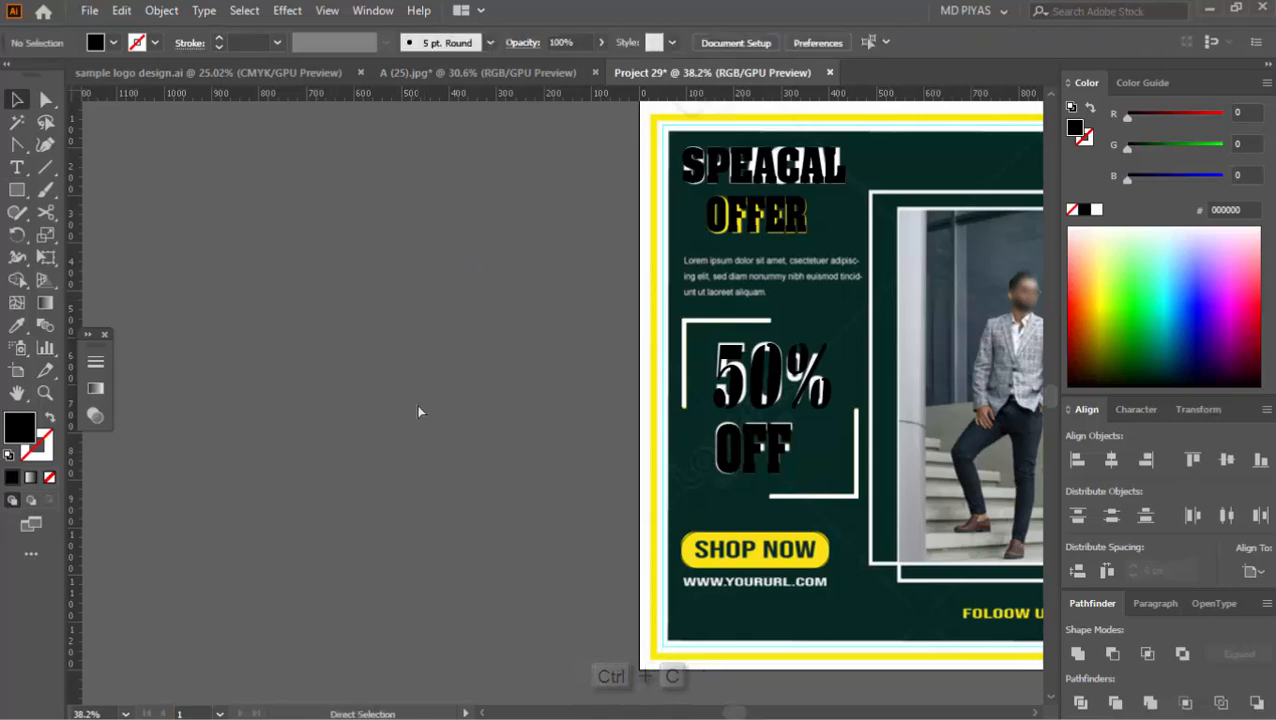
key(ctrl+z)
key(t)
click(401, 498)
key(ctrl+v)
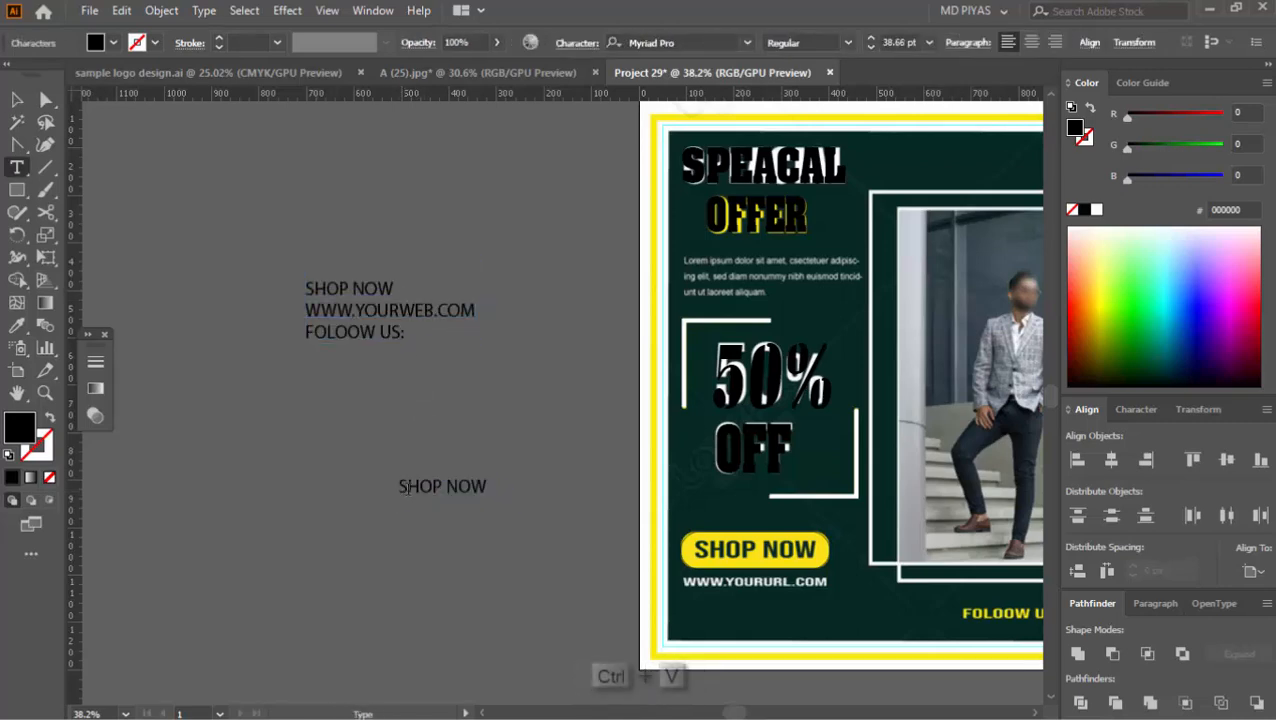
key(Escape)
- Set the font of the separate SHOP NOW text to AaronBold
drag(557, 361, 497, 344)
click(748, 43)
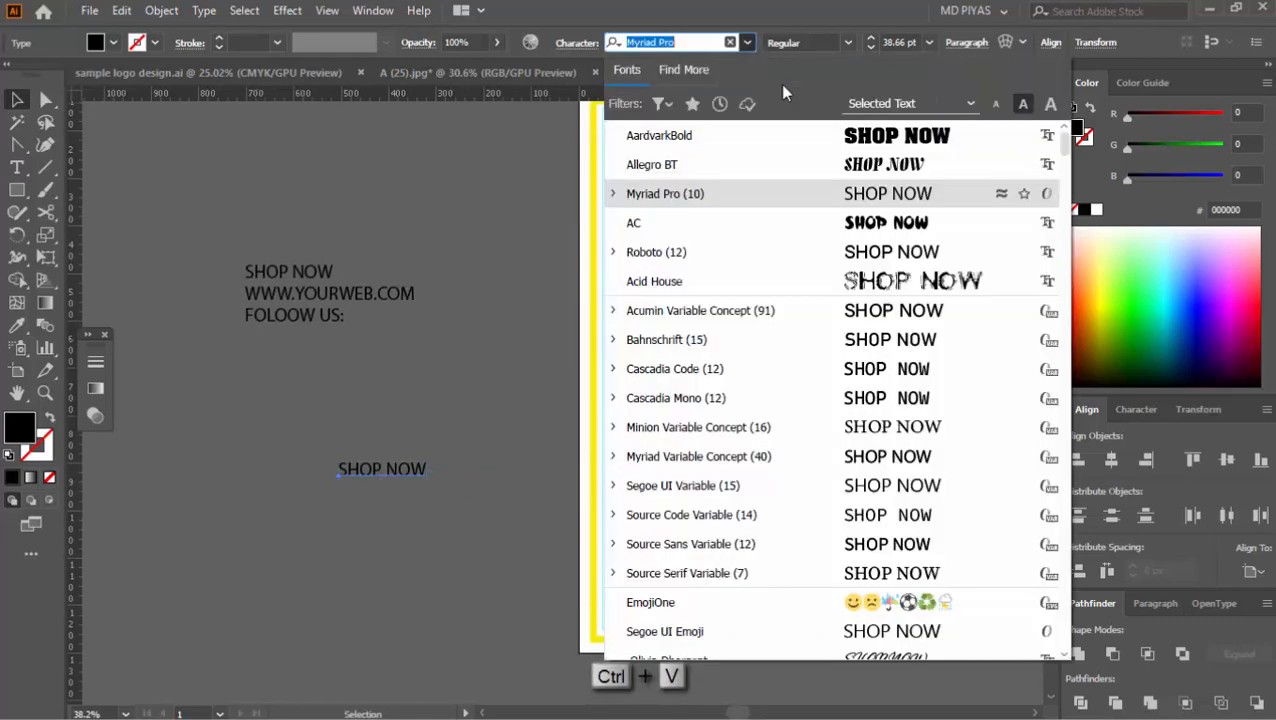
scroll(812, 266, down, 5)
click(805, 223)
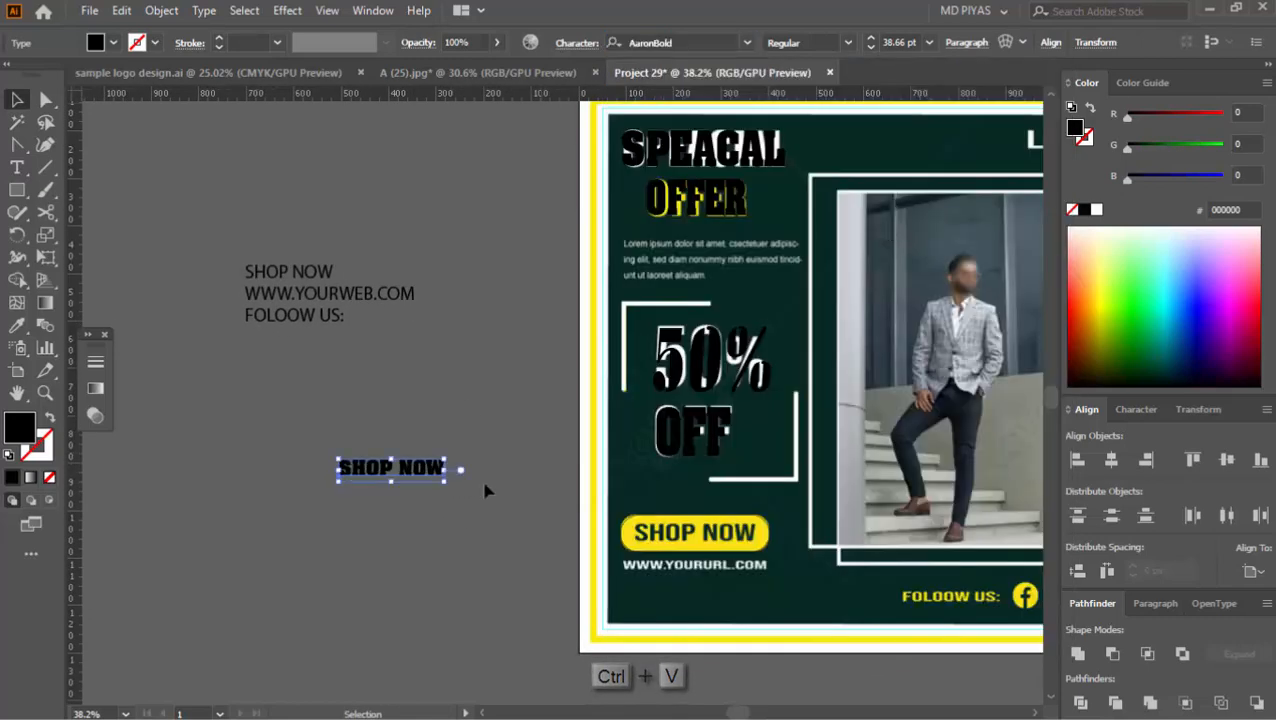
- Place the SHOP NOW text on the yellow button and resize it to about 44 pt to match the reference
drag(722, 543, 722, 542)
key(ctrl+space)
drag(652, 547, 1127, 218)
click(1097, 211)
drag(679, 419, 659, 409)
key(ctrl+space)
drag(650, 456, 507, 421)
click(697, 416)
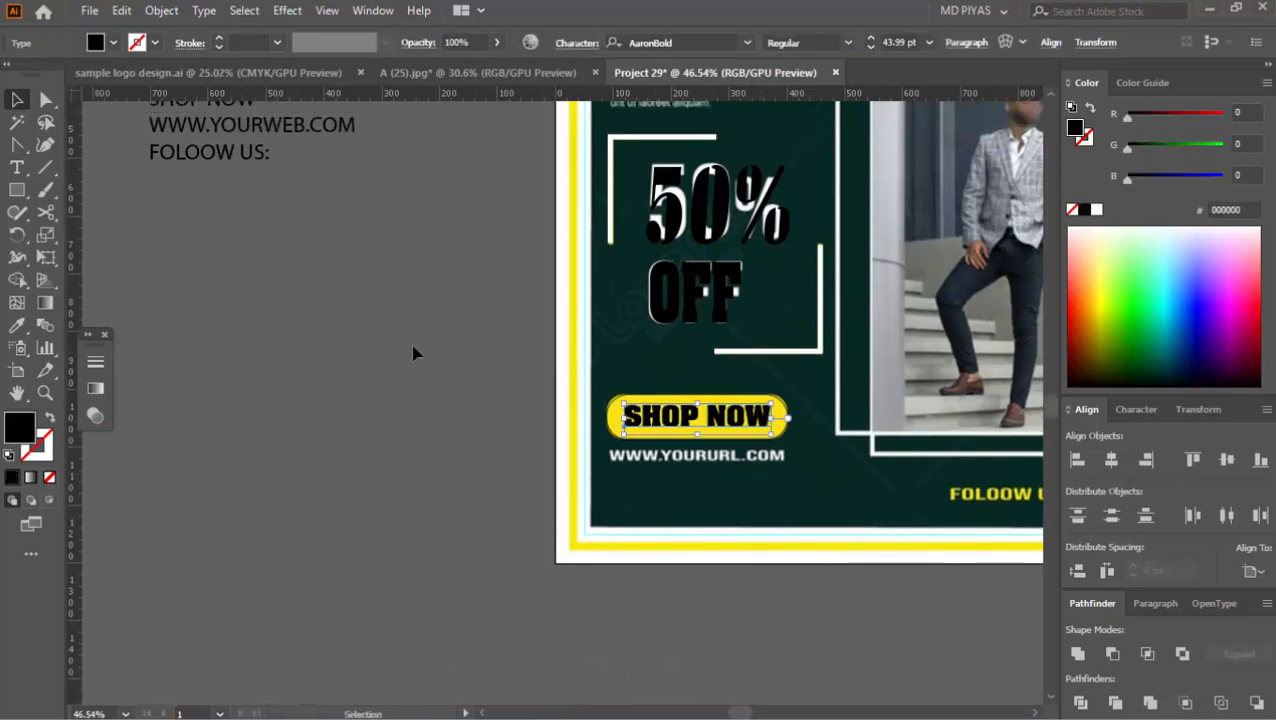
click(413, 353)
scroll(356, 464, up, 3)
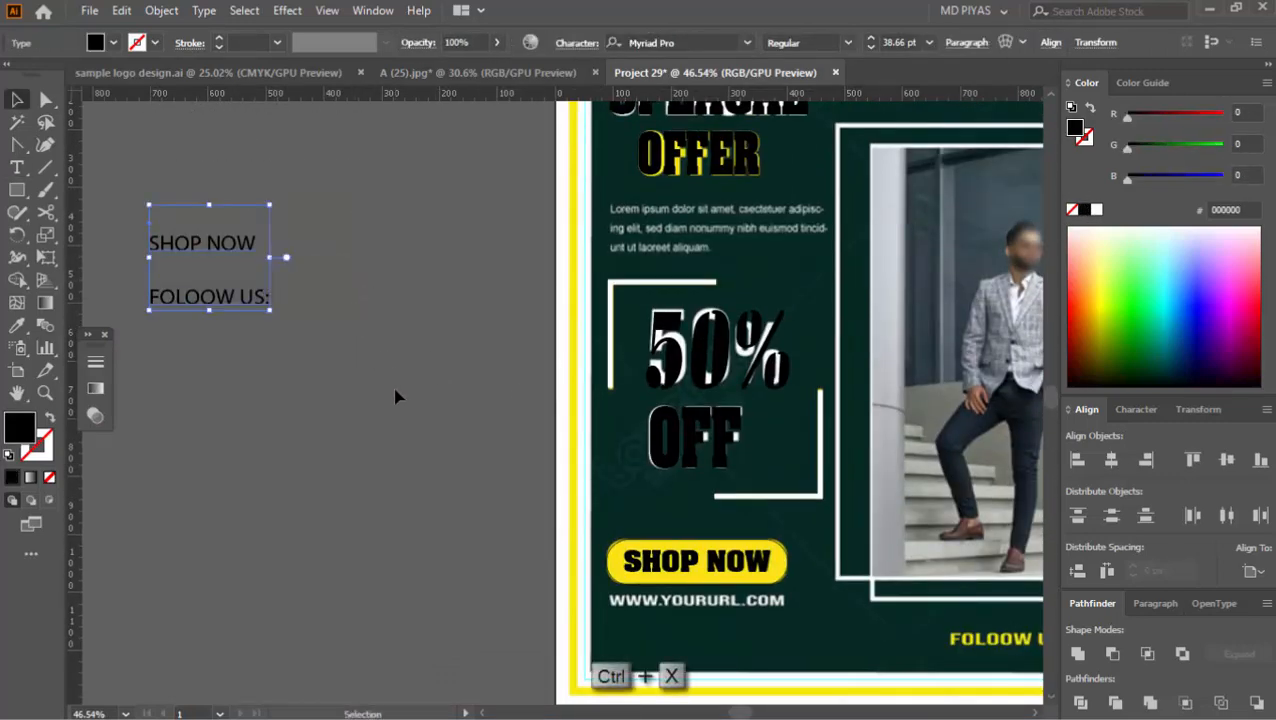
scroll(395, 397, down, 3)
scroll(550, 433, up, 2)
key(t)
click(507, 436)
text(WWW.YOURWEB.COM)
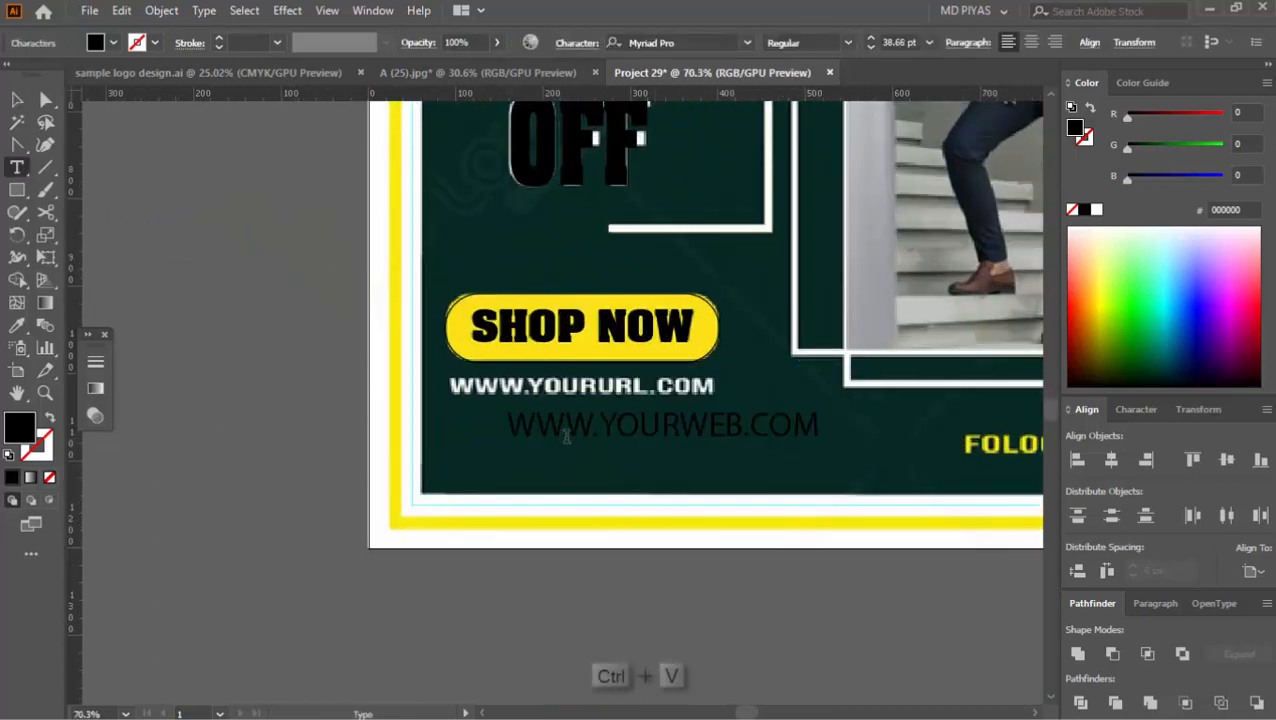
key(Escape)
- Move the web address over the reference design's URL and change its case to lowercase
drag(566, 436, 508, 400)
click(204, 10)
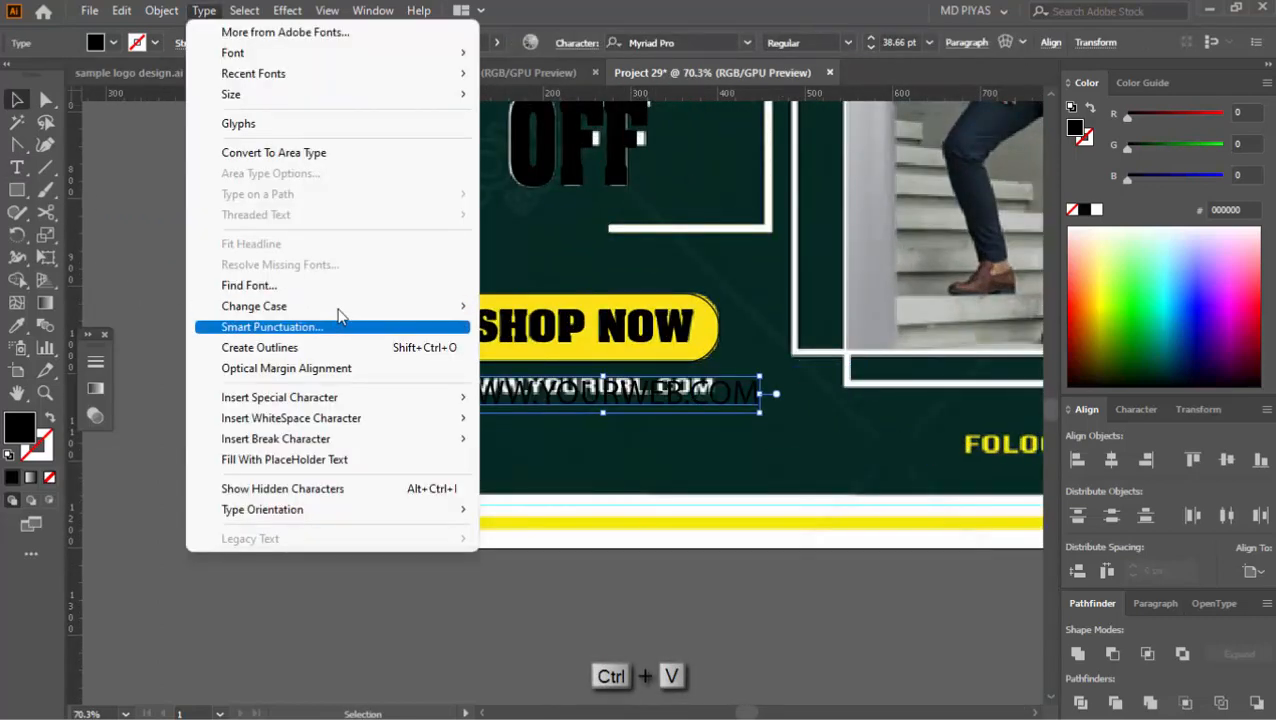
mouse_move(340, 306)
click(550, 369)
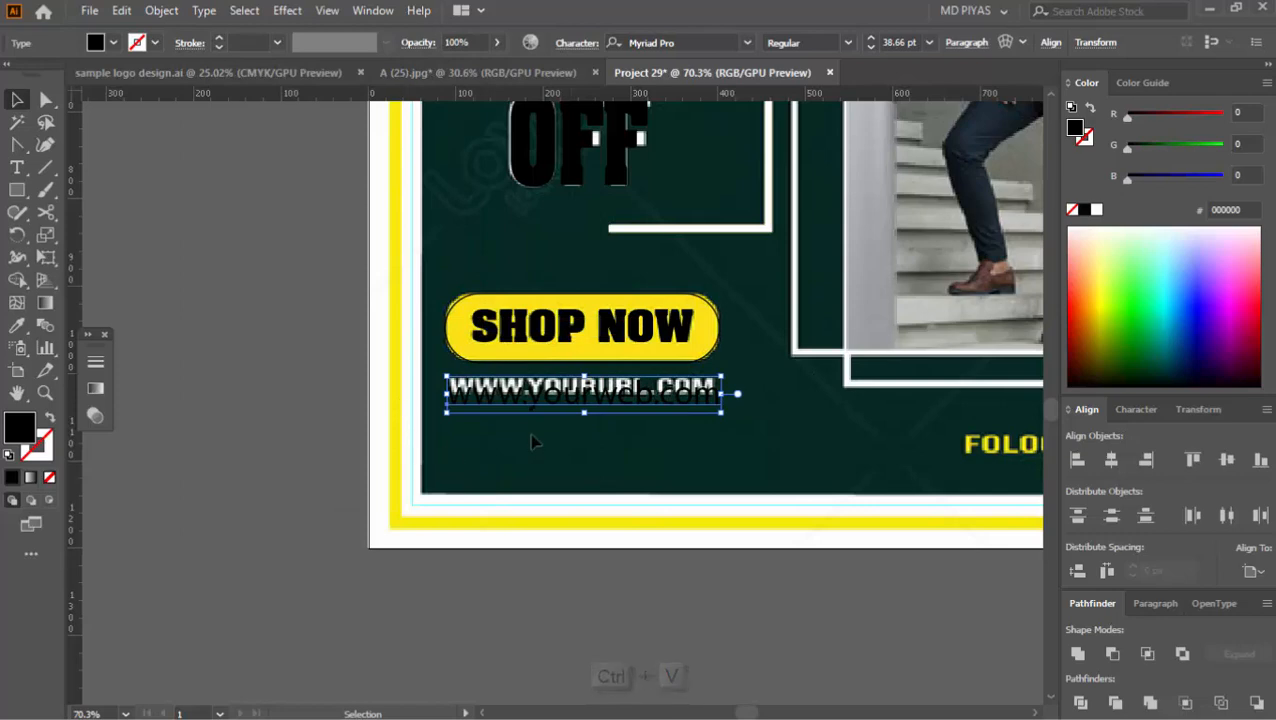
key(ctrl+space)
click(532, 441)
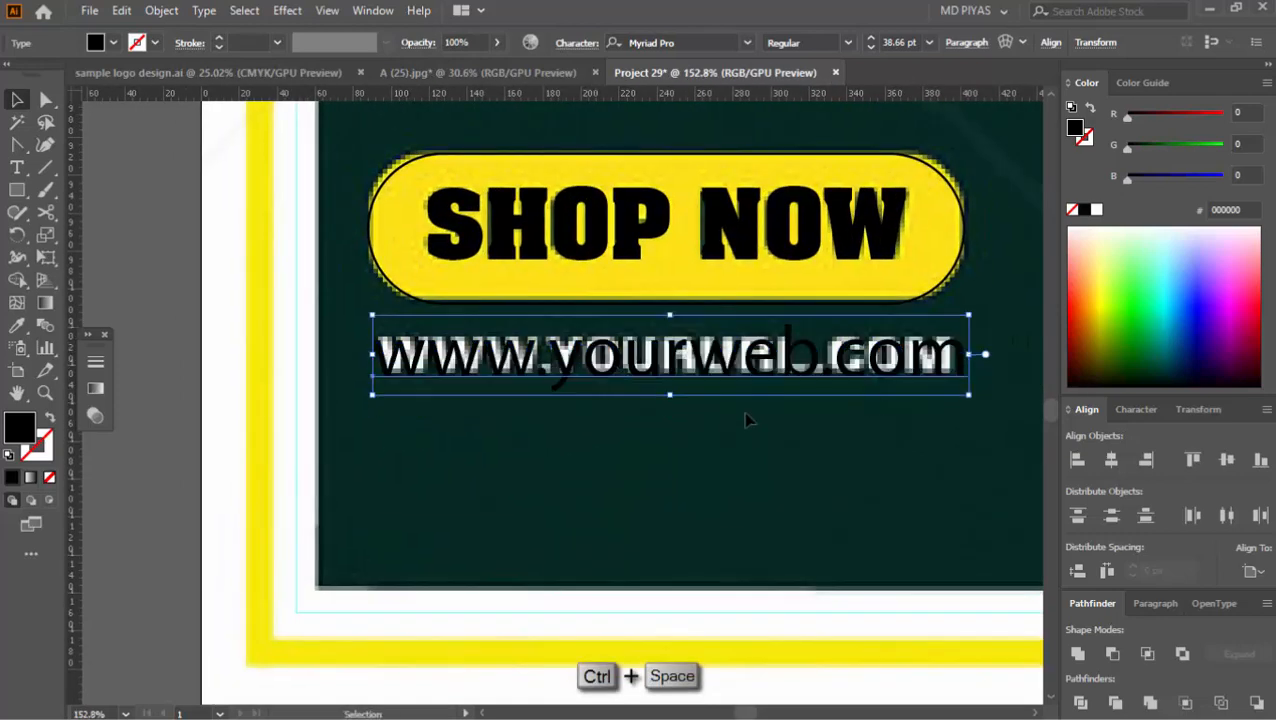
click(849, 433)
key(ctrl+space)
mouse_move(819, 415)
mouse_down()
mouse_move(701, 421)
mouse_move(812, 417)
mouse_up()
drag(715, 380, 717, 376)
click(690, 430)
key(ctrl+space)
drag(461, 370, 590, 376)
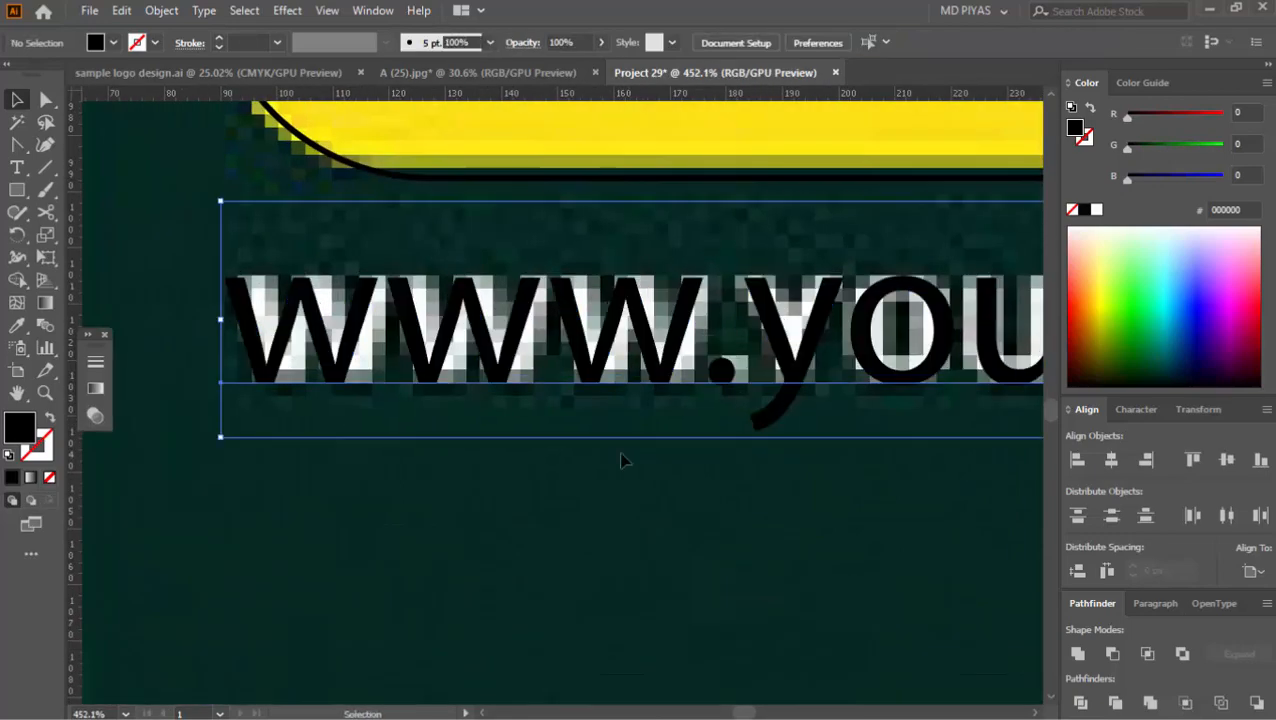
key(ctrl+space)
drag(711, 438, 610, 442)
drag(766, 447, 885, 313)
key(space)
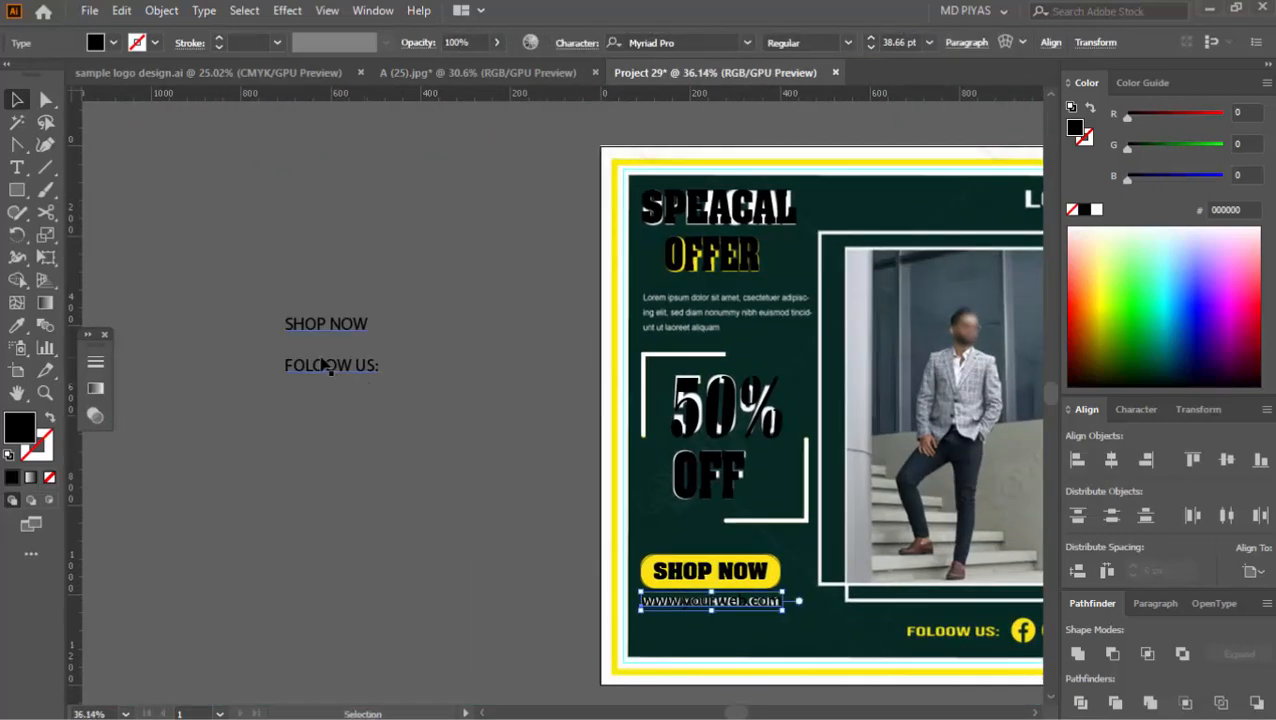
- Cut FOLOOW US: from the text beside the artboard and paste it as separate text over the reference's FOLOOW US: label
click(300, 365)
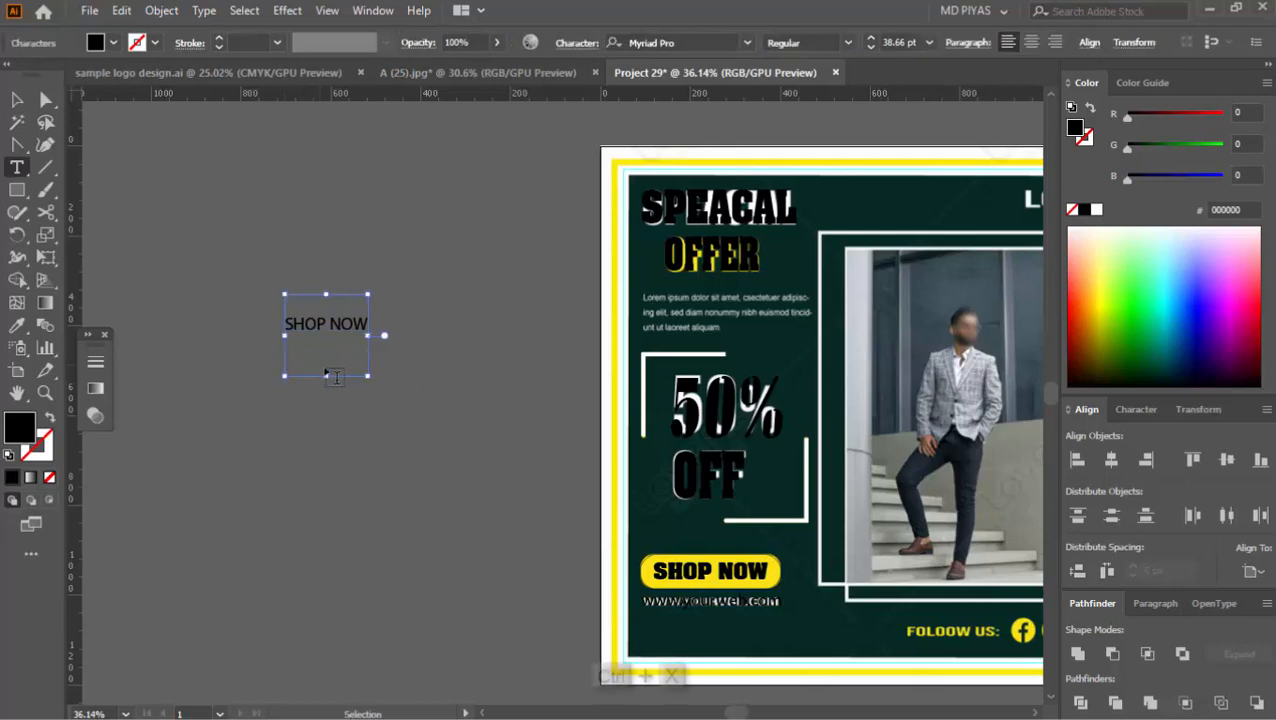
click(423, 439)
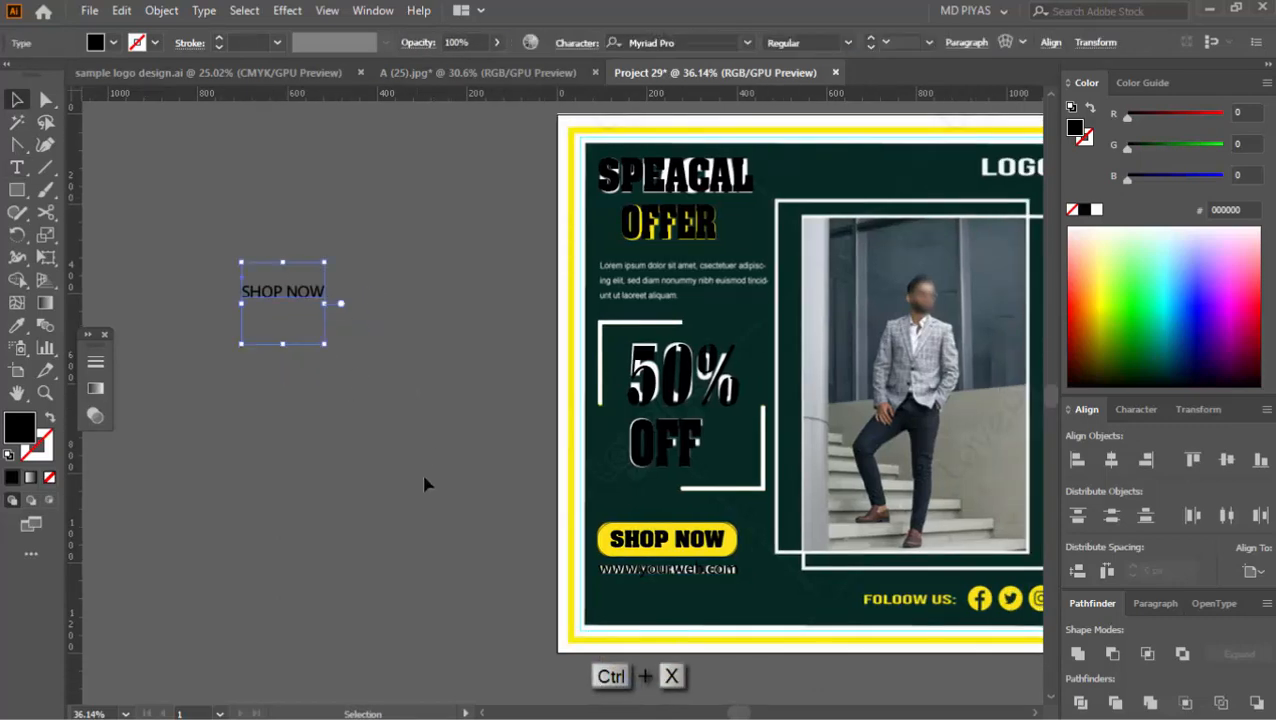
key(ctrl+x)
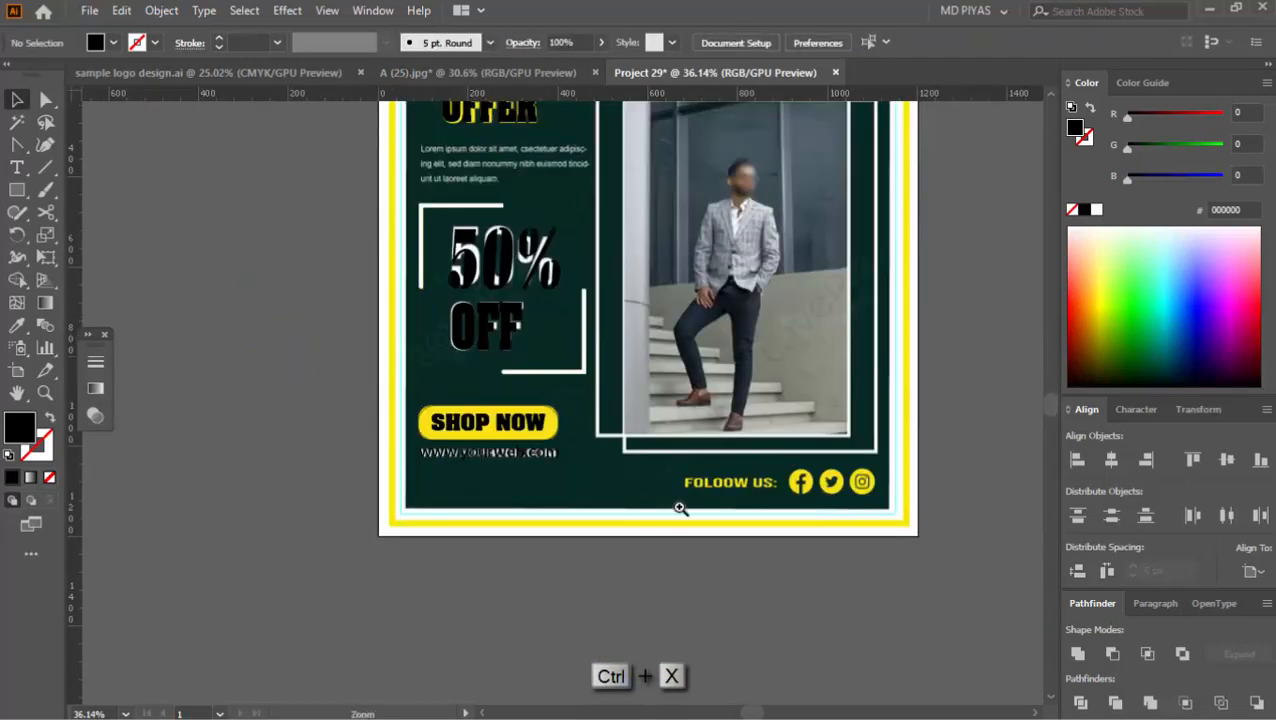
drag(680, 509, 690, 490)
key(t)
key(ctrl+v)
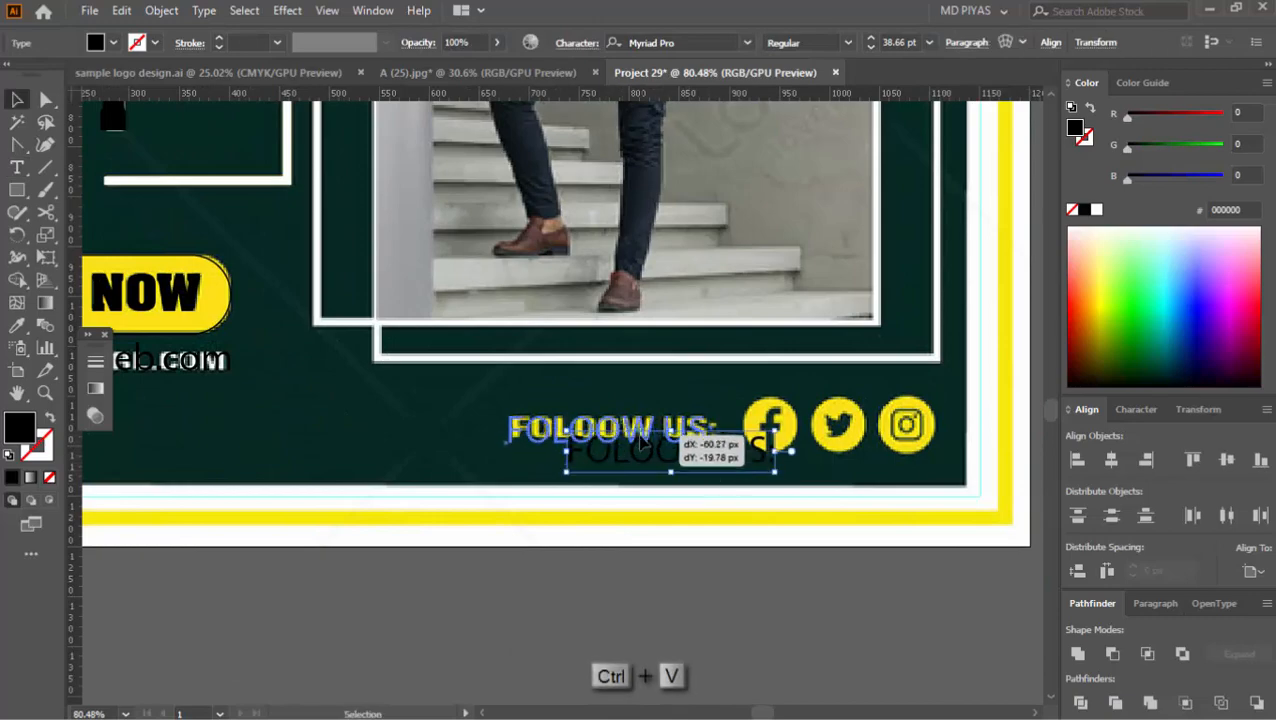
drag(649, 437, 648, 437)
- Set the FOLOOW US: text to Bold and align and scale it to about 36 pt over the reference label
key(space)
drag(464, 470, 537, 472)
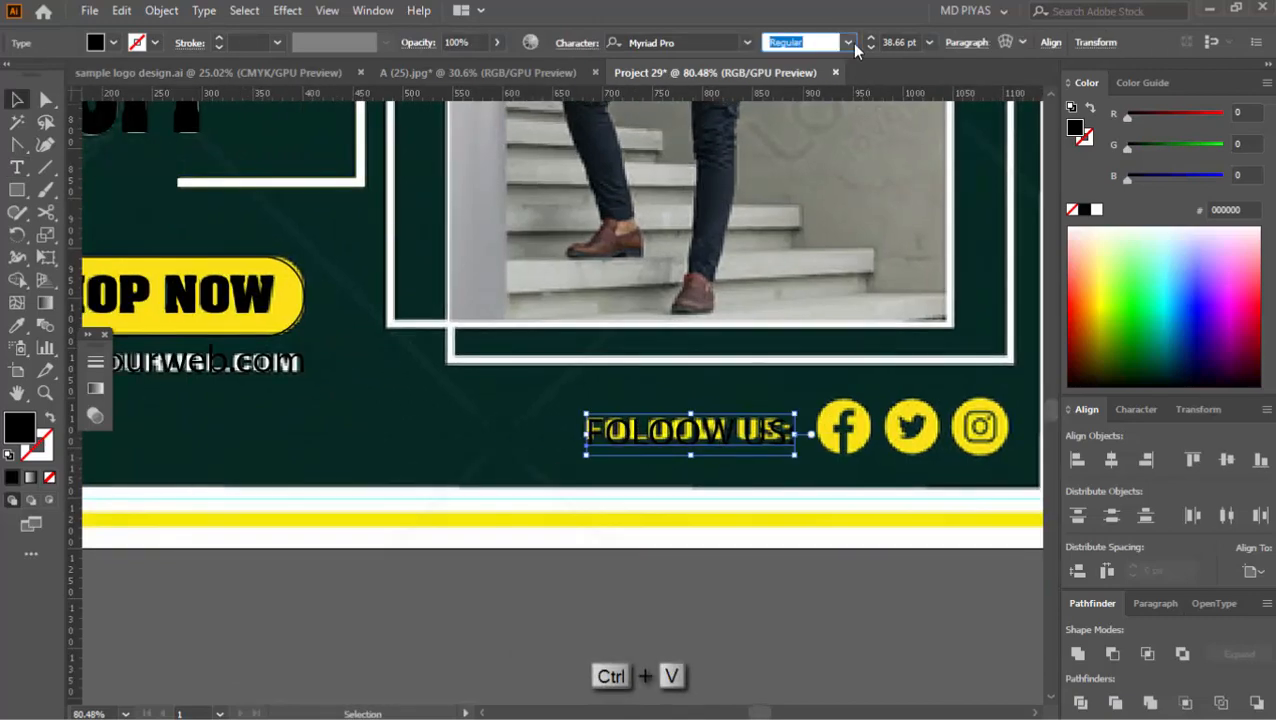
click(849, 43)
click(826, 227)
ctrl+click(646, 476)
drag(634, 436, 631, 434)
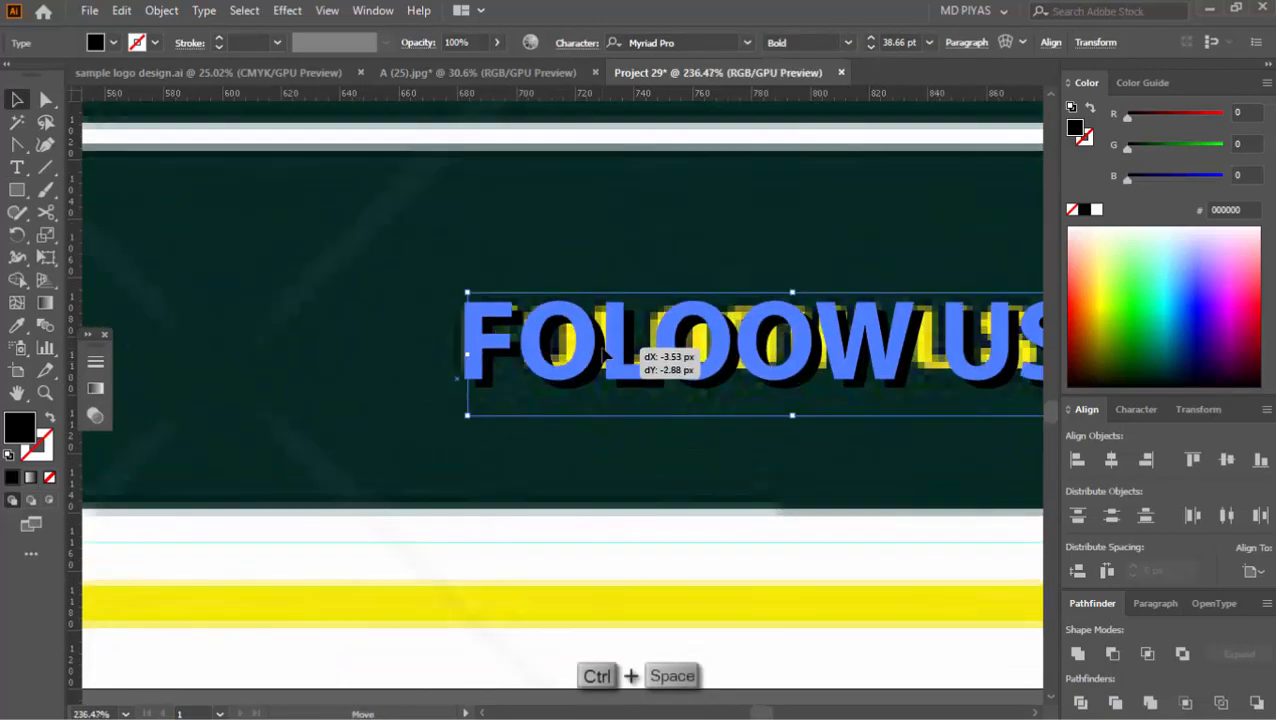
drag(603, 354, 603, 354)
mouse_move(603, 356)
mouse_down()
mouse_move(555, 367)
mouse_move(620, 360)
mouse_up()
drag(732, 326, 700, 326)
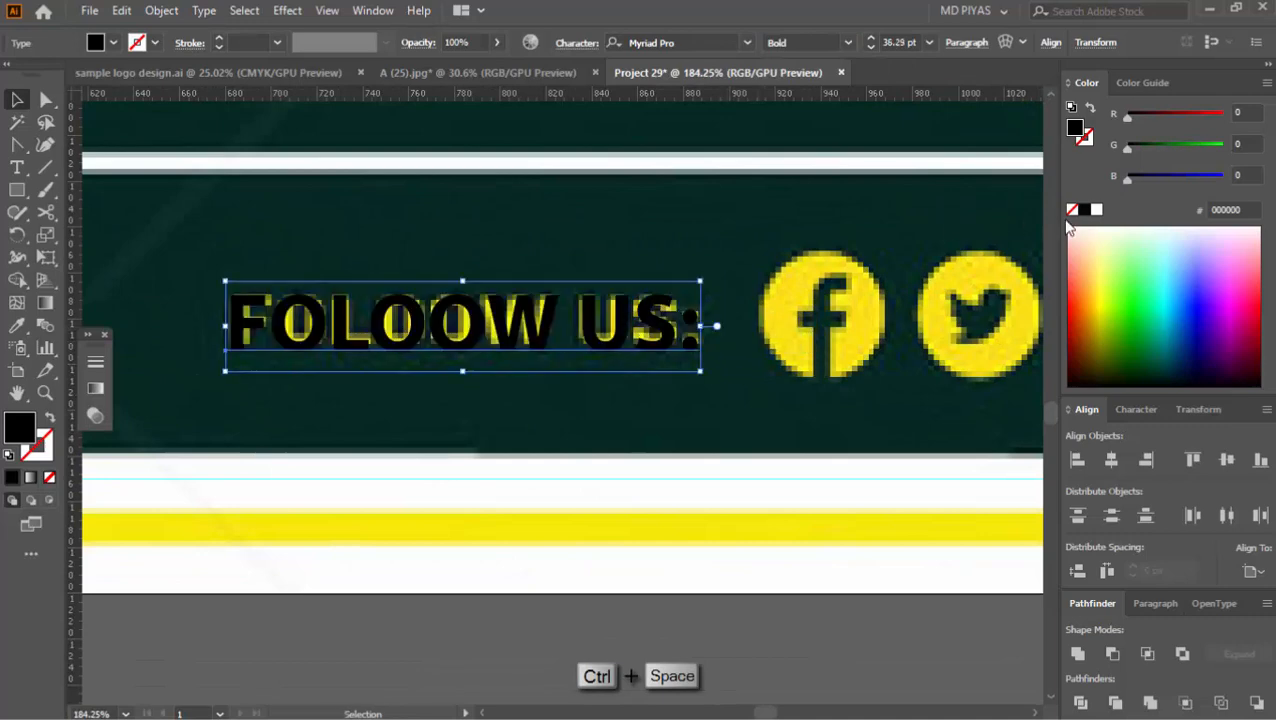
- Fill the FOLOOW US: text with white (FFFFFF)
click(1097, 210)
click(692, 387)
drag(692, 387, 572, 408)
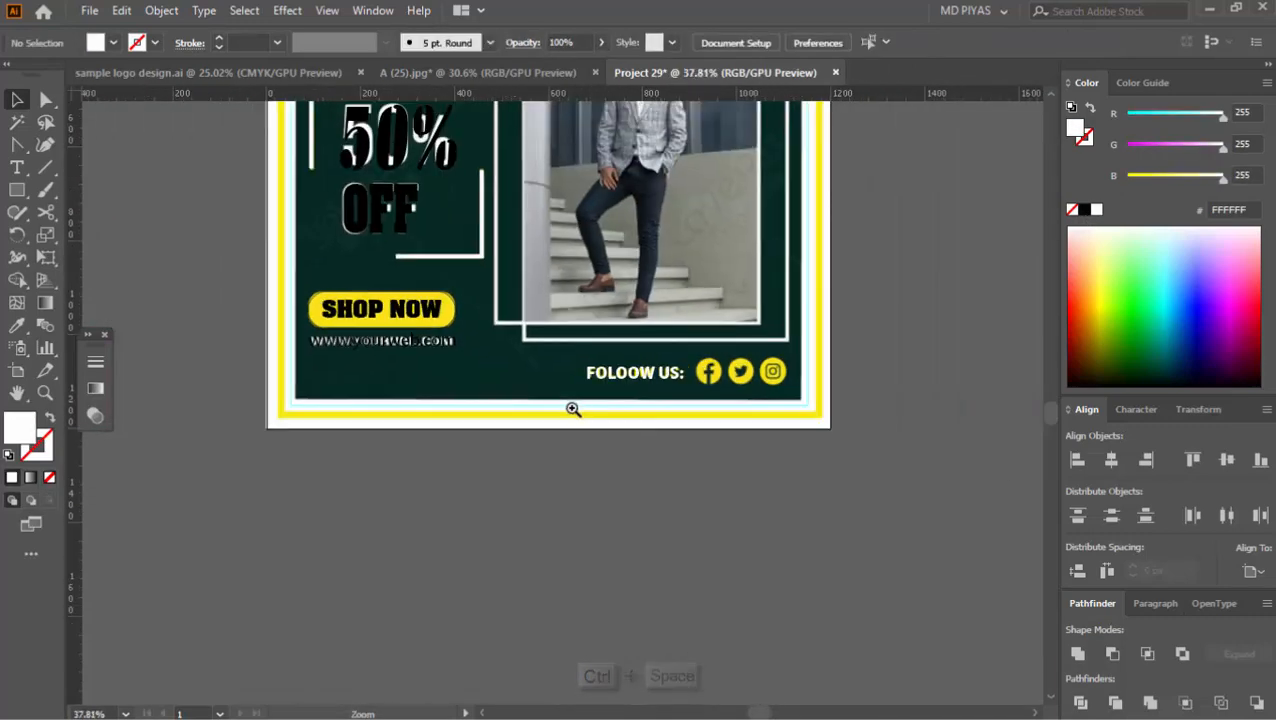
- Switch to the sample logo design.ai document and copy the white LOGO lettering beside the house icon
key(space)
drag(673, 274, 749, 333)
drag(749, 333, 772, 367)
click(204, 77)
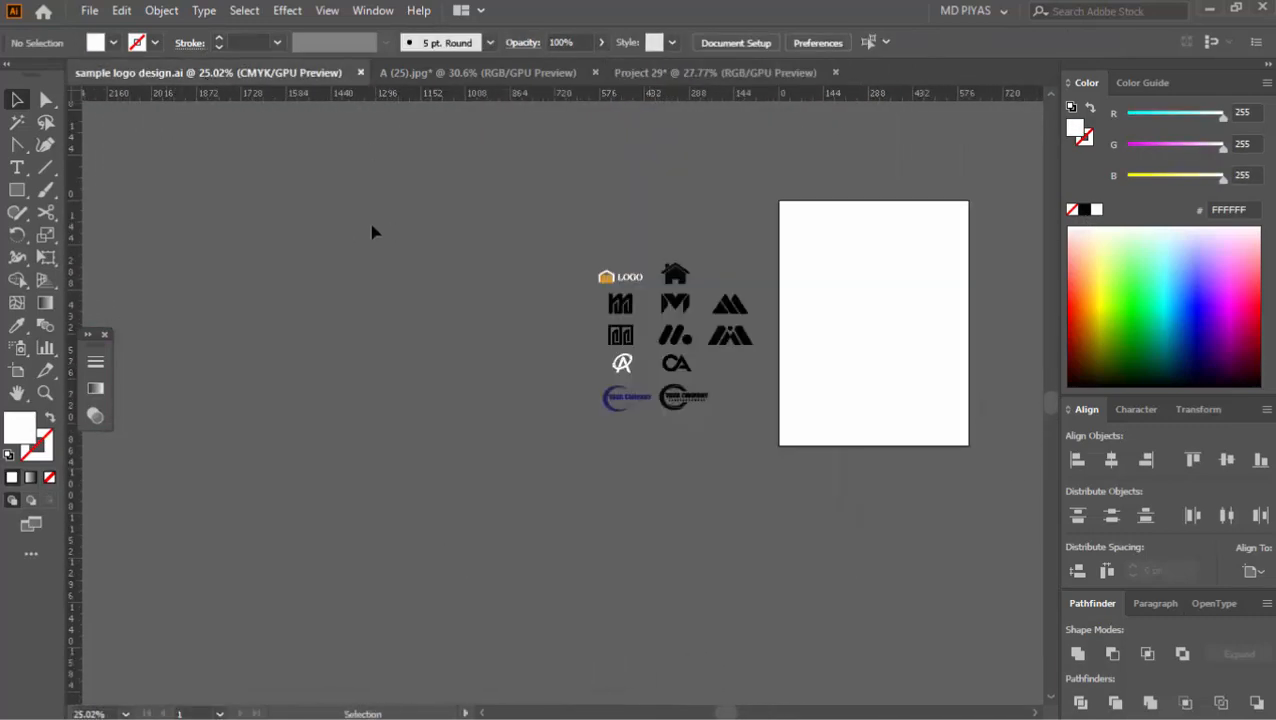
drag(675, 347, 809, 373)
drag(661, 376, 600, 385)
drag(537, 350, 681, 367)
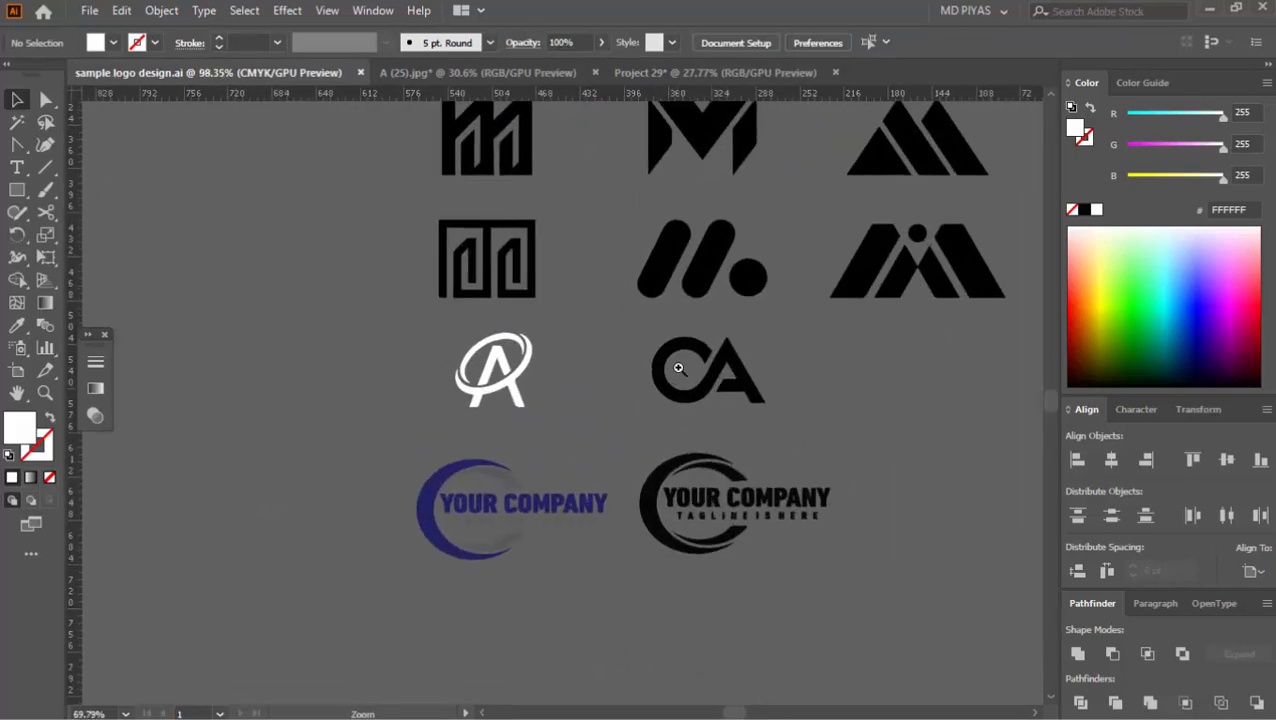
drag(718, 262, 623, 382)
drag(730, 322, 674, 371)
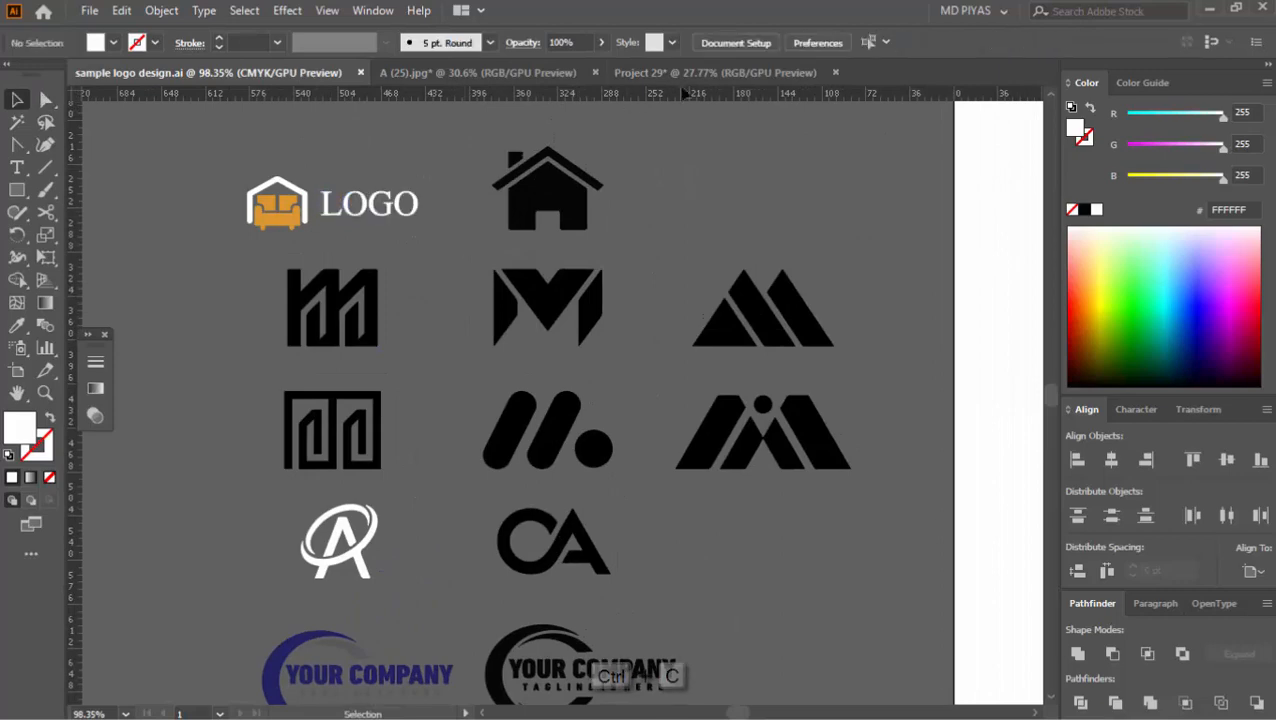
- Paste the LOGO lettering into Project 29 and place it over the reference design's LOGO
click(708, 74)
drag(695, 248, 777, 259)
key(ctrl+v)
drag(784, 270, 890, 298)
drag(868, 303, 755, 297)
drag(767, 287, 860, 288)
- Scale the pasted LOGO lettering so it covers the full width of the reference design's LOGO
drag(866, 292, 364, 387)
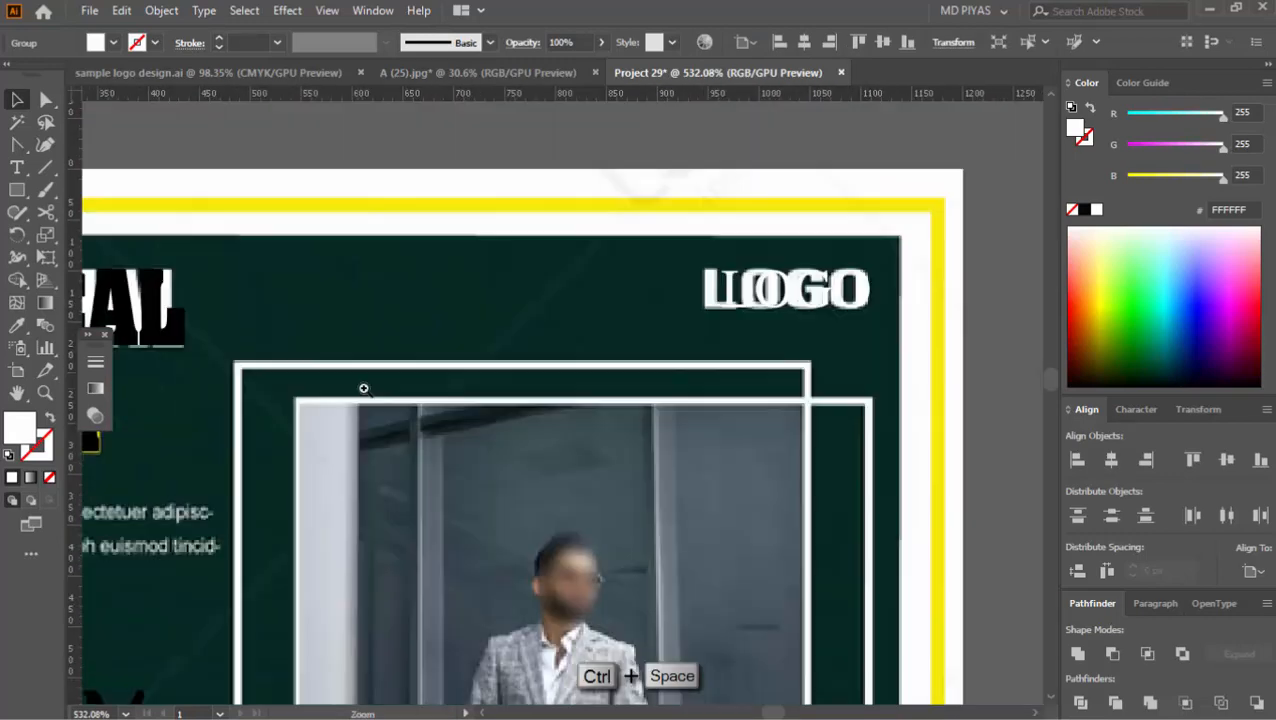
drag(767, 257, 830, 265)
drag(670, 324, 632, 326)
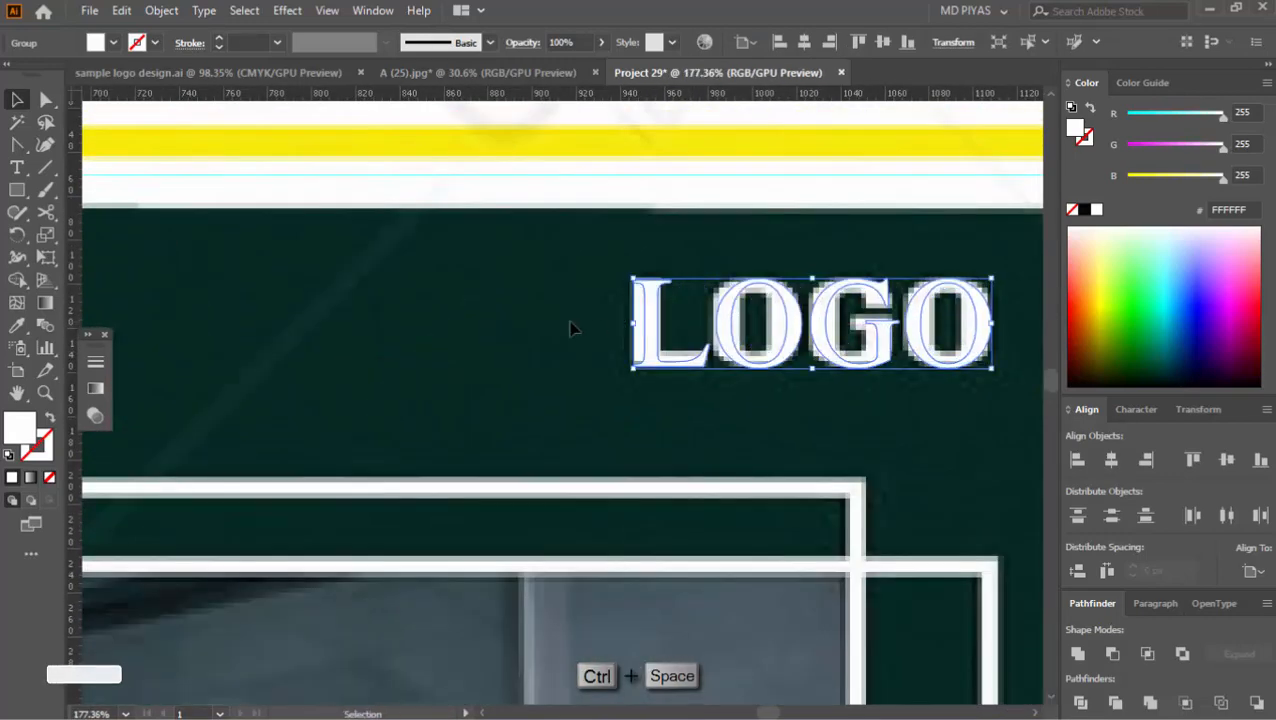
click(922, 453)
mouse_move(1228, 706)
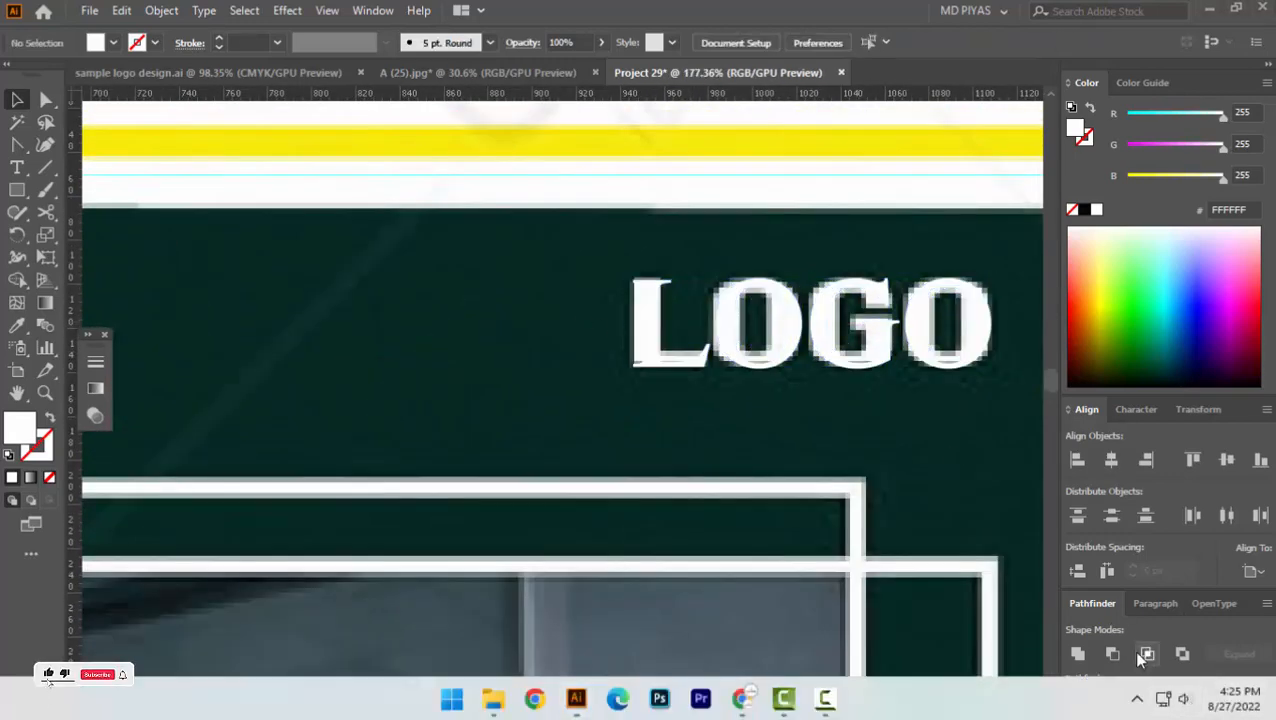
click(957, 627)
click(635, 430)
click(723, 336)
drag(648, 328, 900, 299)
mouse_move(896, 345)
mouse_down()
mouse_move(772, 413)
mouse_move(889, 336)
mouse_up()
drag(772, 202, 768, 373)
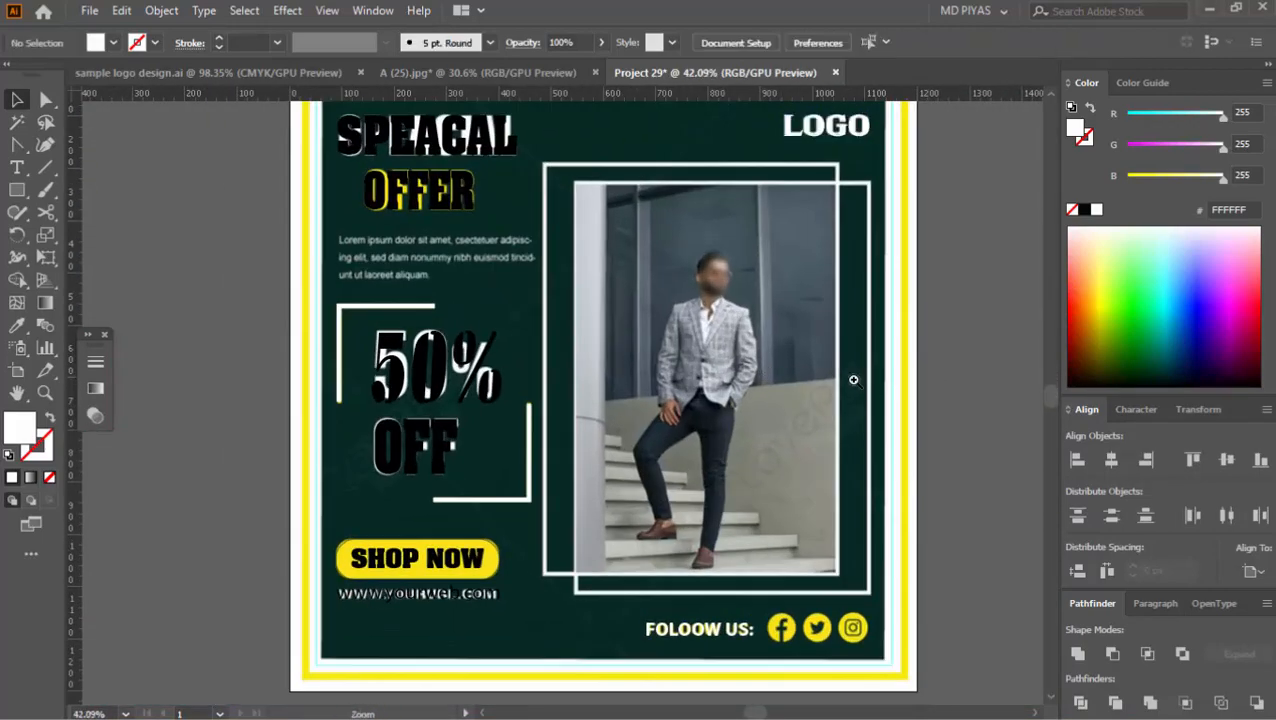
drag(853, 379, 713, 477)
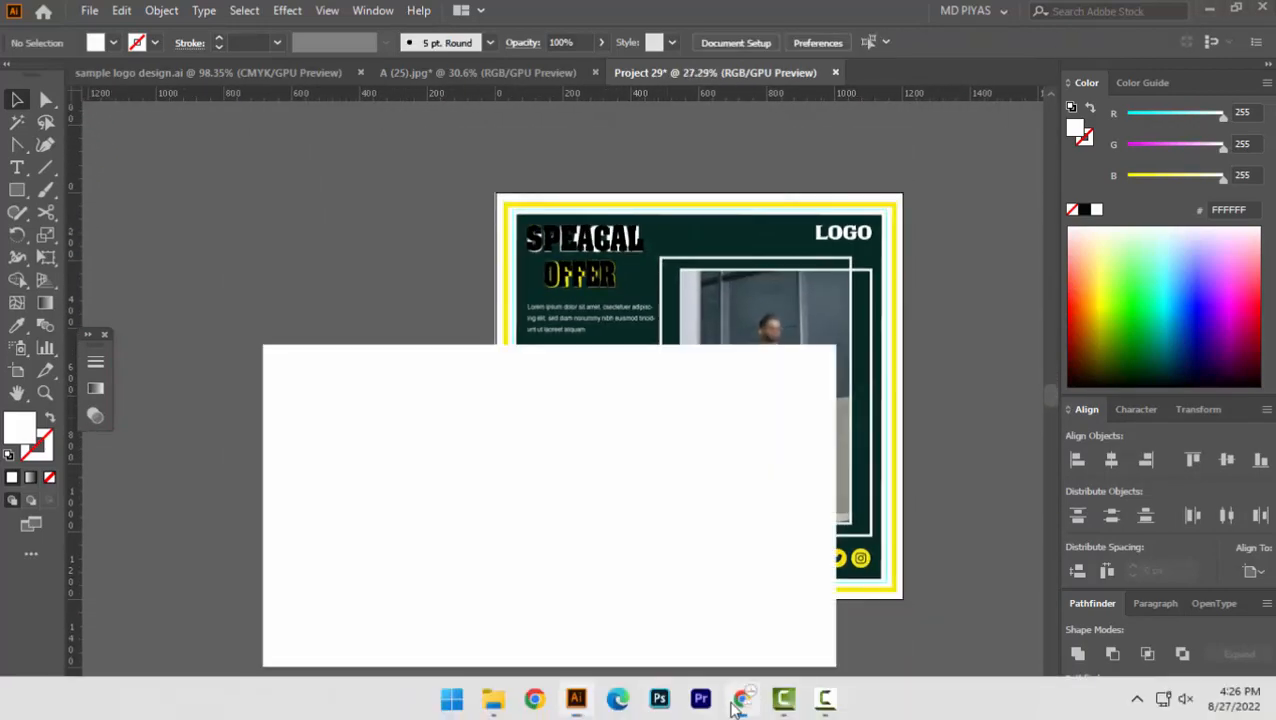
- Switch to Chrome and search Google Images for "facebook icon"
click(741, 698)
double_click(612, 108)
text(f)
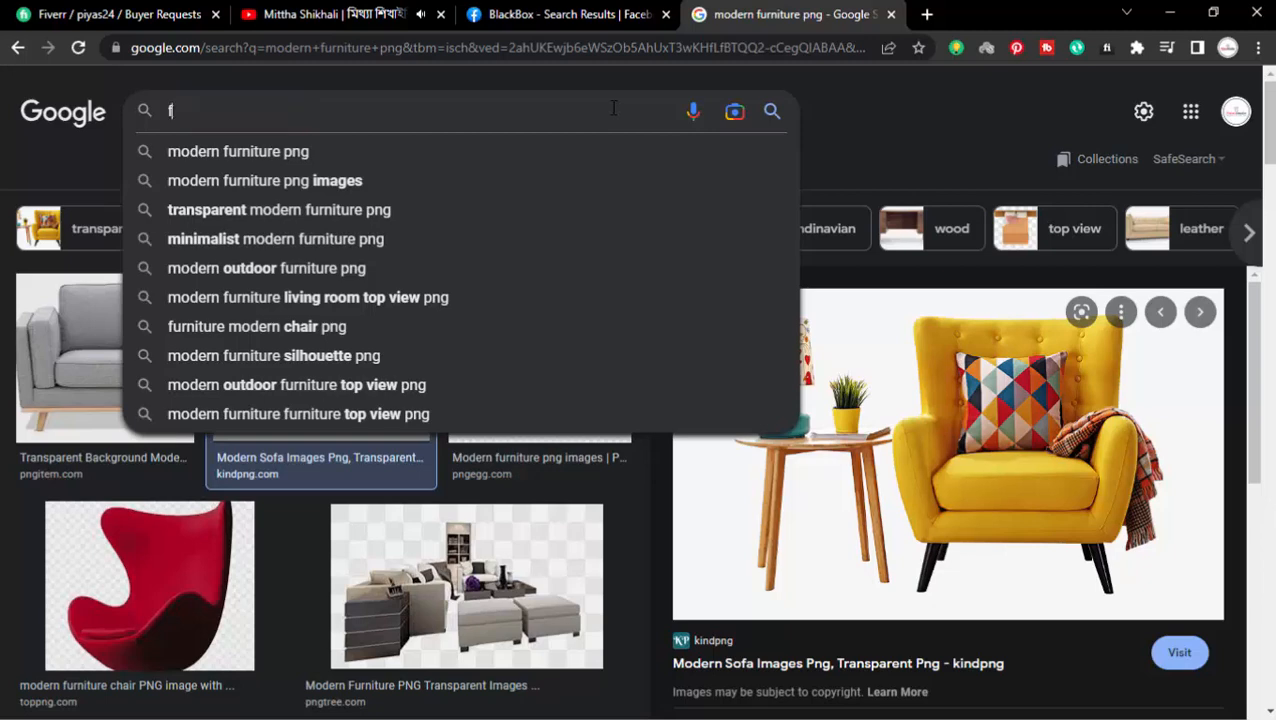
text(acebook icon)
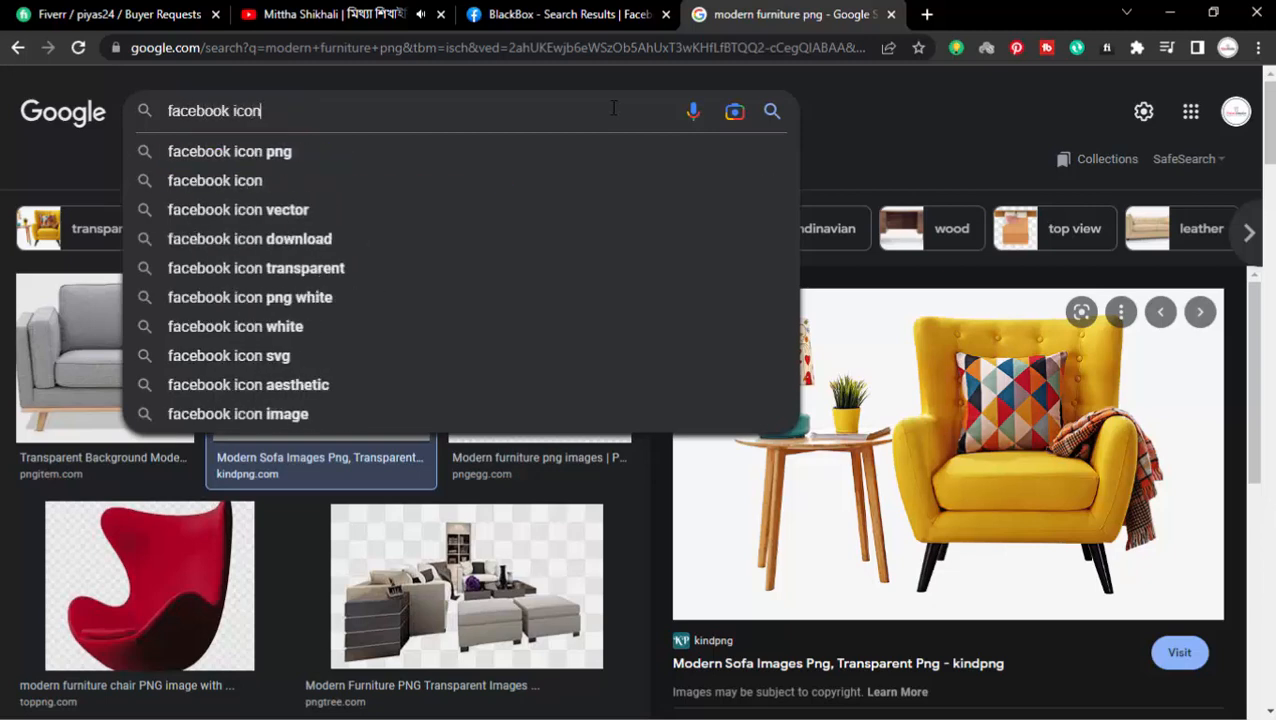
key(Return)
- Find a solid black circular Facebook icon among the related images, open the Pinterest result and copy its image
click(840, 360)
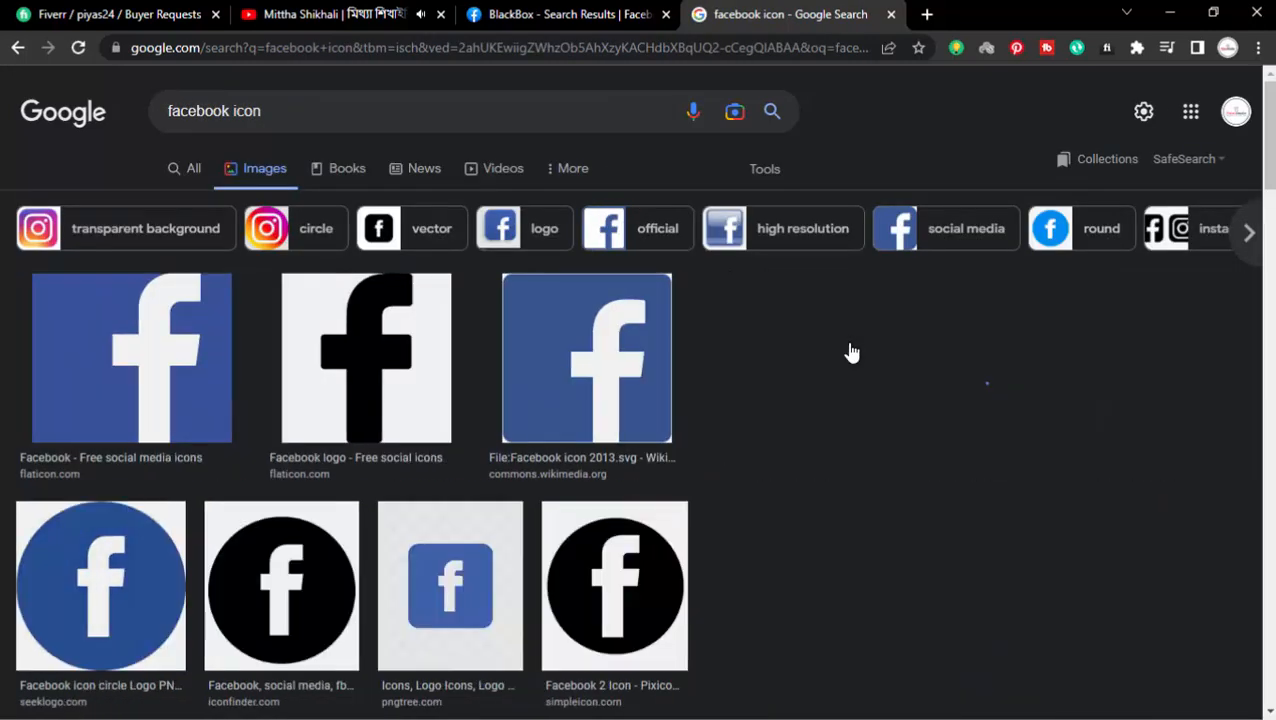
scroll(894, 313, down, 3)
click(612, 447)
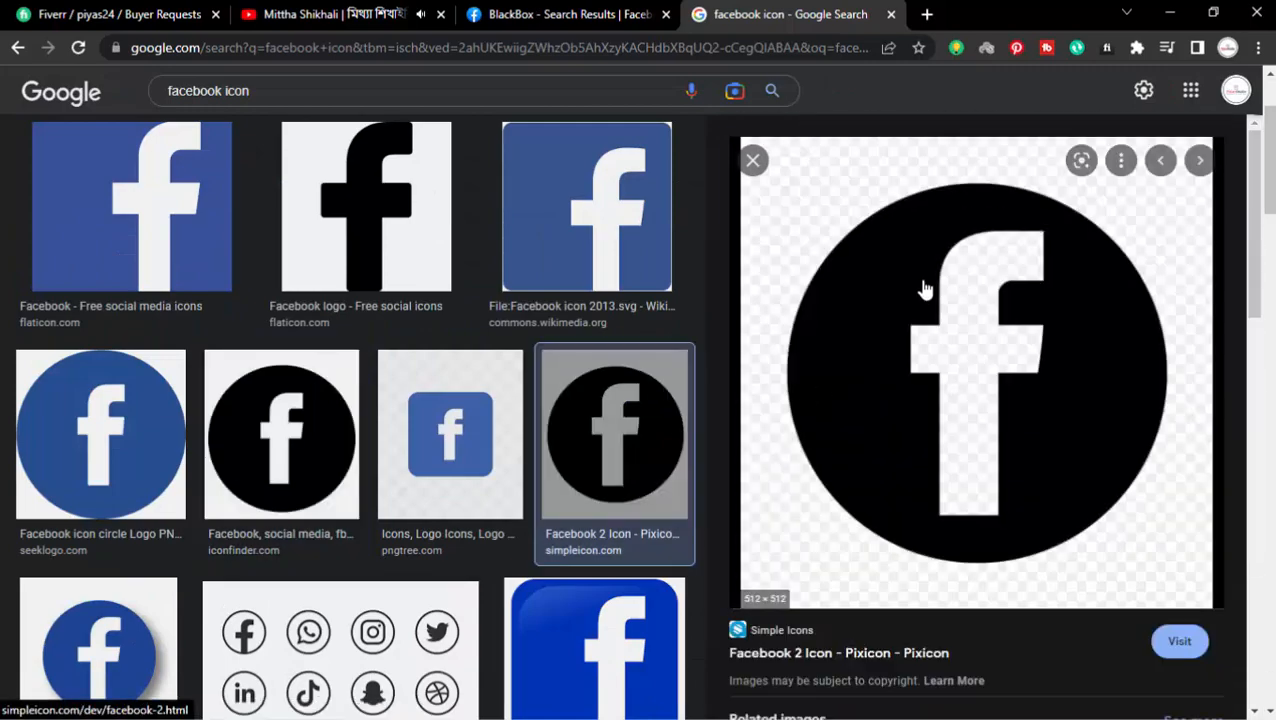
scroll(920, 285, down, 5)
click(860, 320)
scroll(937, 323, down, 5)
scroll(937, 323, up, 2)
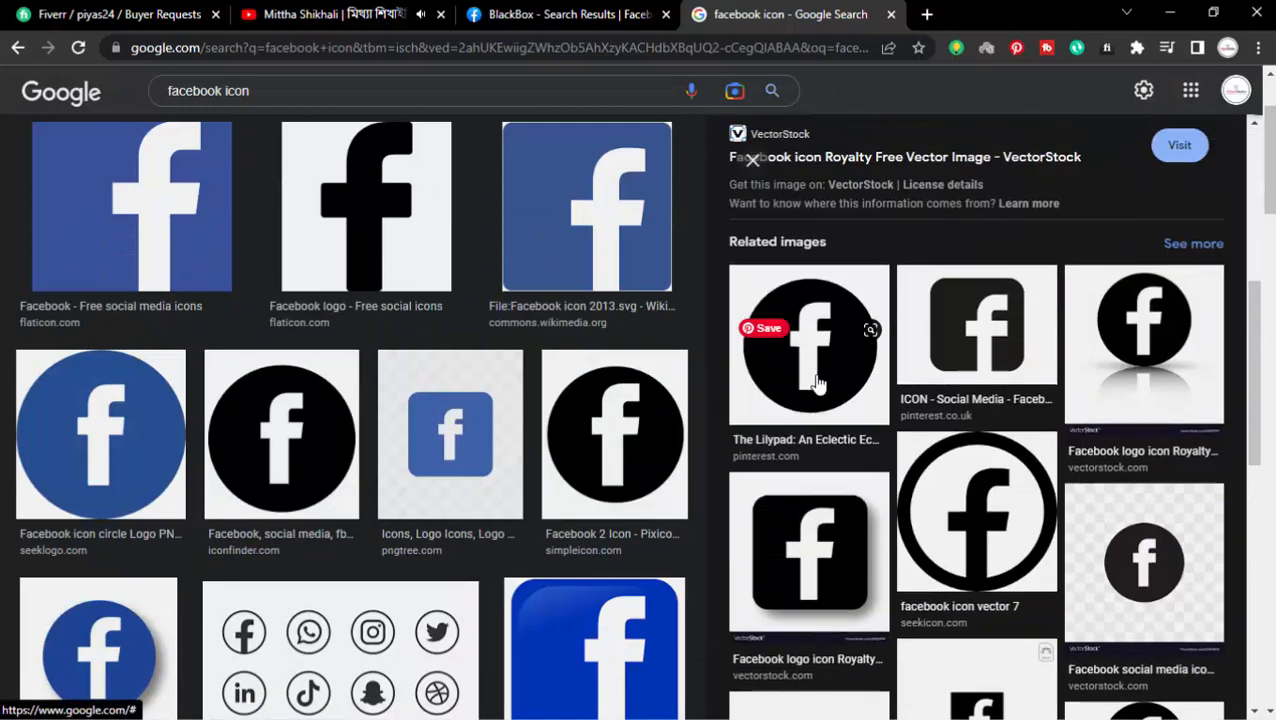
click(812, 336)
right_click(886, 305)
click(973, 529)
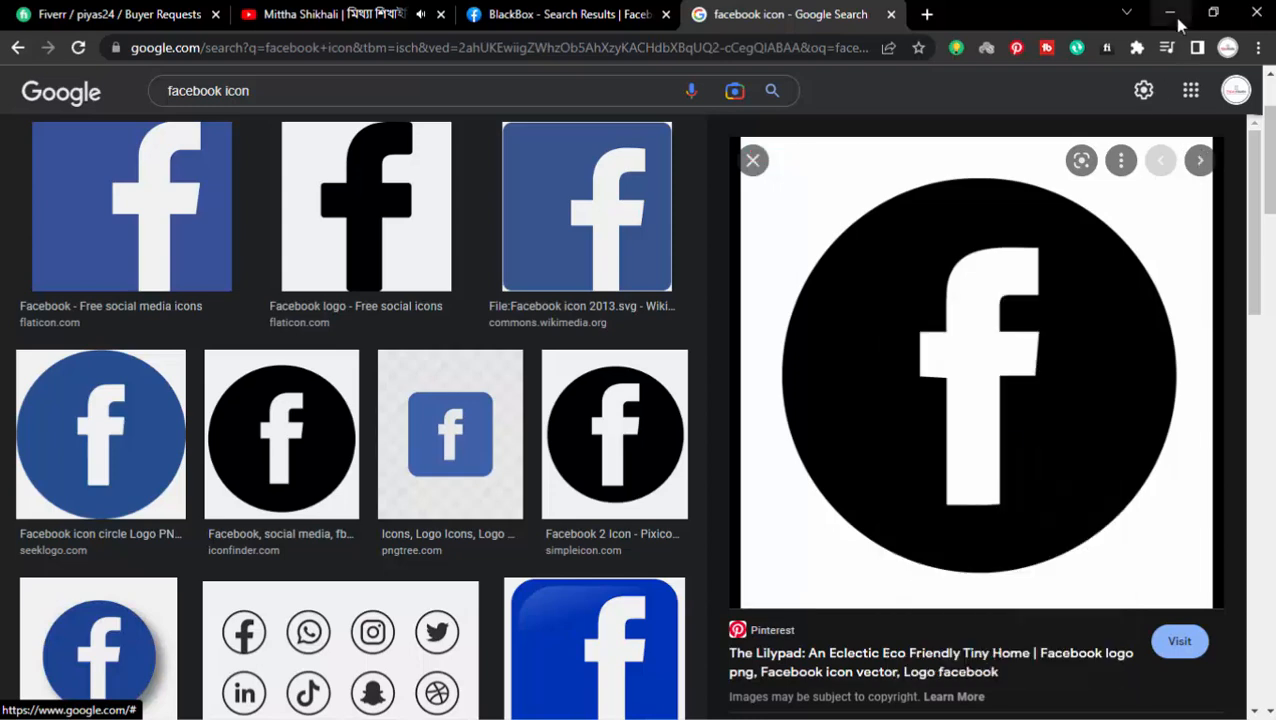
- Switch back to Illustrator, paste the Facebook icon image beside the artboard and scale it to about 405 px wide
click(1169, 13)
click(1172, 711)
click(924, 502)
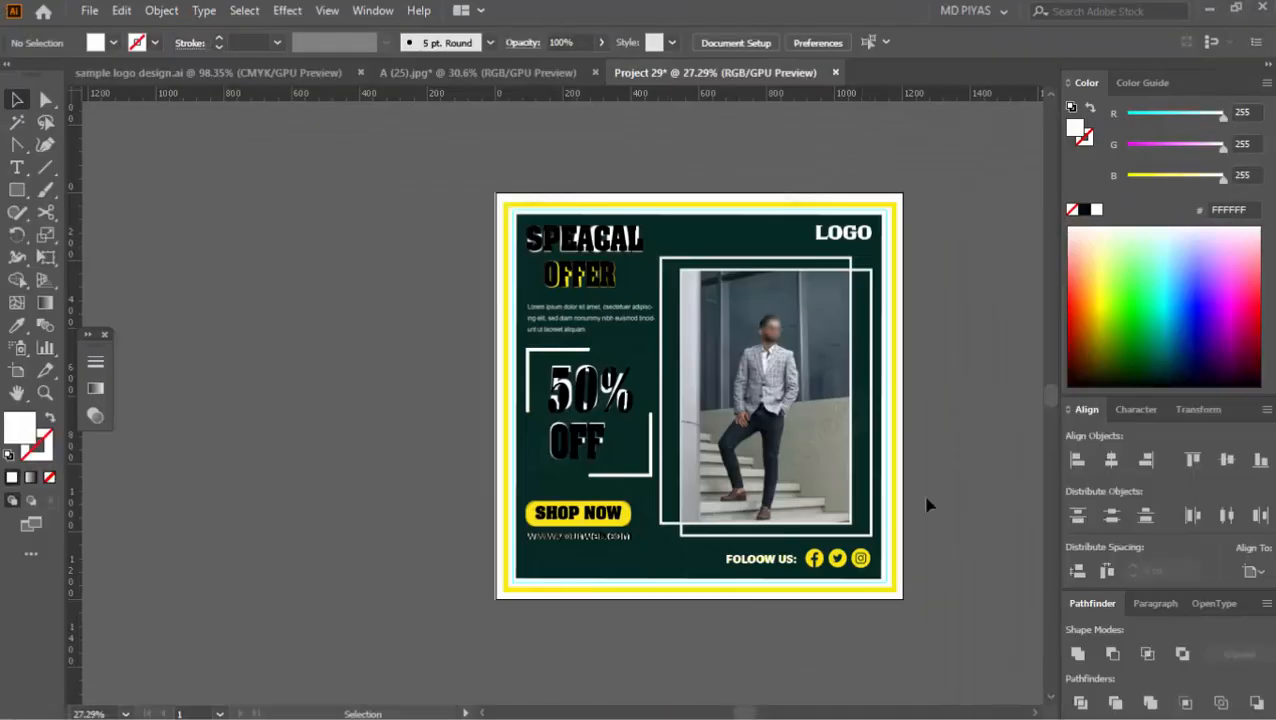
drag(924, 486, 803, 502)
key(ctrl+v)
drag(567, 454, 779, 441)
drag(799, 427, 628, 452)
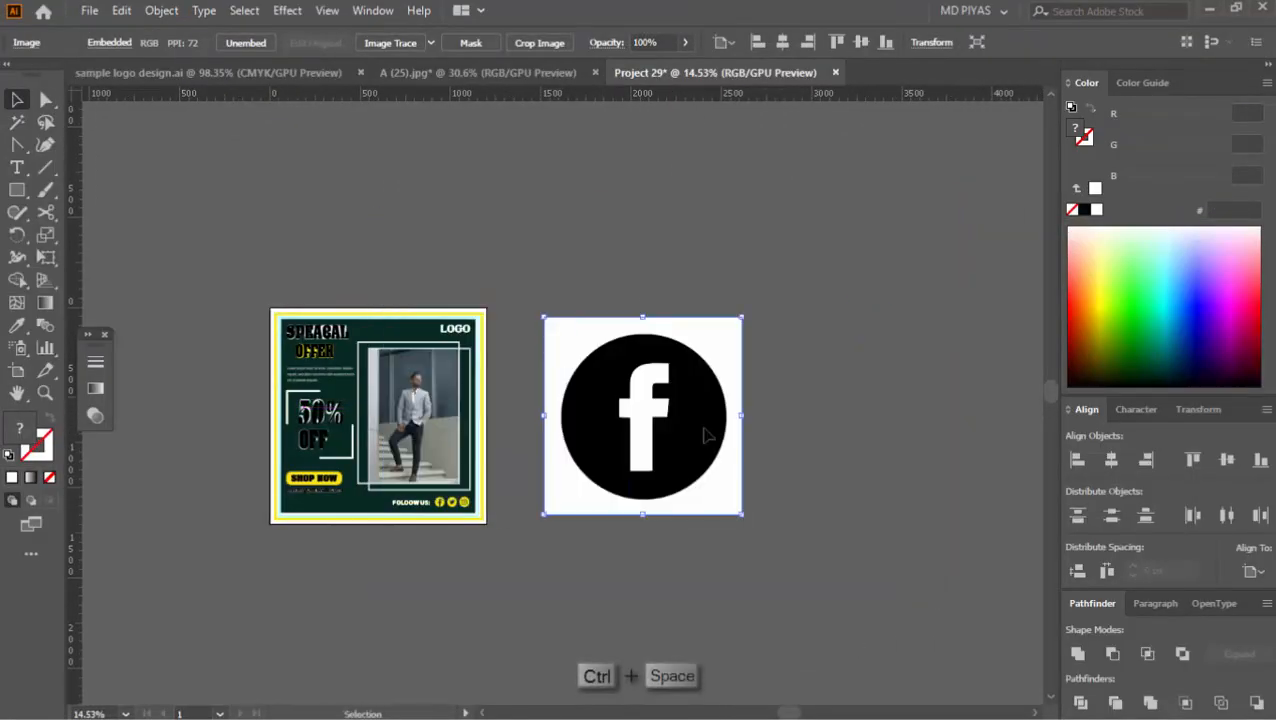
drag(735, 417, 680, 417)
drag(601, 451, 780, 364)
mouse_move(780, 364)
mouse_down()
mouse_move(698, 424)
mouse_move(688, 451)
mouse_up()
drag(688, 451, 731, 440)
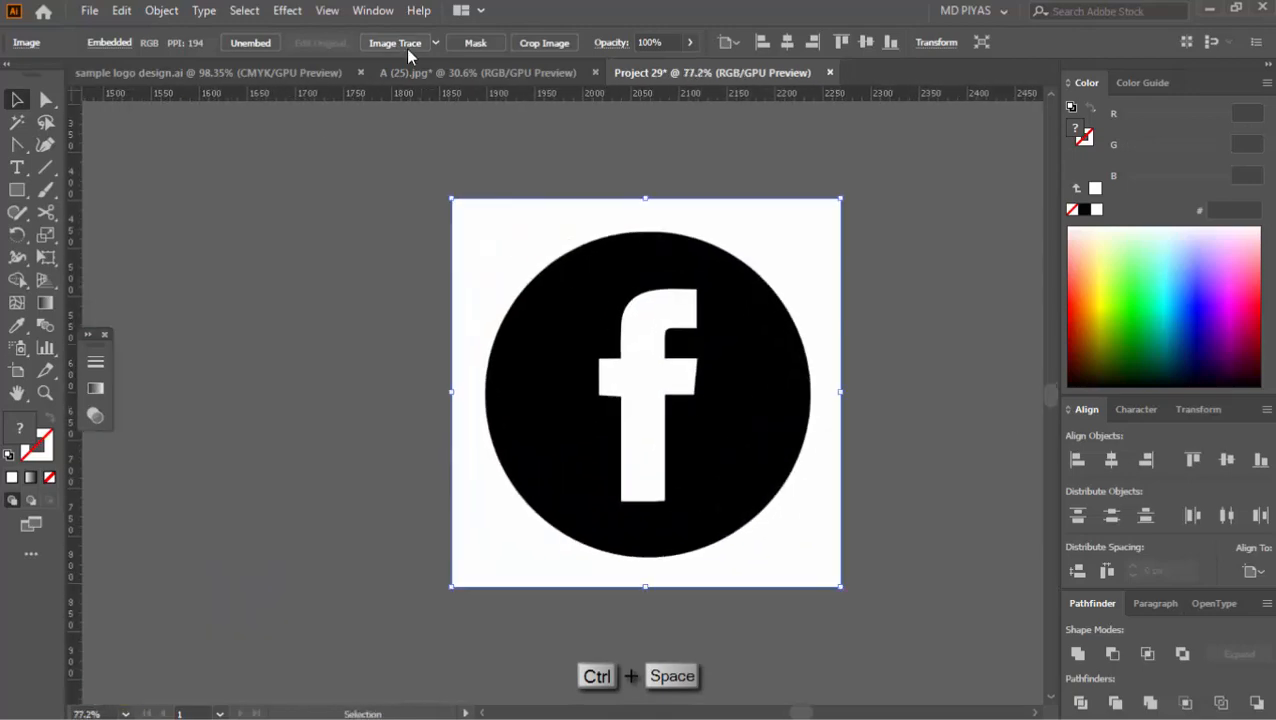
- Vectorize the Facebook image with Image Trace, expand and ungroup it, and delete its white areas
click(395, 42)
click(473, 42)
right_click(769, 219)
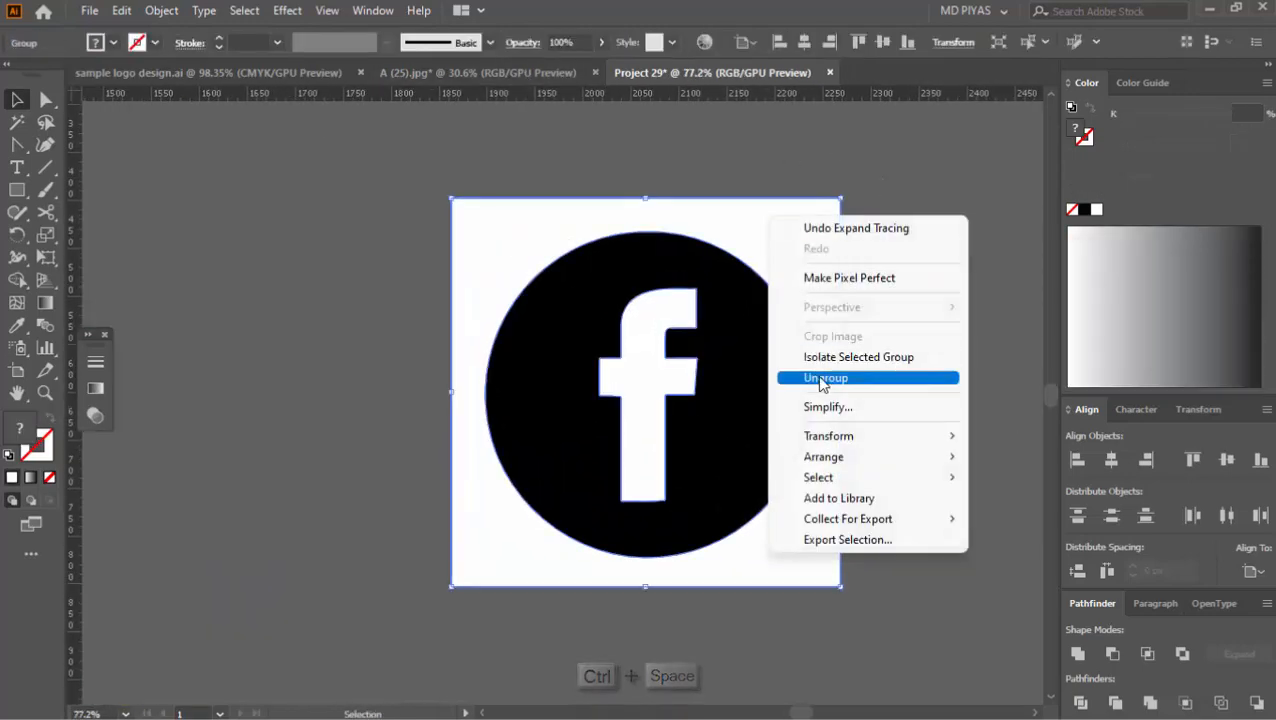
click(824, 374)
click(792, 275)
key(Delete)
- Scale the black Facebook icon to about 55 px wide and place it over the reference design's Facebook icon
drag(795, 323, 430, 402)
drag(416, 399, 560, 394)
drag(683, 378, 593, 443)
drag(532, 416, 604, 417)
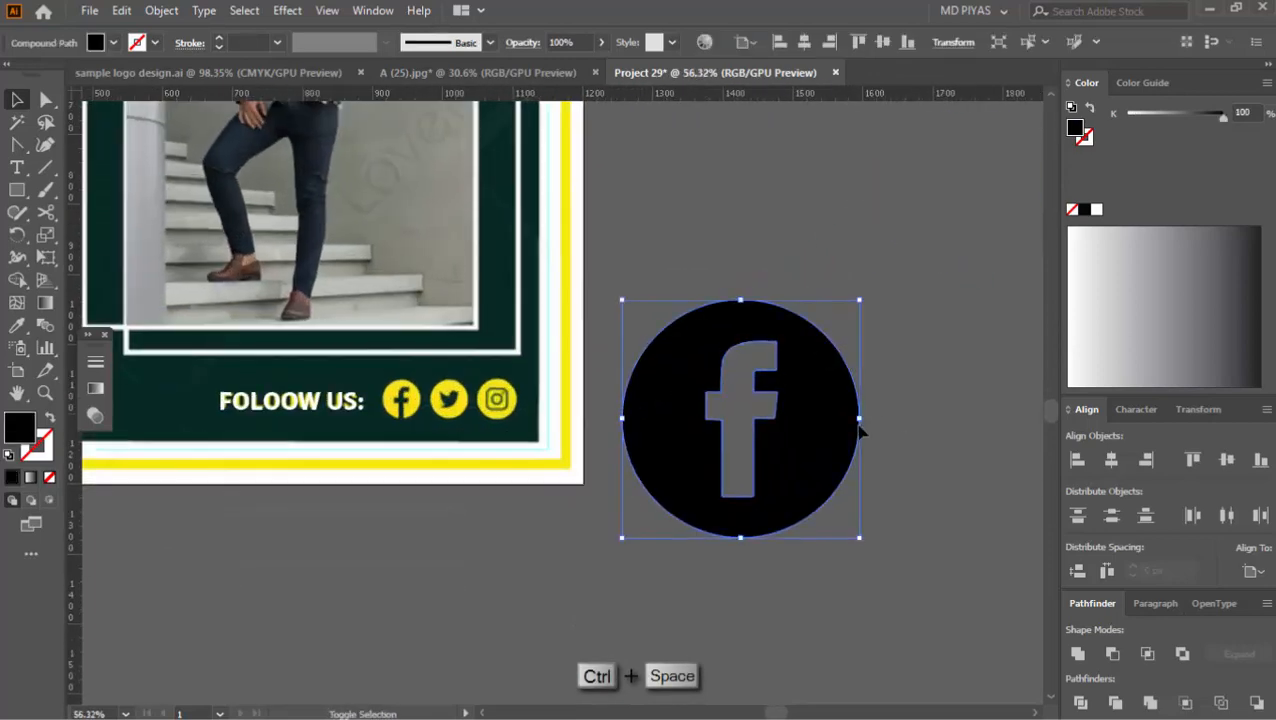
drag(860, 420, 484, 401)
click(790, 440)
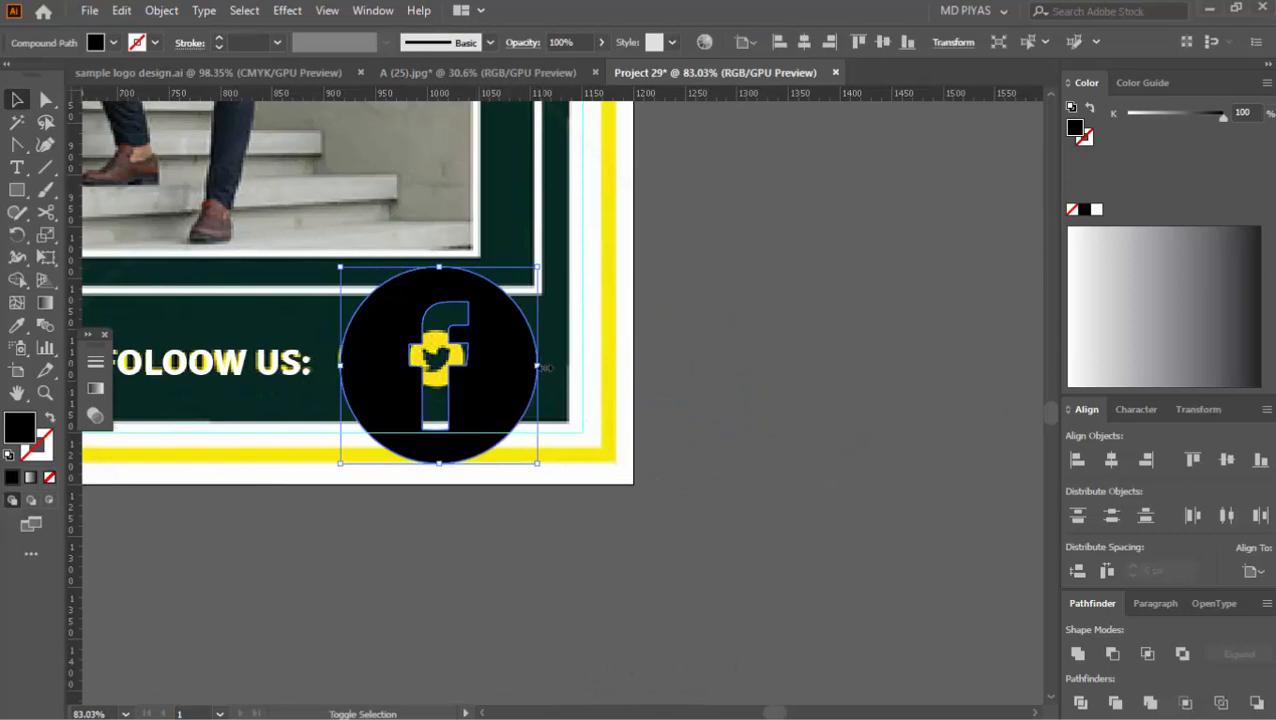
drag(538, 367, 716, 407)
click(380, 373)
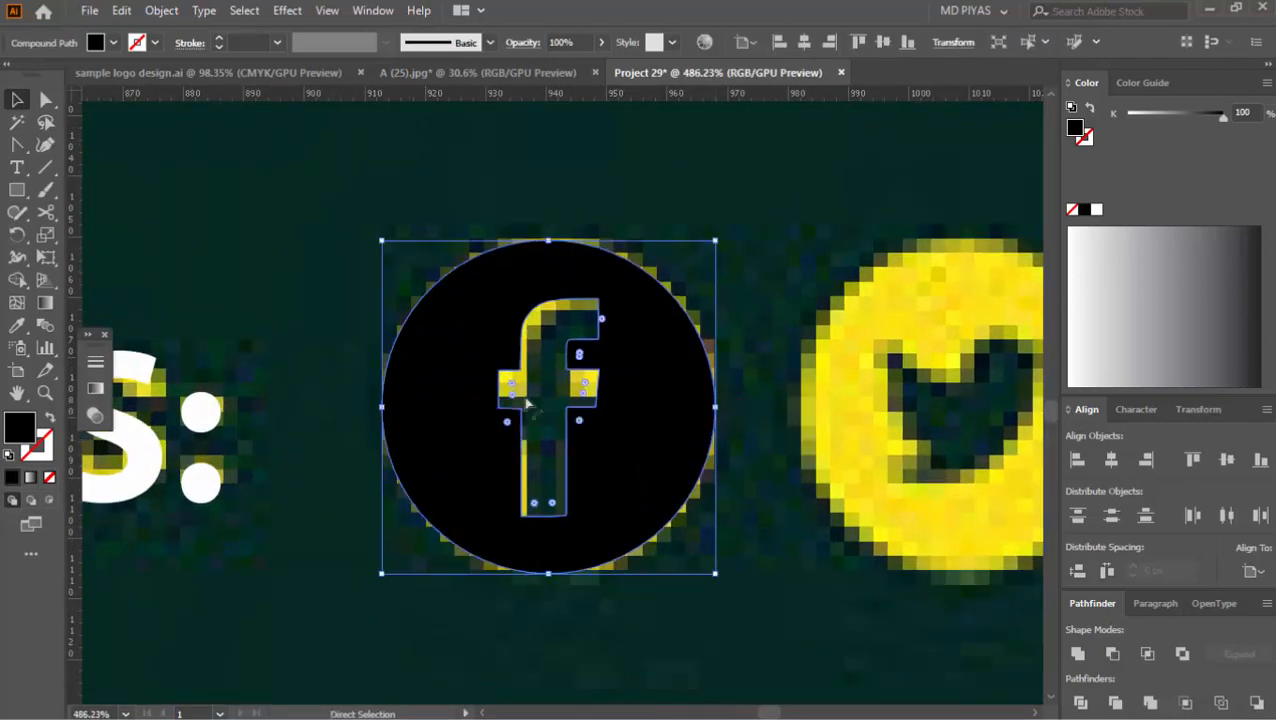
- Align the vertical centers of the FOLOOW US: text and the black Facebook icon
drag(525, 394, 440, 396)
shift+click(300, 405)
click(1227, 460)
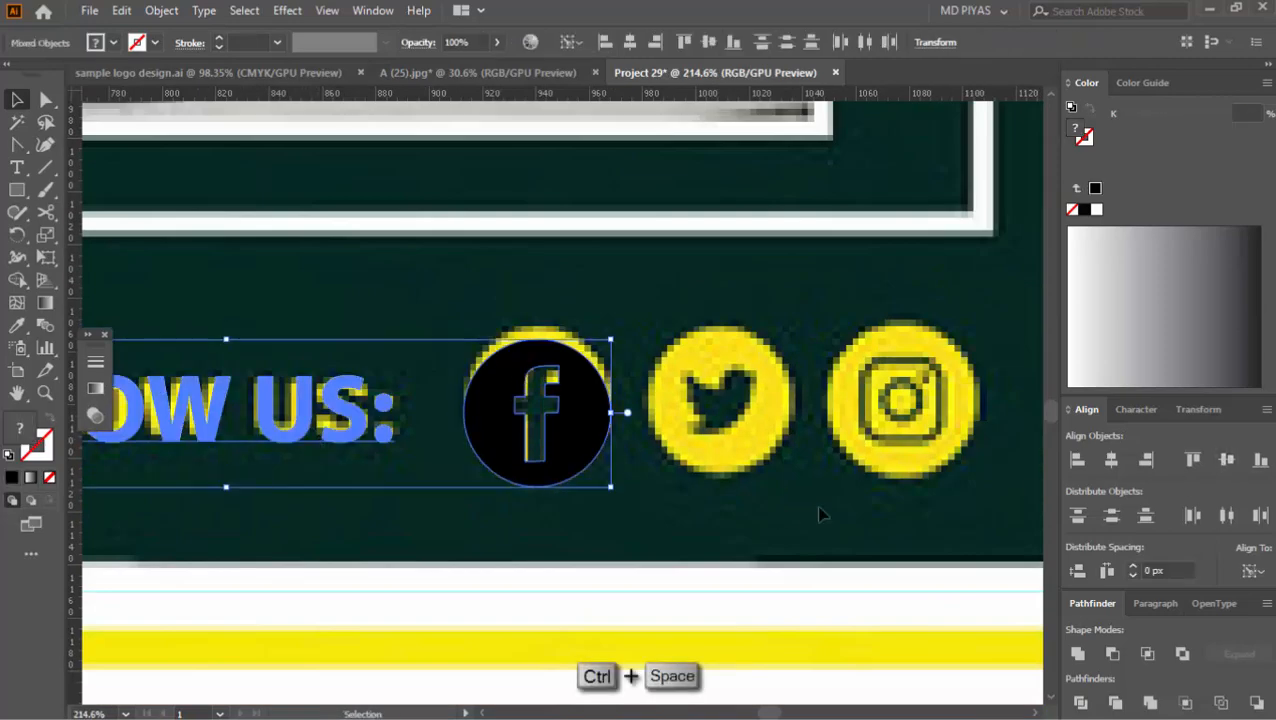
click(740, 507)
drag(713, 498, 560, 500)
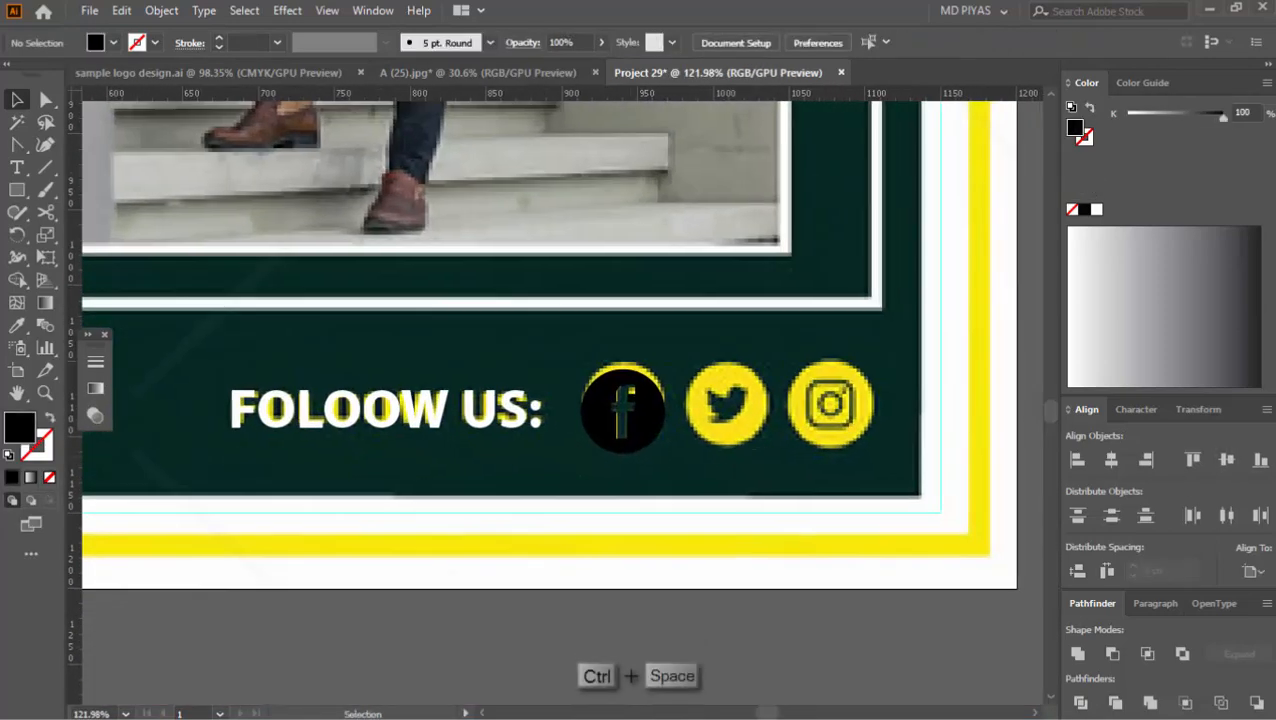
- Switch to Chrome, browse the related icon sets and copy the Vecteezy image with black rounded Instagram, Facebook and WhatsApp icons
click(742, 700)
scroll(775, 393, down, 3)
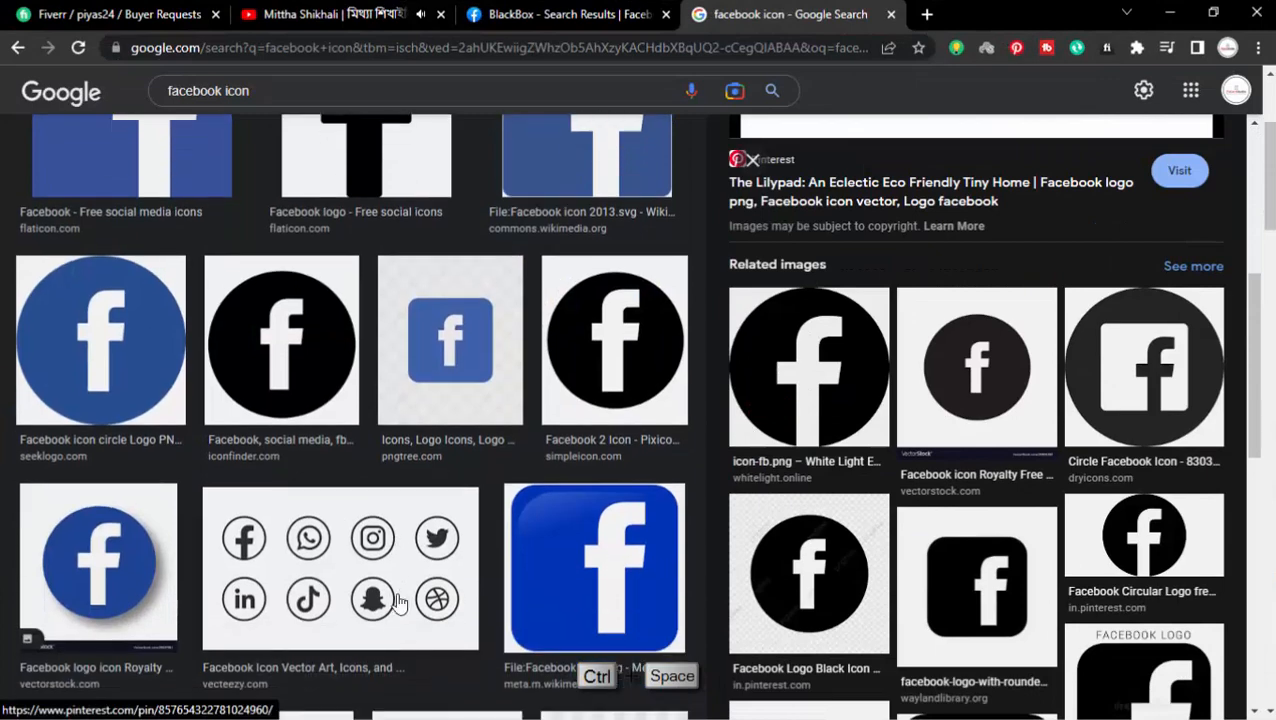
click(408, 582)
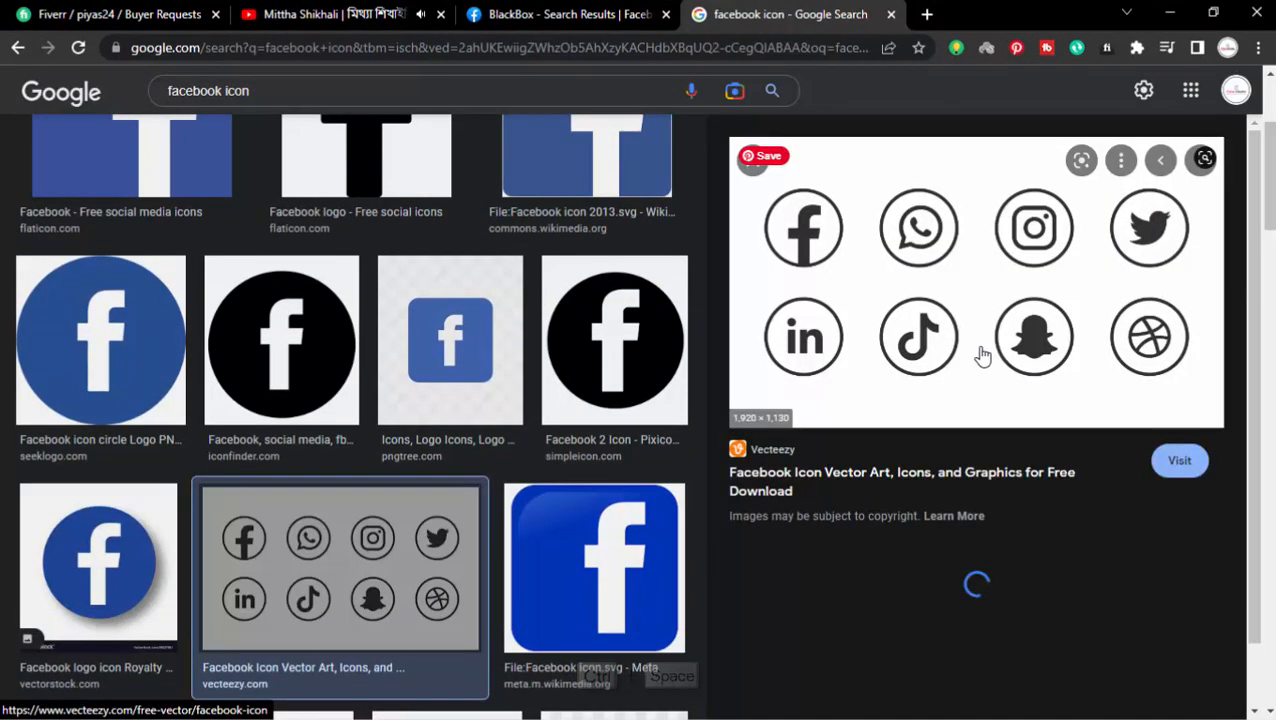
scroll(968, 330, down, 3)
click(828, 440)
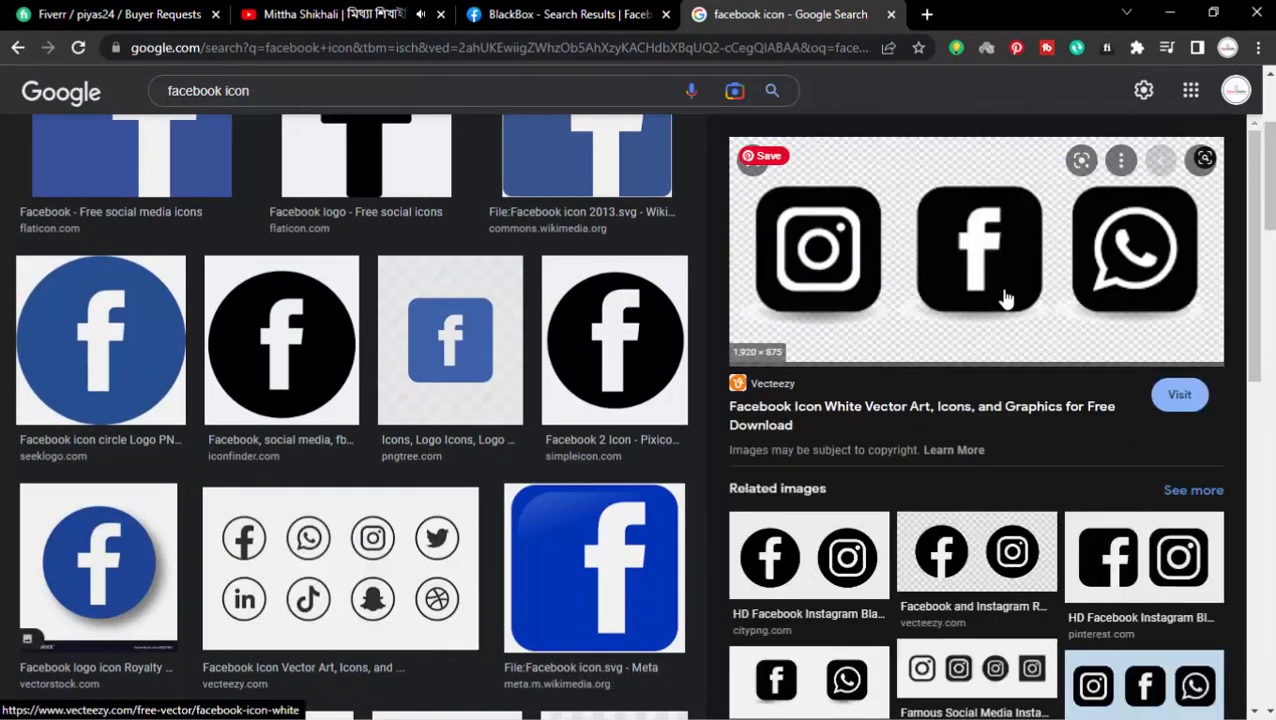
scroll(940, 404, down, 3)
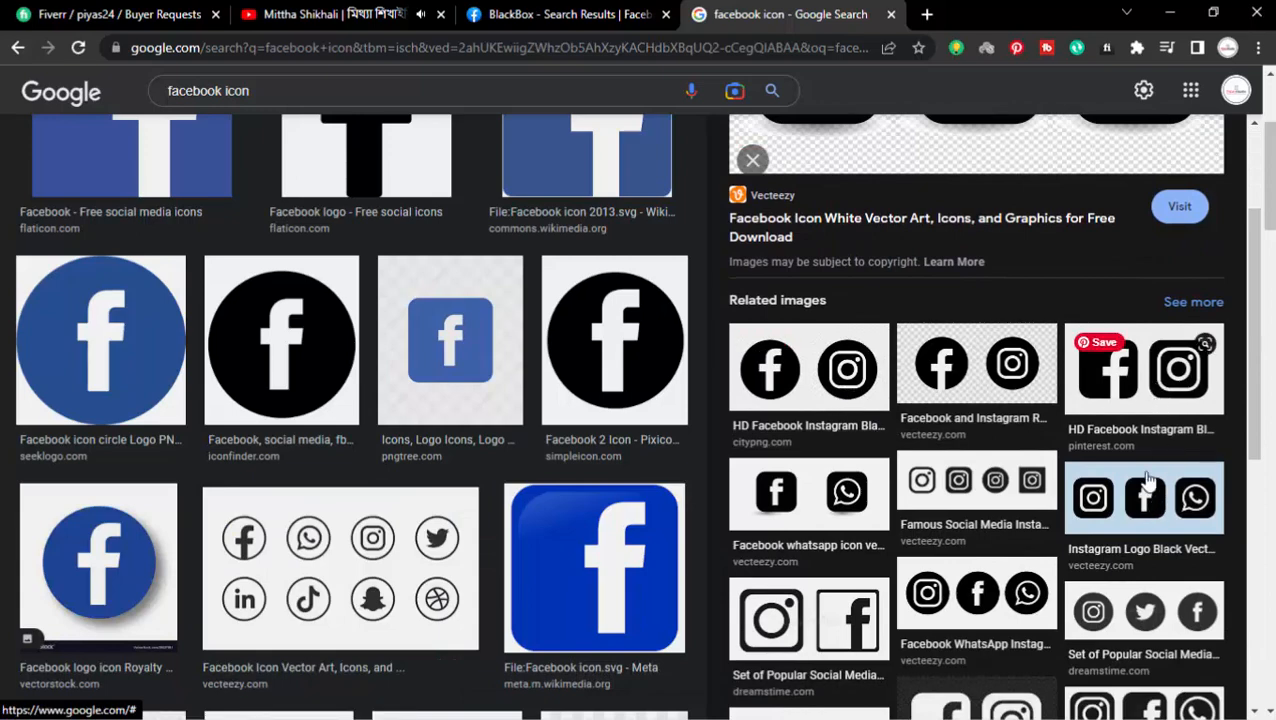
scroll(1148, 483, down, 2)
scroll(1152, 443, up, 4)
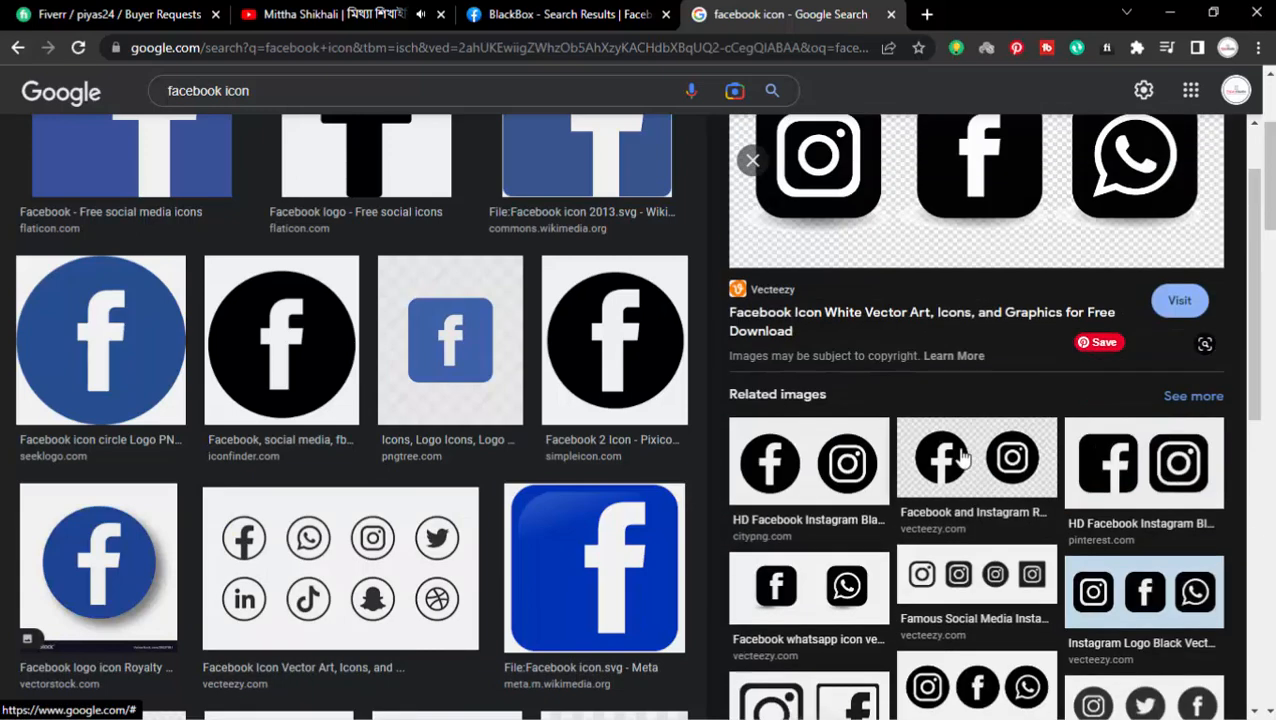
right_click(975, 240)
click(1041, 459)
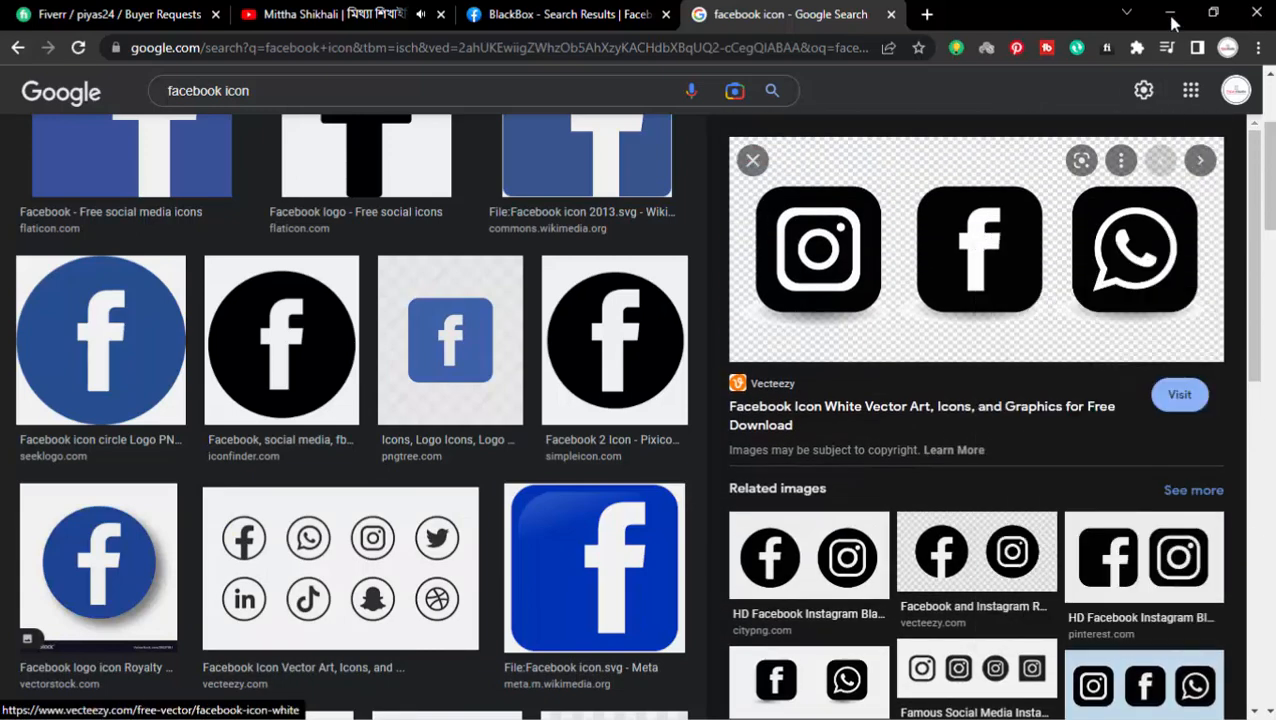
- Paste the three-icon image into the Project 29 document in Illustrator, scale it to about 910 px wide and place it beside the artboard
key(alt+Tab)
key(ctrl+minus)
key(ctrl+v)
key(ctrl+space)
drag(527, 437, 853, 440)
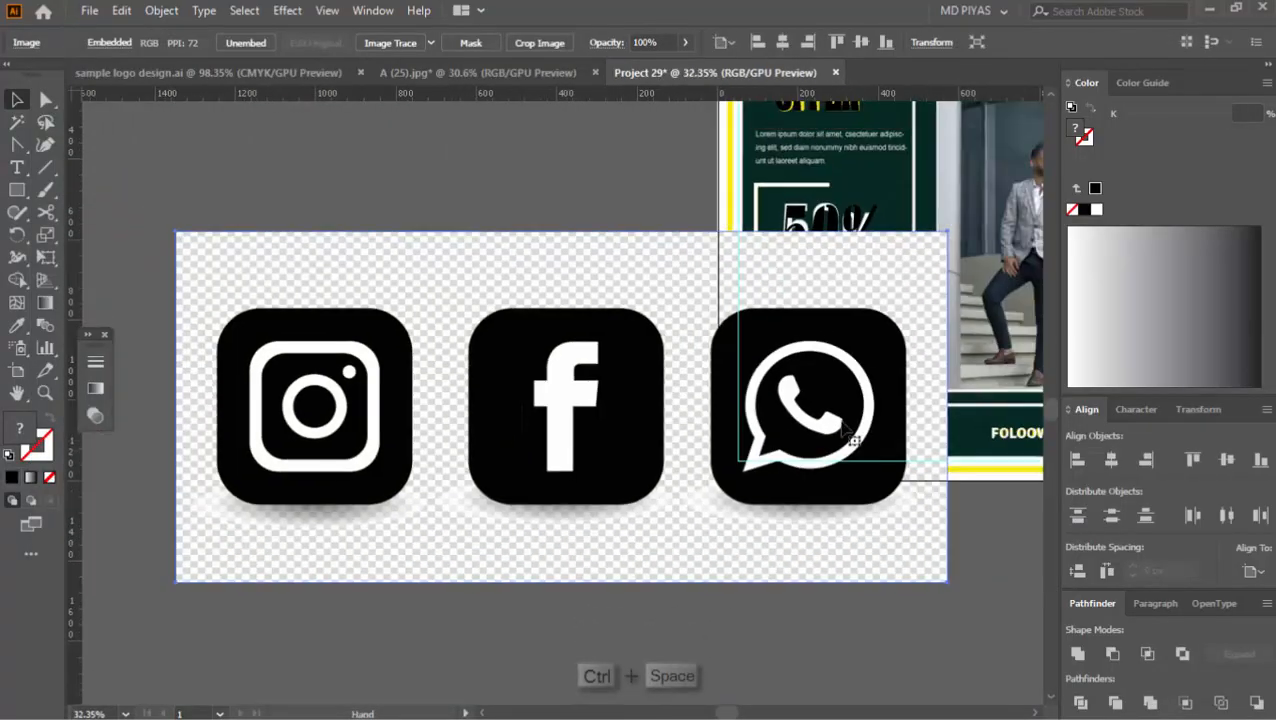
drag(948, 407, 746, 407)
drag(690, 428, 443, 385)
key(ctrl+space)
drag(362, 347, 437, 306)
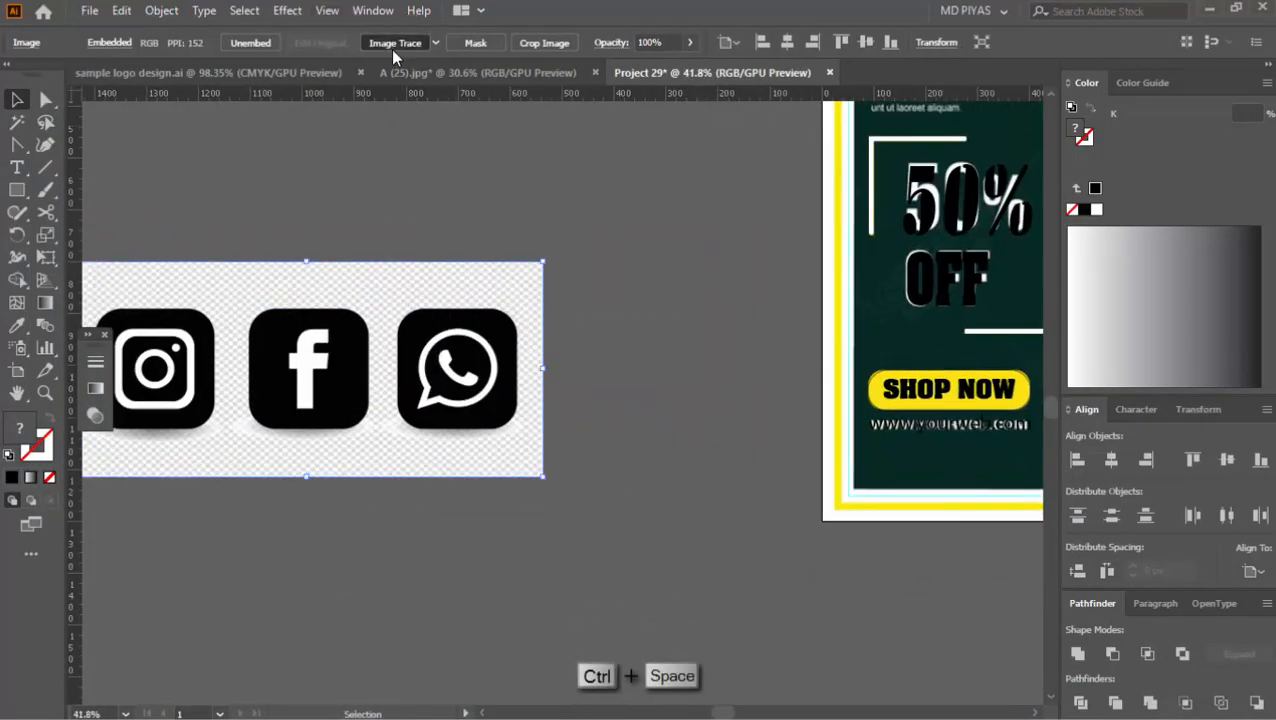
- Convert the three-icon image to vector shapes with Image Trace, then expand and ungroup the tracing
click(393, 52)
key(ctrl+space)
drag(427, 248, 441, 282)
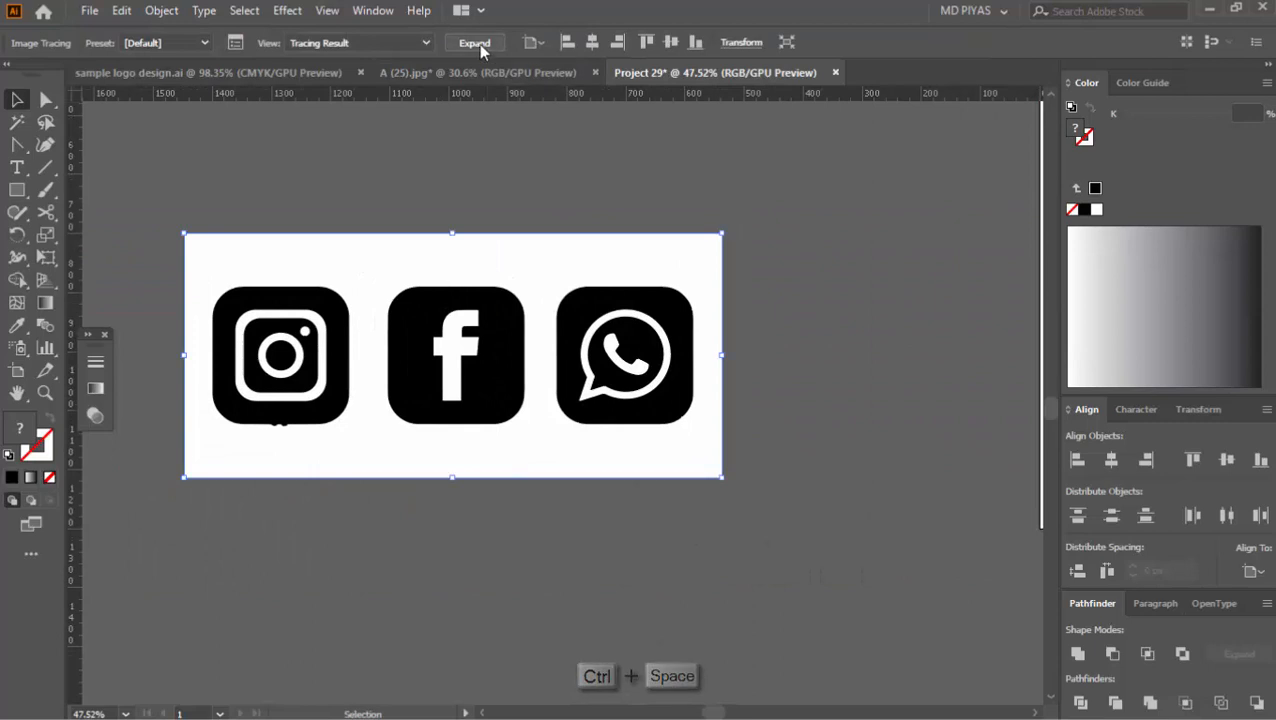
click(475, 43)
right_click(548, 260)
click(606, 431)
- Delete the white background and the white shapes inside the Facebook and WhatsApp icons, keeping their black parts
click(690, 289)
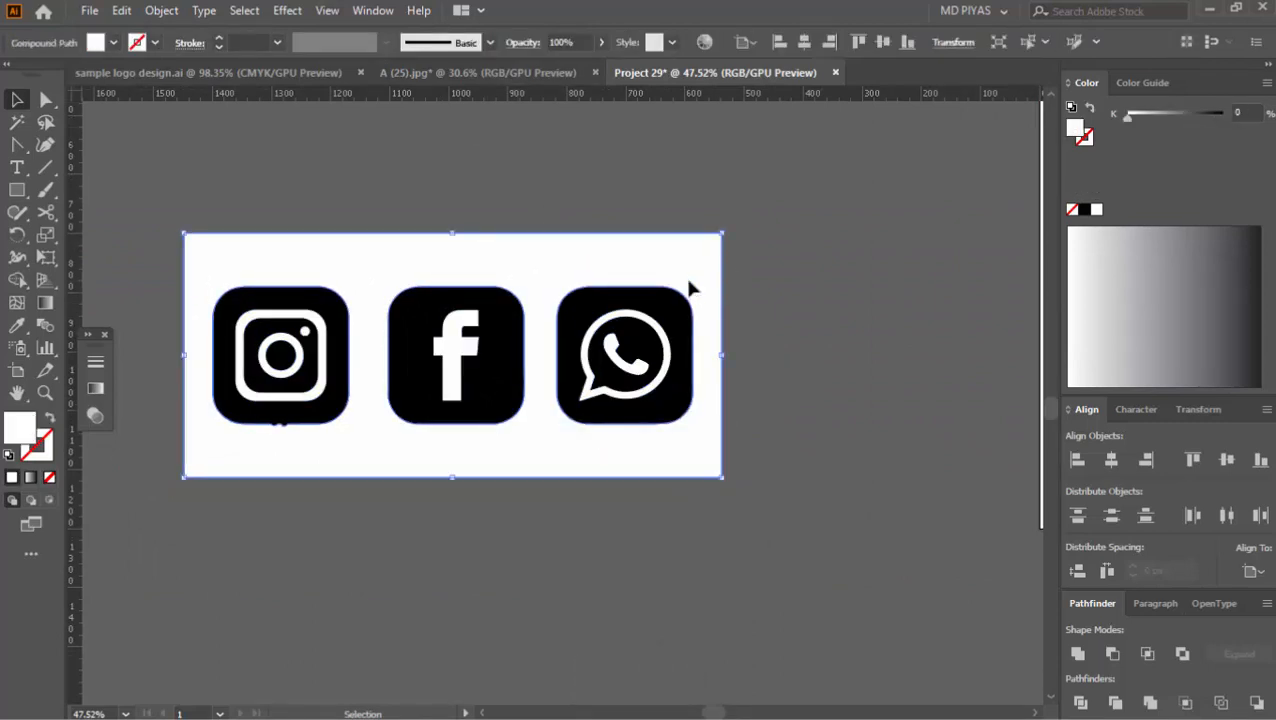
key(Delete)
key(Delete)
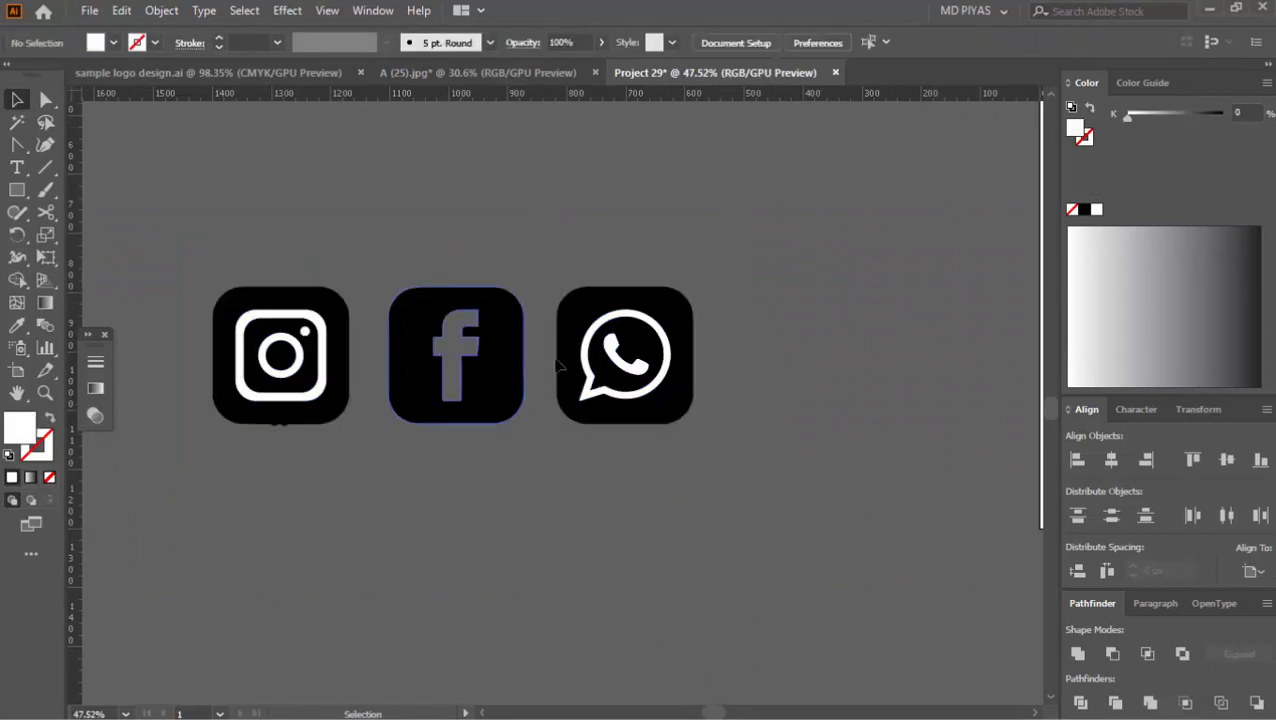
key(Delete)
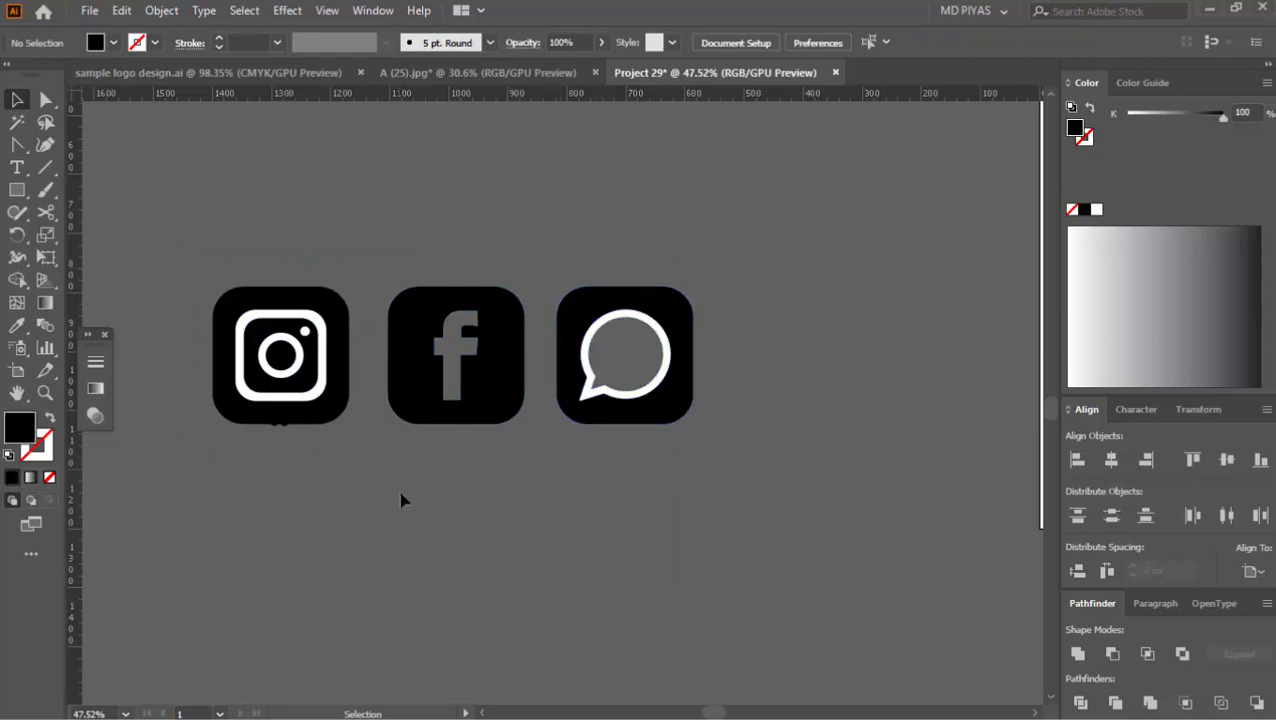
key(ctrl+z)
click(645, 483)
key(ctrl+space)
drag(587, 356, 609, 361)
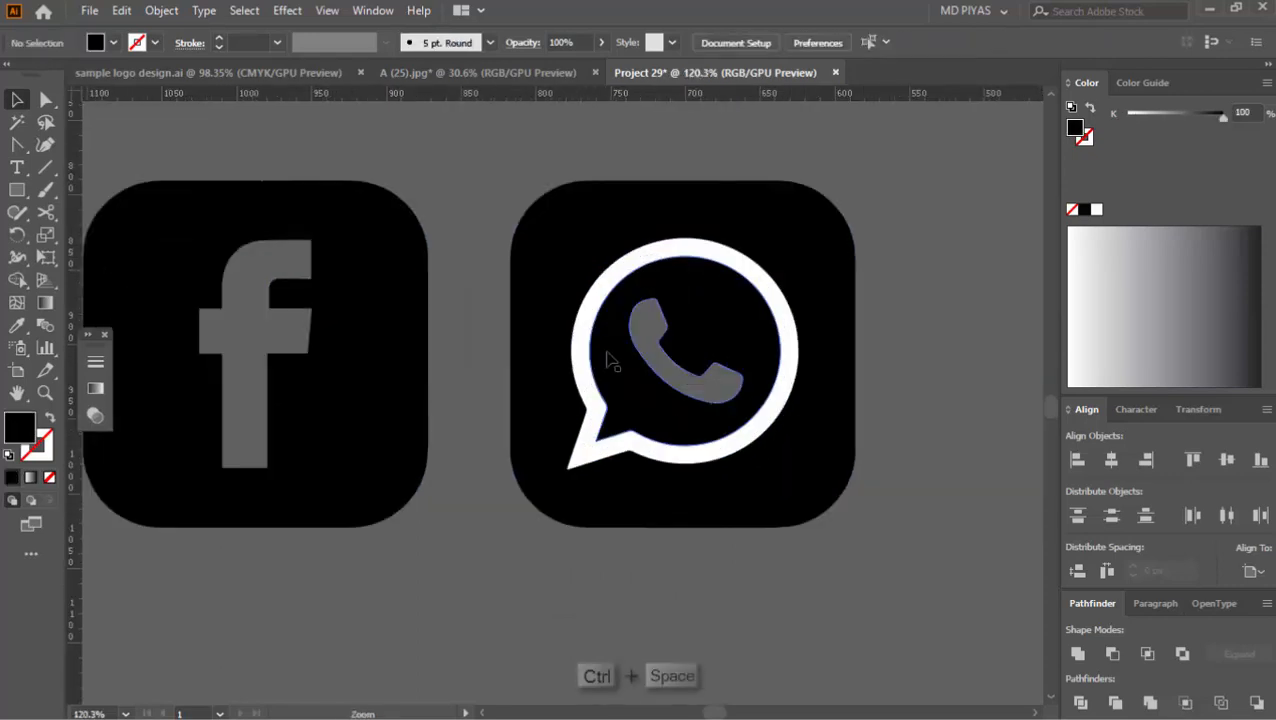
click(583, 356)
key(Delete)
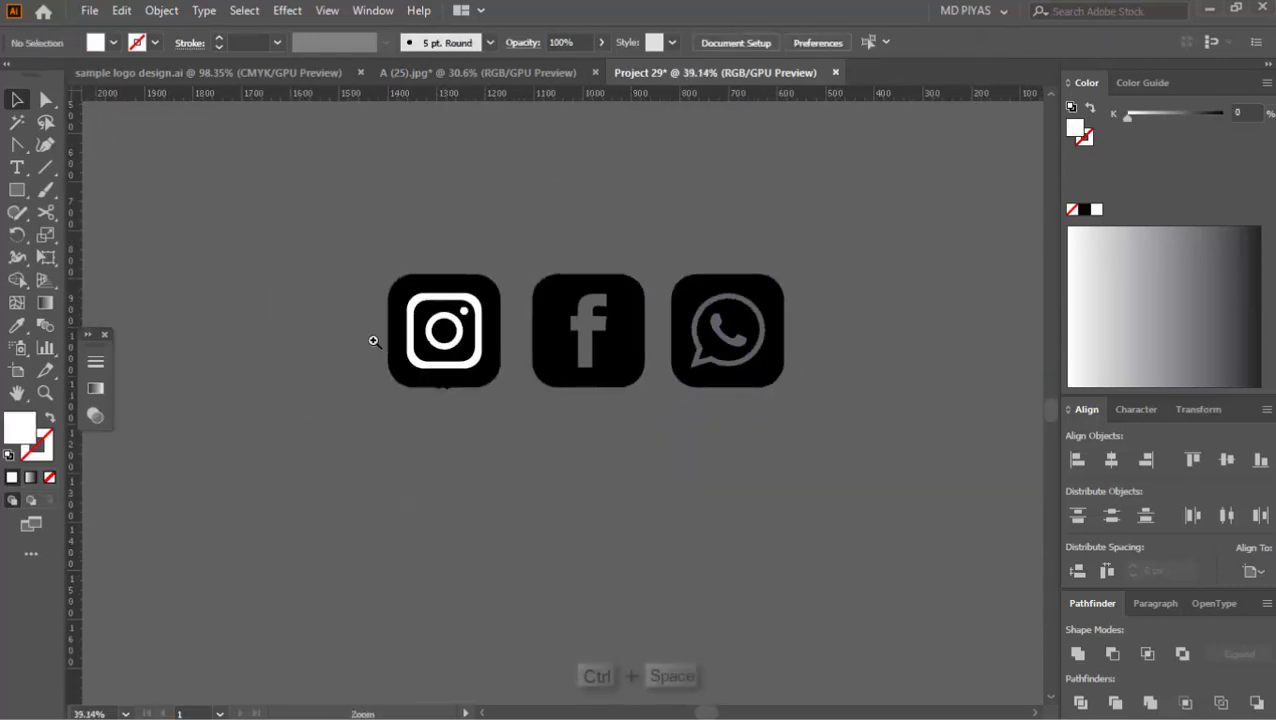
- Delete the Instagram icon's white lens ring, dot and rounded camera outline
key(ctrl+space)
drag(370, 342, 525, 398)
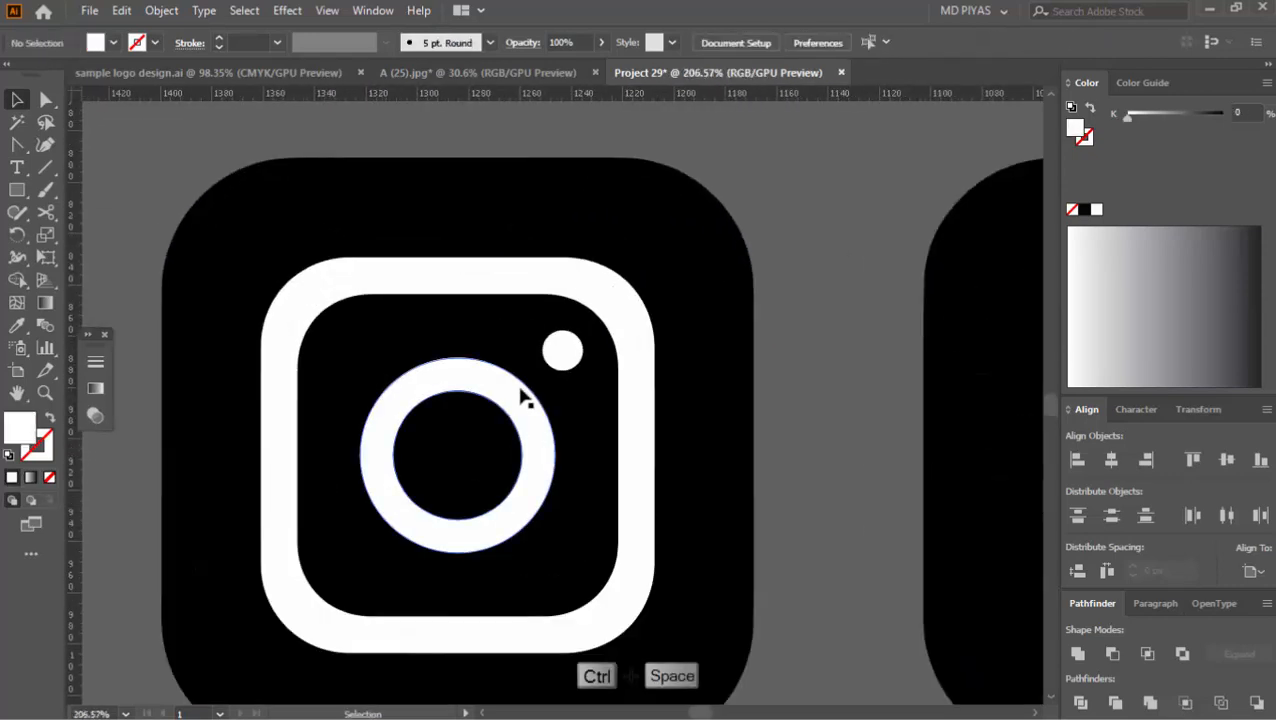
key(Delete)
click(561, 350)
key(Delete)
click(607, 322)
key(Delete)
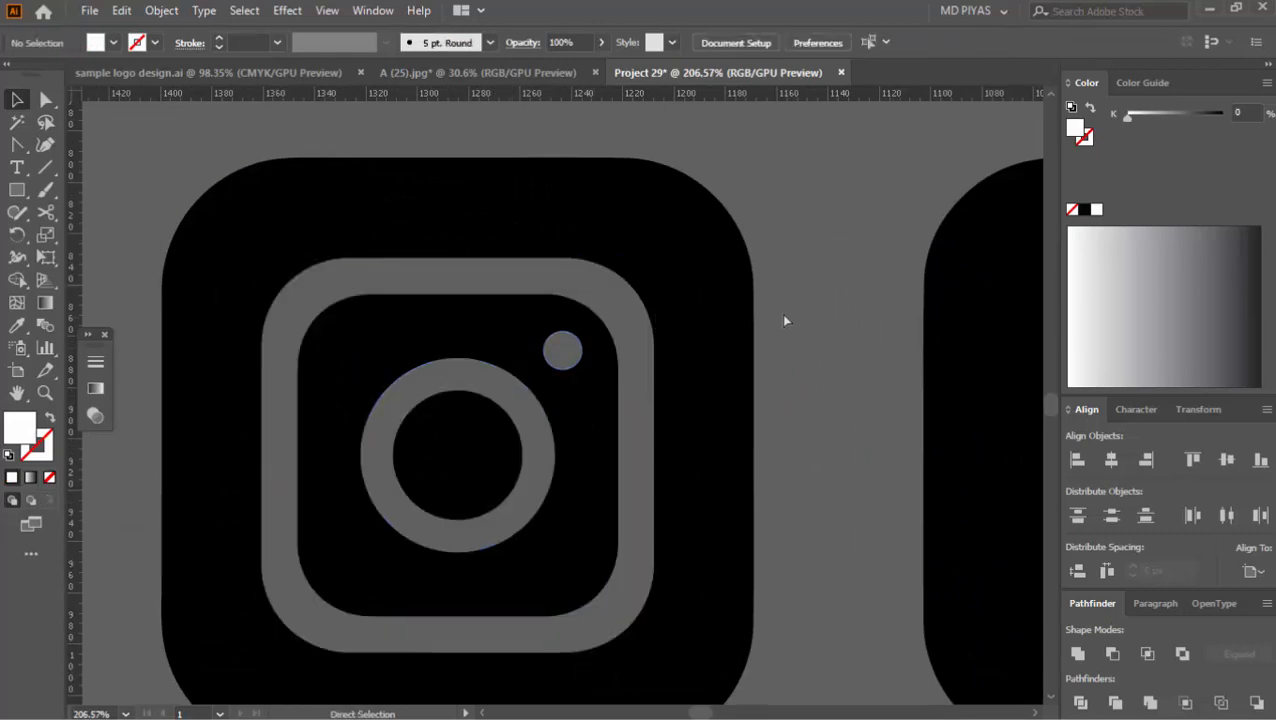
- Group the remaining black parts of the Instagram icon
key(ctrl+space)
drag(781, 318, 732, 456)
key(ctrl+g)
click(769, 476)
drag(831, 306, 590, 322)
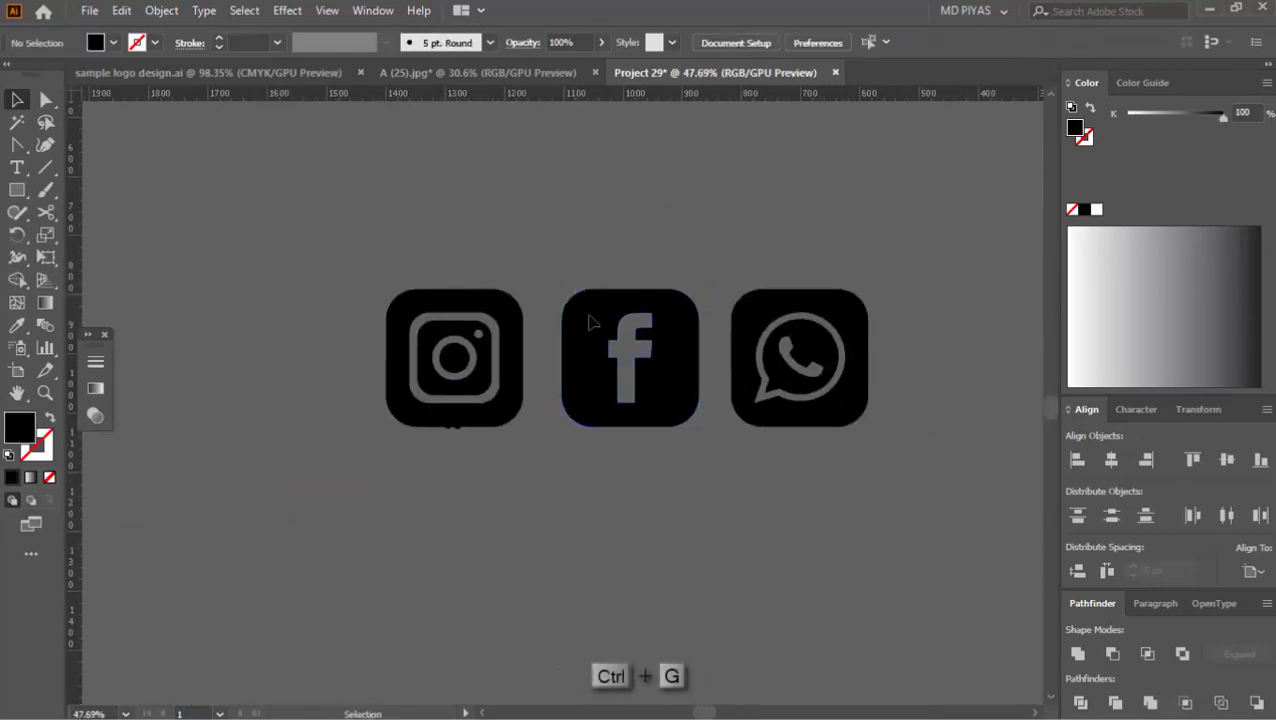
- Move the three black social icons to just below the artboard's lower-right corner
drag(263, 244, 985, 367)
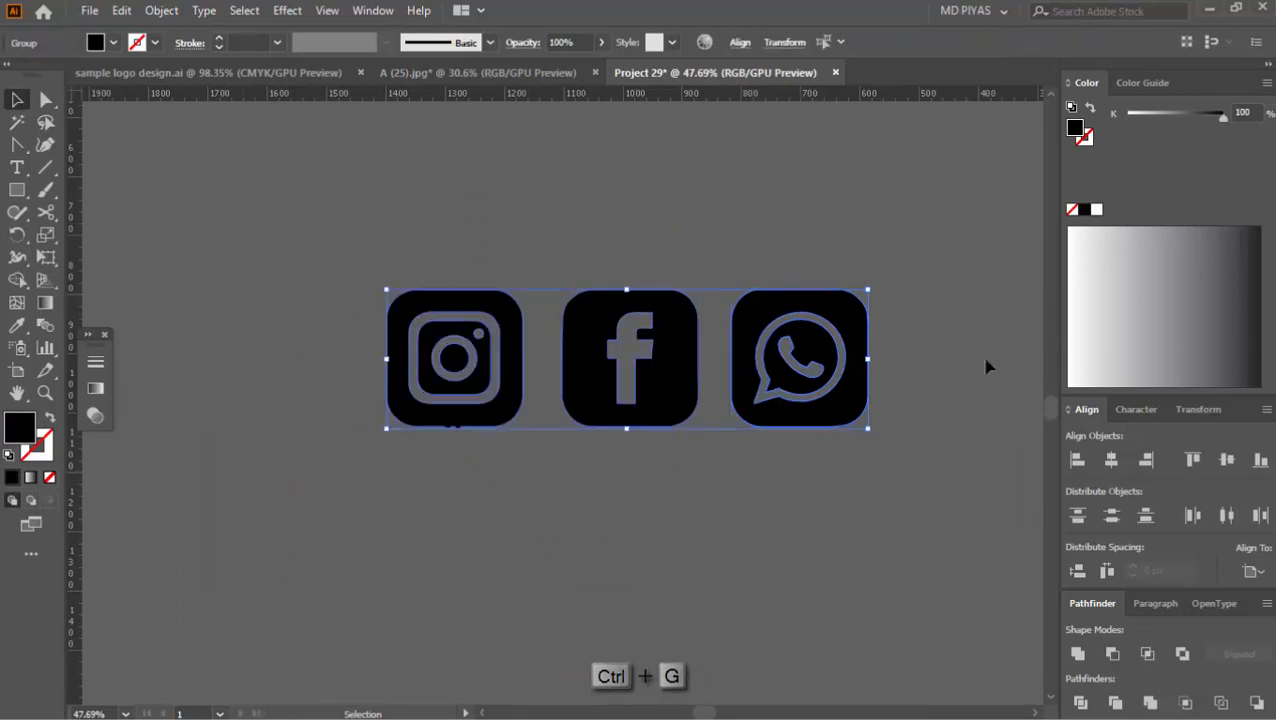
key(ctrl+space)
key(space)
drag(910, 411, 309, 417)
key(ctrl+space)
drag(712, 265, 945, 356)
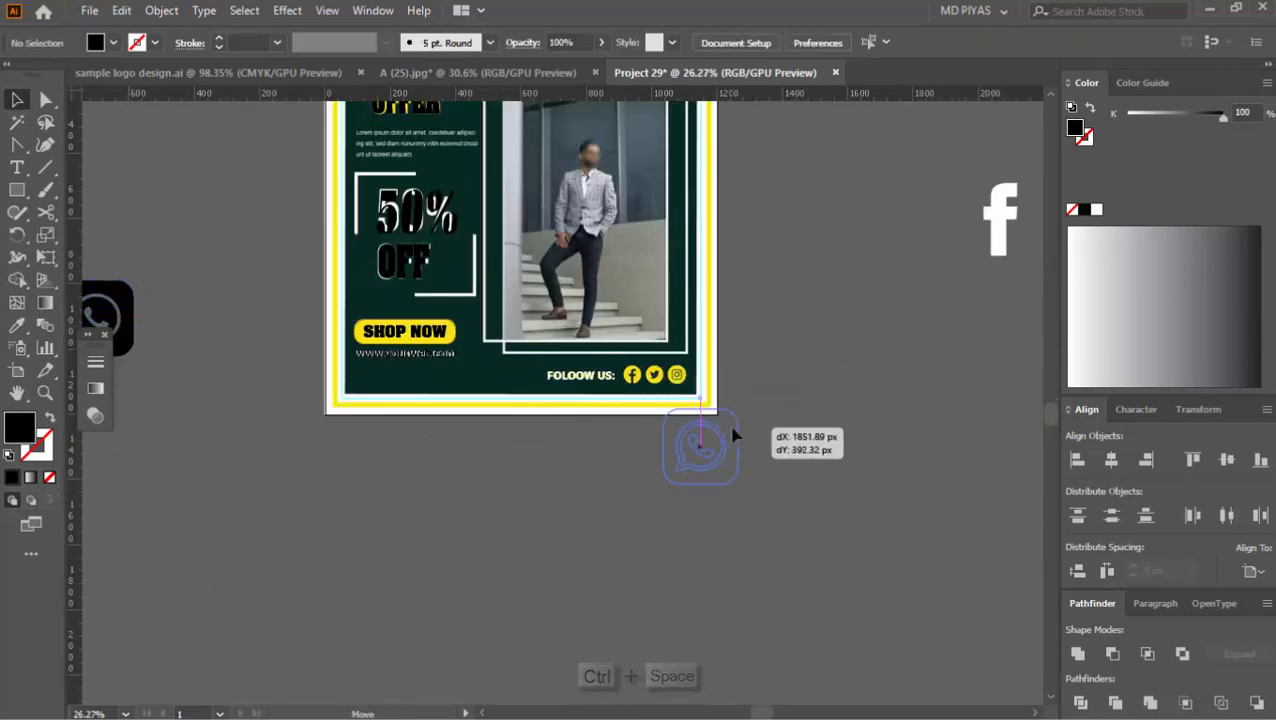
- Group the three social icons and scale them down to the size of the reference's small icons
key(ctrl+space)
drag(786, 493, 624, 512)
key(ctrl+g)
click(475, 457)
key(ctrl+space)
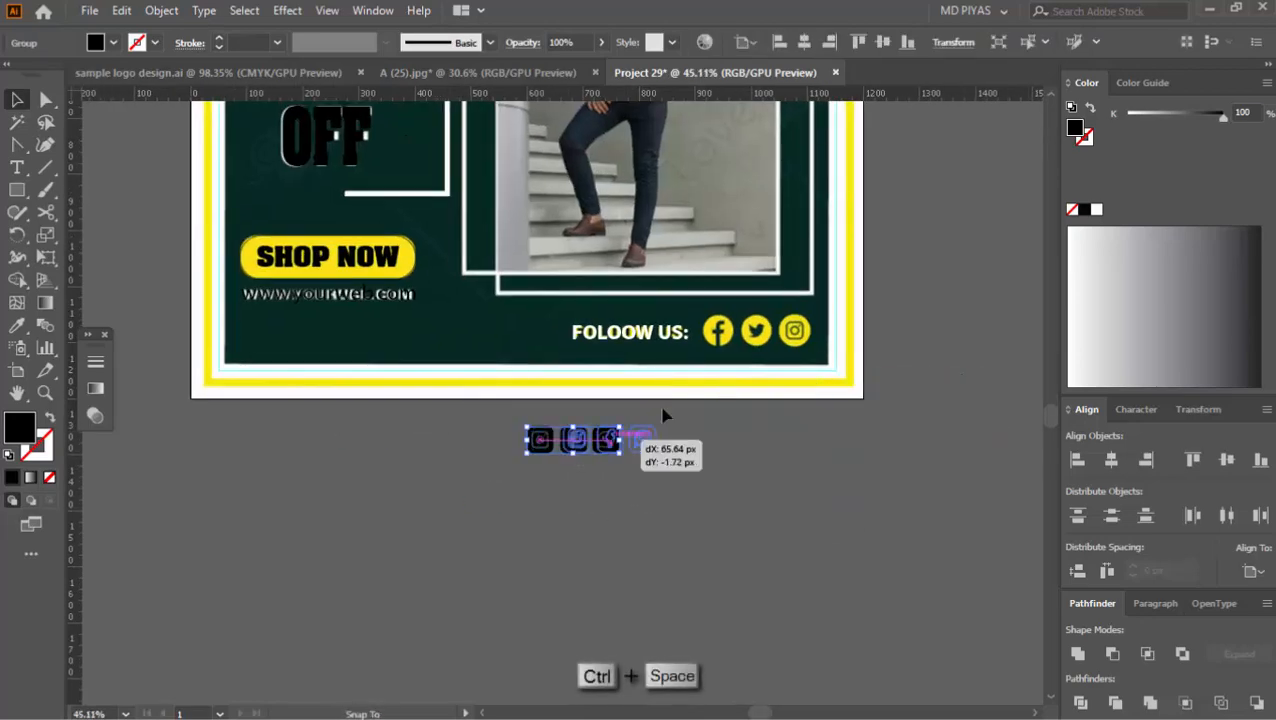
- Position the grouped social icons over the reference's yellow icons beside the "FOLOOW US:" text
drag(739, 312, 960, 335)
mouse_move(554, 466)
mouse_down()
mouse_move(591, 429)
mouse_move(559, 455)
mouse_up()
key(ctrl+space)
mouse_move(615, 455)
mouse_down()
mouse_move(567, 464)
mouse_move(640, 460)
mouse_up()
key(space)
drag(900, 425, 456, 414)
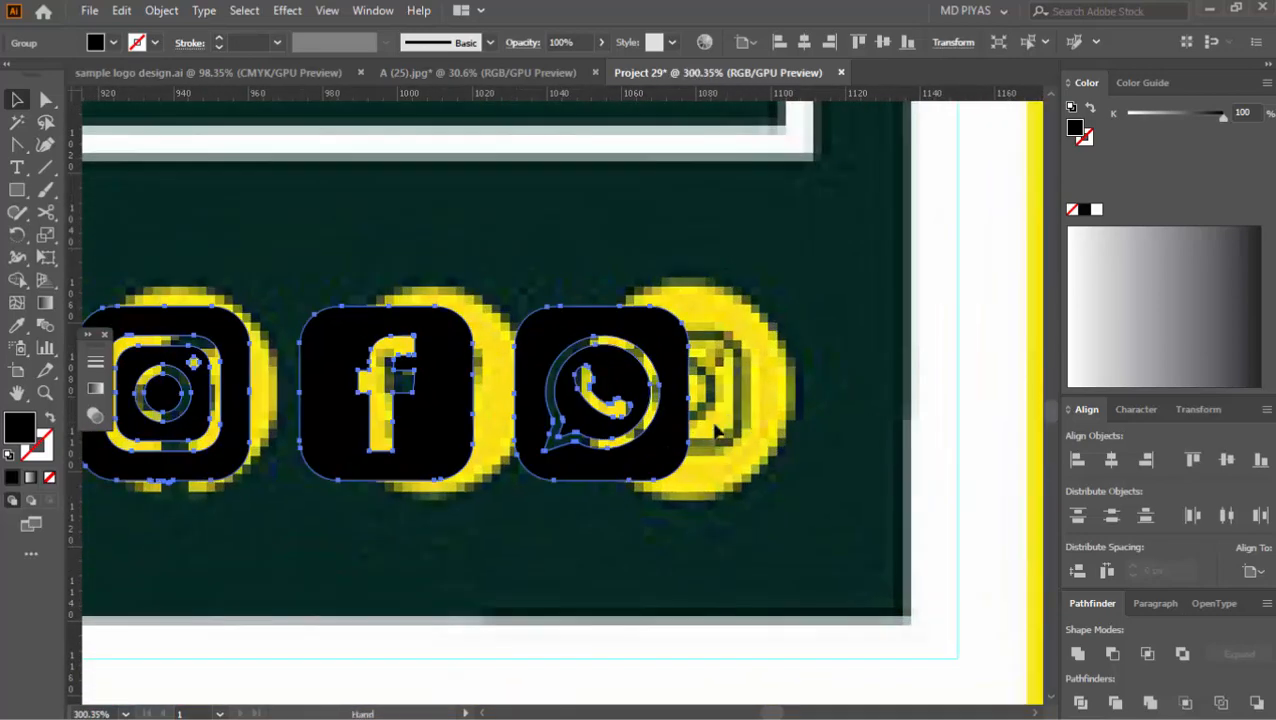
drag(689, 393, 656, 402)
click(834, 418)
- Draw a rectangle along the reference's yellow outer border and turn its black fill into a stroke
key(ctrl+space)
drag(845, 267, 752, 394)
drag(702, 397, 740, 406)
drag(578, 436, 576, 434)
key(m)
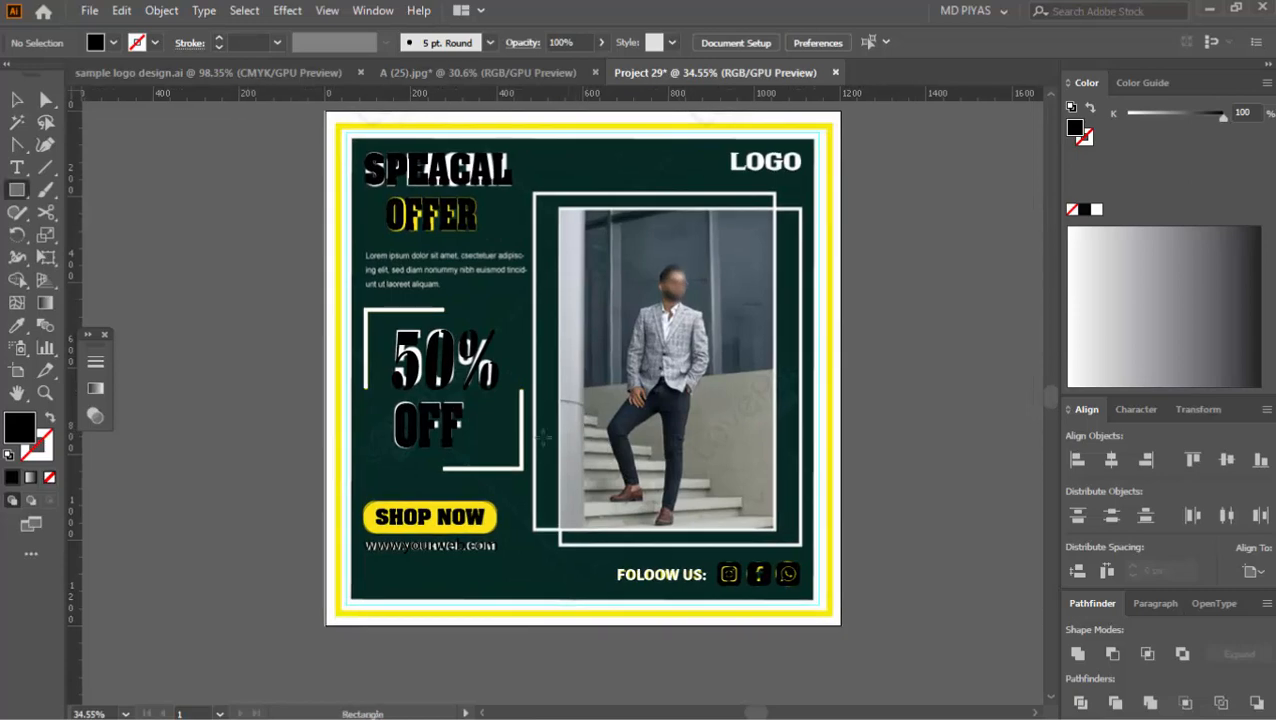
drag(339, 127, 827, 608)
key(shift+x)
key(v)
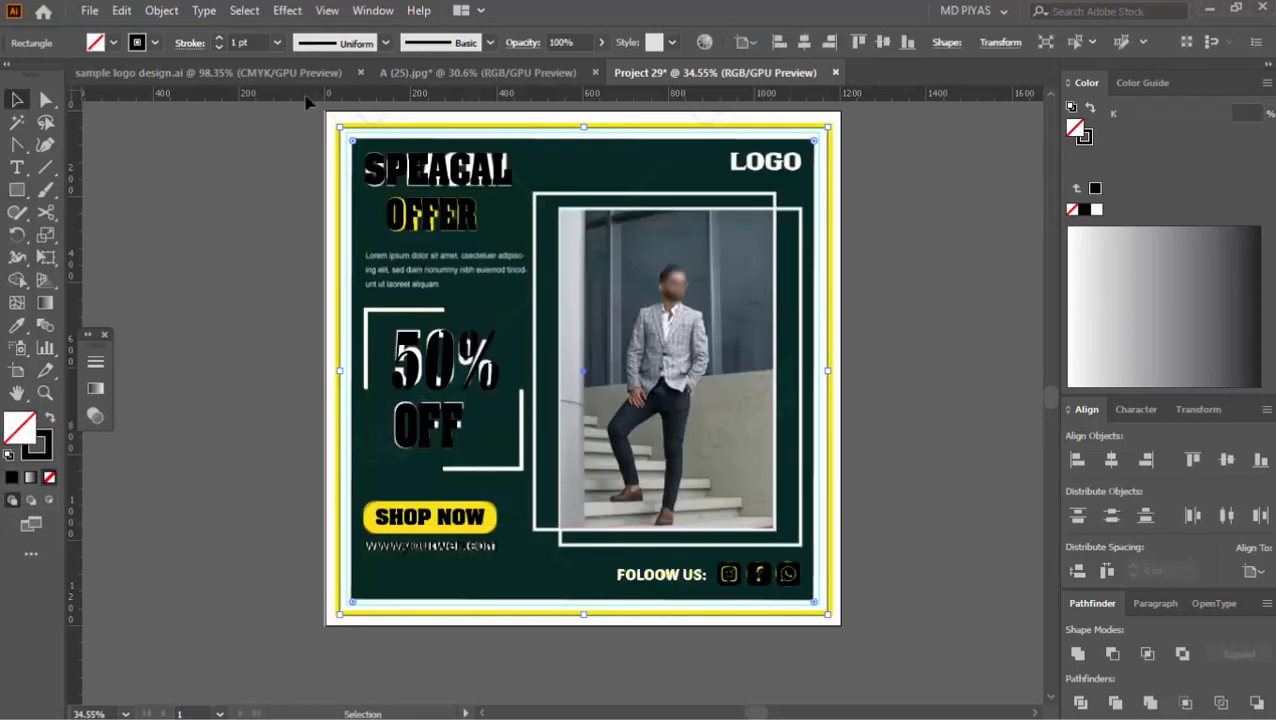
- Set the outer border rectangle's stroke weight to 10 pt
scroll(262, 40, up, 10)
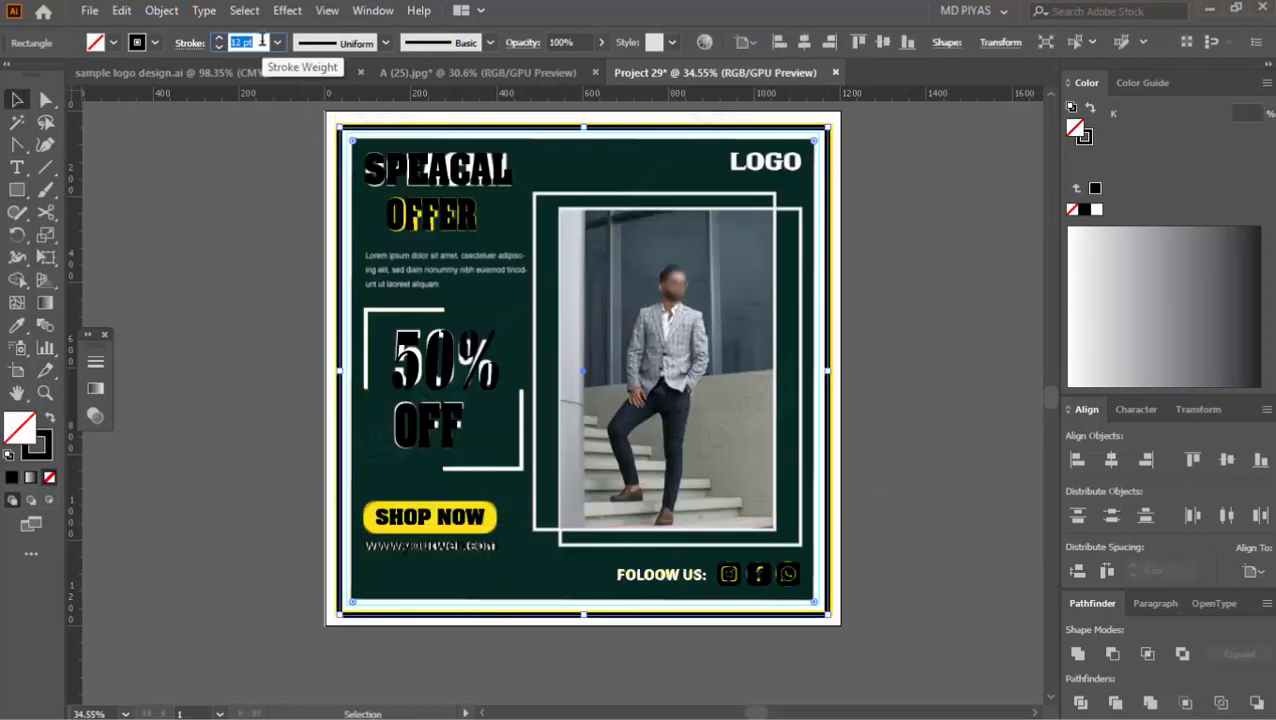
scroll(262, 40, down, 1)
click(870, 145)
drag(870, 145, 990, 238)
click(775, 290)
drag(777, 291, 172, 453)
drag(553, 302, 638, 356)
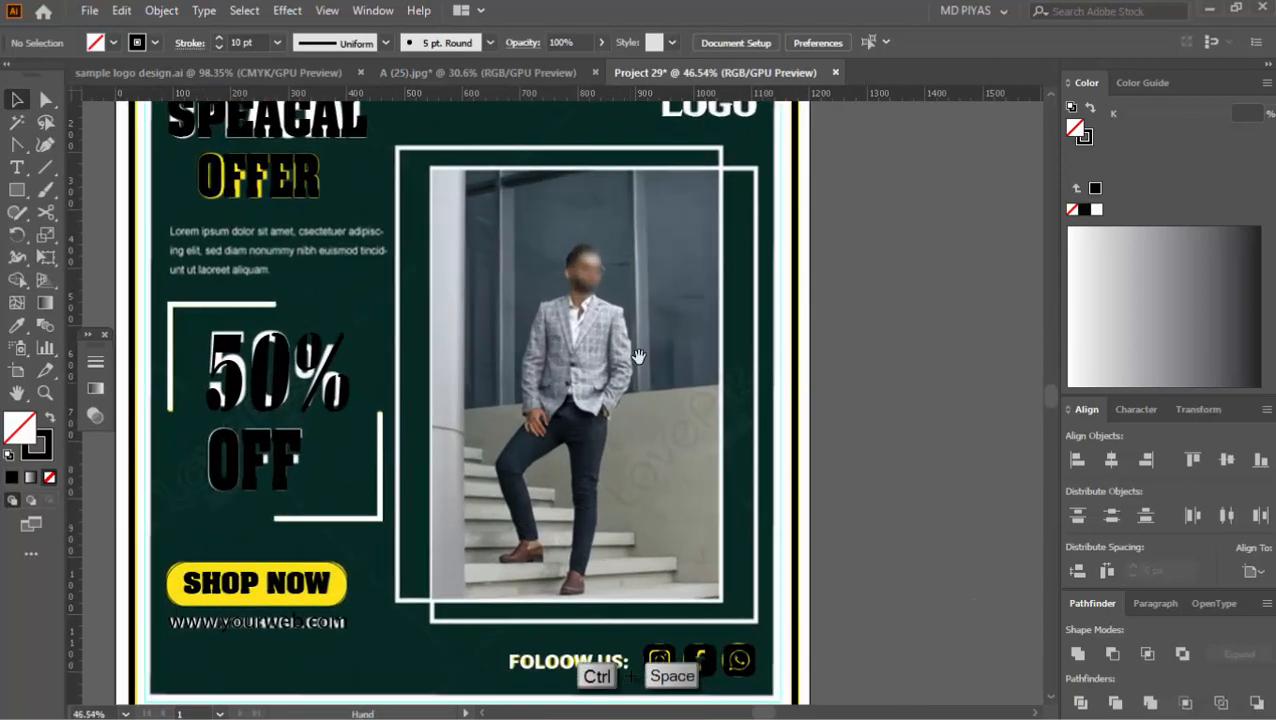
- Draw a rectangle around the dark green background using the corner brackets' white 8 pt stroke
click(380, 488)
shift+click(241, 307)
click(277, 298)
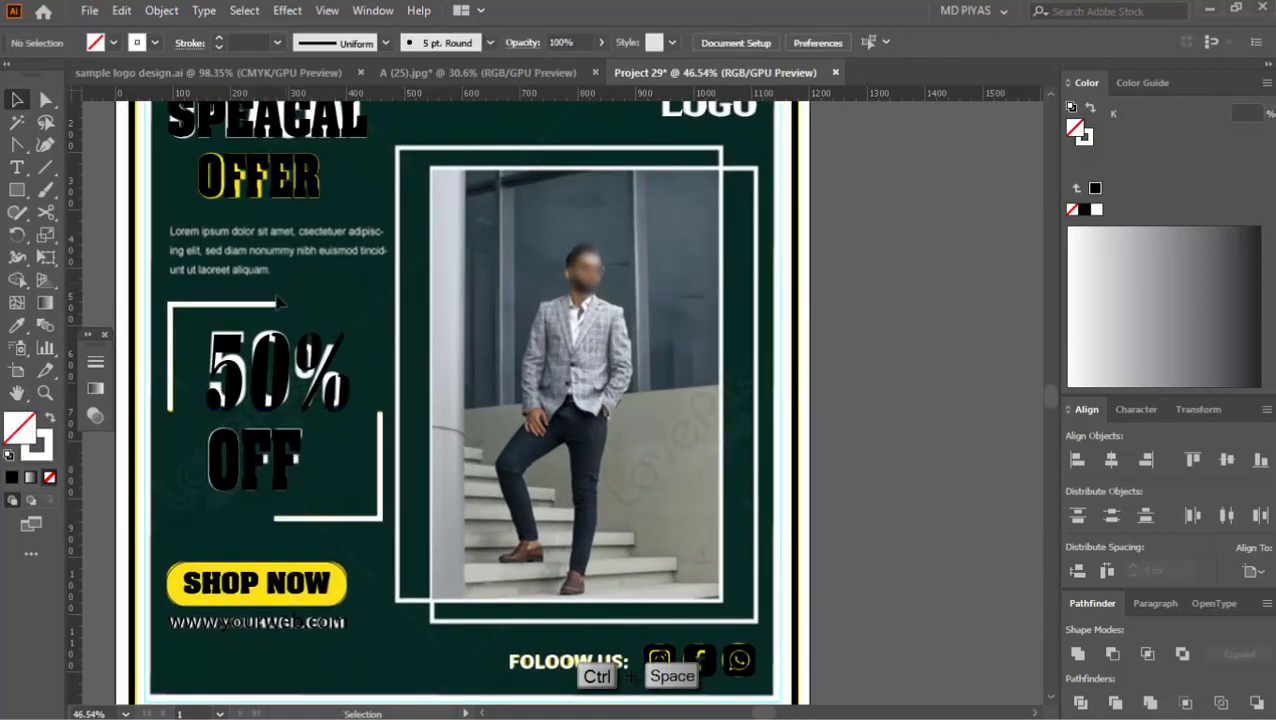
click(171, 306)
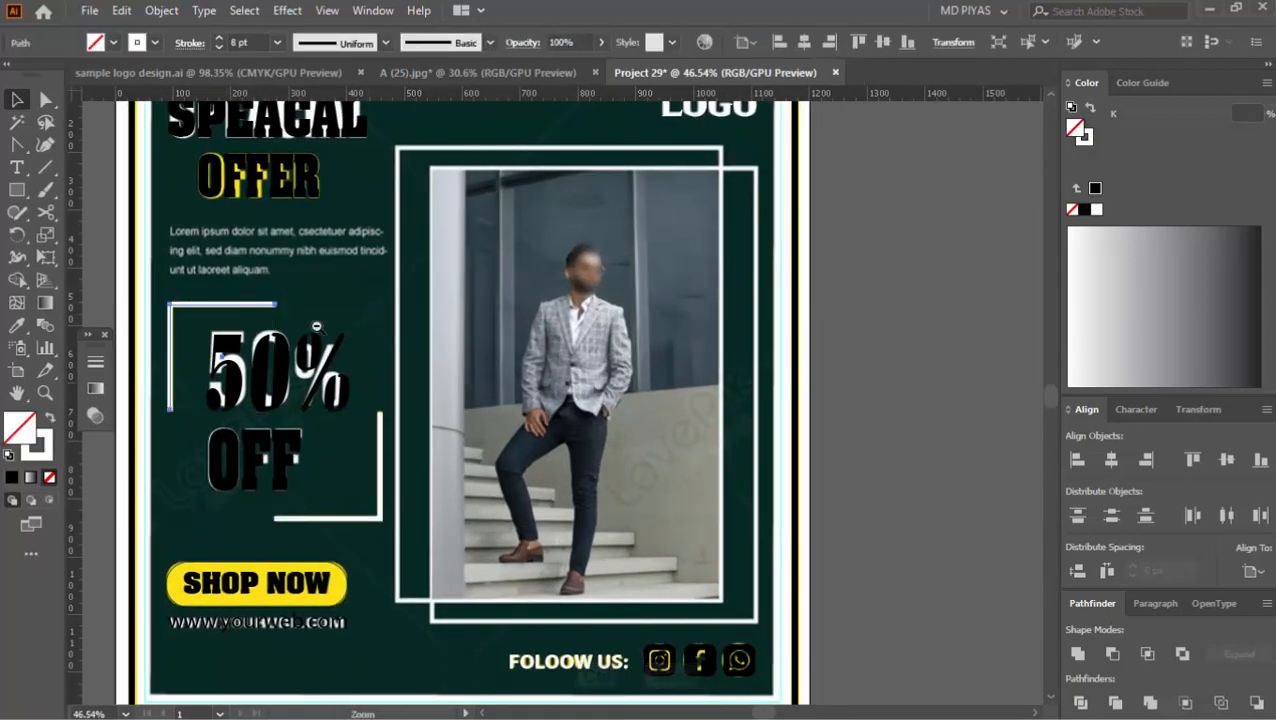
drag(640, 375, 466, 322)
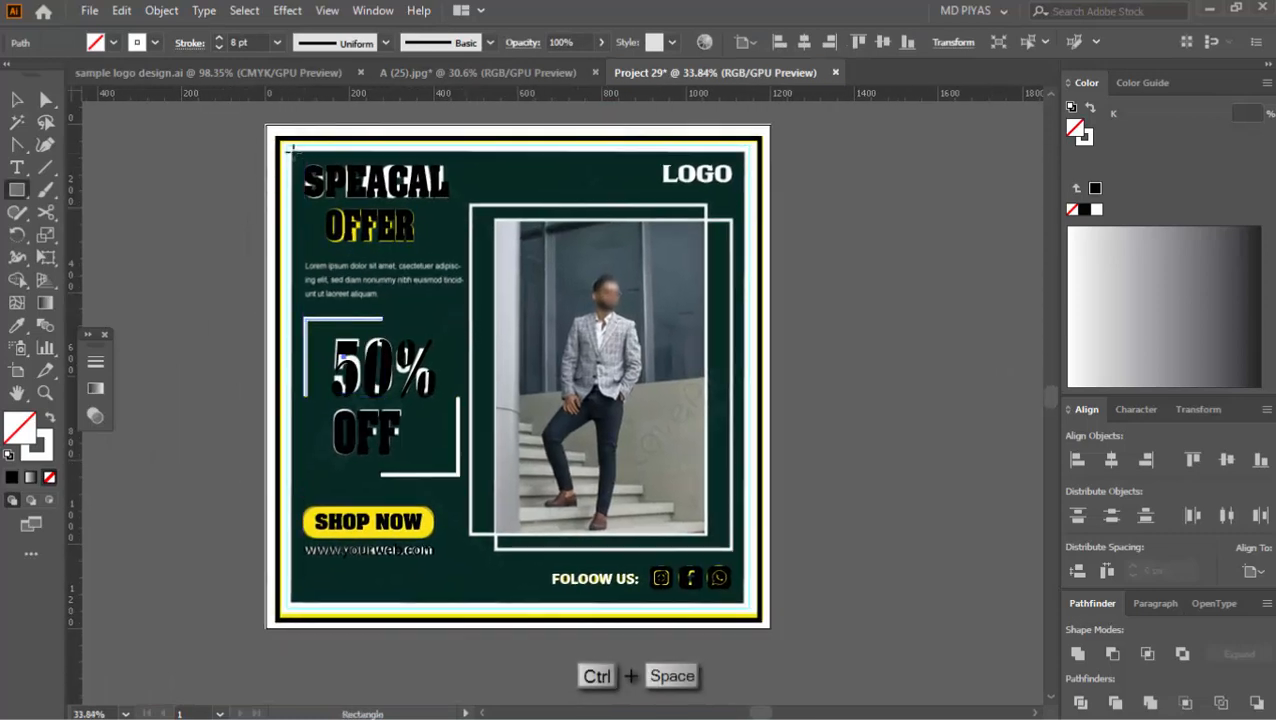
drag(290, 150, 745, 604)
key(v)
click(815, 415)
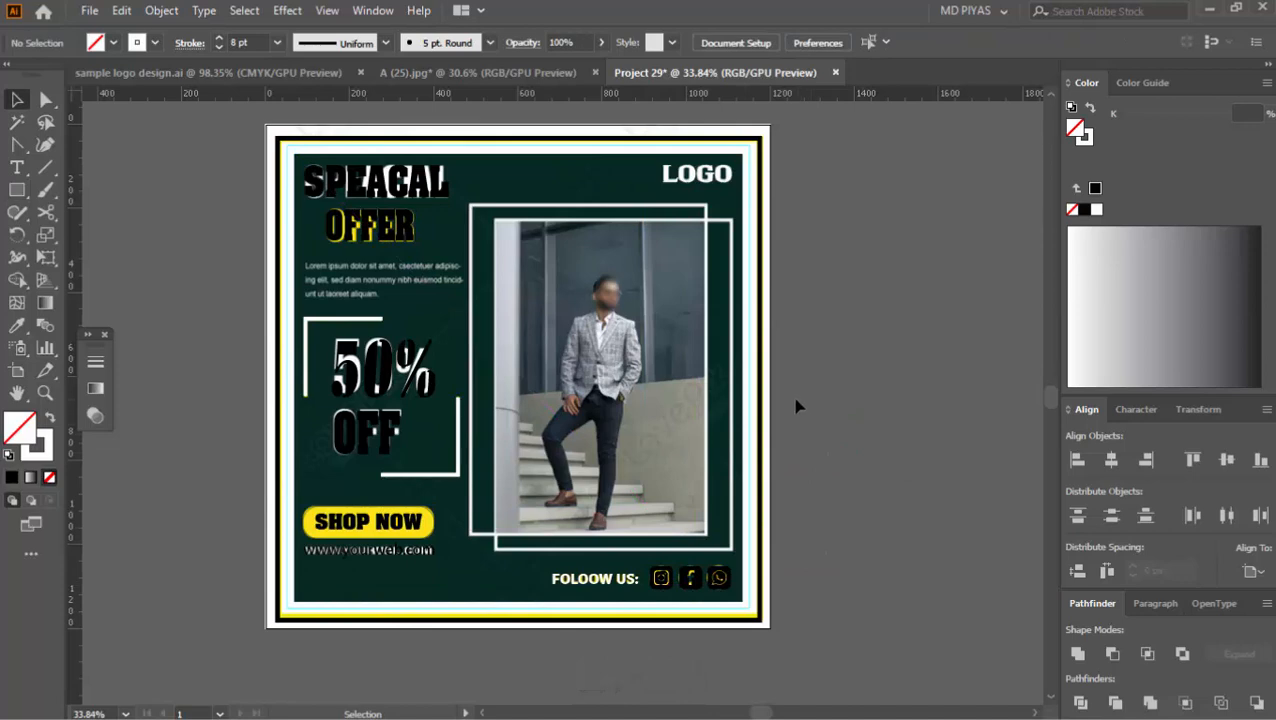
- Draw a white-stroked frame over the reference's rear photo frame and place an offset copy over the front frame
ctrl+click(585, 400)
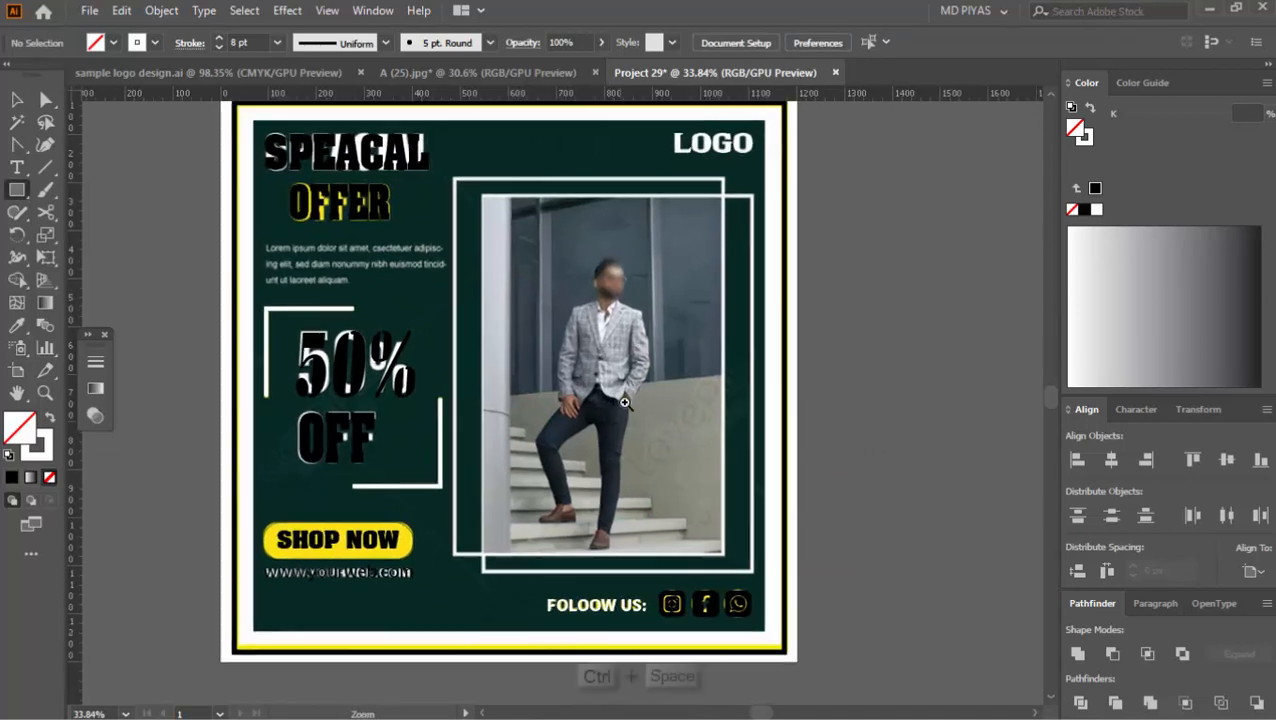
drag(452, 175, 726, 558)
key(v)
drag(587, 367, 617, 390)
click(800, 305)
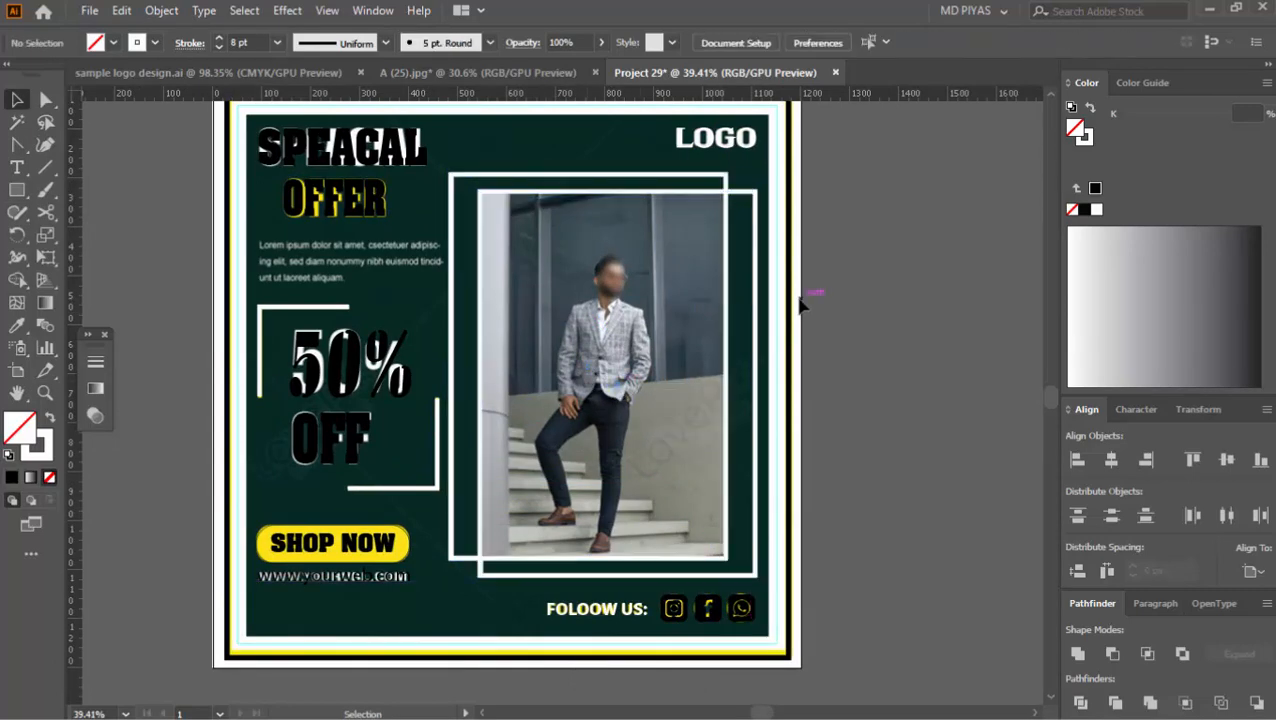
- Draw a rectangle covering the photo area where the two white frames overlap
key(m)
drag(480, 191, 726, 558)
key(v)
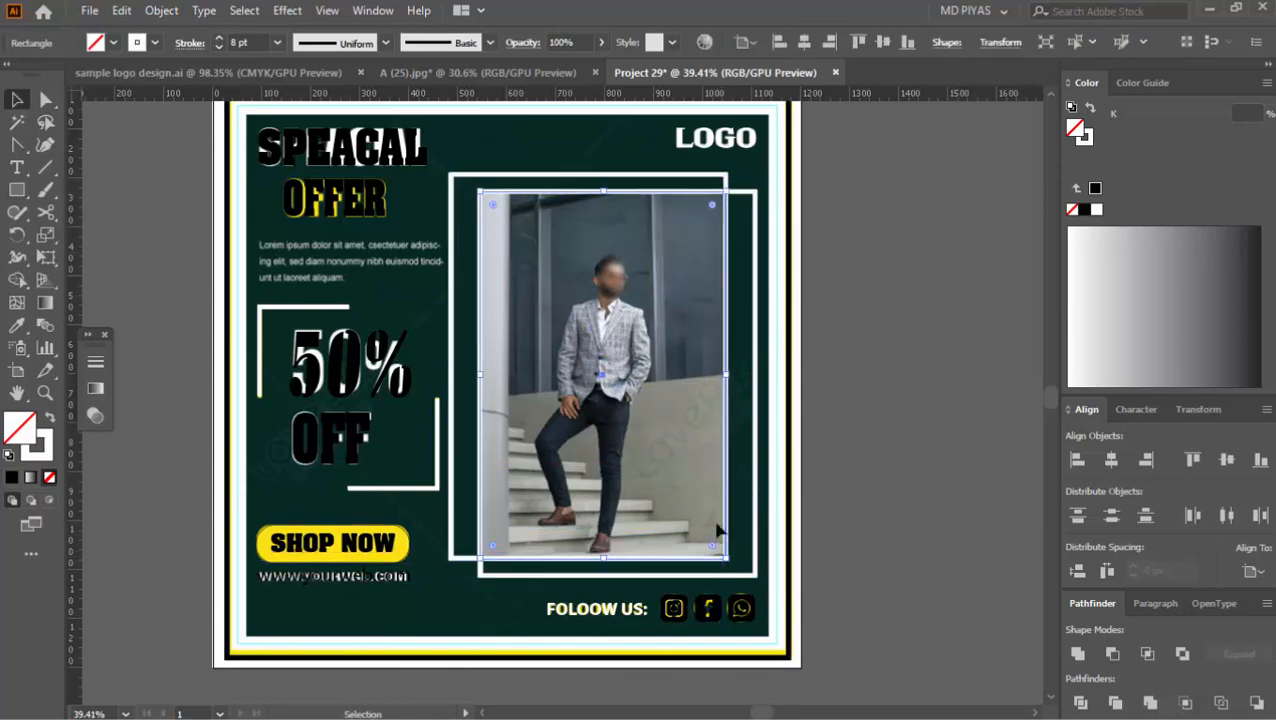
- Unlock the reference design and move it to the empty area left of the artboard
key(ctrl+space)
key(ctrl+alt+2)
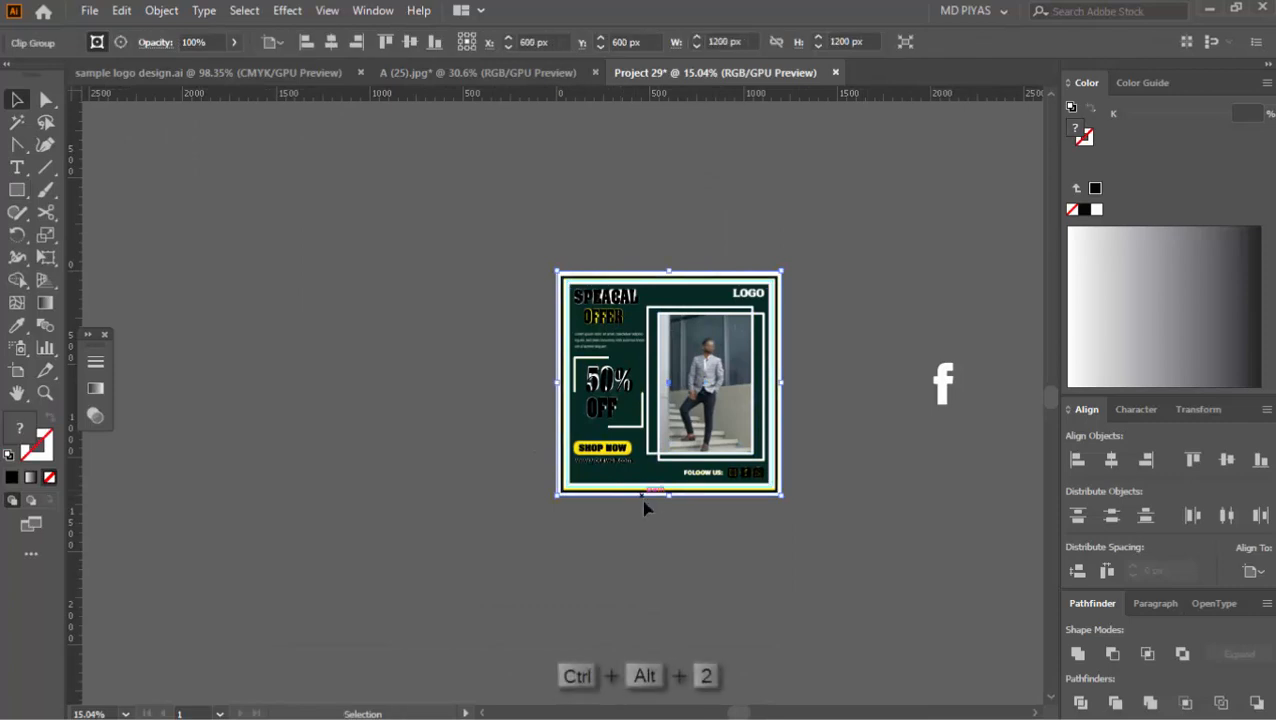
drag(646, 507, 419, 441)
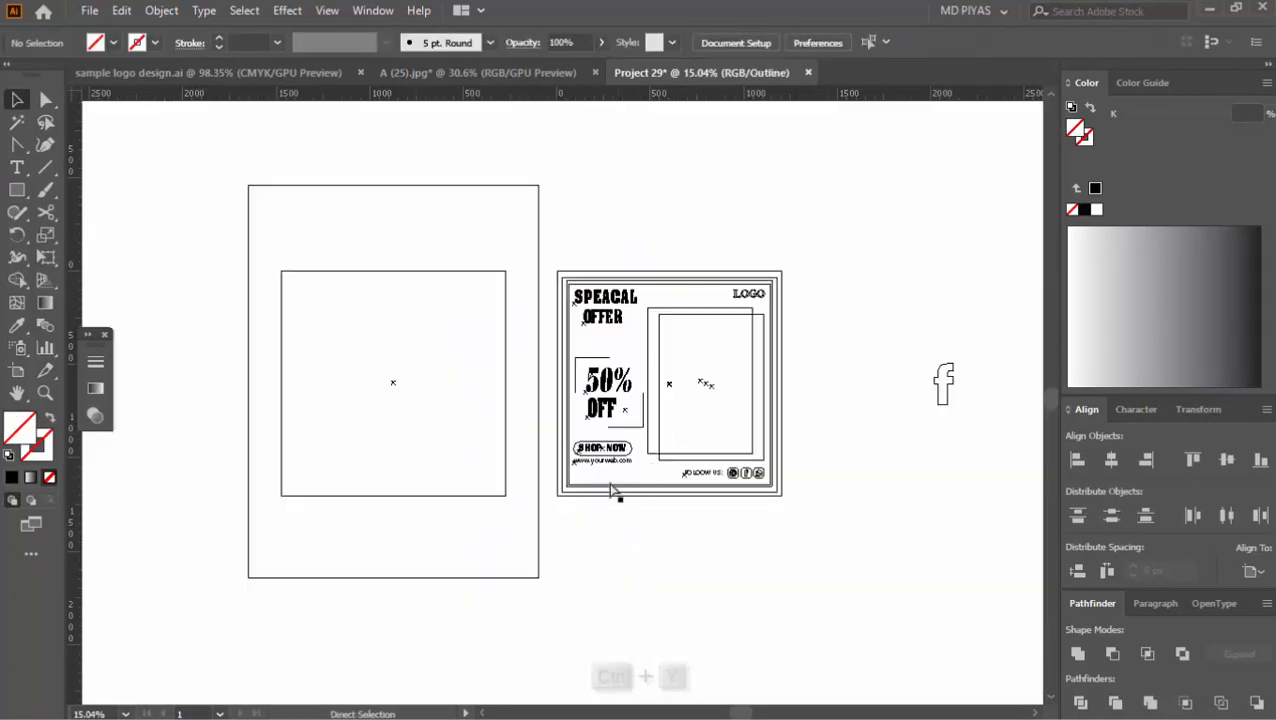
- Fill the inner background rectangle with the dark green sampled from the reference design, leaving it without a stroke
key(ctrl+space)
click(570, 493)
click(596, 465)
key(ctrl+y)
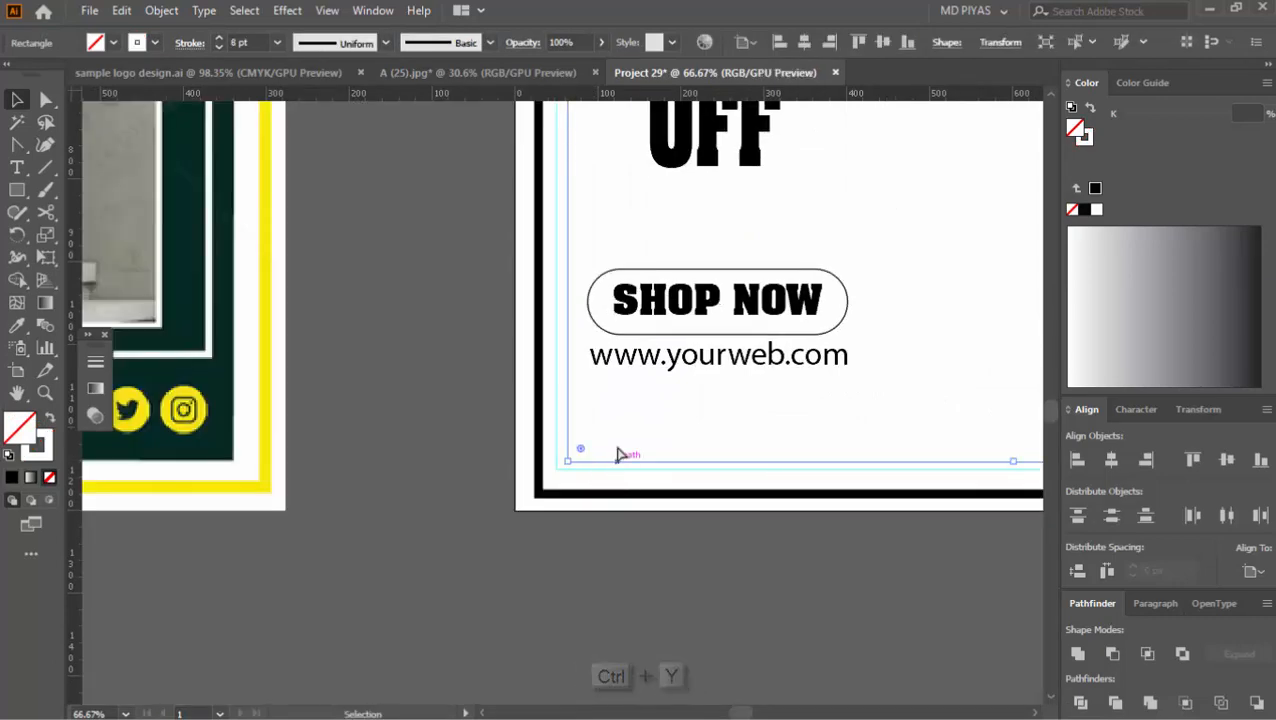
key(ctrl+alt+space)
ctrl+alt+click(432, 368)
ctrl+alt+click(392, 330)
ctrl+click(470, 430)
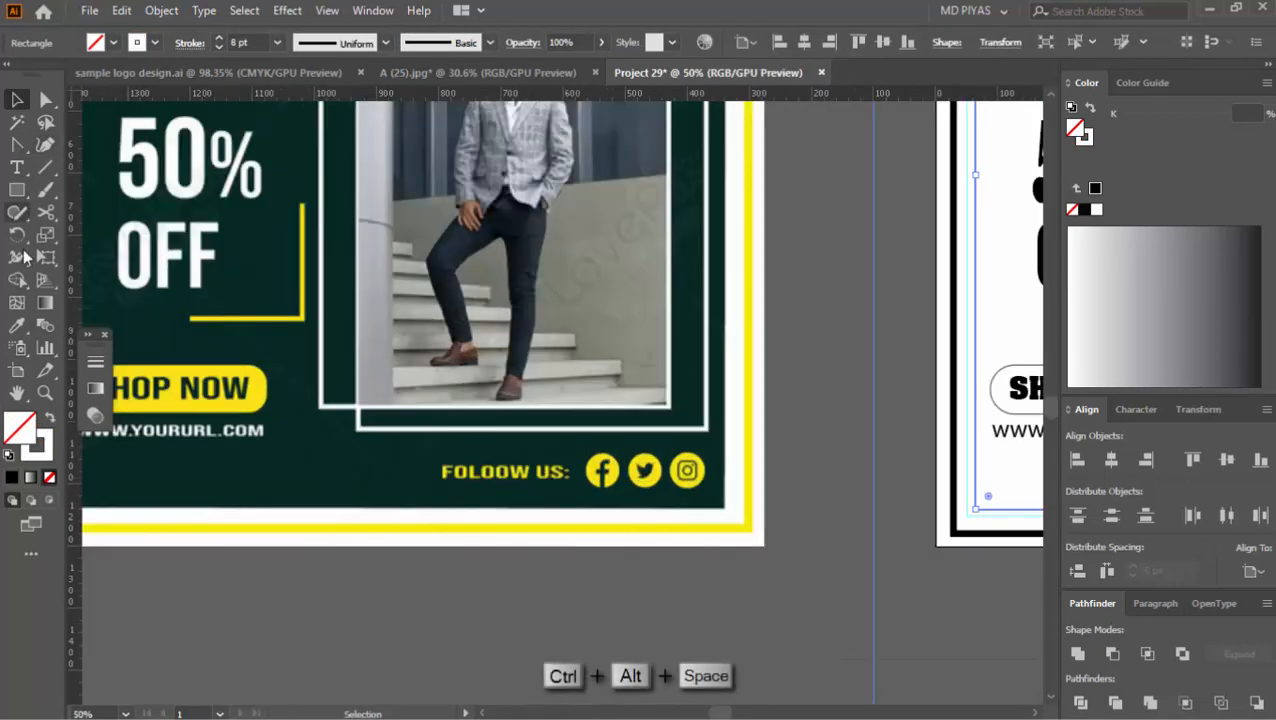
click(18, 325)
key(ctrl+space)
drag(319, 197, 400, 350)
click(456, 237)
key(ctrl+space)
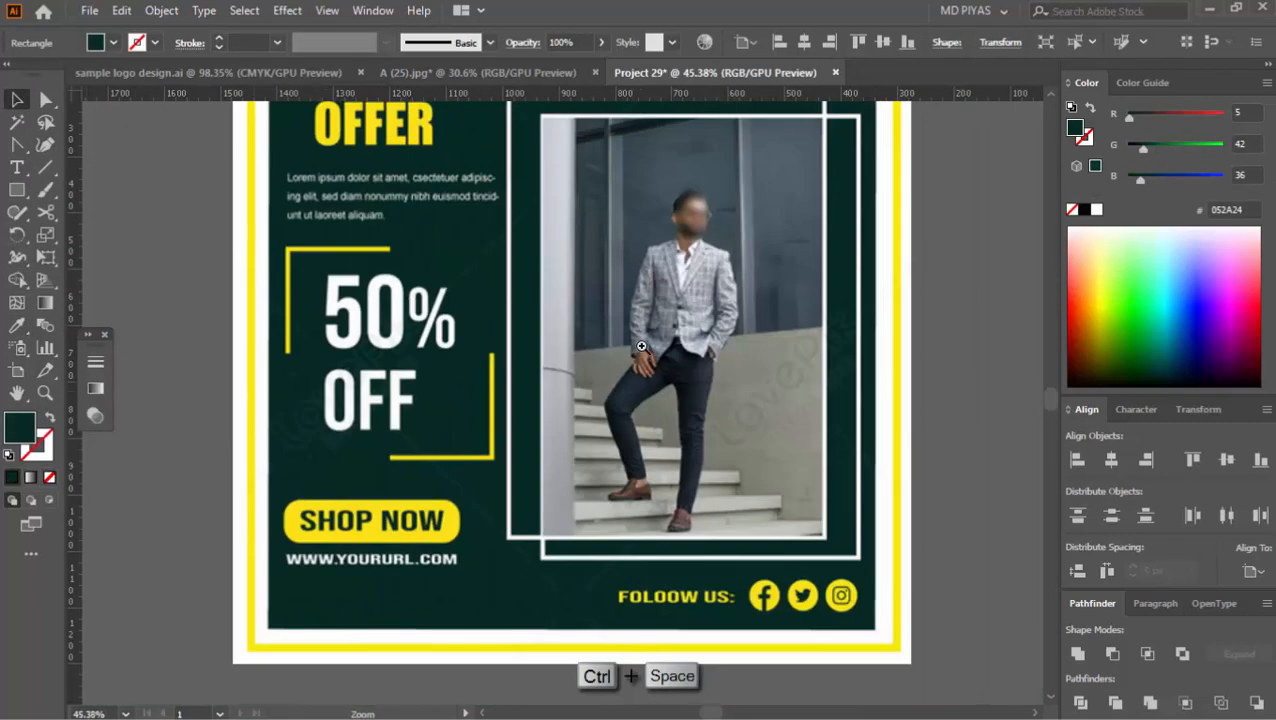
drag(733, 351, 480, 355)
drag(820, 387, 838, 332)
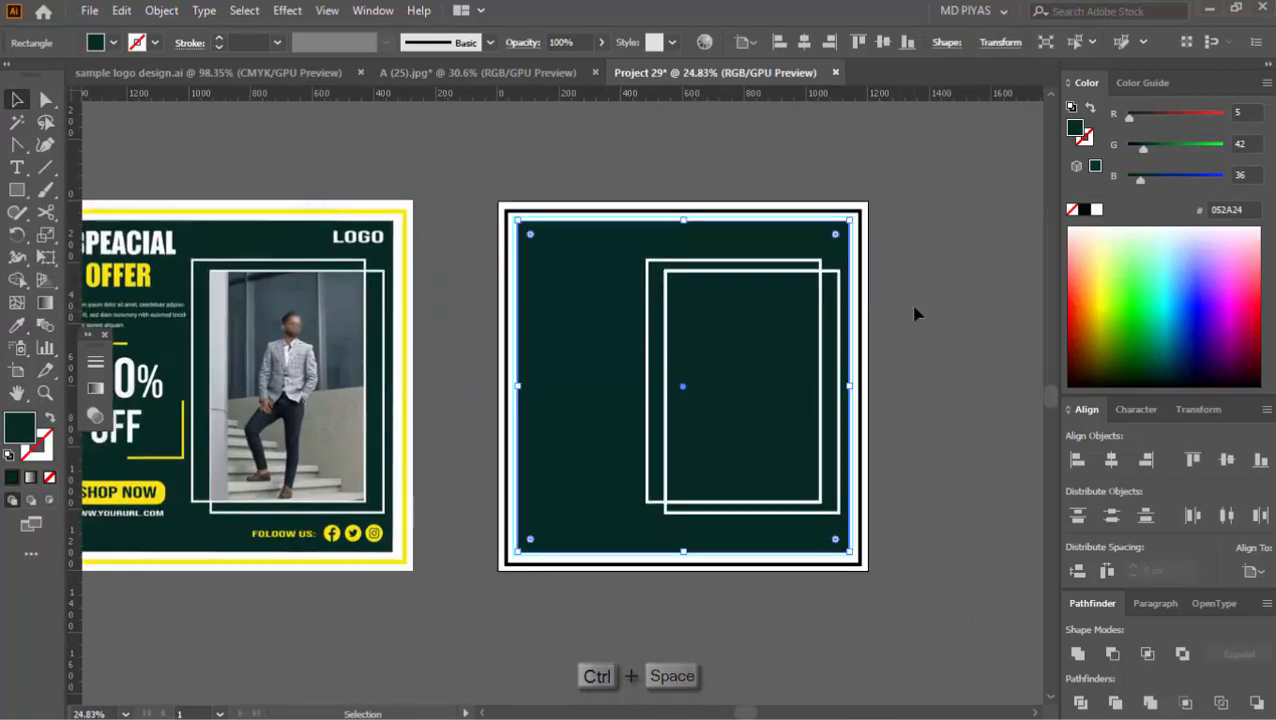
click(914, 313)
- Select the outer border's stroke and switch its colour sliders to CMYK
click(864, 314)
key(space)
drag(407, 299, 558, 299)
key(ctrl+space)
drag(338, 322, 493, 344)
key(space)
key(ctrl+space)
drag(905, 253, 684, 290)
click(1266, 84)
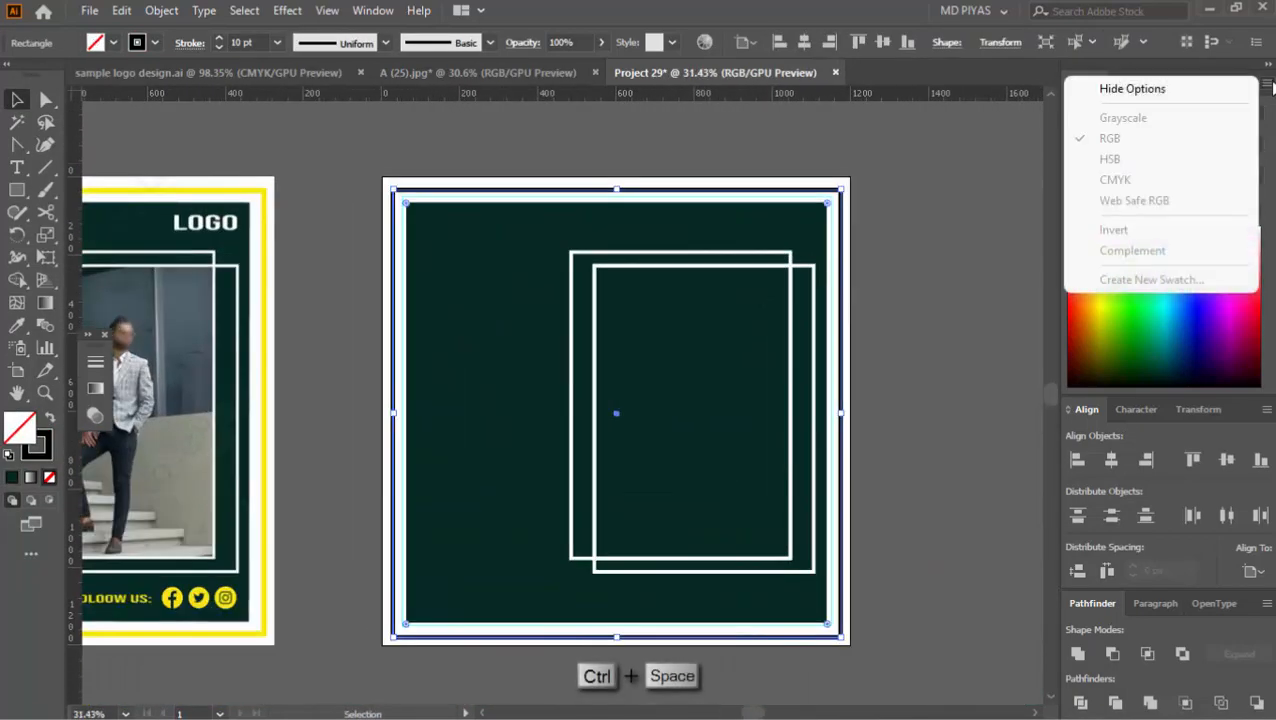
click(49, 453)
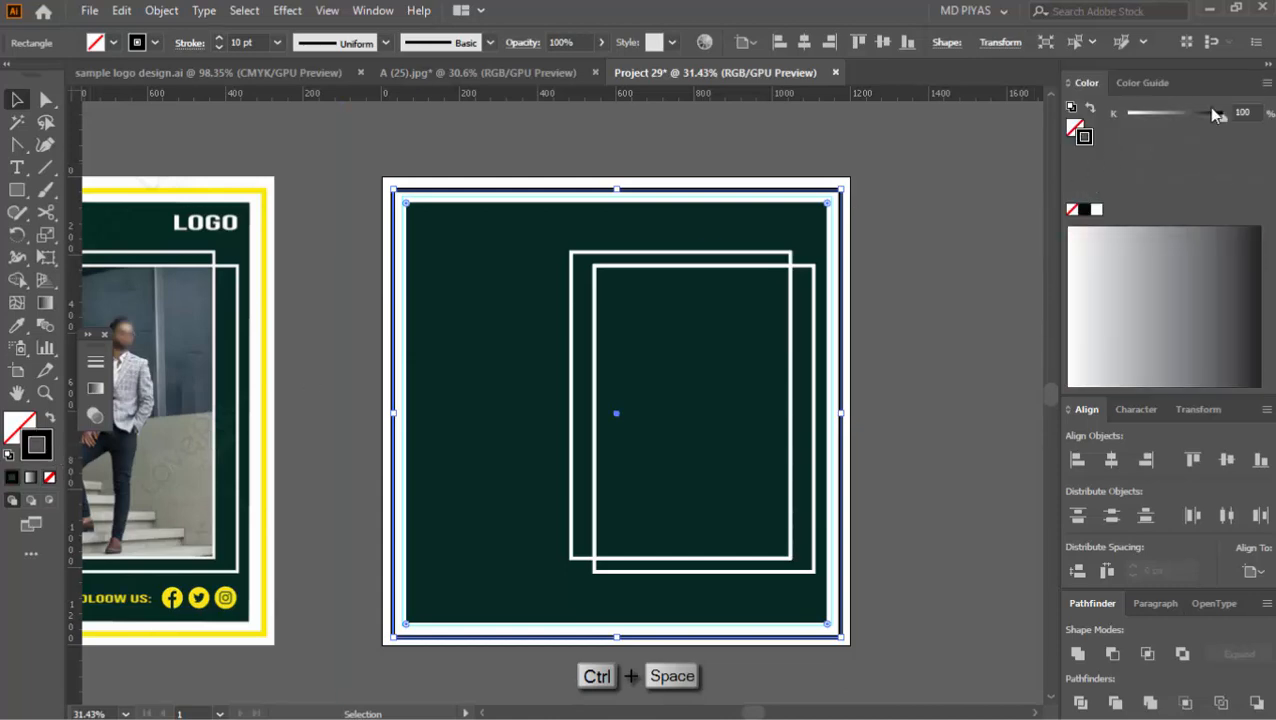
click(1268, 84)
click(1131, 180)
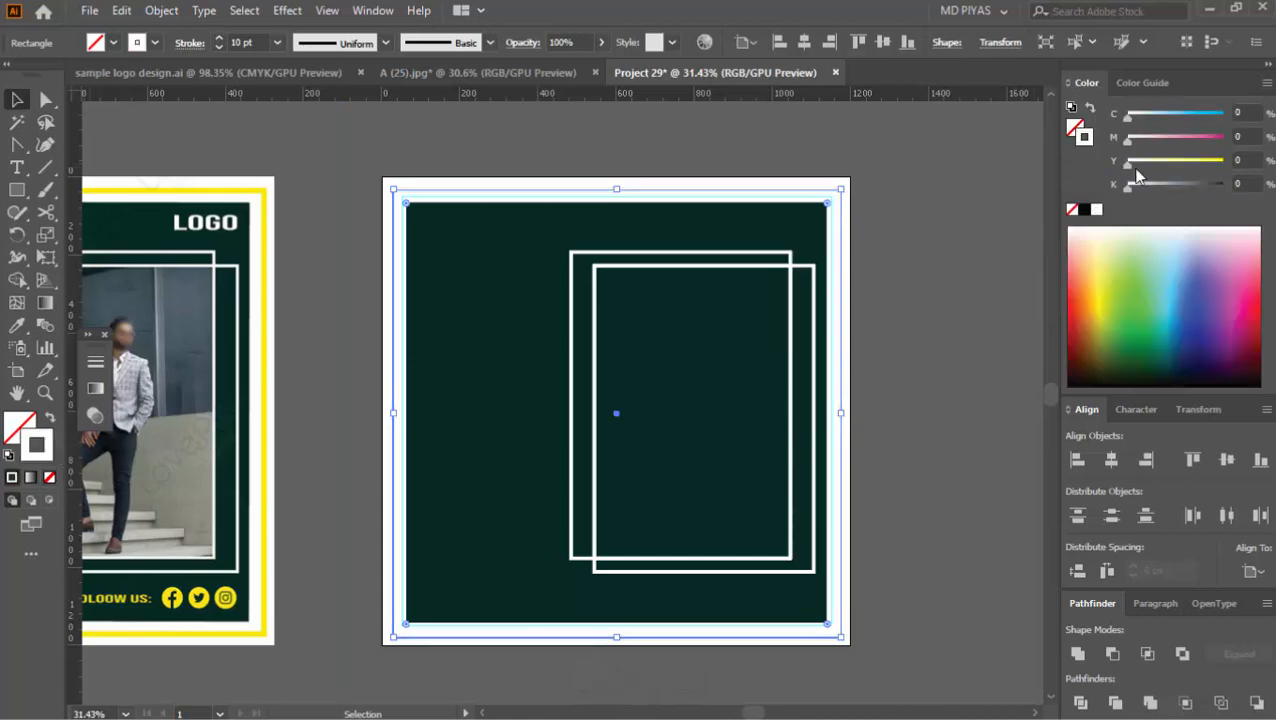
- Set the outer border's stroke colour to 100% yellow and 0% magenta
mouse_move(1223, 164)
mouse_down()
mouse_move(1255, 156)
mouse_move(1143, 147)
mouse_up()
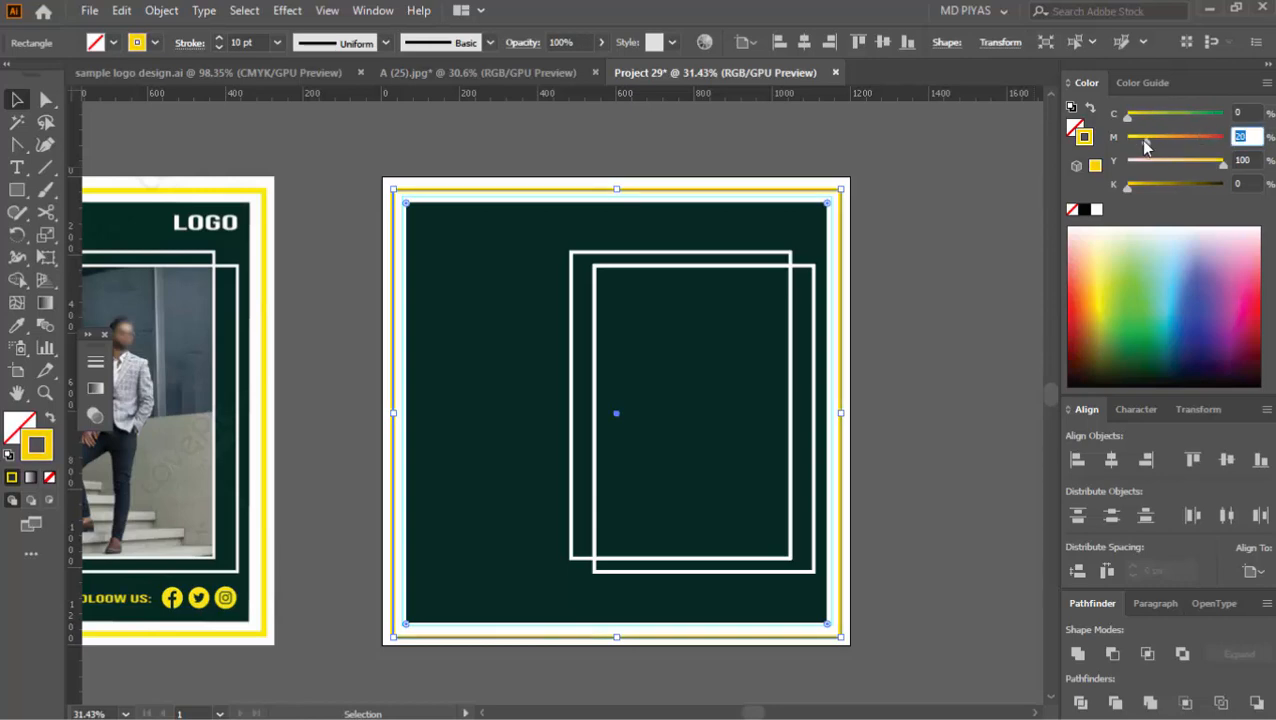
text(0)
key(Return)
click(940, 223)
- Change the outer border's stroke colour to 10% cyan, 15% magenta and 100% yellow
key(ctrl+space)
drag(824, 211, 826, 260)
click(826, 260)
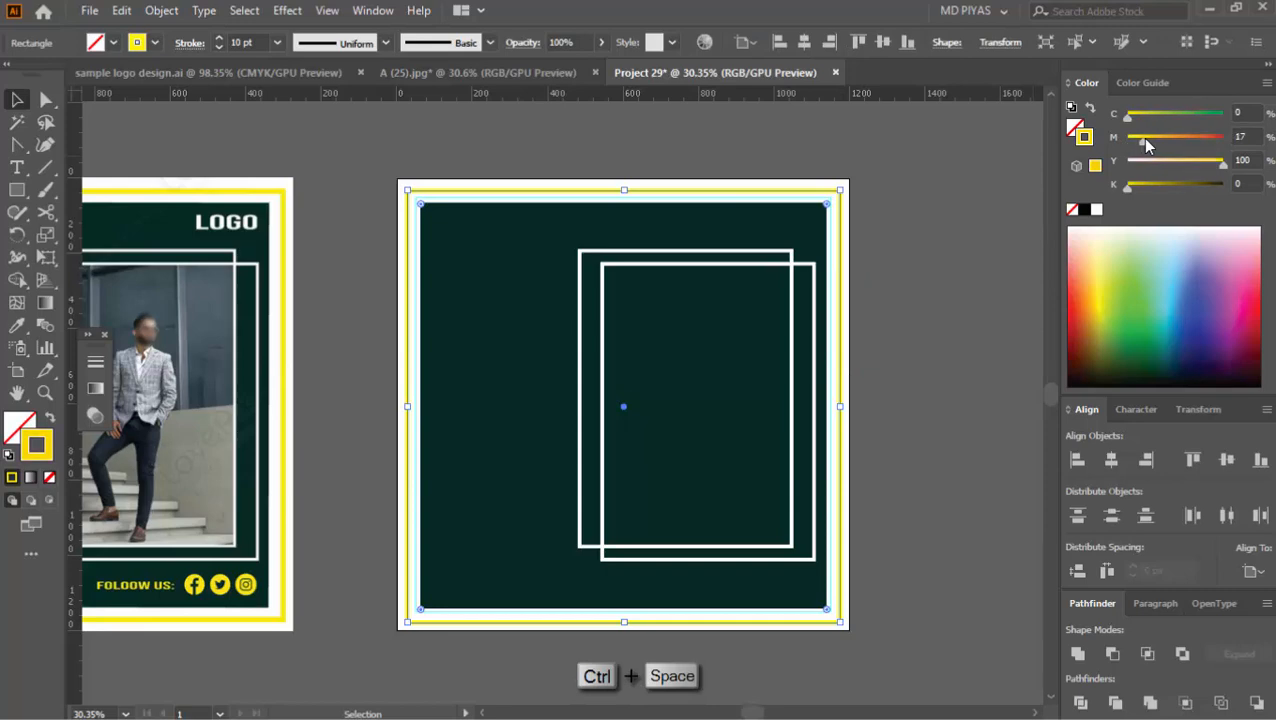
drag(1146, 141, 1141, 141)
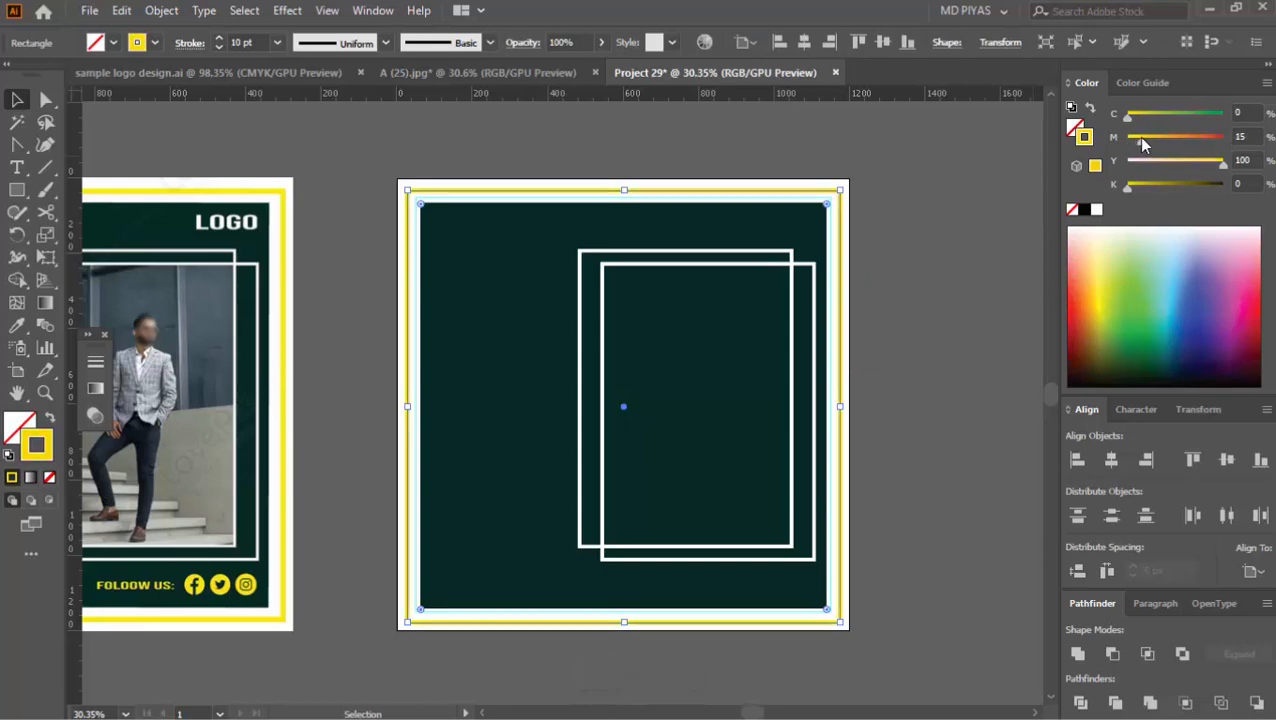
click(900, 262)
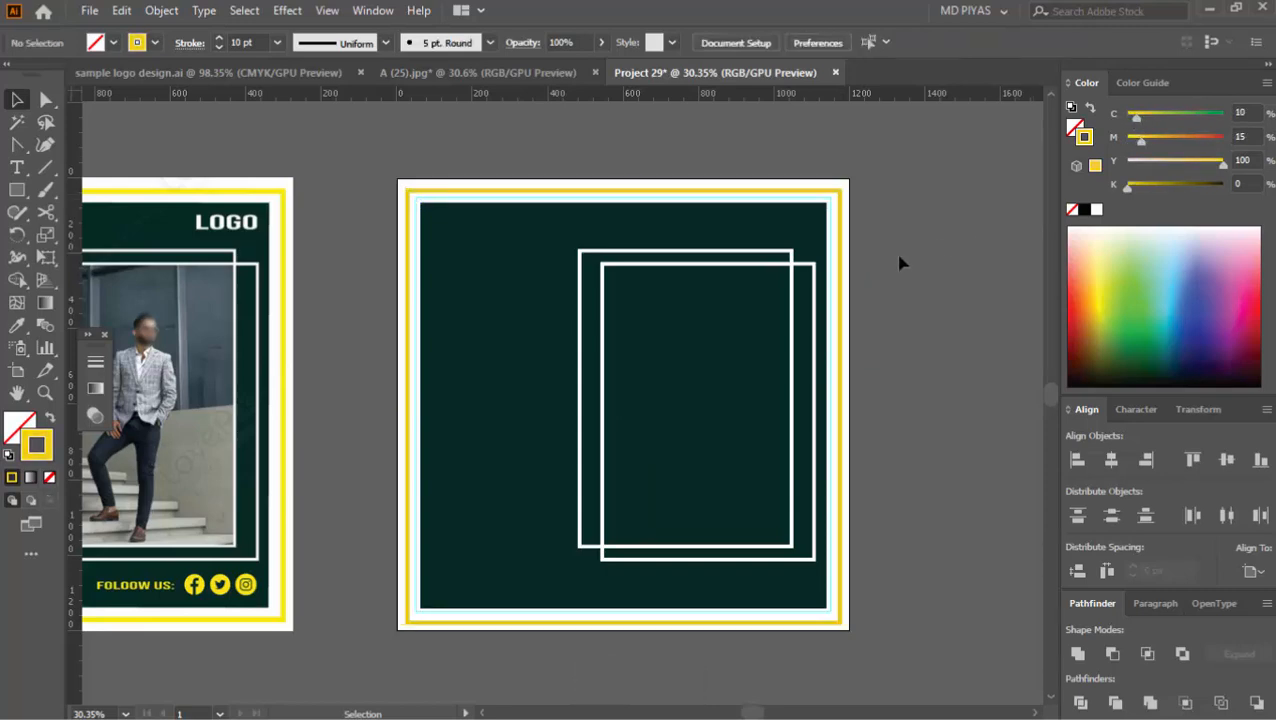
key(ctrl+space)
mouse_move(847, 199)
mouse_down()
mouse_move(1233, 140)
mouse_move(789, 285)
mouse_move(868, 268)
mouse_move(869, 256)
mouse_up()
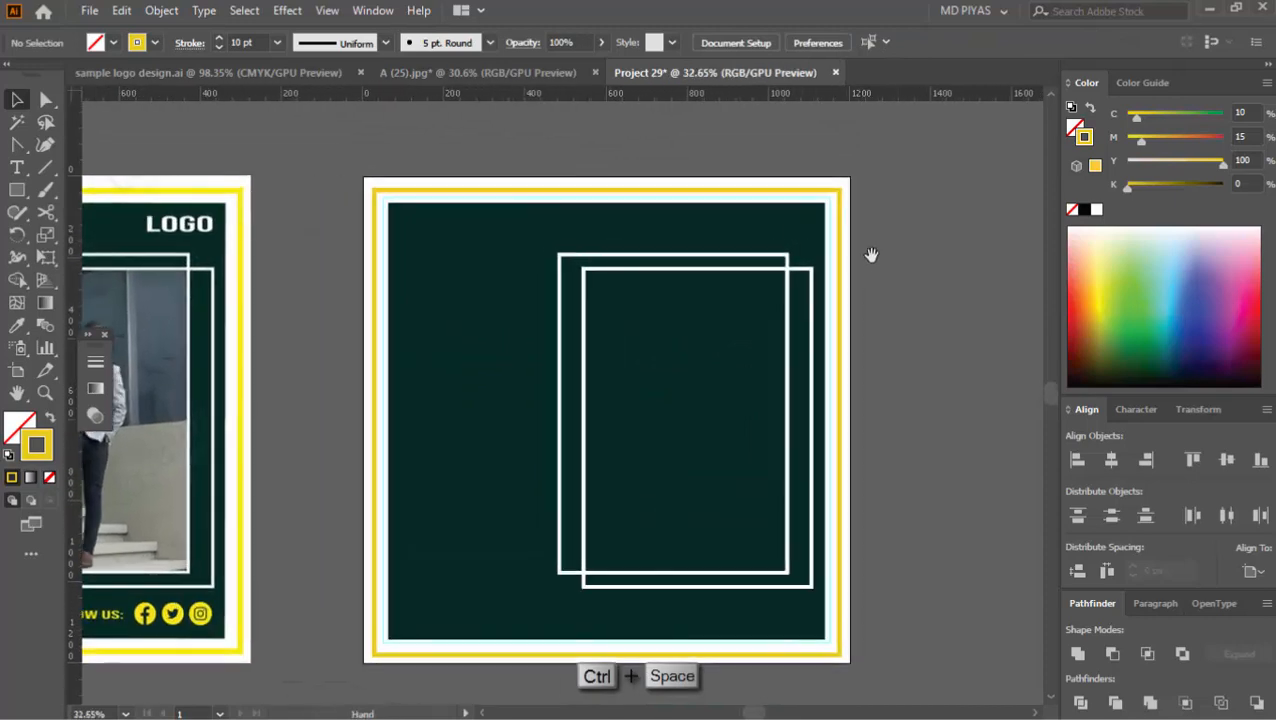
- Change the outer border's stroke colour to an orange with 0% cyan, 60% magenta and 100% yellow
click(840, 235)
drag(1143, 141, 1189, 138)
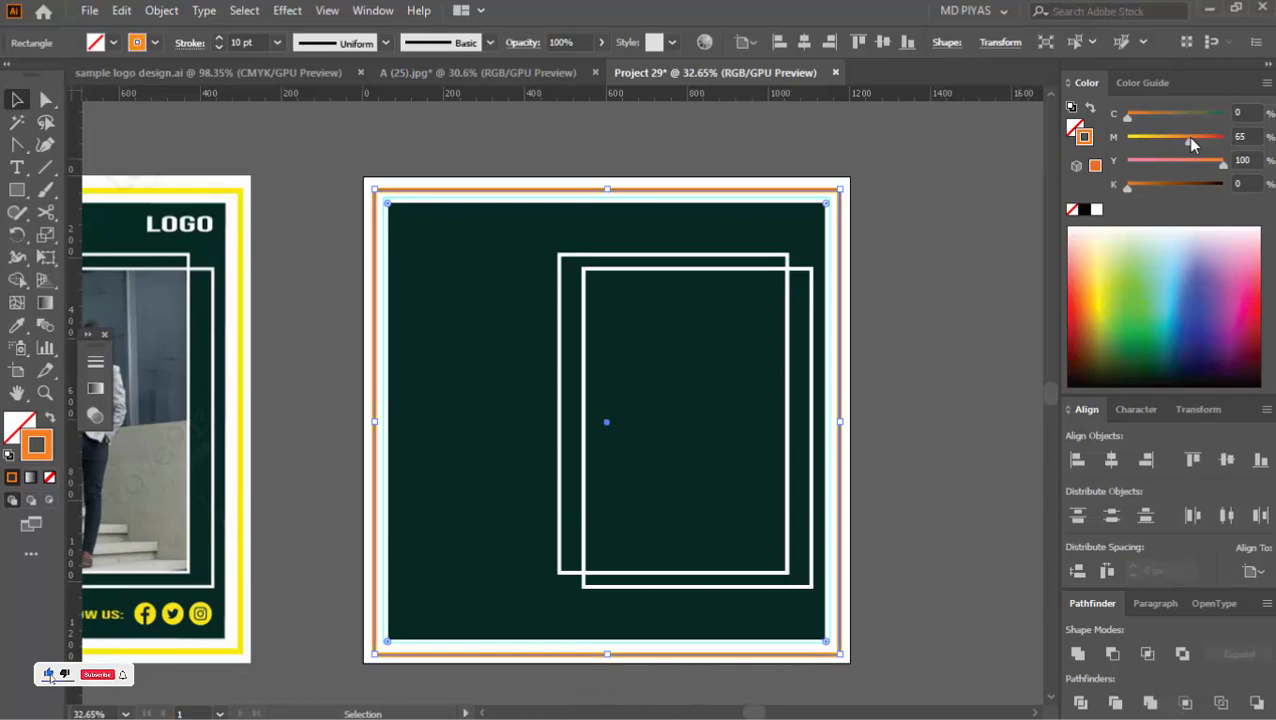
text(3)
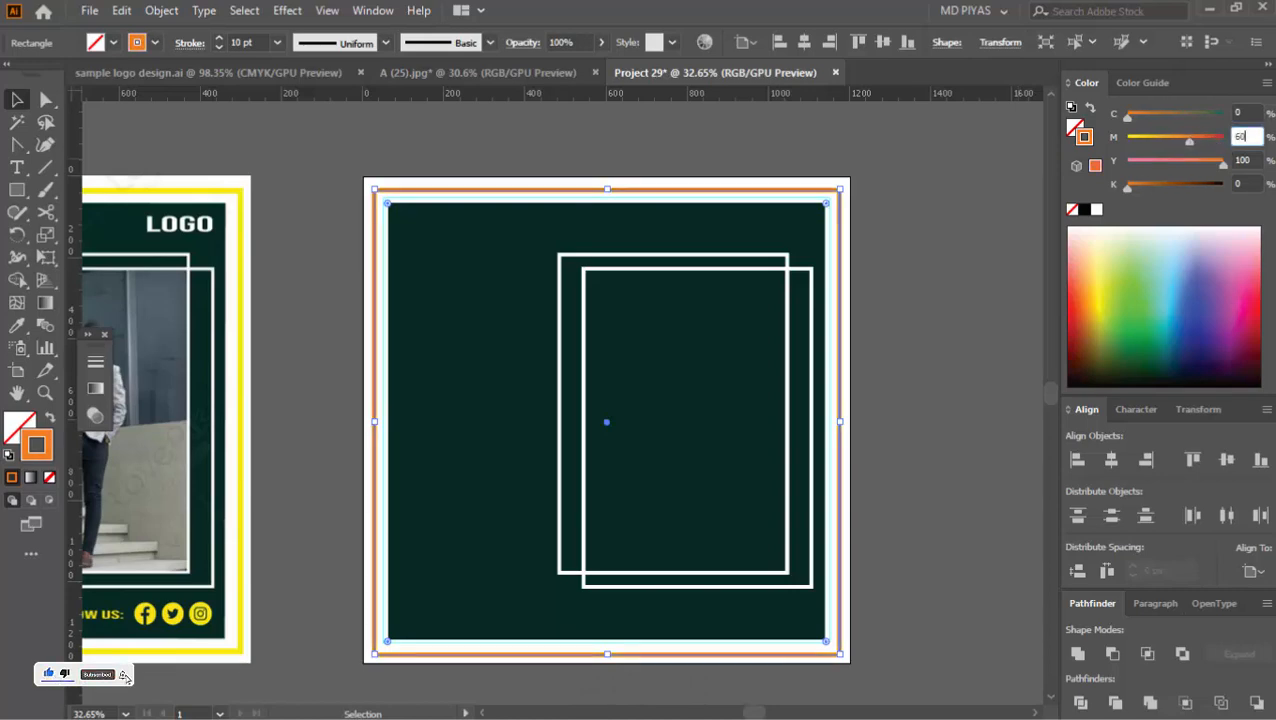
click(914, 291)
drag(878, 291, 800, 334)
drag(812, 334, 783, 334)
click(897, 238)
- Apply the yellow sampled from the reference's "OFFER" text to the outer border rectangle
drag(140, 209, 255, 222)
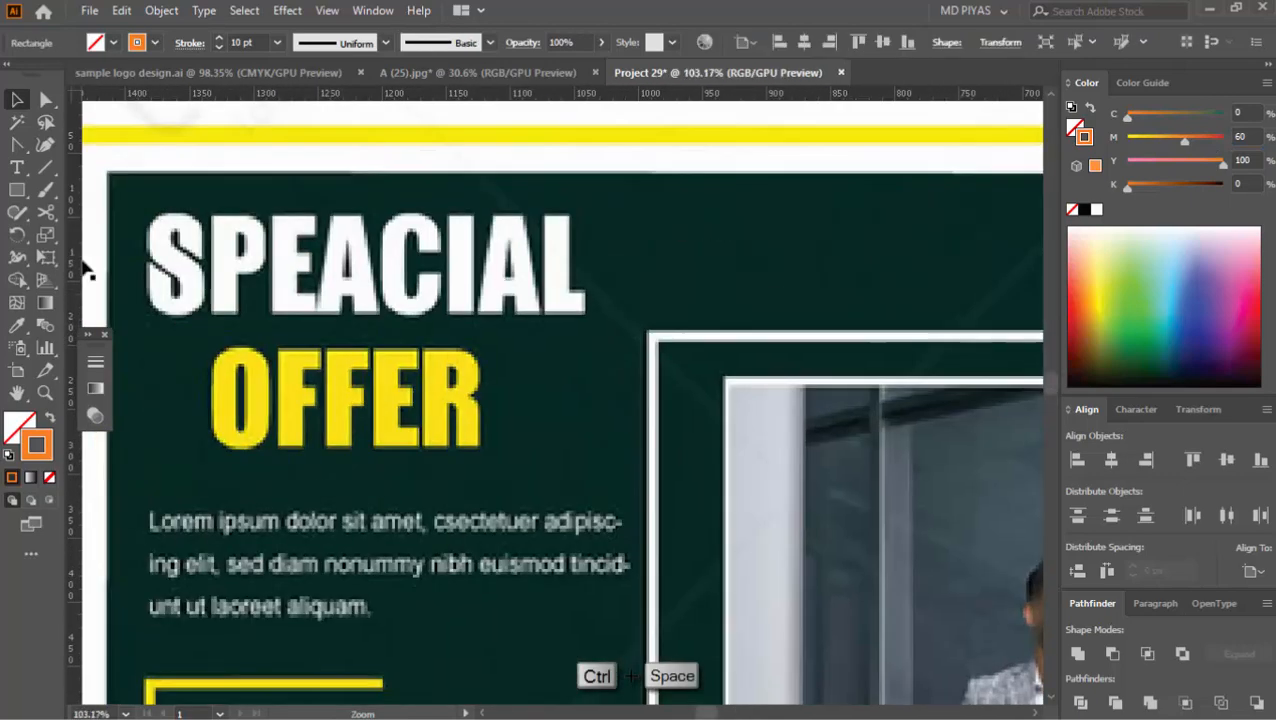
click(281, 373)
click(17, 100)
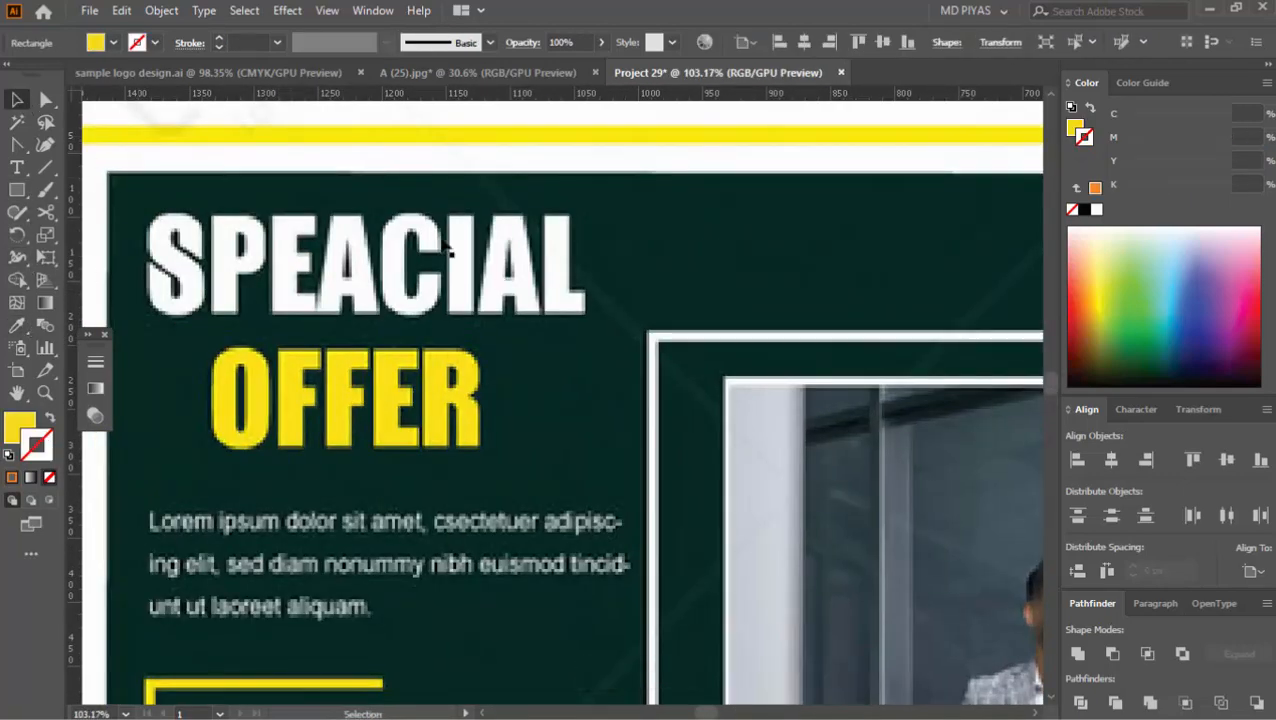
drag(691, 369, 597, 374)
key(ctrl+z)
- Turn the outer border's yellow fill into a stroke and set its weight to 15 pt
drag(717, 418, 912, 295)
click(910, 296)
click(740, 319)
key(shift+x)
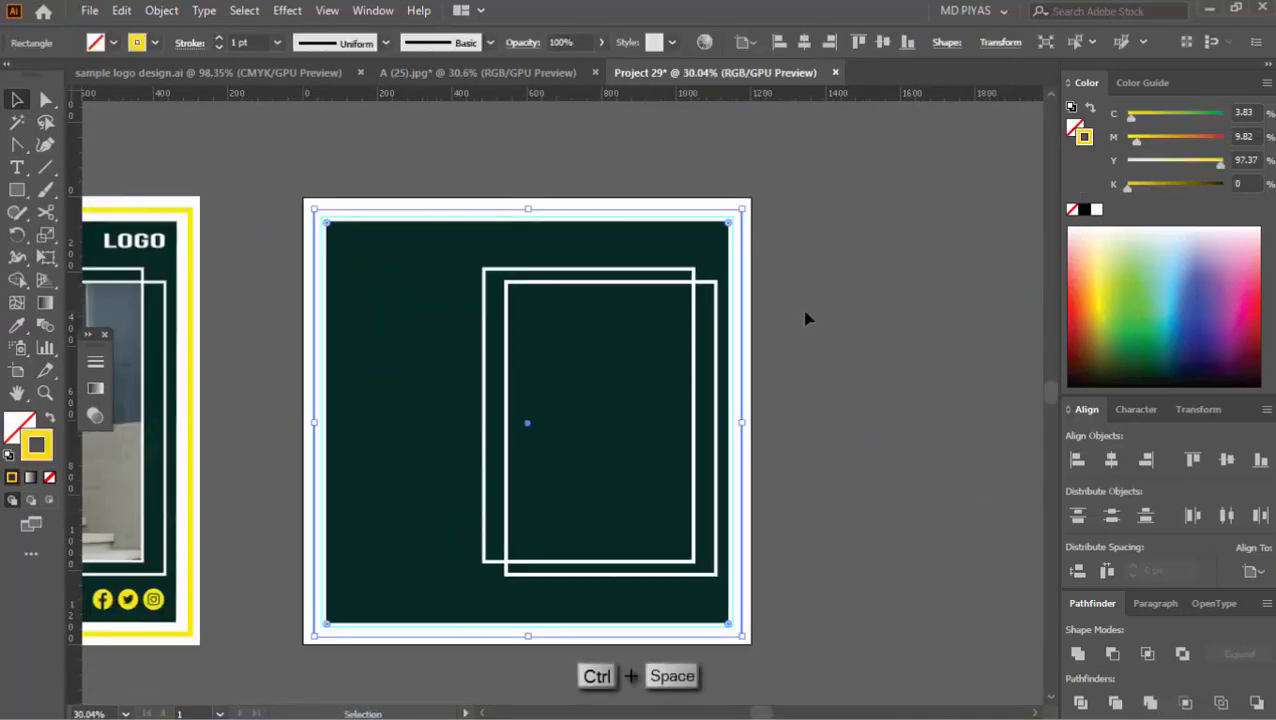
key(Return)
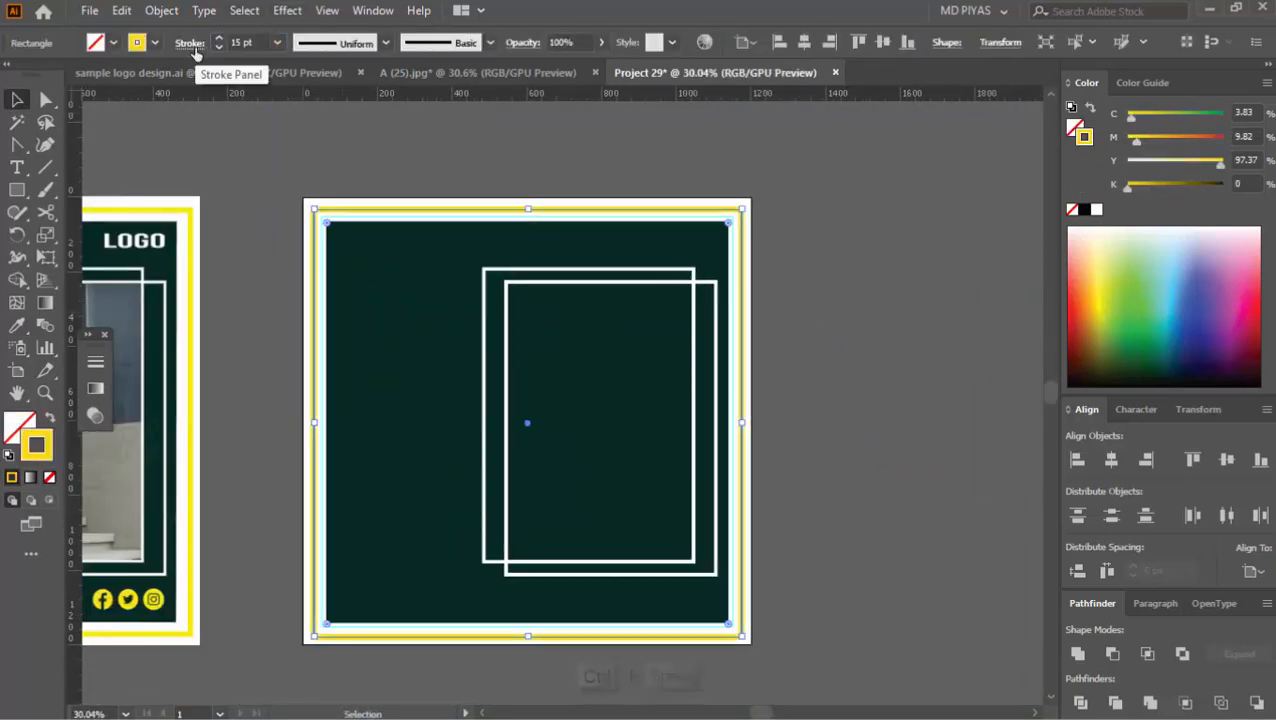
- Send the dark green background rectangle behind all the other artwork
click(441, 180)
mouse_move(321, 238)
mouse_down()
mouse_move(541, 293)
mouse_move(575, 380)
mouse_move(691, 323)
mouse_up()
drag(630, 336, 470, 292)
click(752, 290)
key(ctrl+shift+bracketleft)
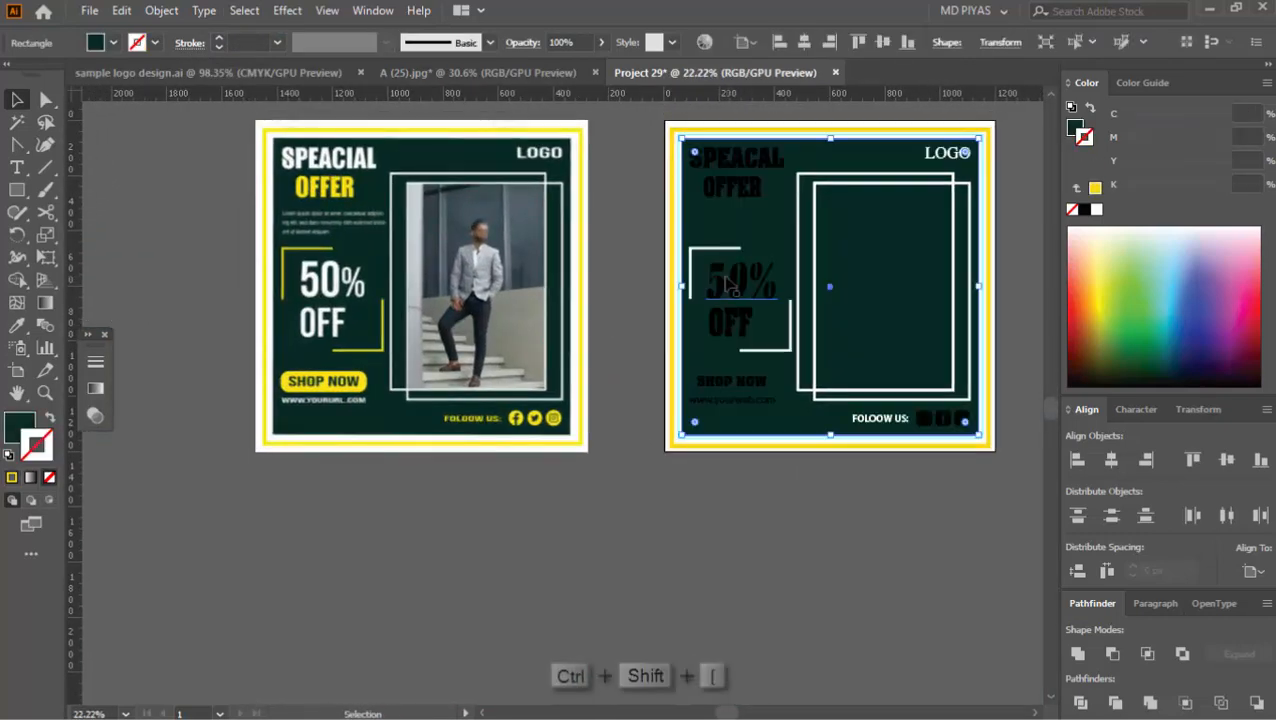
- Fill the "50%" and "OFF" texts with white
click(664, 256)
drag(664, 256, 713, 300)
click(713, 300)
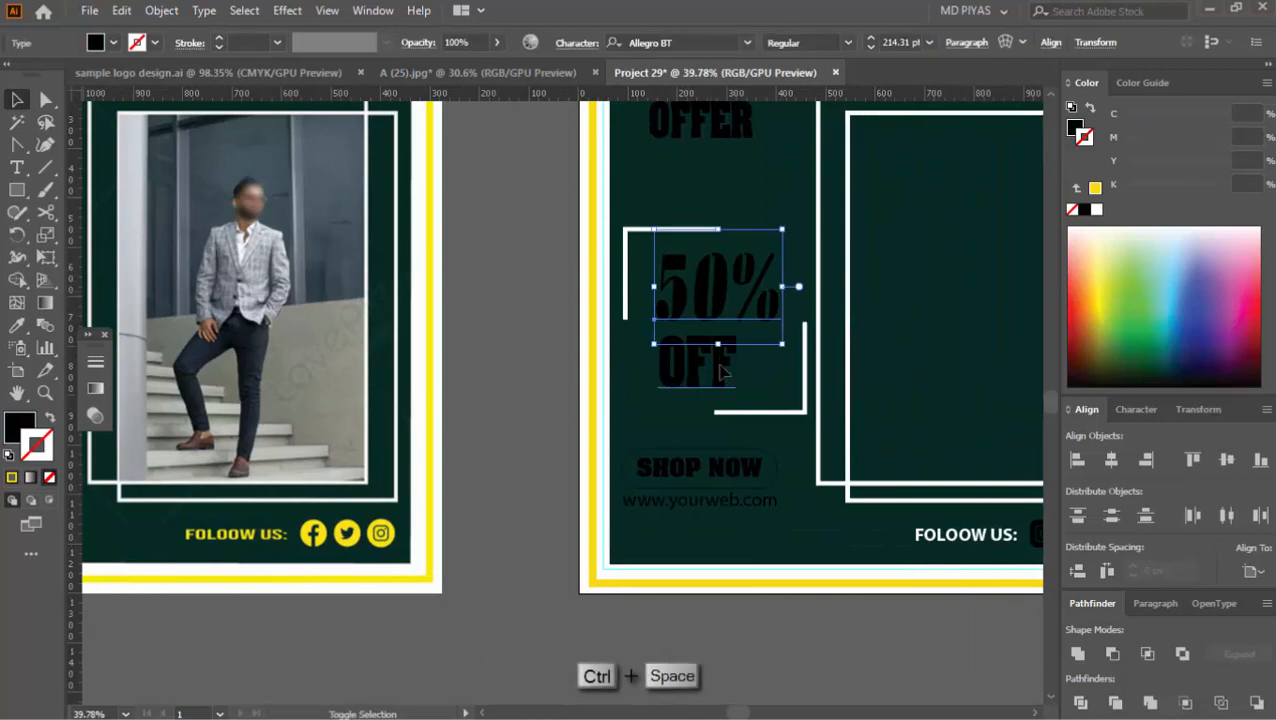
shift+click(725, 372)
click(1097, 210)
click(566, 344)
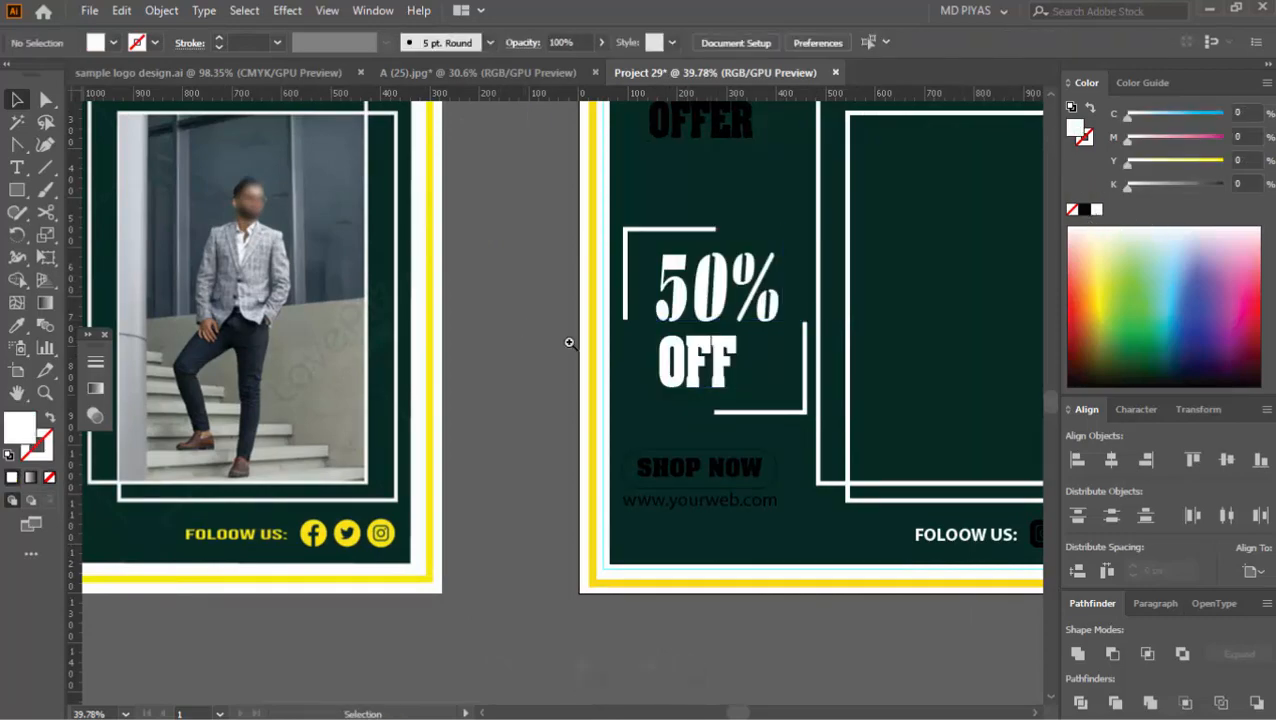
- Fill the "SPEACAL" heading with white
drag(562, 344, 515, 214)
drag(580, 160, 612, 172)
click(660, 174)
click(1097, 210)
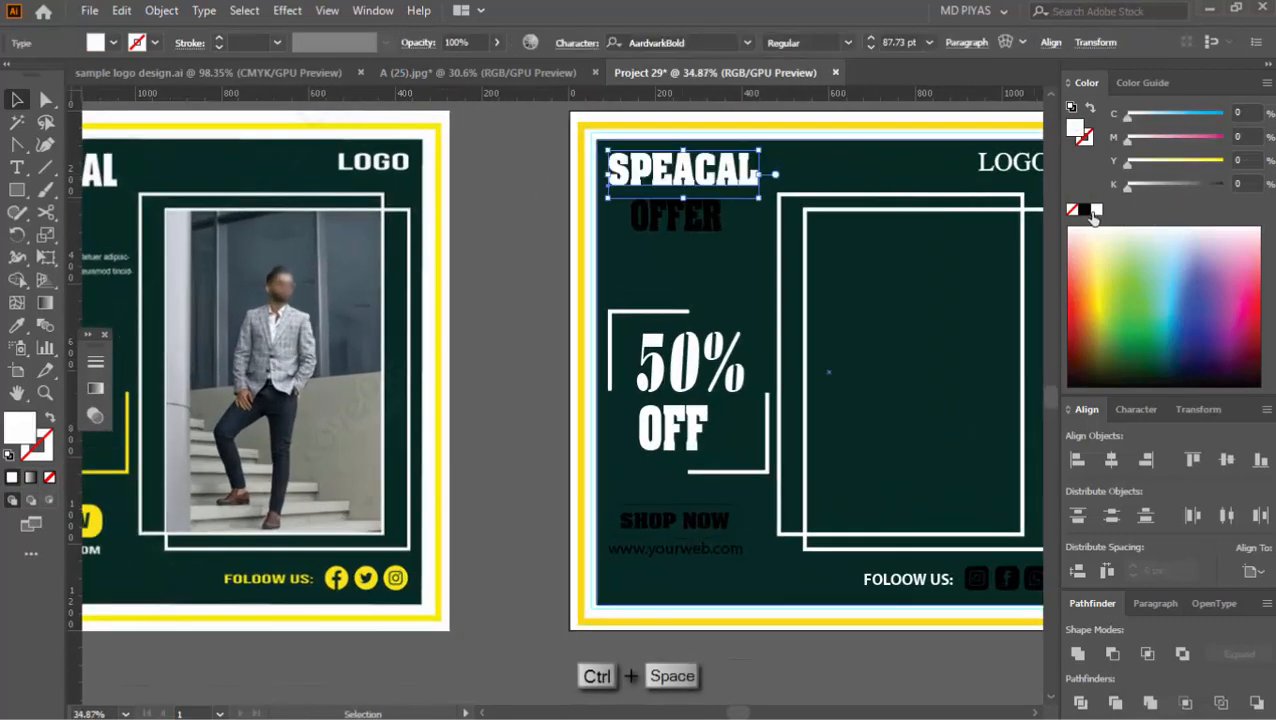
- Colour the "OFFER" text with the yellow sampled from the reference's "OFFER" text
drag(497, 281, 480, 282)
drag(482, 282, 579, 282)
click(742, 234)
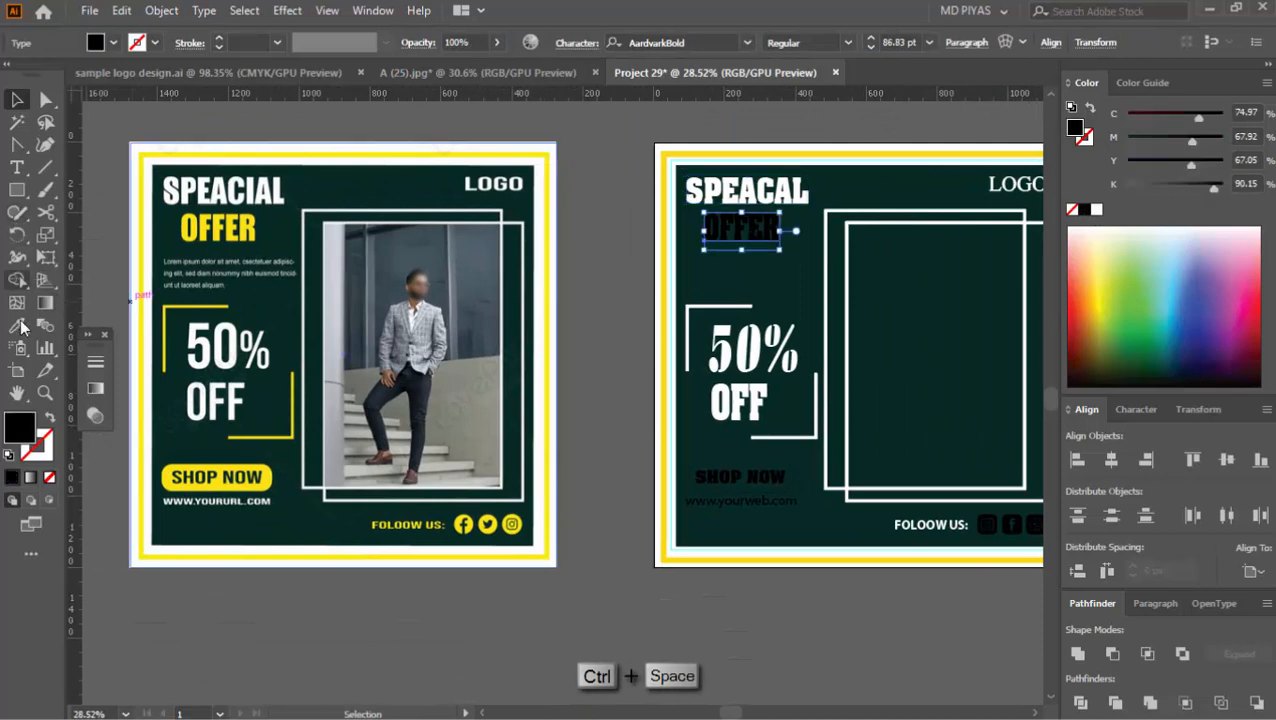
click(19, 326)
click(234, 229)
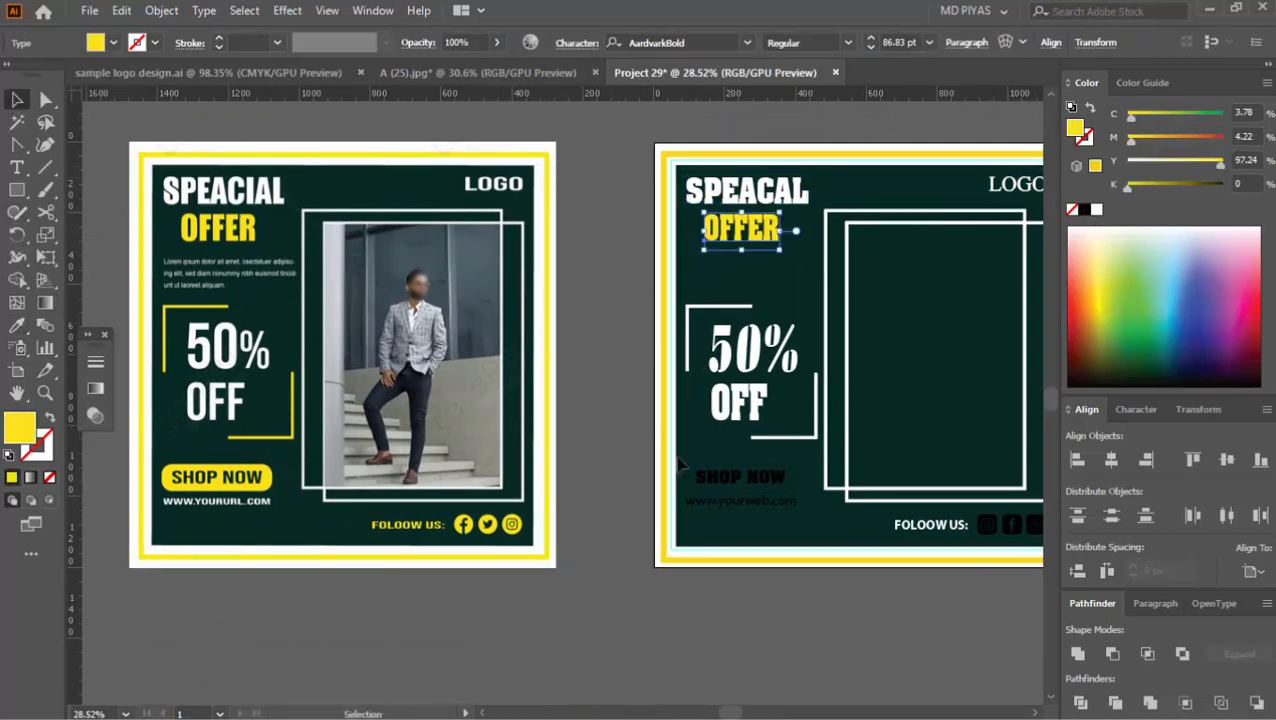
- Fill the web address text below the button with white
click(748, 503)
click(1097, 210)
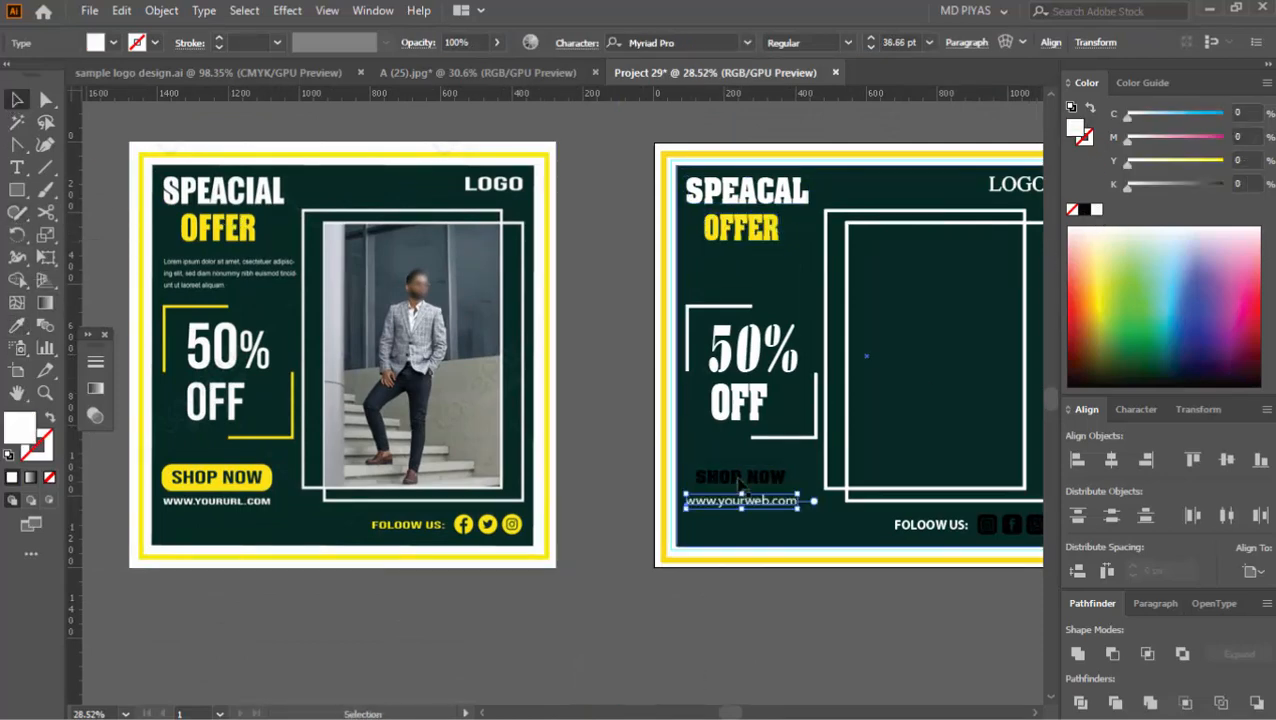
click(747, 479)
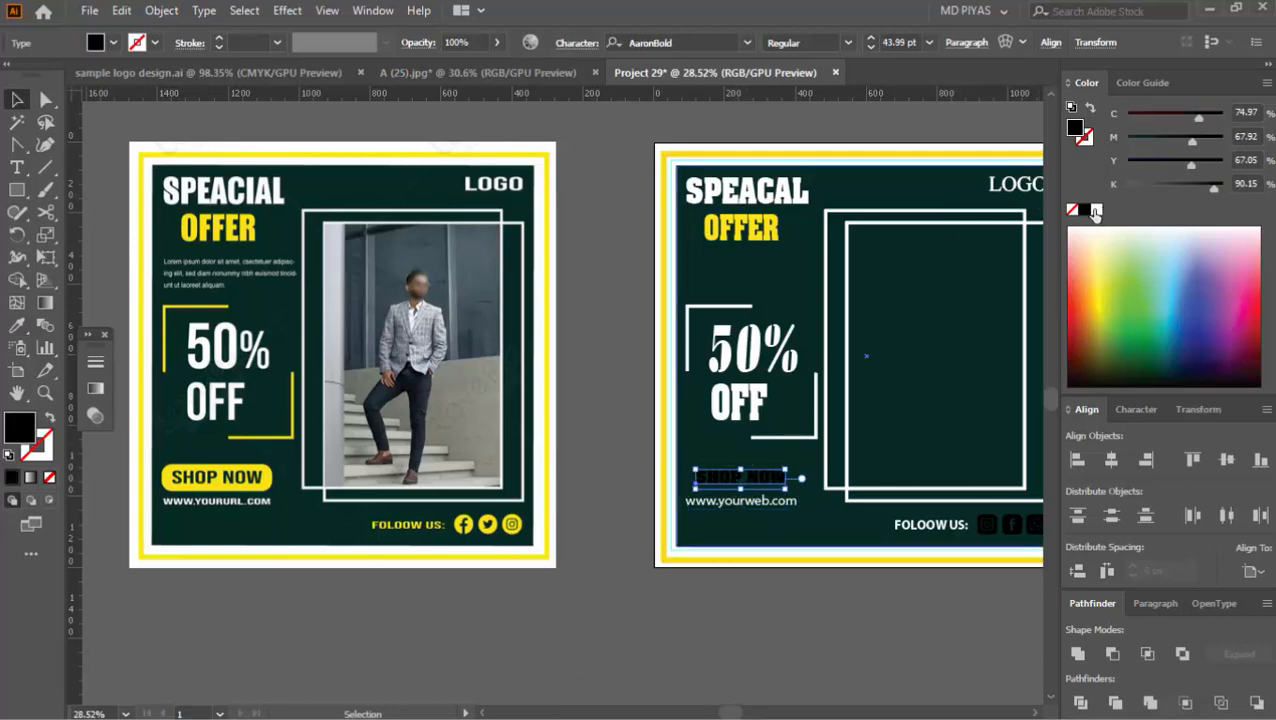
- Fill the rounded rectangle behind "SHOP NOW" with the yellow sampled from the reference's button
click(757, 464)
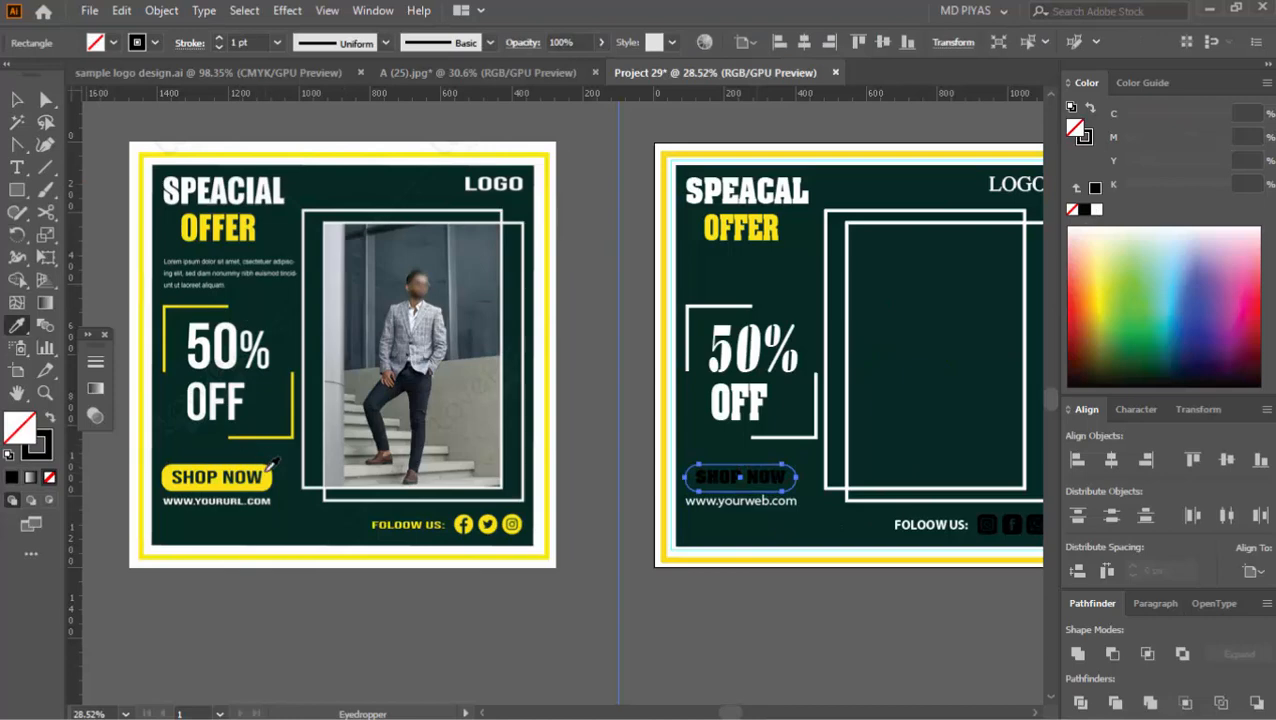
click(267, 470)
click(17, 101)
click(604, 373)
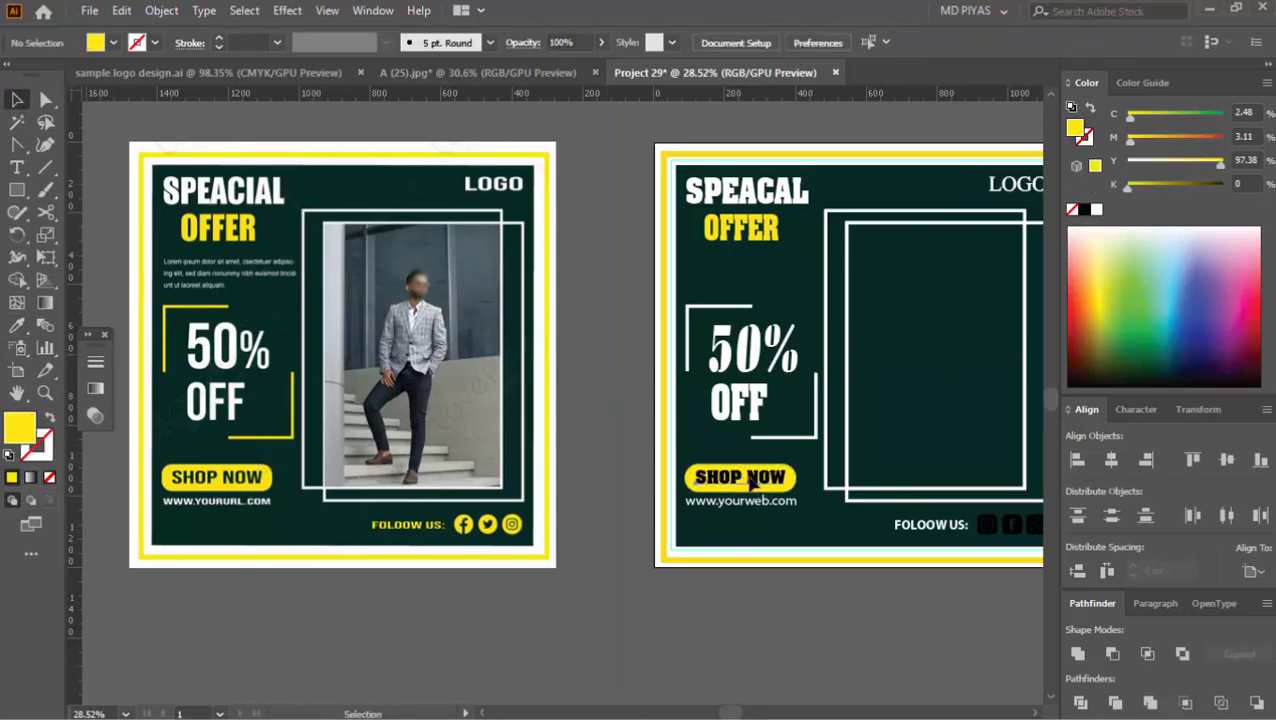
- Colour the "SHOP NOW" text with the dark green sampled from the design's background
click(752, 484)
ctrl+click(730, 488)
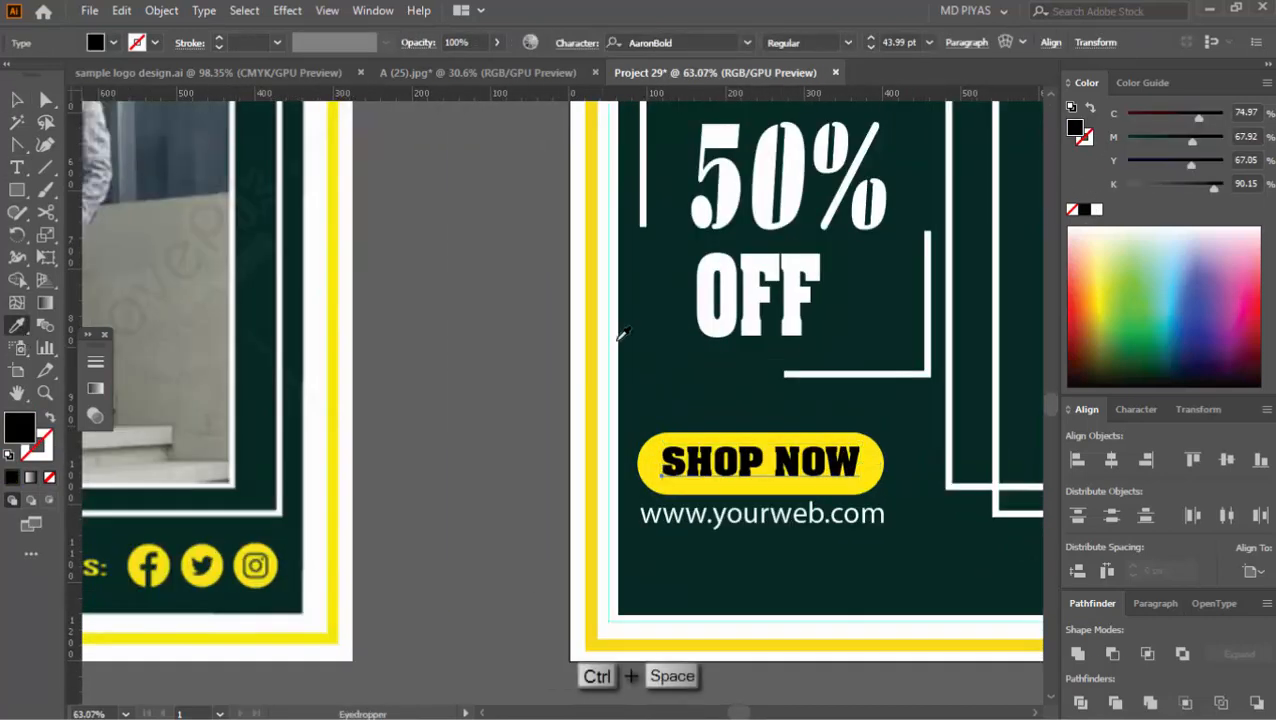
click(686, 343)
click(461, 306)
drag(728, 500, 783, 441)
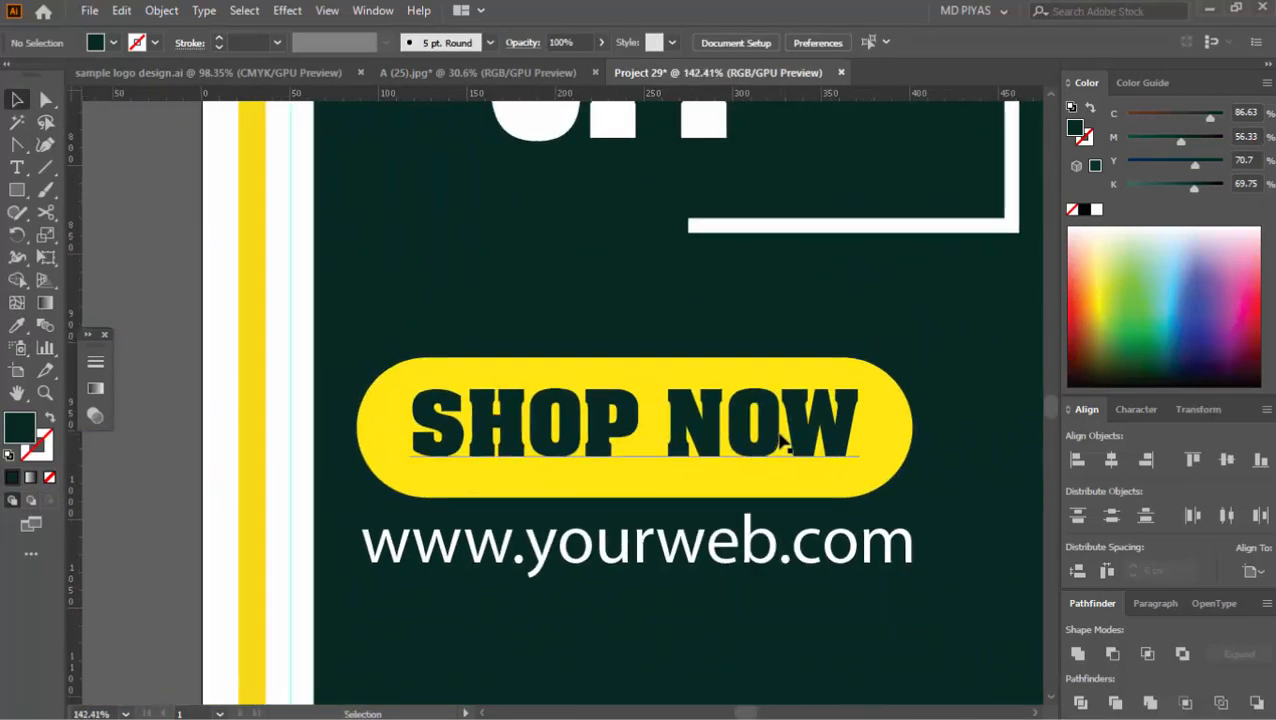
- Align the "SHOP NOW" text and its yellow button on their vertical centres
click(783, 441)
shift+click(888, 440)
click(1222, 460)
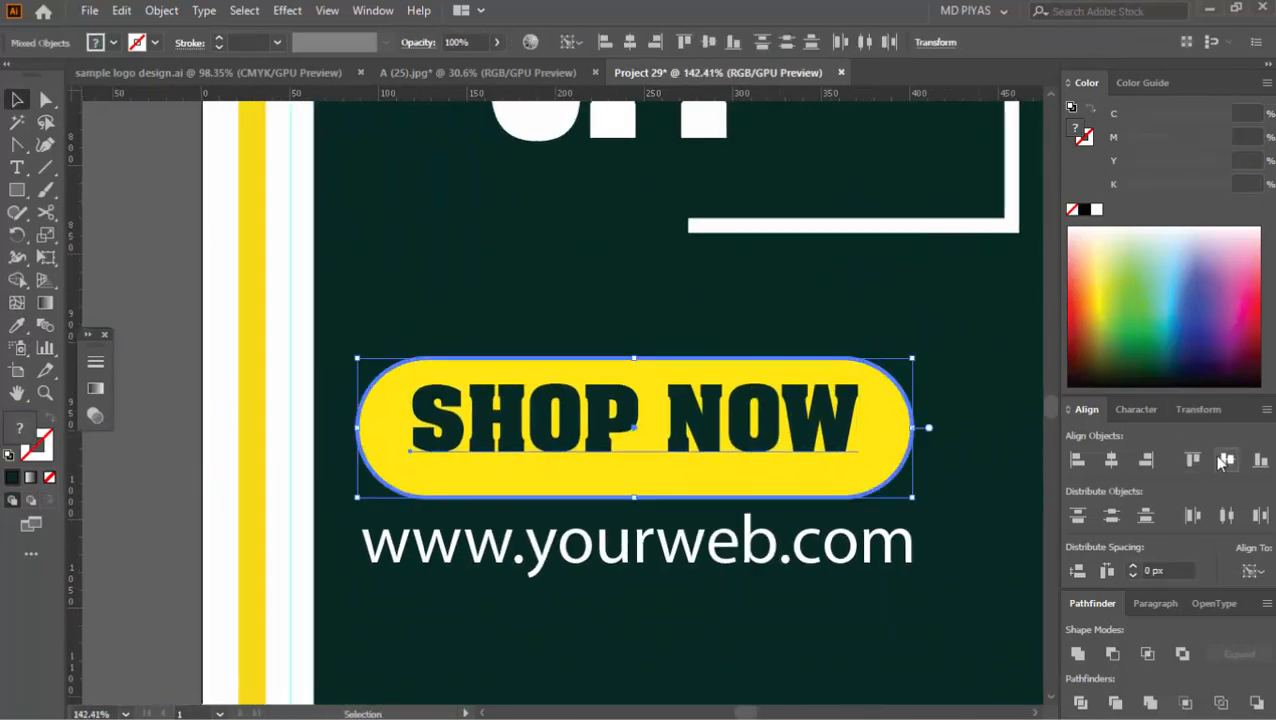
click(172, 268)
drag(524, 441, 402, 478)
click(106, 297)
- Colour the social media icons with the yellow sampled from the reference's icons
drag(785, 544, 709, 510)
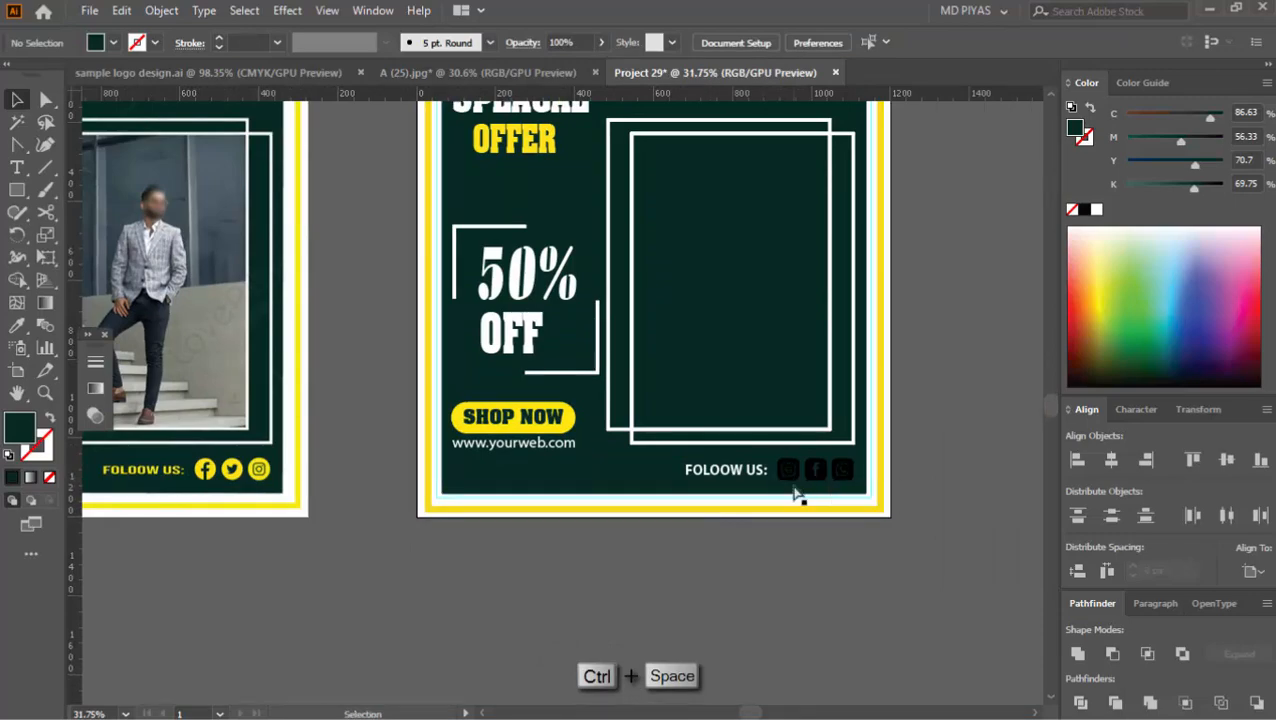
drag(797, 494, 906, 496)
click(808, 458)
drag(494, 453, 714, 460)
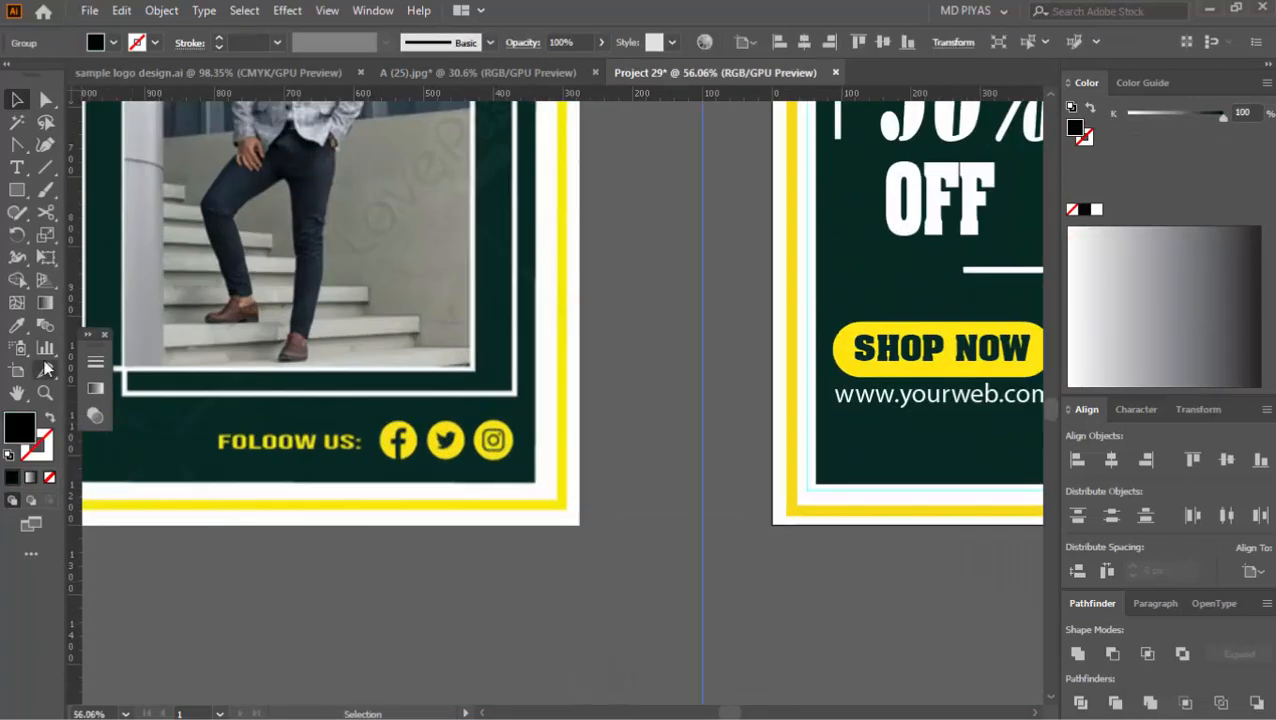
click(404, 441)
click(709, 285)
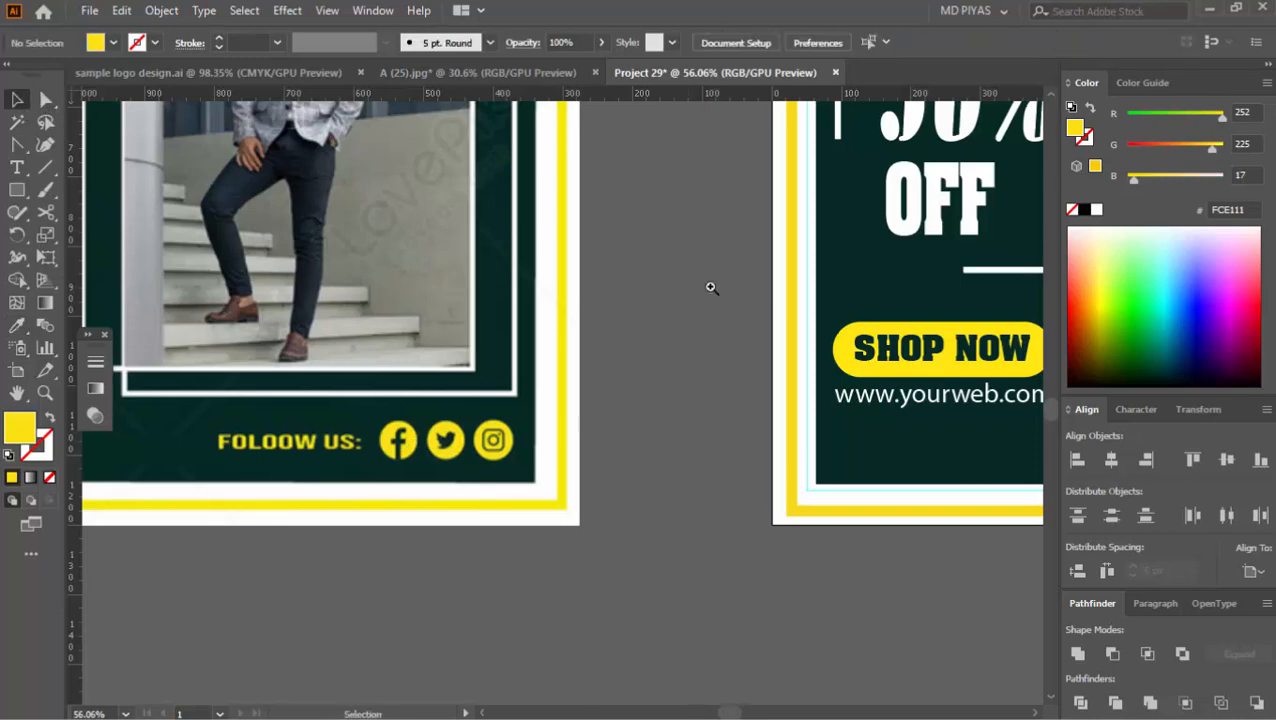
- Colour the "FOLOOW US:" text with the yellow sampled from the reference design
drag(709, 285, 436, 295)
drag(436, 295, 271, 303)
drag(806, 334, 980, 342)
click(766, 384)
drag(746, 377, 760, 348)
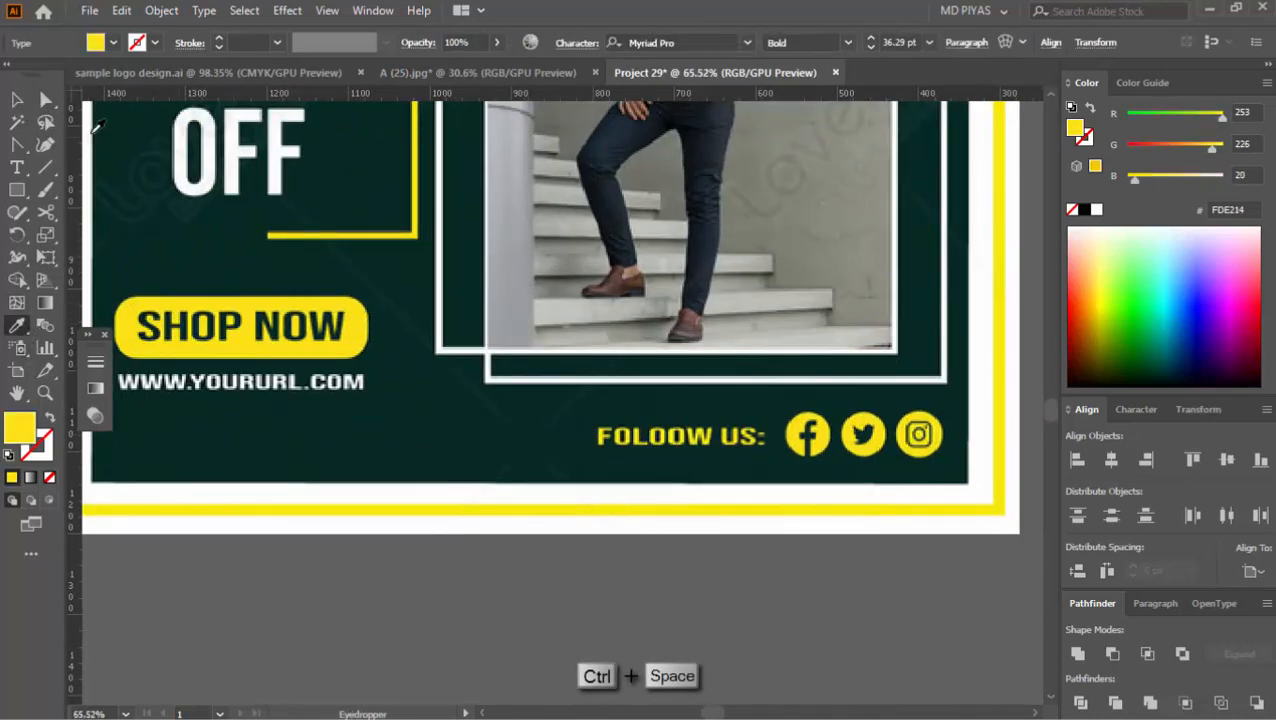
click(17, 100)
click(763, 456)
drag(763, 456, 695, 450)
drag(507, 424, 552, 342)
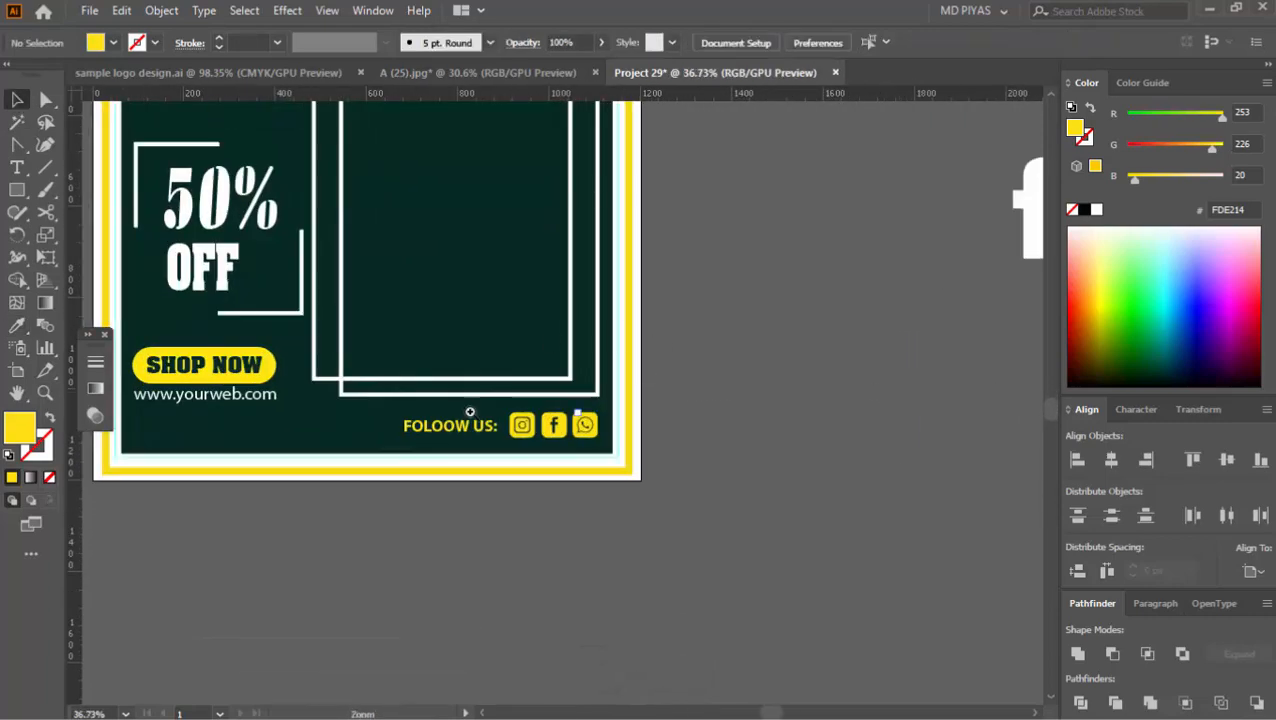
- Expand both corner brackets around "50% OFF" into filled shapes and colour them with the "SHOP NOW" button's yellow
drag(470, 412, 764, 272)
drag(847, 280, 768, 293)
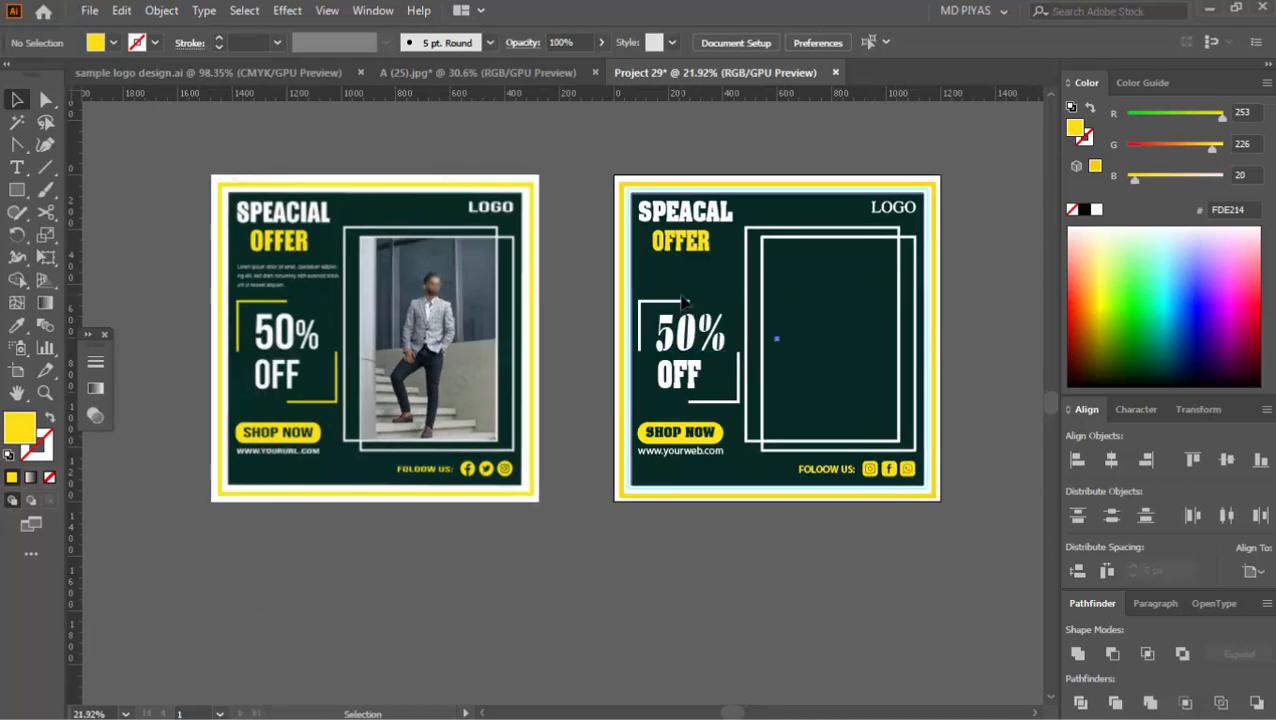
click(683, 303)
click(587, 316)
click(715, 338)
click(587, 339)
drag(661, 327, 855, 295)
click(563, 211)
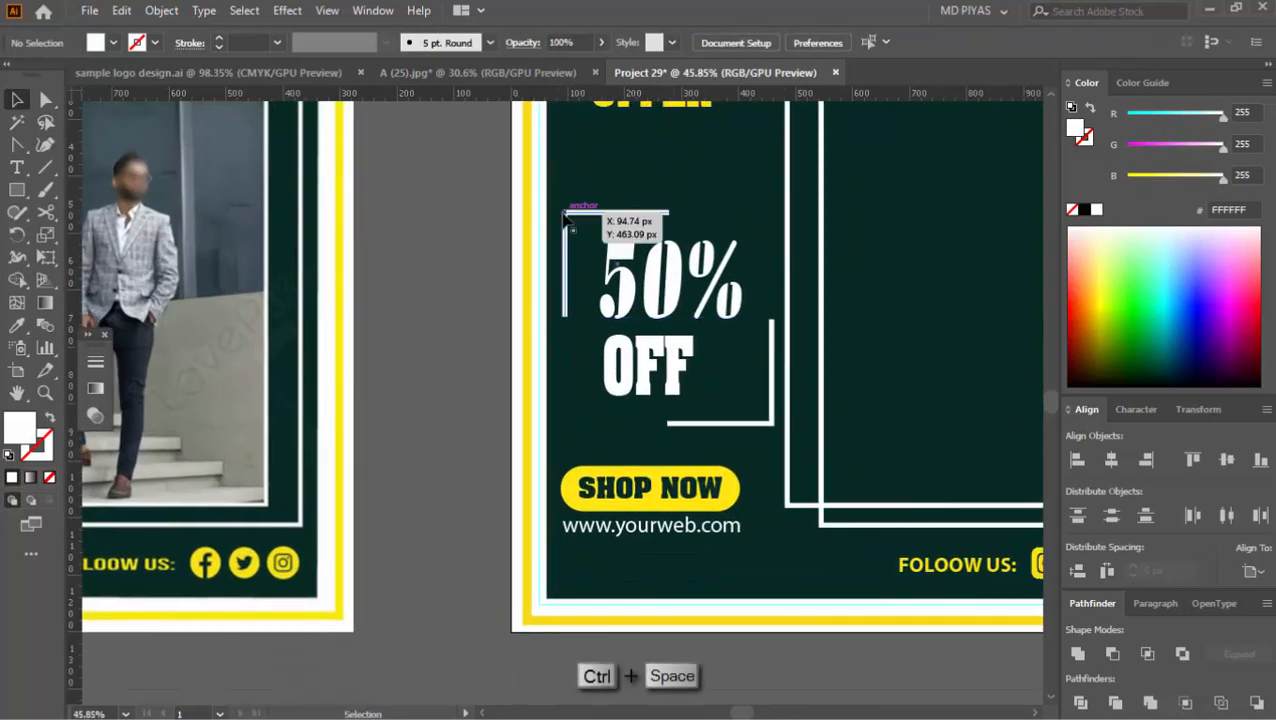
shift+click(772, 420)
click(163, 11)
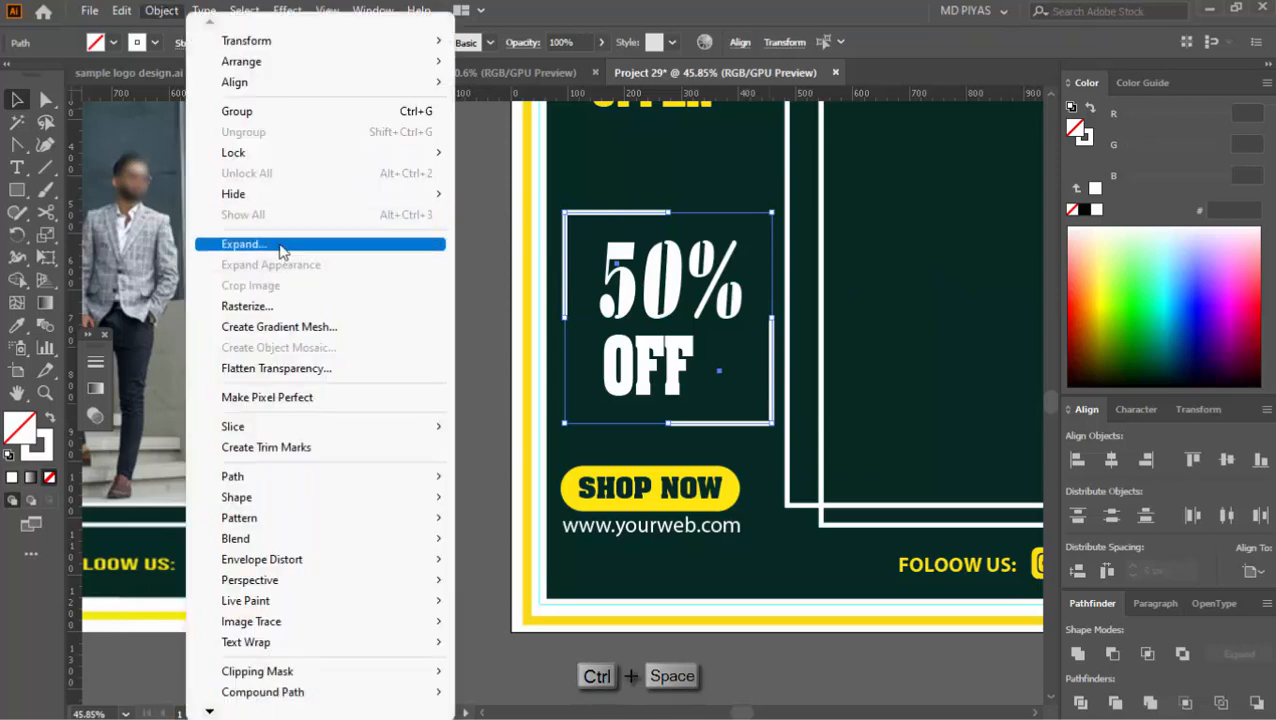
click(276, 243)
click(580, 465)
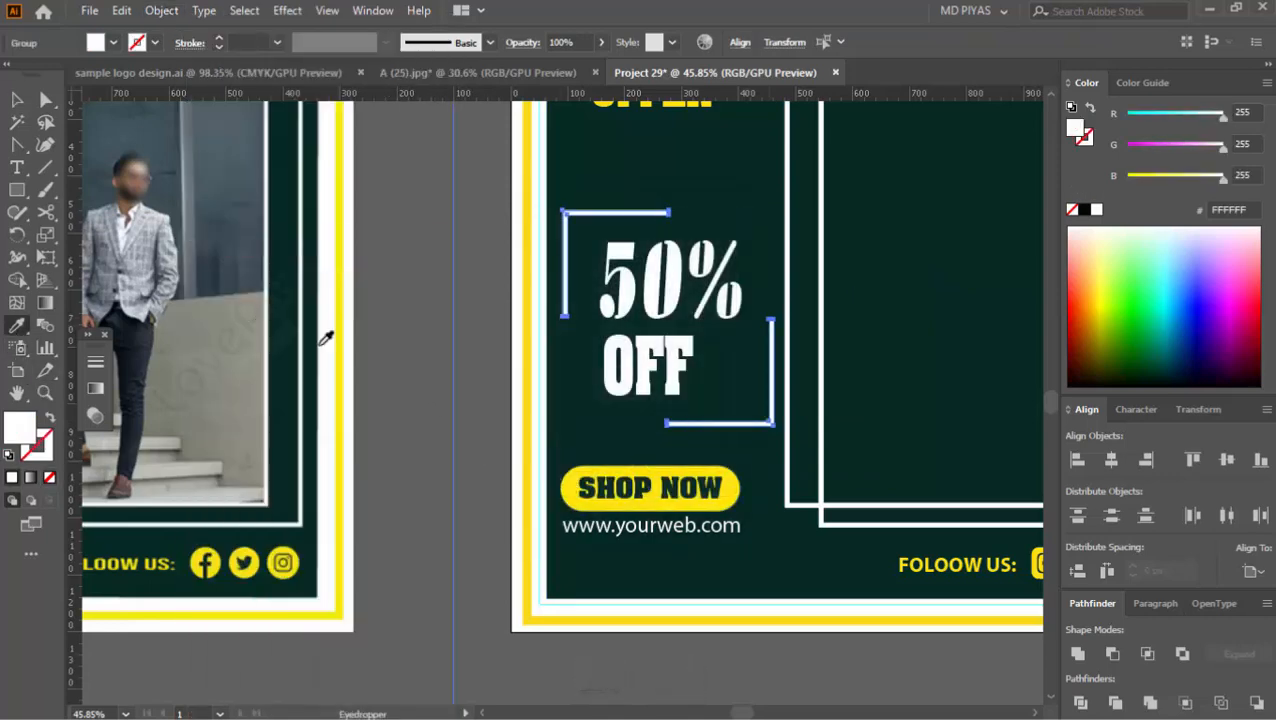
click(577, 478)
click(407, 233)
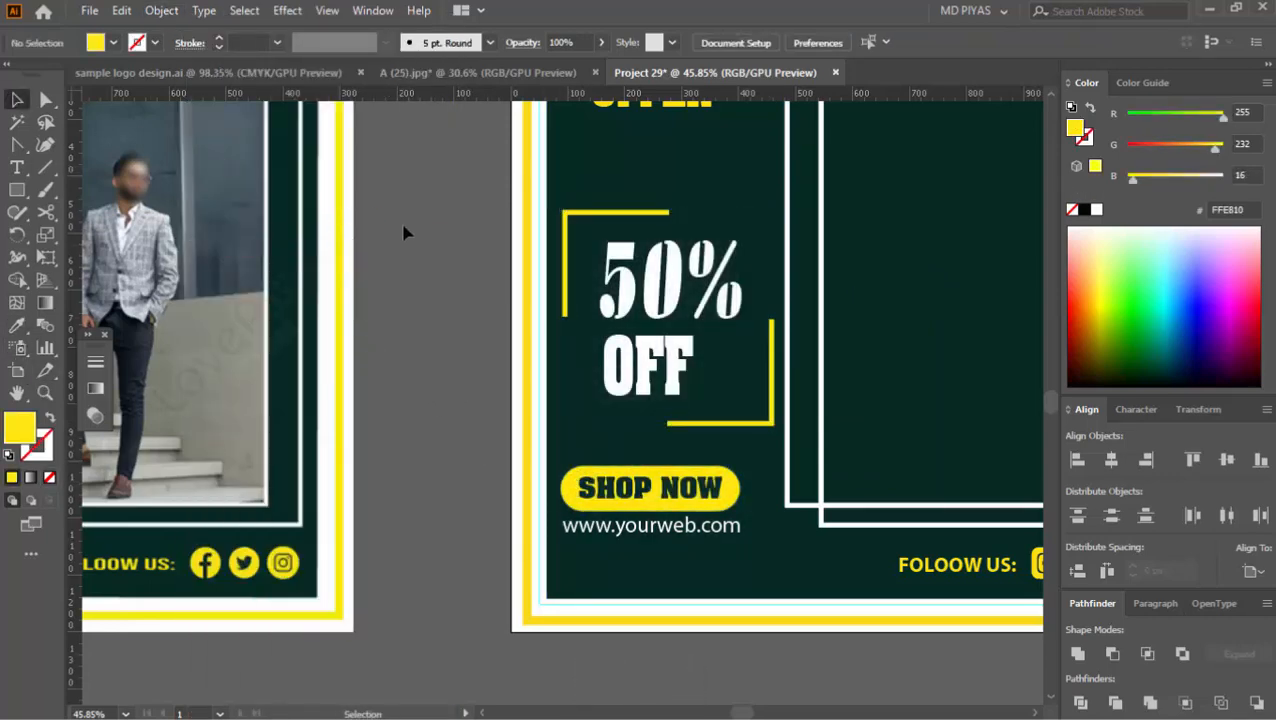
- Try the "SHOP NOW" button's yellow on the "OFF" text
key(ctrl+space)
drag(674, 290, 501, 336)
drag(634, 300, 700, 335)
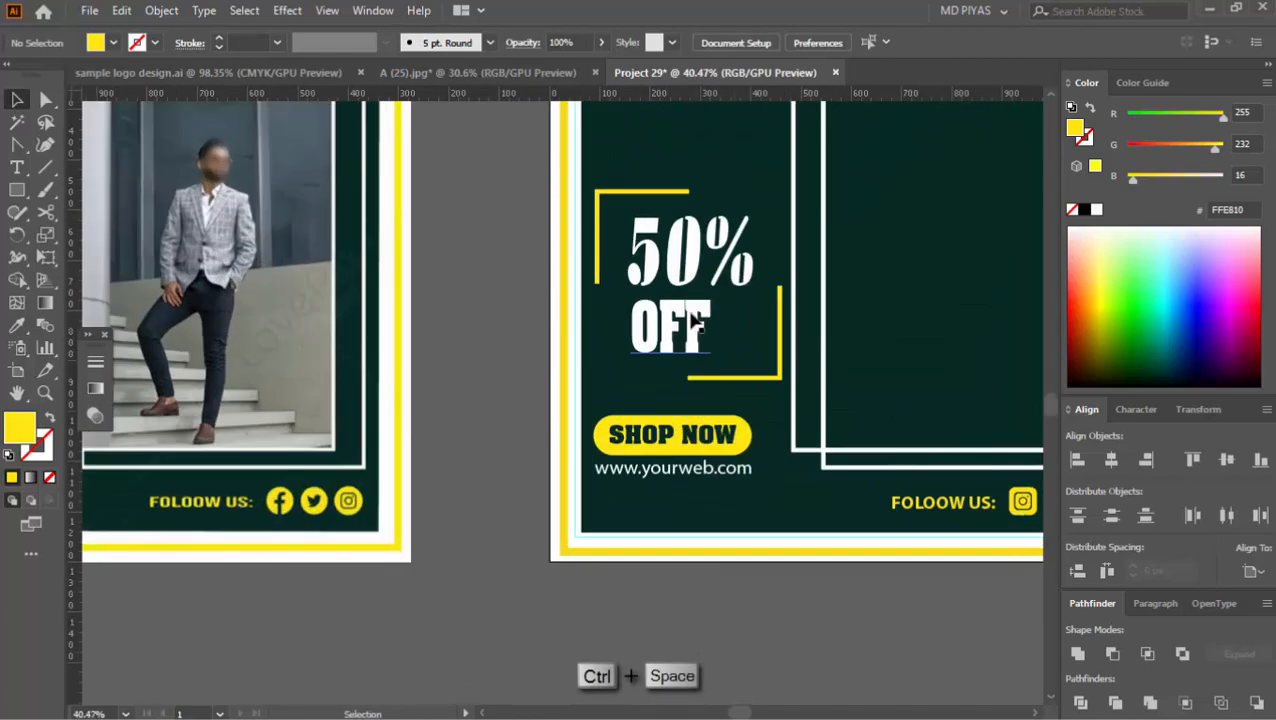
click(670, 328)
click(607, 438)
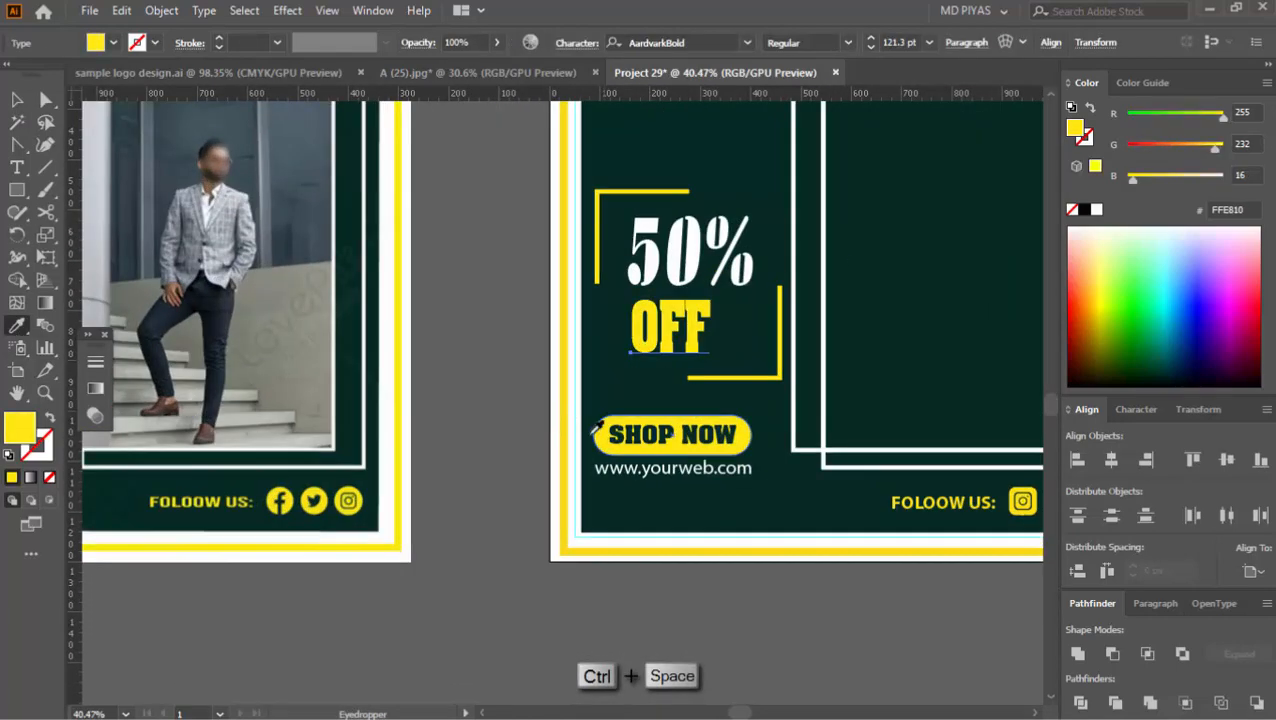
click(17, 100)
click(507, 248)
- Undo the yellow colouring of the "OFF" text
key(ctrl+space)
drag(535, 280, 415, 295)
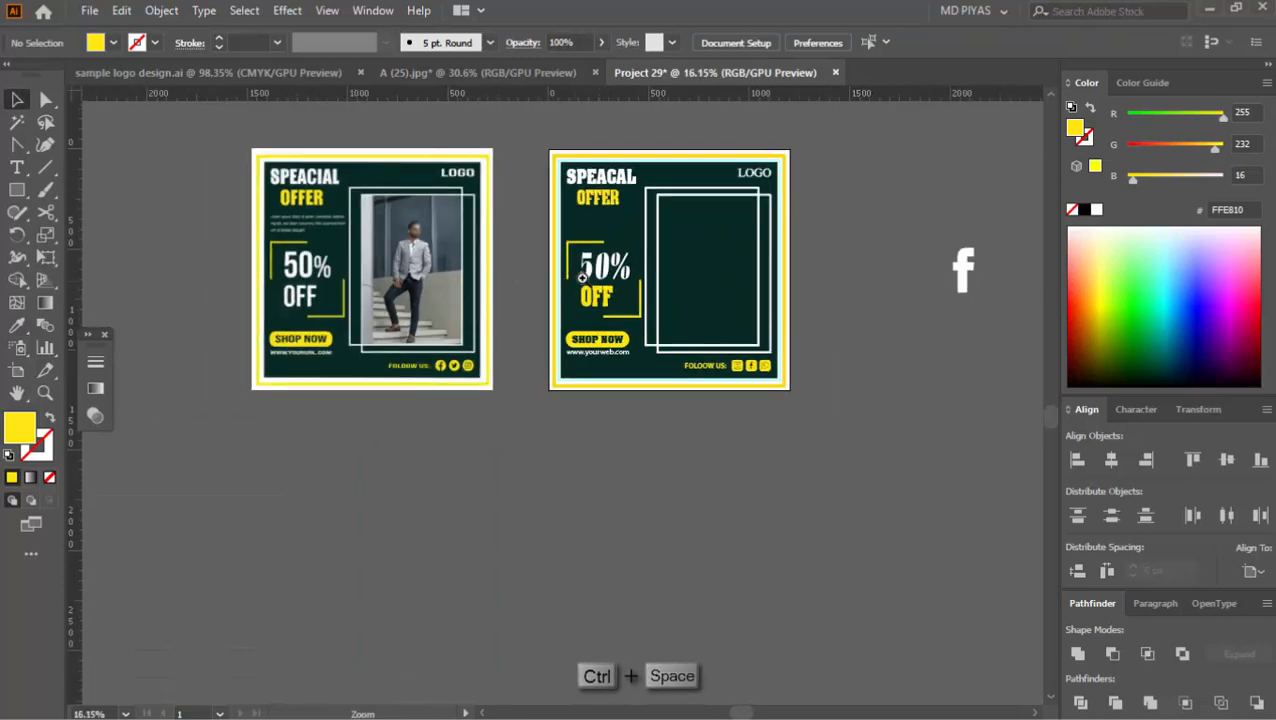
key(ctrl+z)
- Try the button's yellow on only the percent sign of the "50%" text
drag(617, 273, 675, 261)
key(ctrl+space)
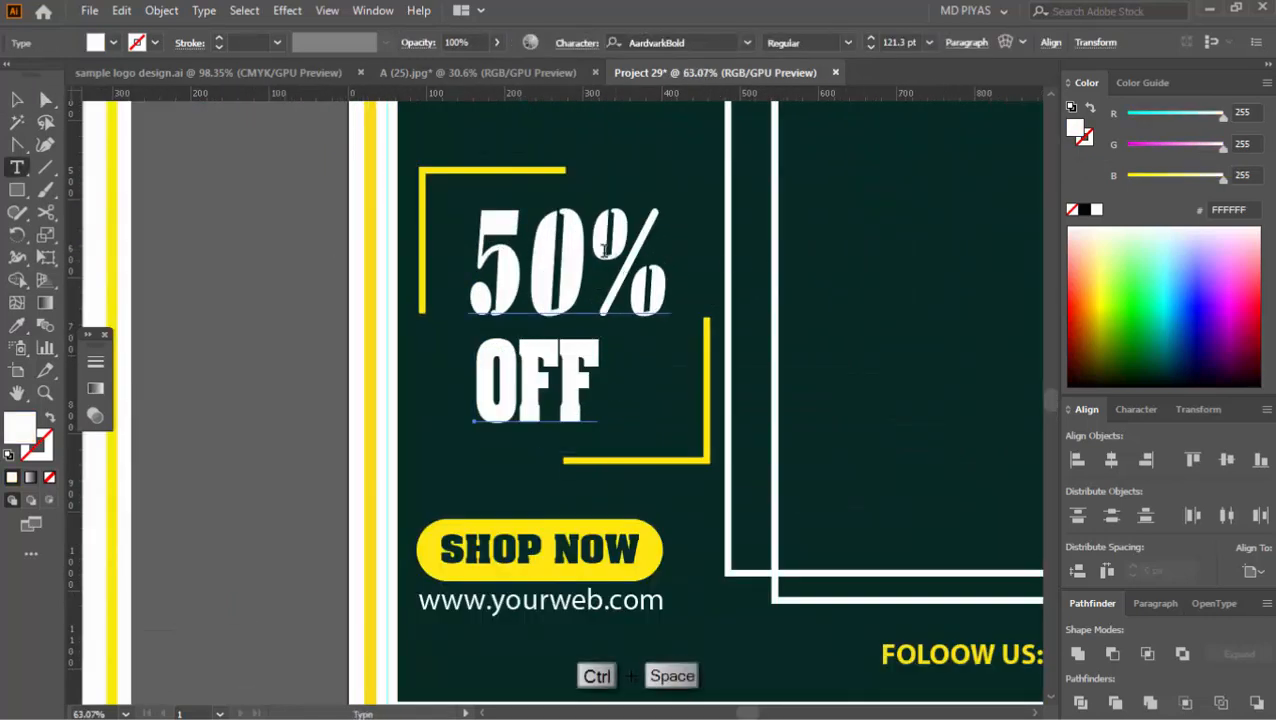
double_click(604, 250)
click(437, 540)
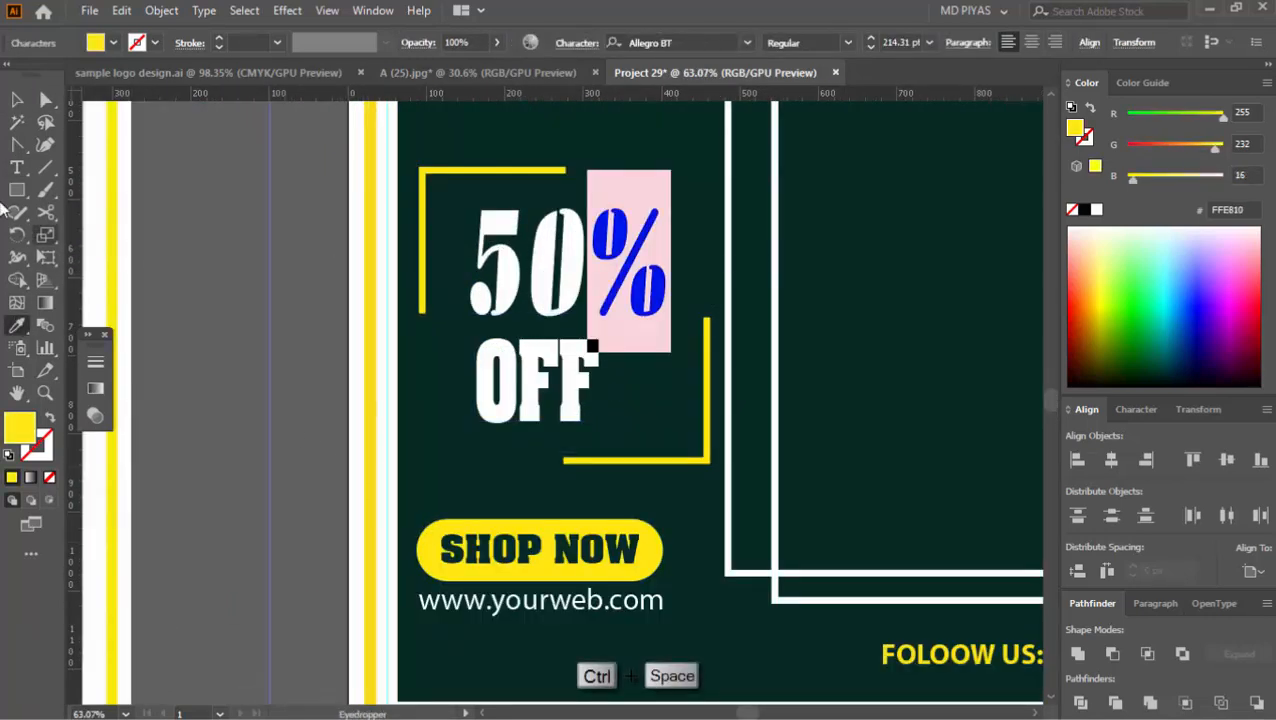
click(17, 100)
click(263, 238)
- Undo the yellow colouring of the percent sign
key(ctrl+space)
drag(567, 314, 373, 310)
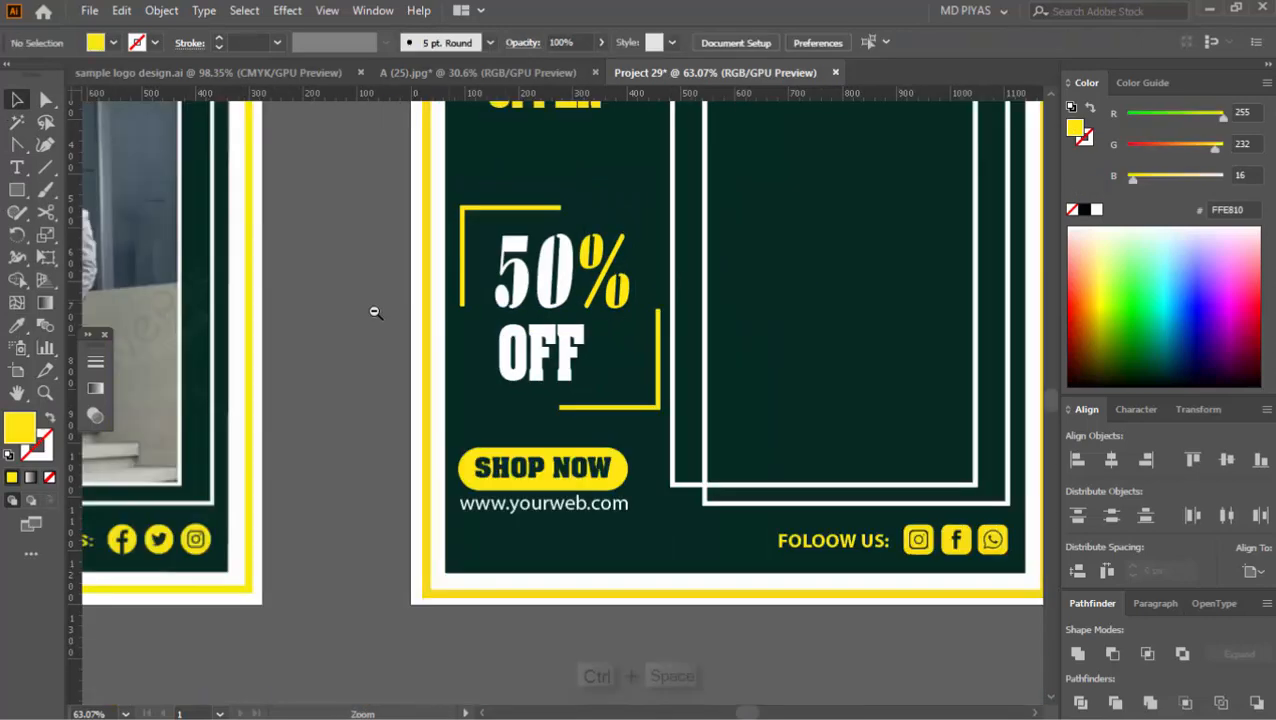
key(space)
drag(896, 300, 932, 286)
key(ctrl+z)
- Colour the "OFF" text with the yellow sampled from the "SHOP NOW" button
key(ctrl+space)
key(space)
drag(674, 384, 726, 364)
ctrl+click(658, 367)
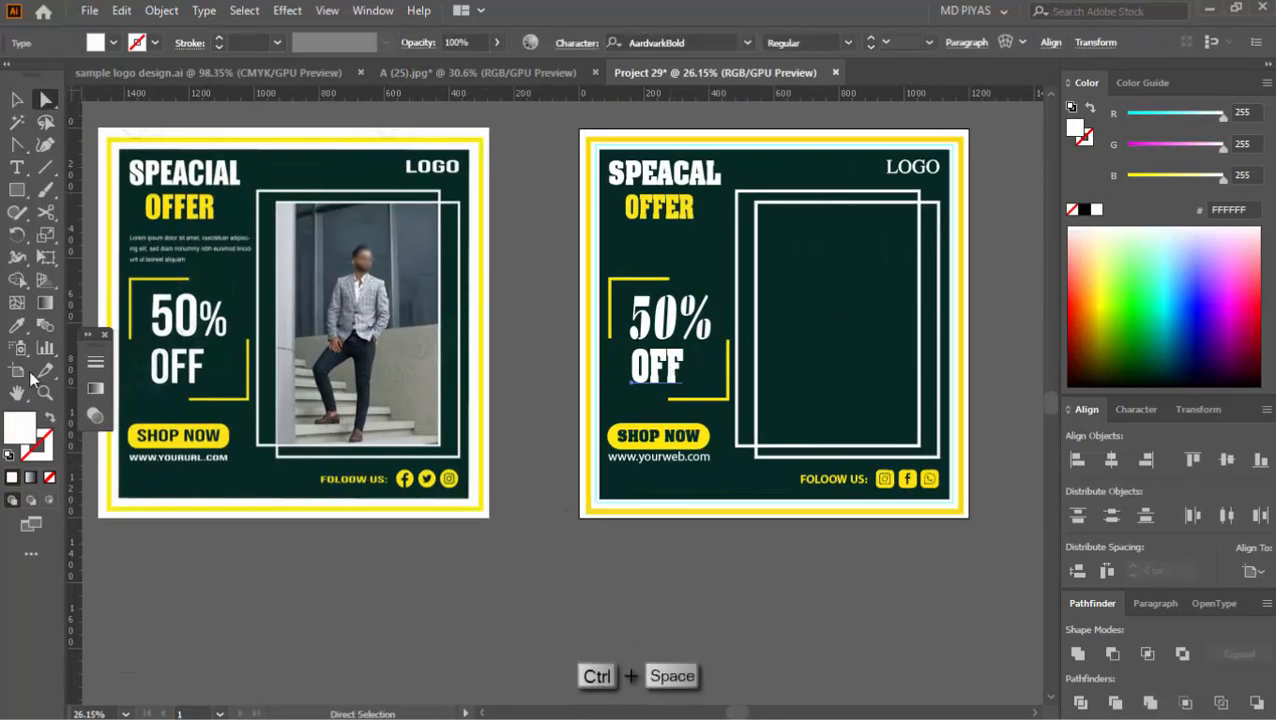
click(617, 435)
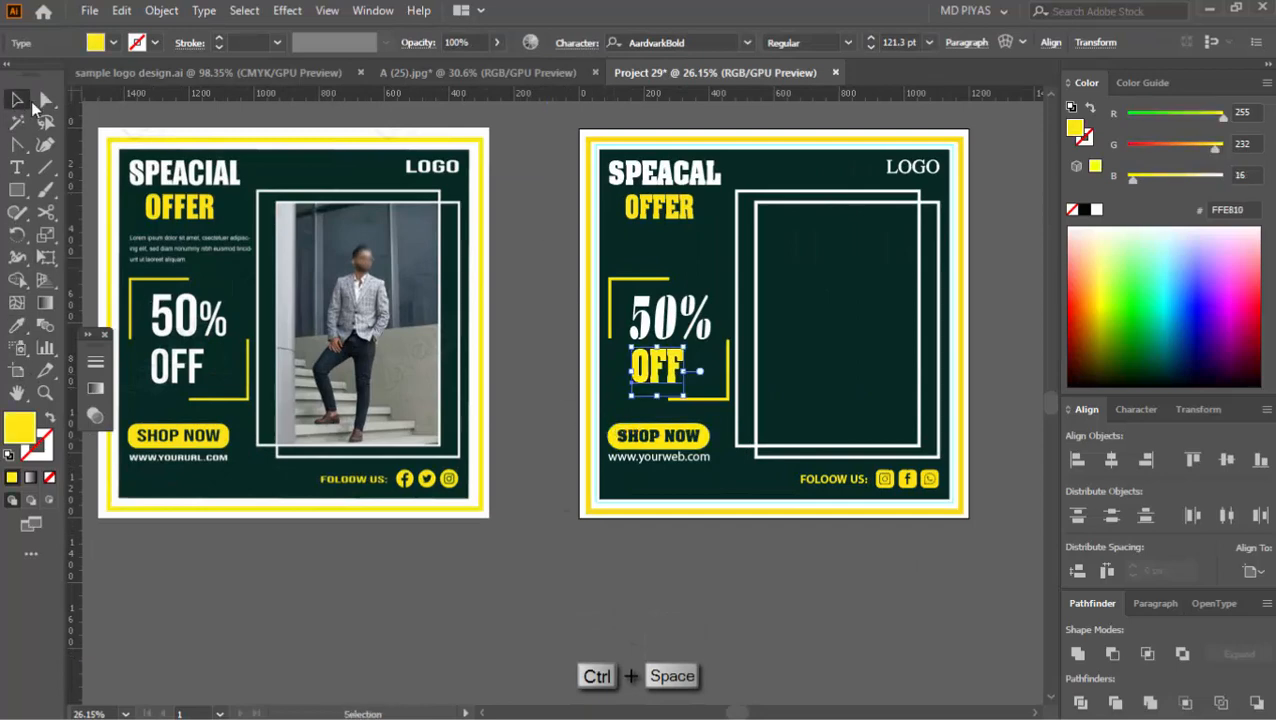
click(522, 346)
- Select the two overlapping rectangles of the photo frame and hide them
key(space)
drag(489, 291, 509, 289)
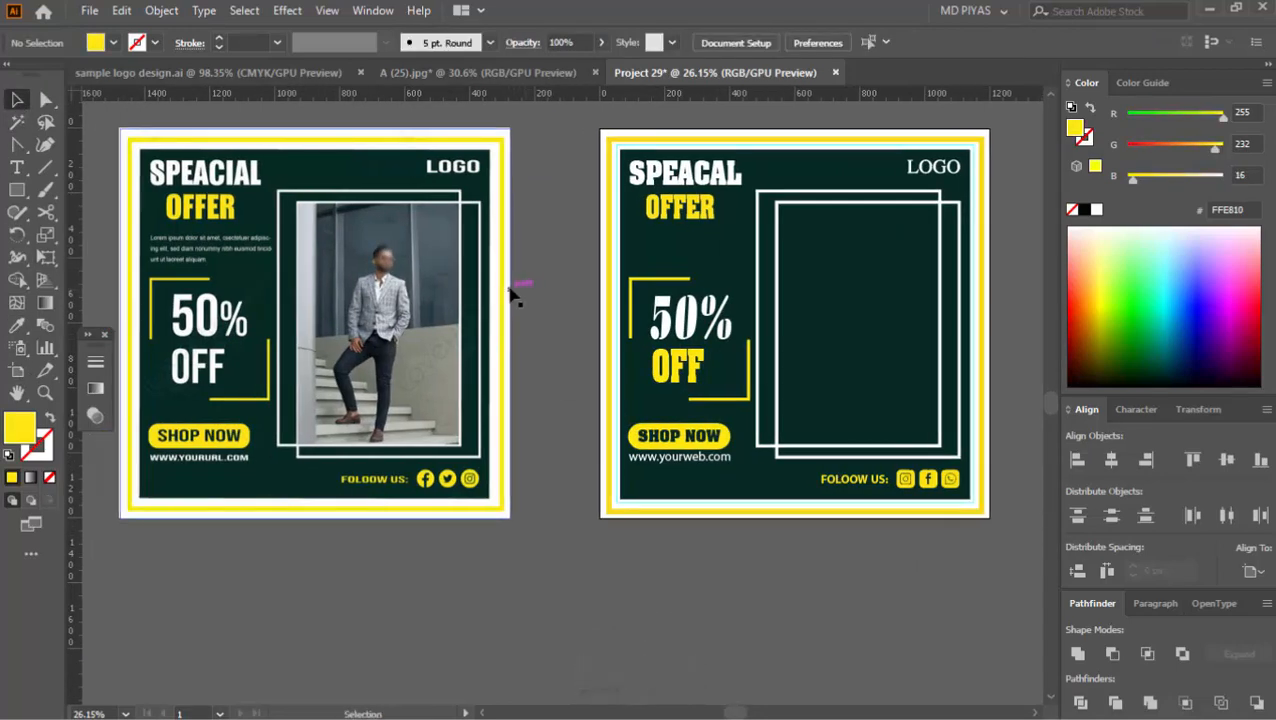
ctrl+click(810, 192)
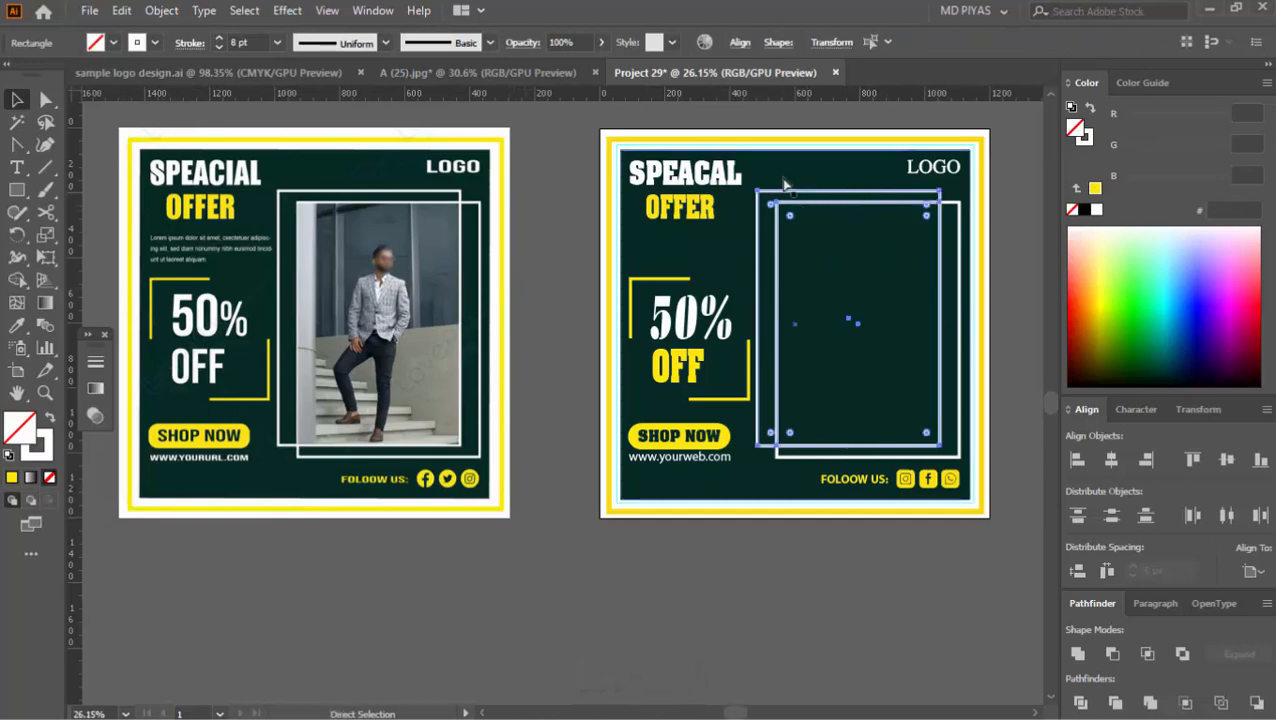
key(ctrl+3)
key(ctrl+space)
key(space)
- Delete the stray white "f" icon lying beside the artboard
mouse_move(862, 290)
mouse_down()
mouse_move(840, 308)
mouse_move(594, 324)
mouse_move(858, 302)
mouse_up()
key(space)
drag(943, 337, 746, 413)
click(826, 339)
key(Delete)
key(ctrl+space)
- Switch to the Chrome browser and search Google Images for "fashan man"
click(745, 705)
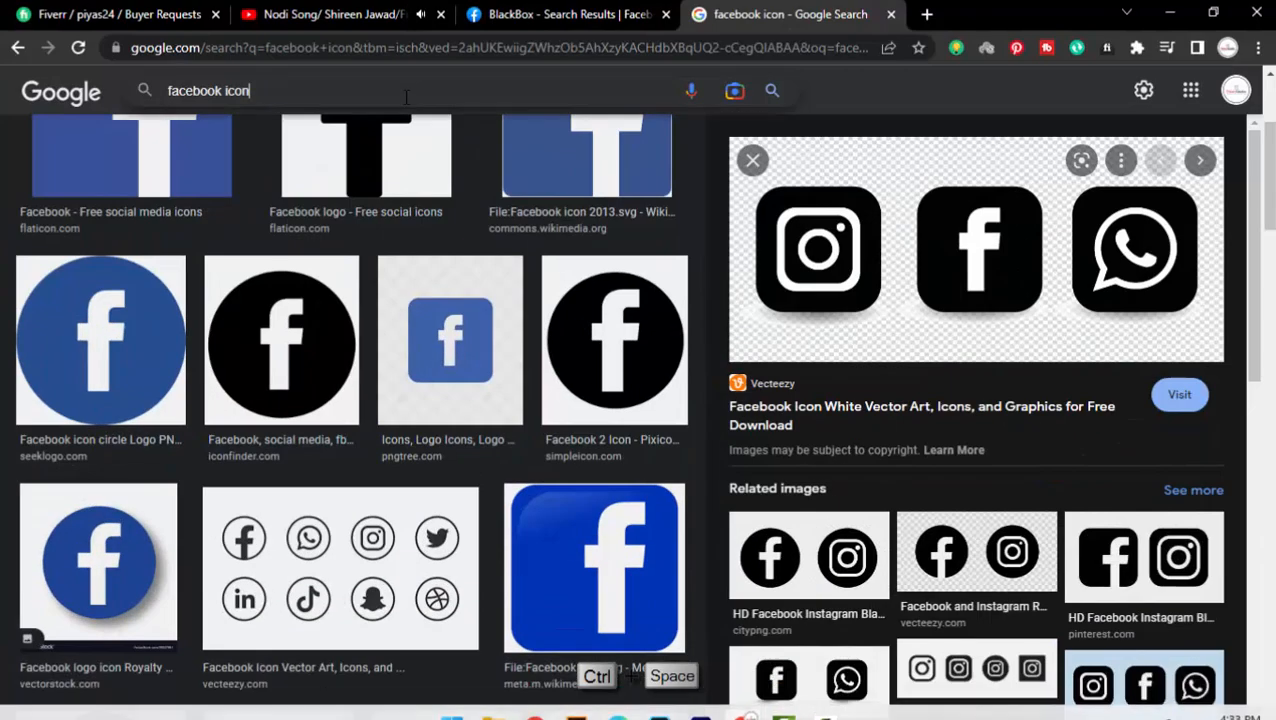
click(406, 97)
text(man)
text(fashan)
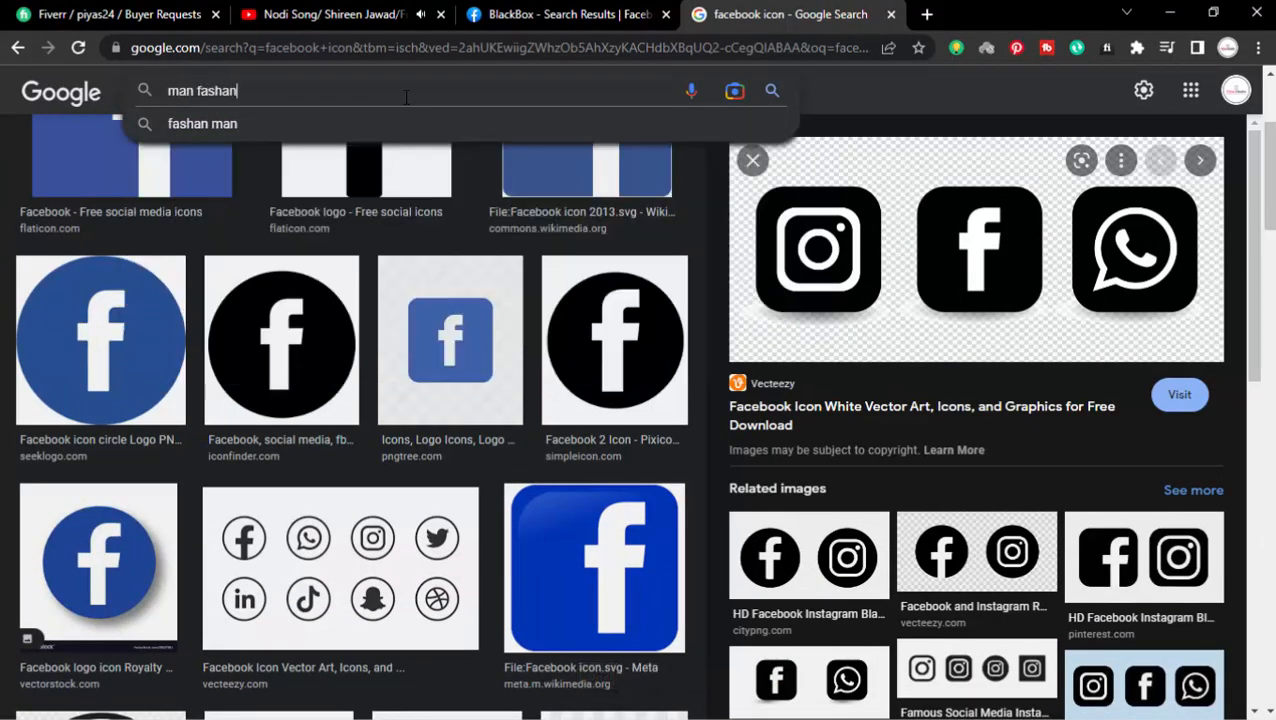
key(Down)
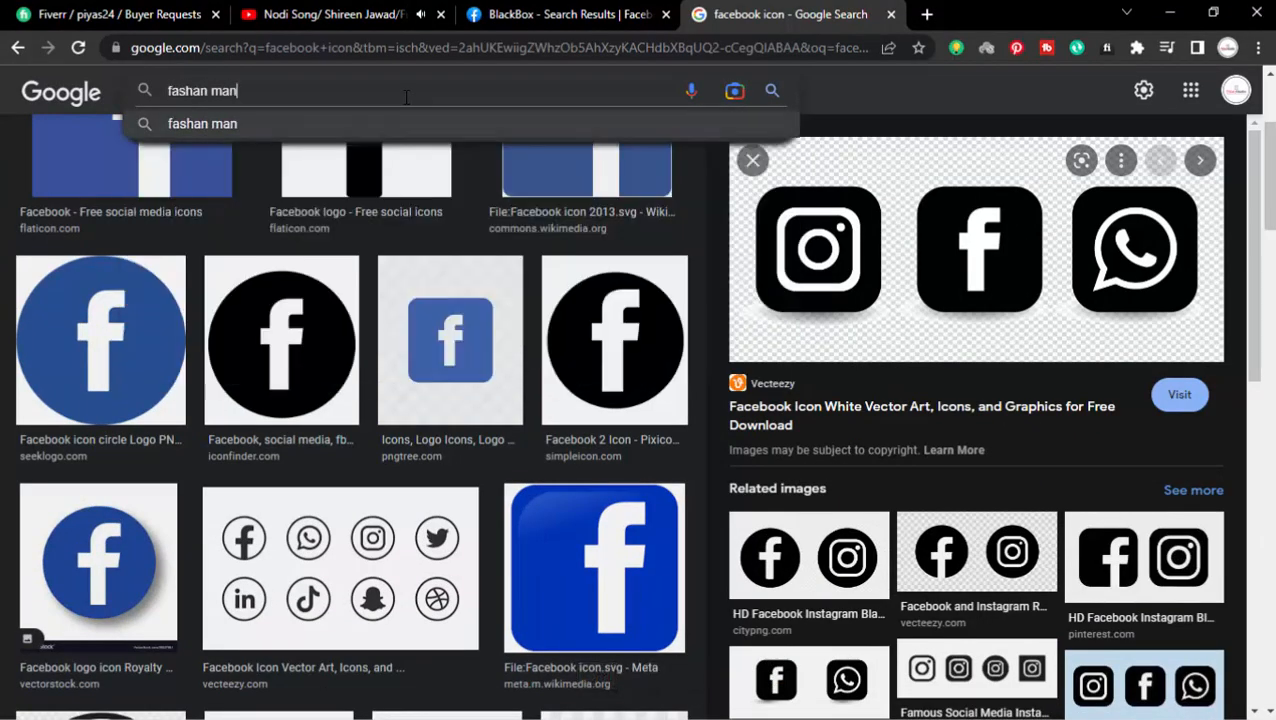
key(Return)
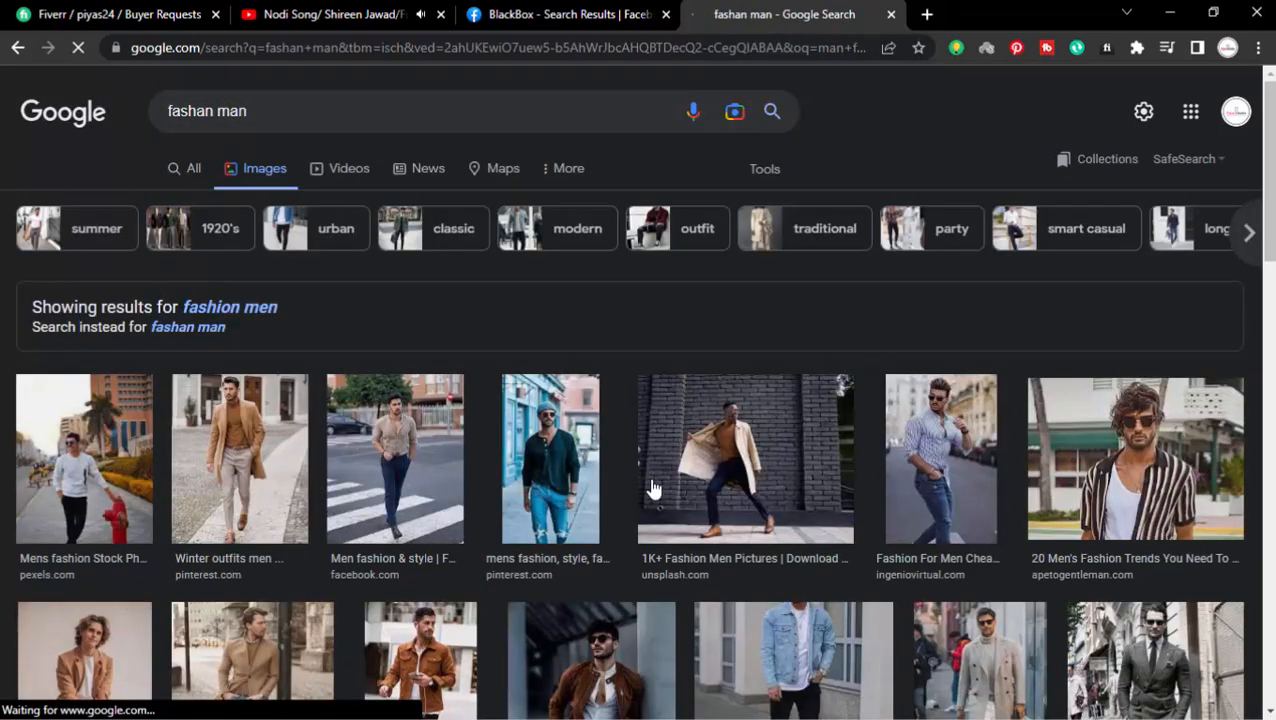
- Look through the men's fashion results and preview the red-sweater photo and the dark-sweater photo with the black bag
scroll(578, 522, down, 5)
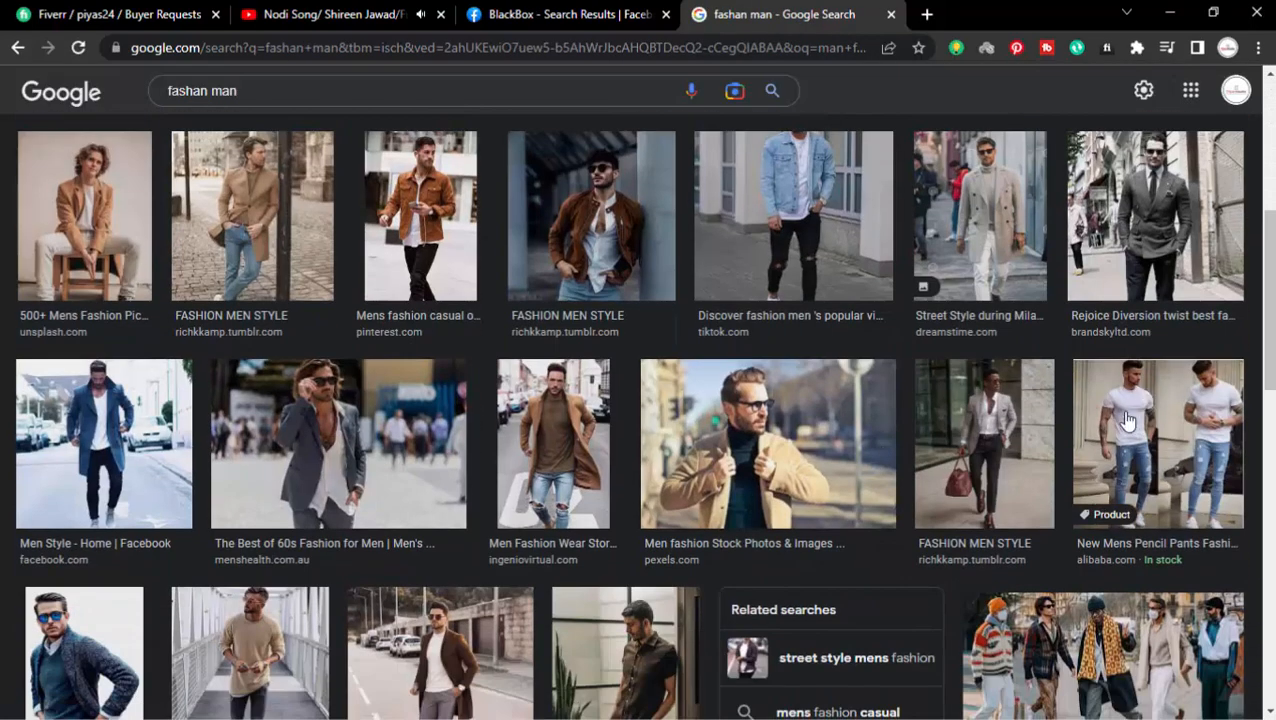
mouse_move(1148, 716)
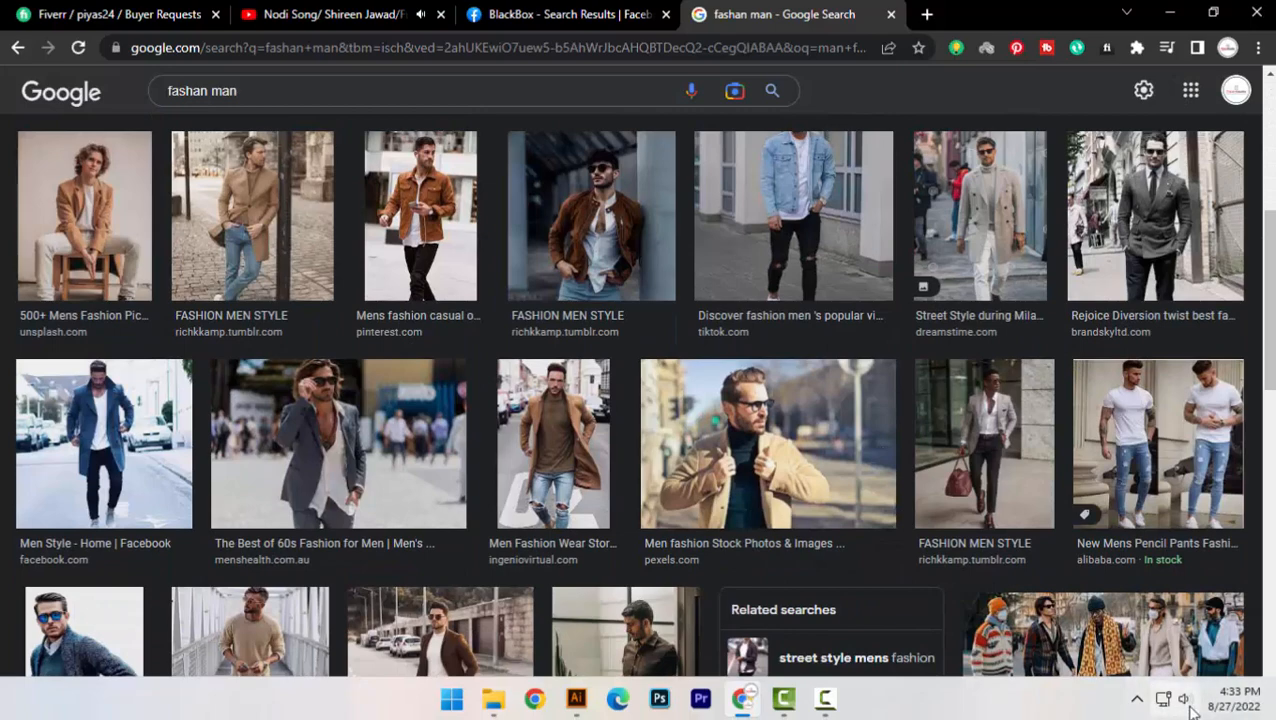
click(1190, 706)
scroll(740, 420, down, 5)
click(730, 415)
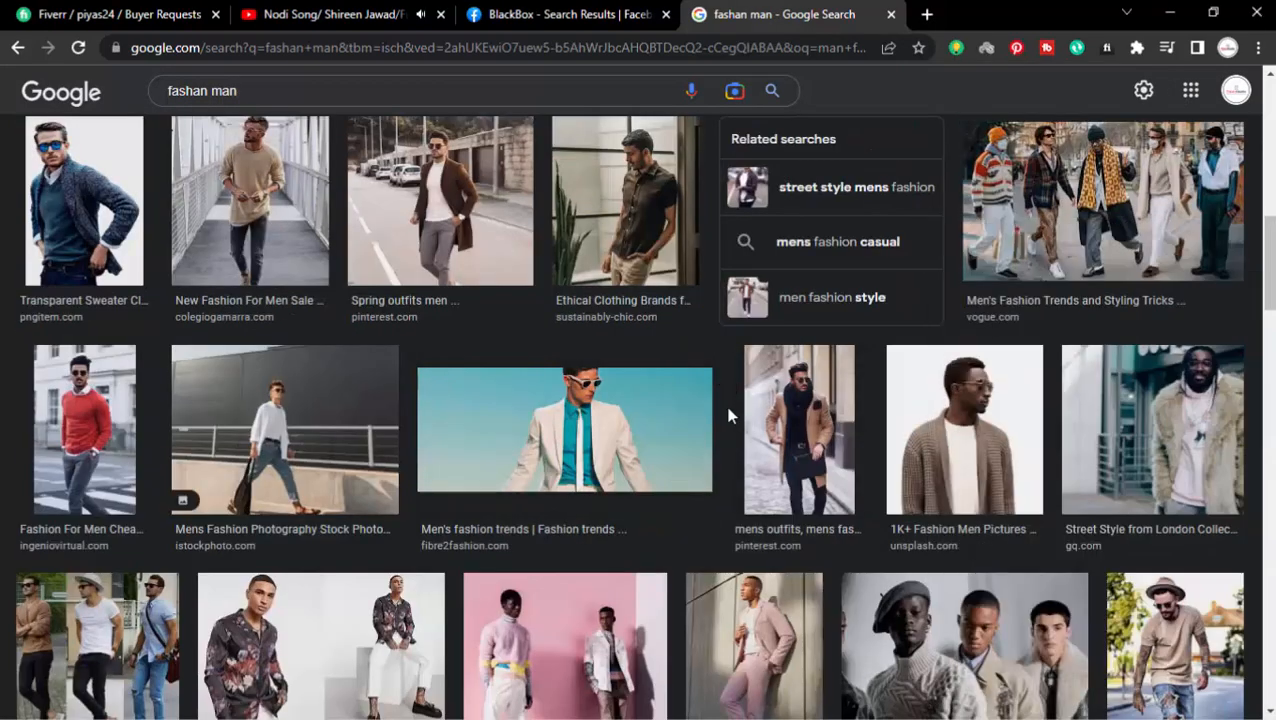
click(91, 444)
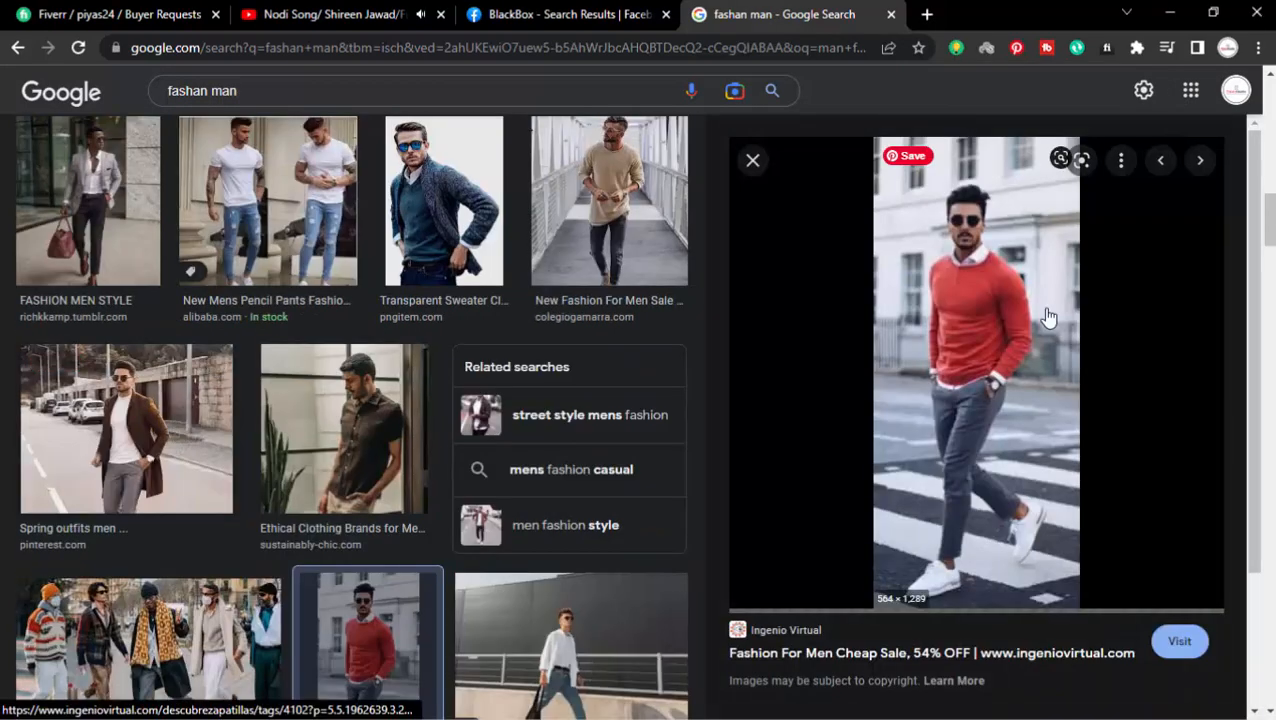
scroll(883, 404, down, 4)
scroll(1113, 487, down, 8)
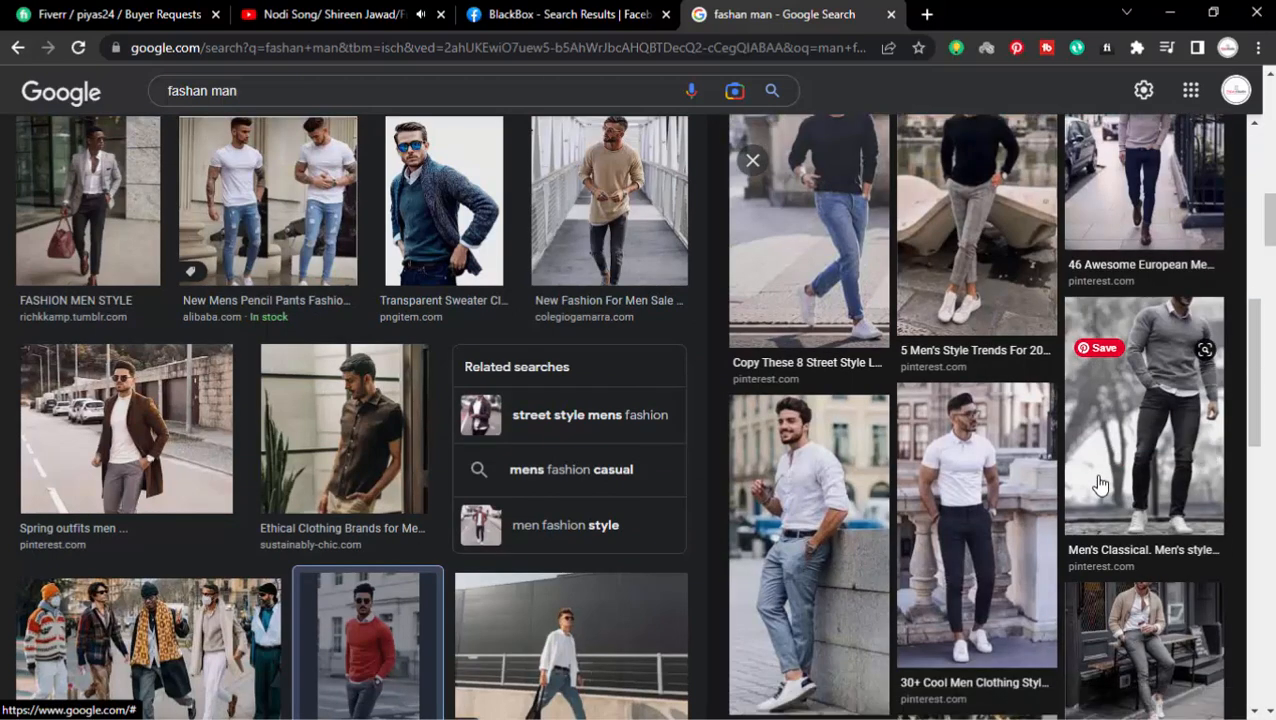
click(1176, 472)
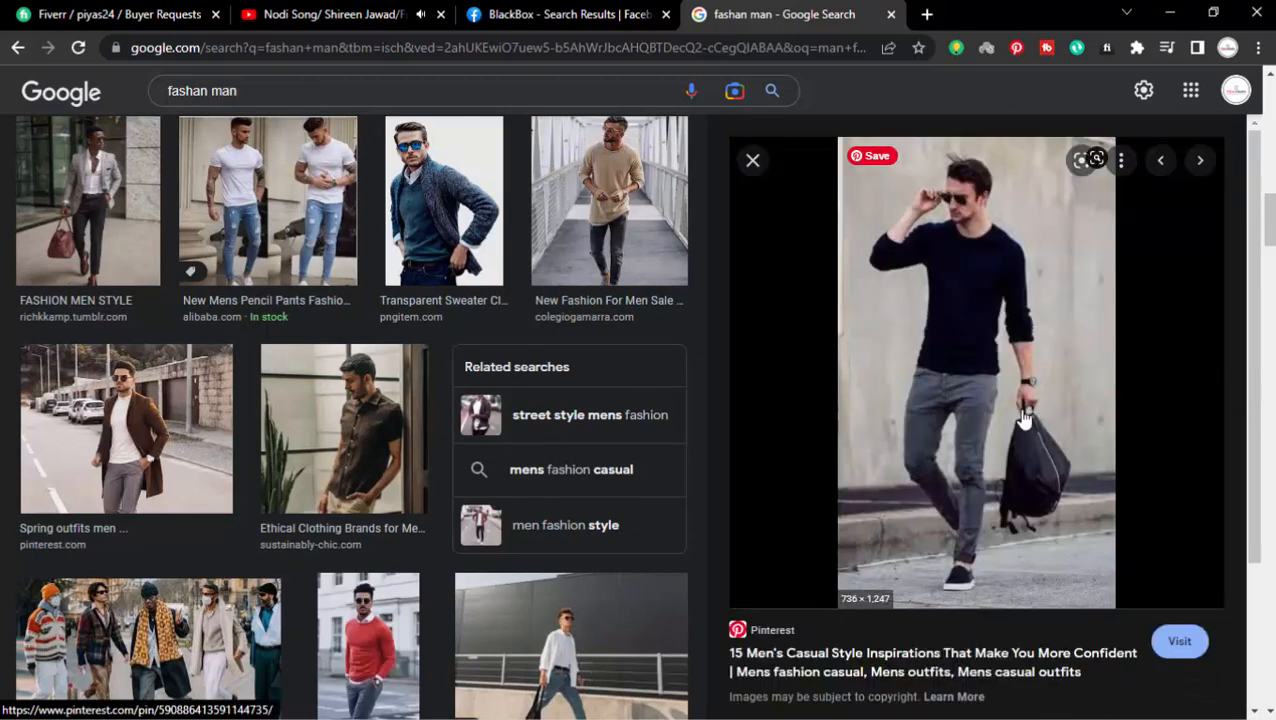
right_click(983, 281)
- Browse the related images for another full-length street photo of a man in casual clothes
scroll(1034, 507, down, 10)
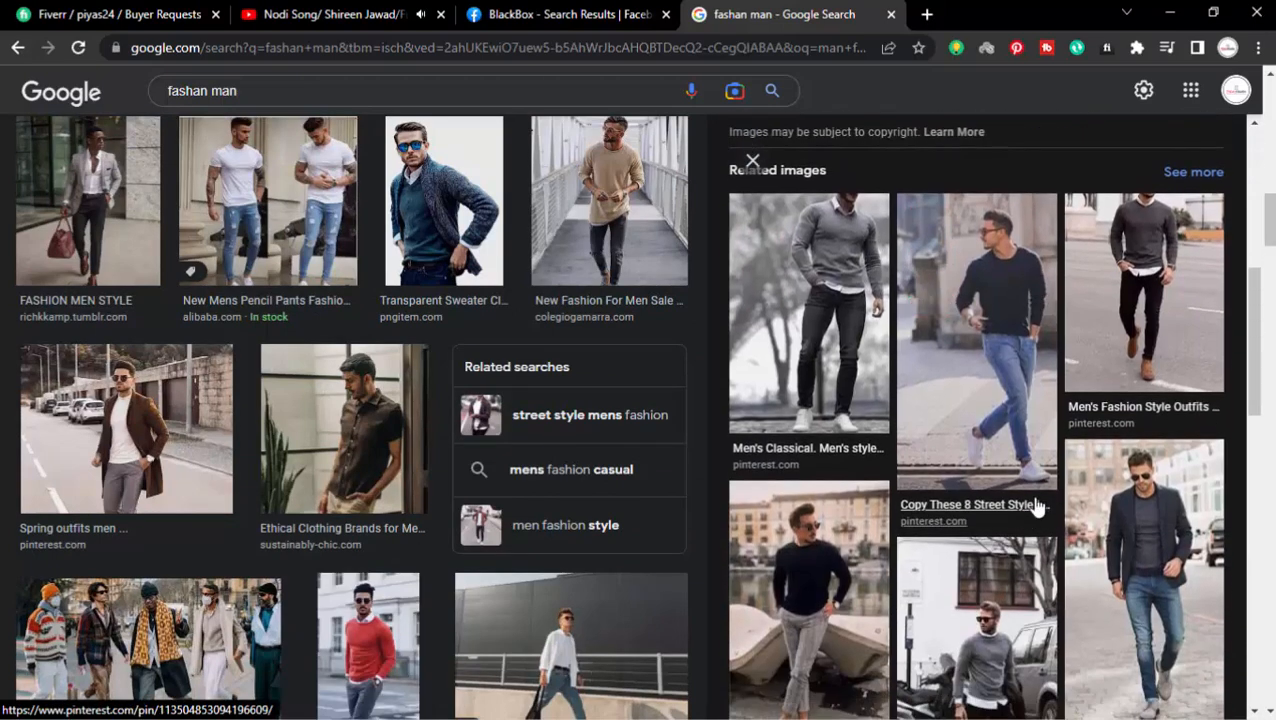
scroll(1045, 535, down, 3)
scroll(593, 515, down, 4)
scroll(1070, 445, down, 3)
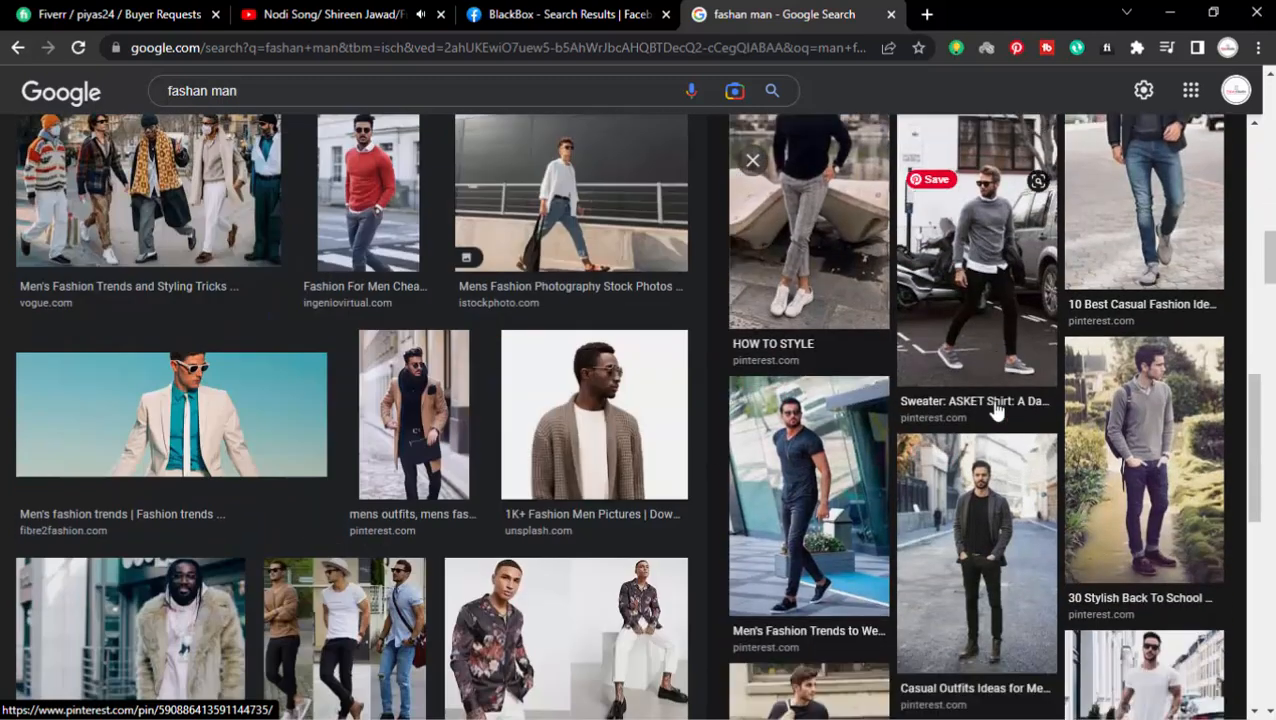
click(1070, 445)
scroll(1000, 330, down, 8)
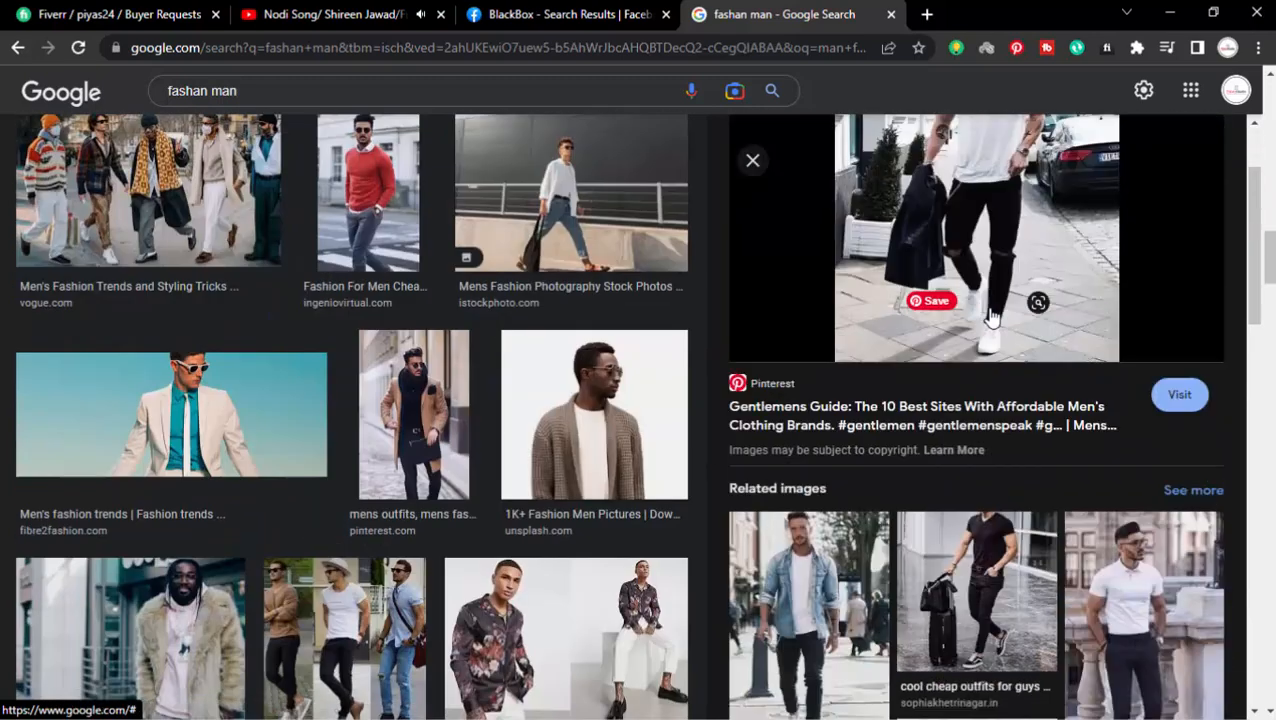
scroll(990, 350, down, 5)
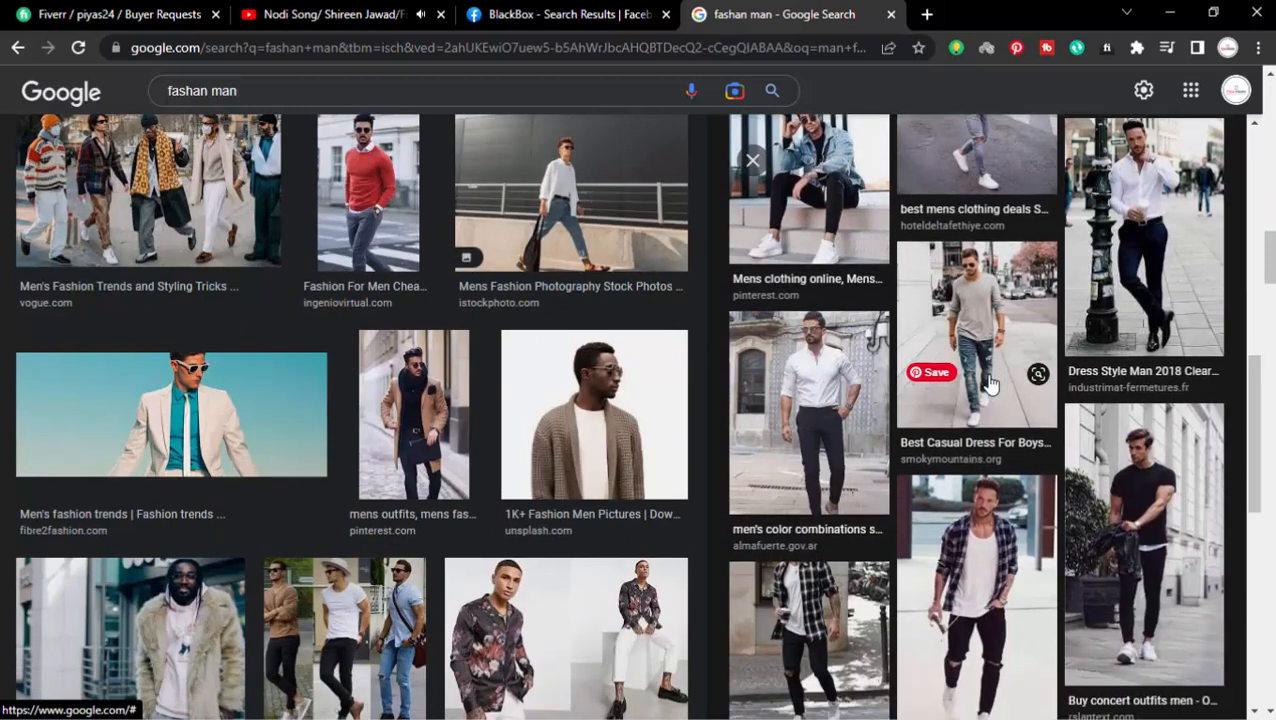
scroll(983, 385, down, 6)
- Copy the photo of the walking man in a black leather jacket and paste it into the Illustrator document
click(1108, 318)
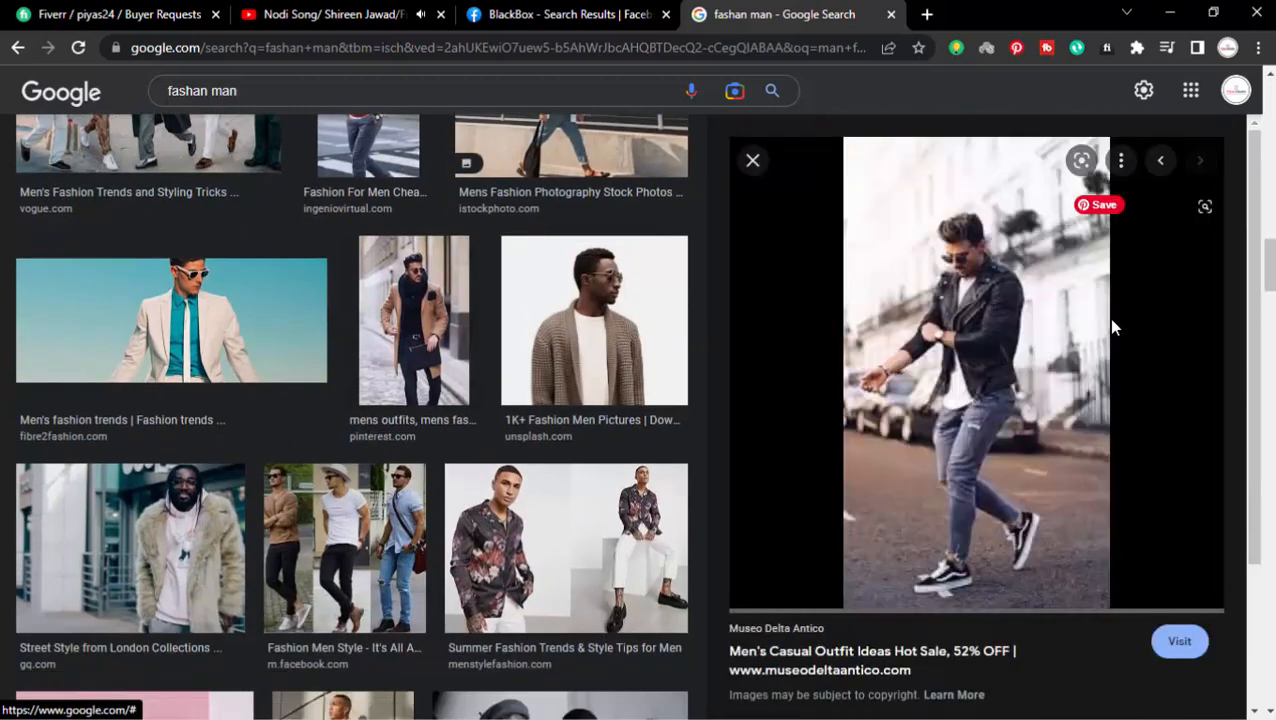
right_click(960, 298)
click(1010, 487)
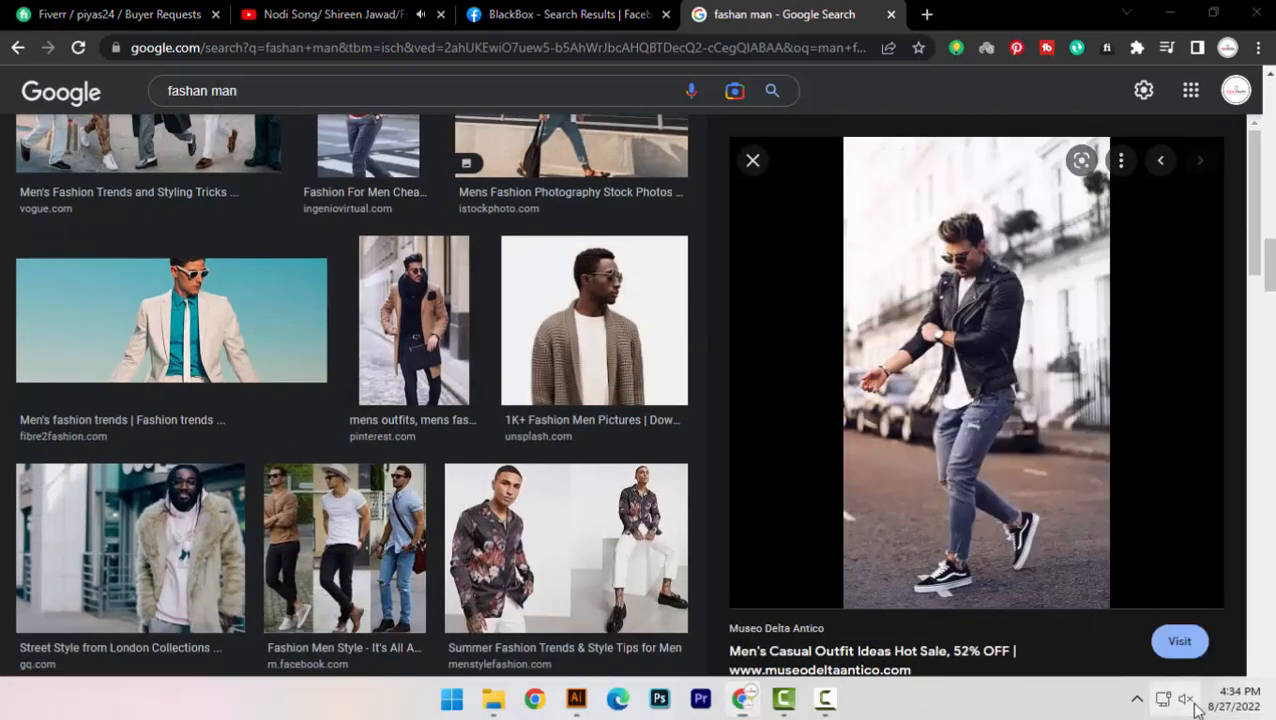
click(1165, 716)
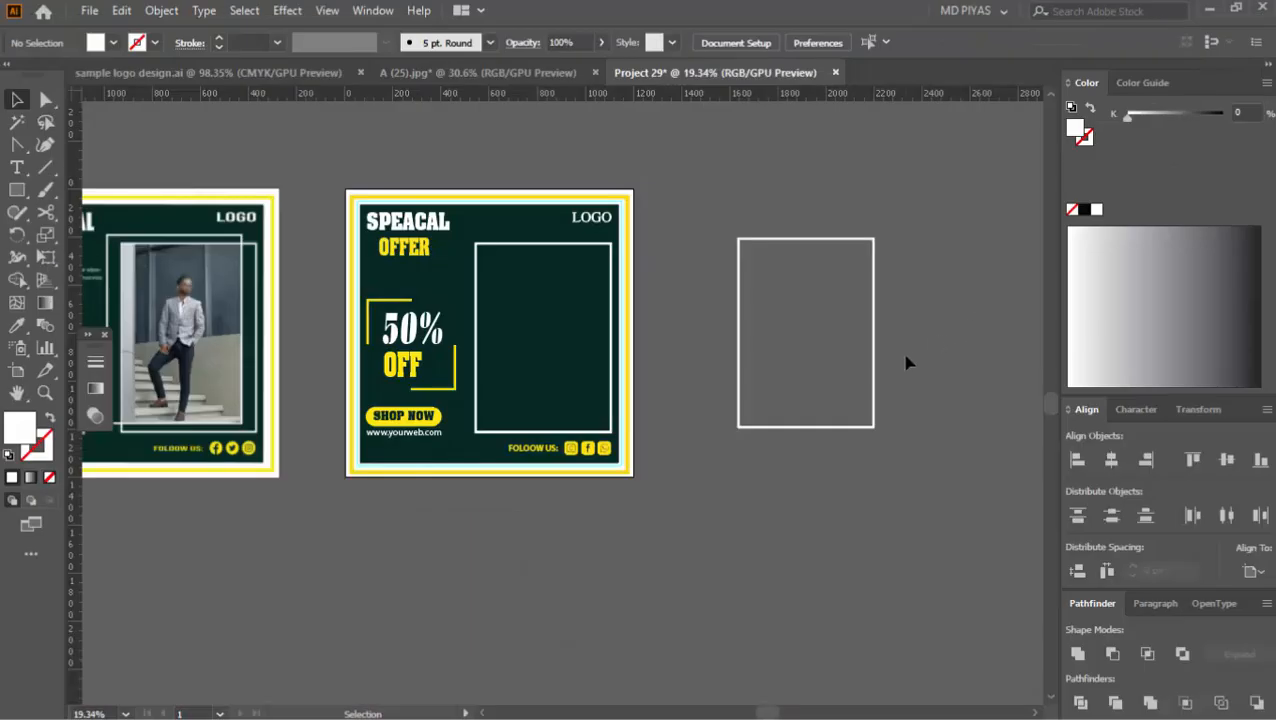
key(ctrl+v)
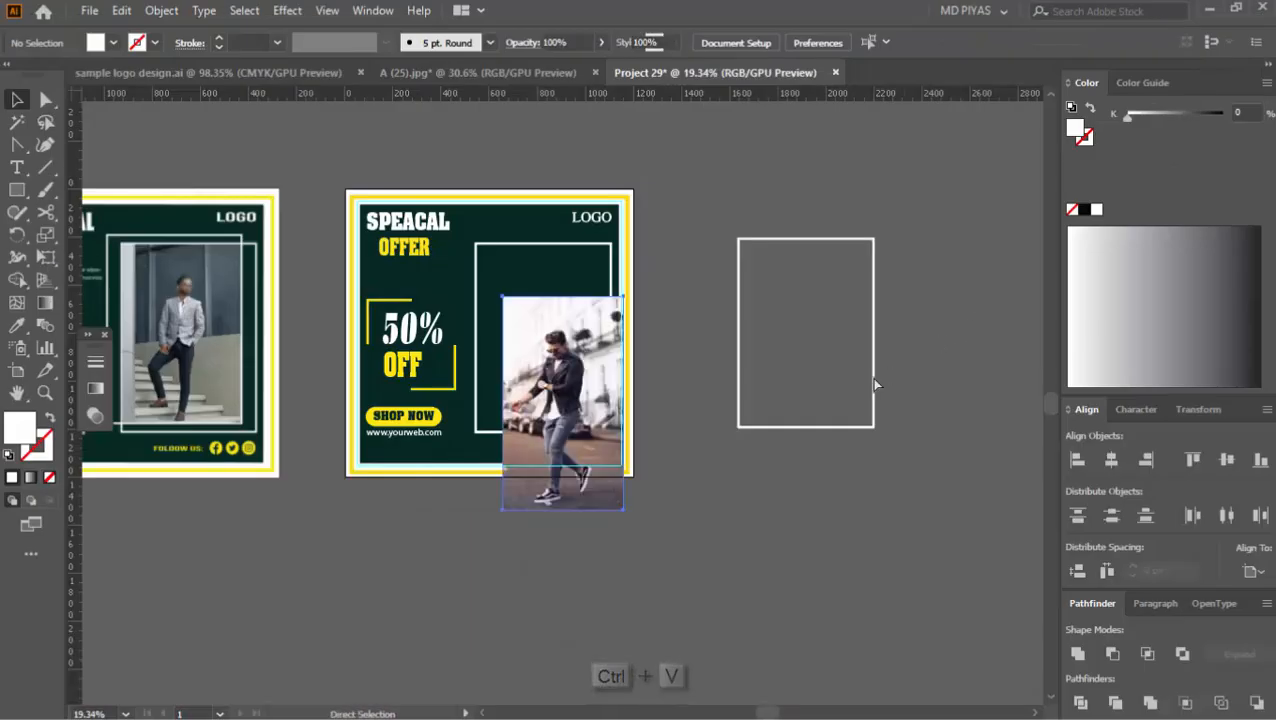
- Move the photo onto the white rectangle beside the artboard, enlarge it to about 648 × 1150 px and send it to back
key(ctrl+space)
drag(452, 416, 688, 366)
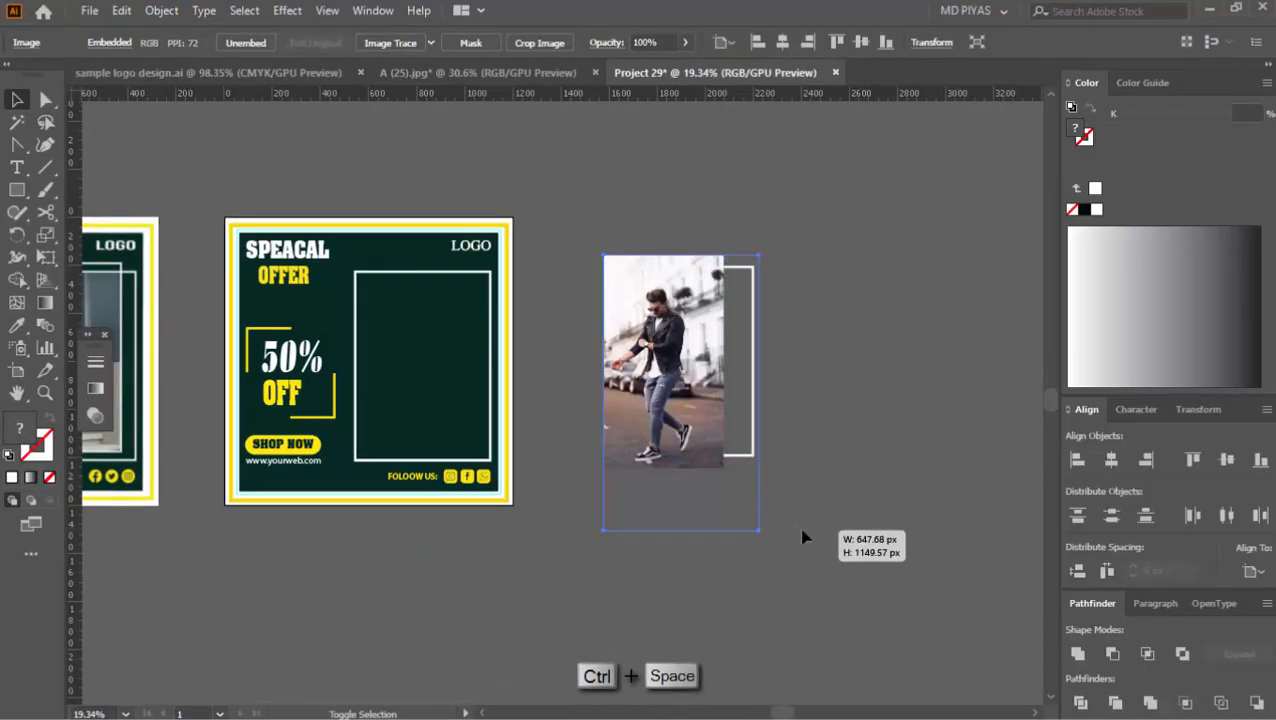
drag(801, 530, 801, 530)
drag(520, 538, 598, 525)
key(ctrl+shift+[)
key(ctrl+space)
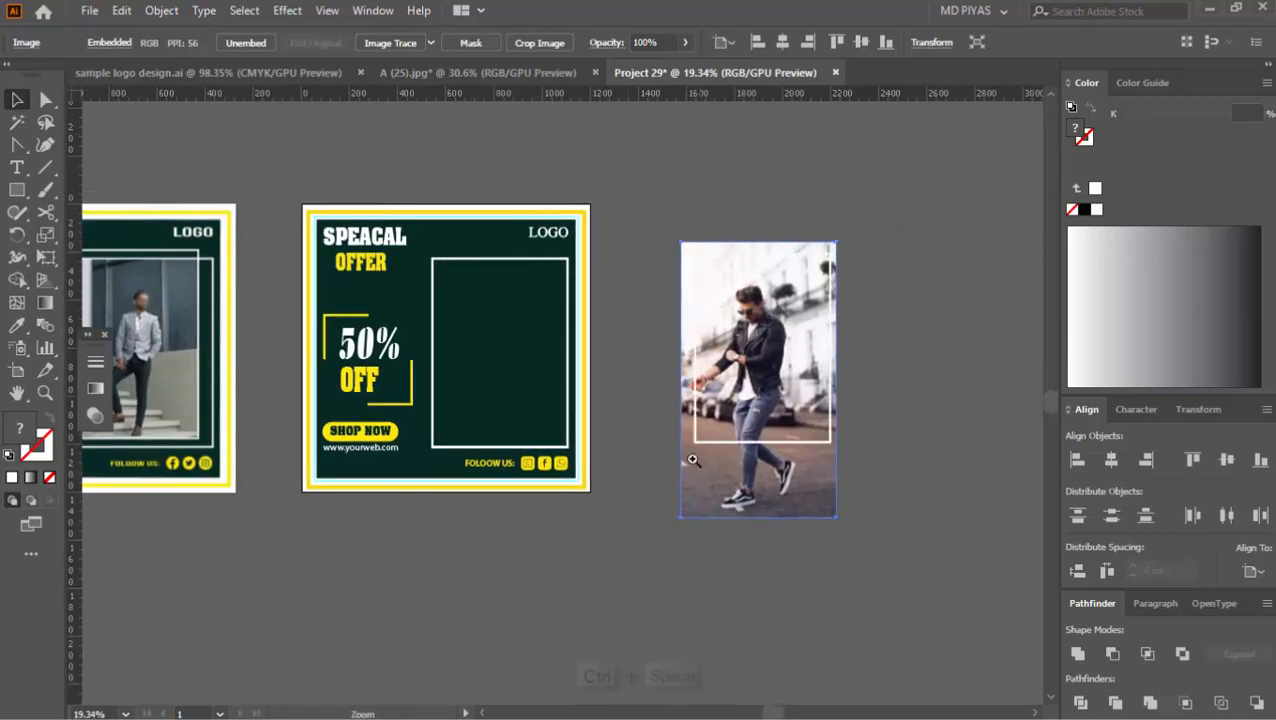
- Move the photo so its upper-left corner meets the corner of the white rectangle beside the artboard
drag(728, 286, 815, 355)
drag(706, 473, 714, 415)
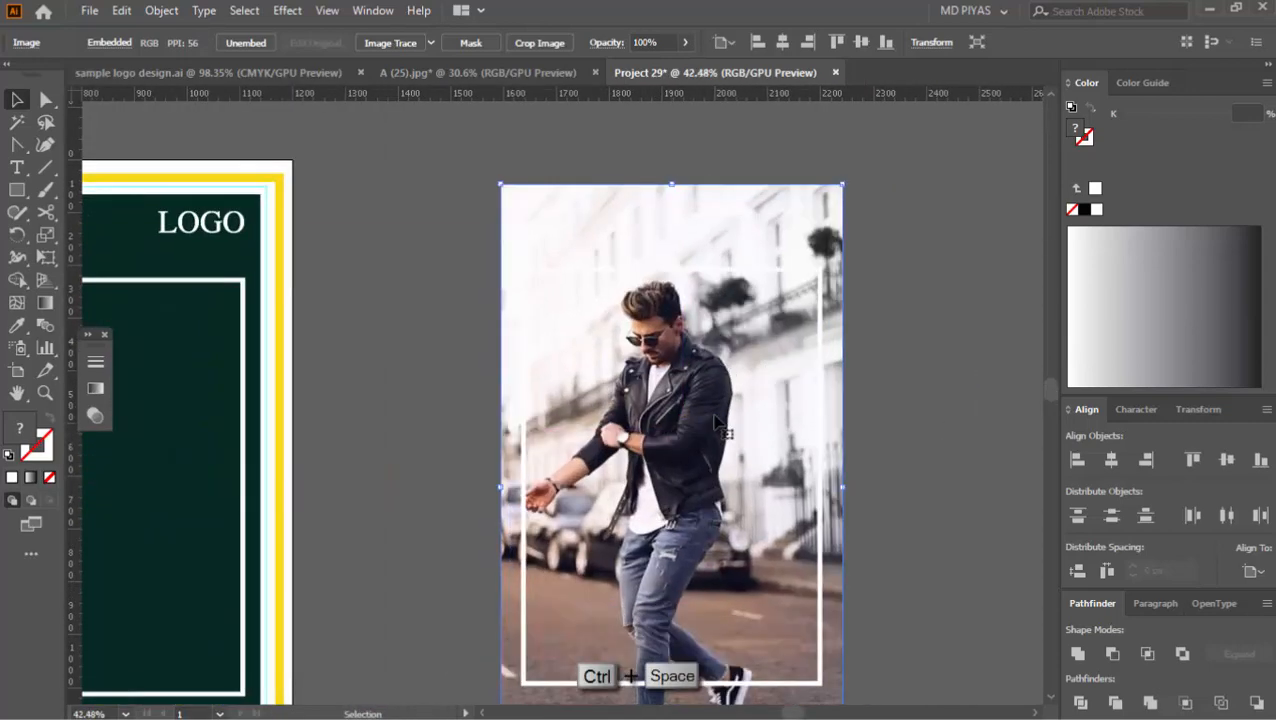
drag(695, 464, 699, 496)
drag(741, 558, 671, 398)
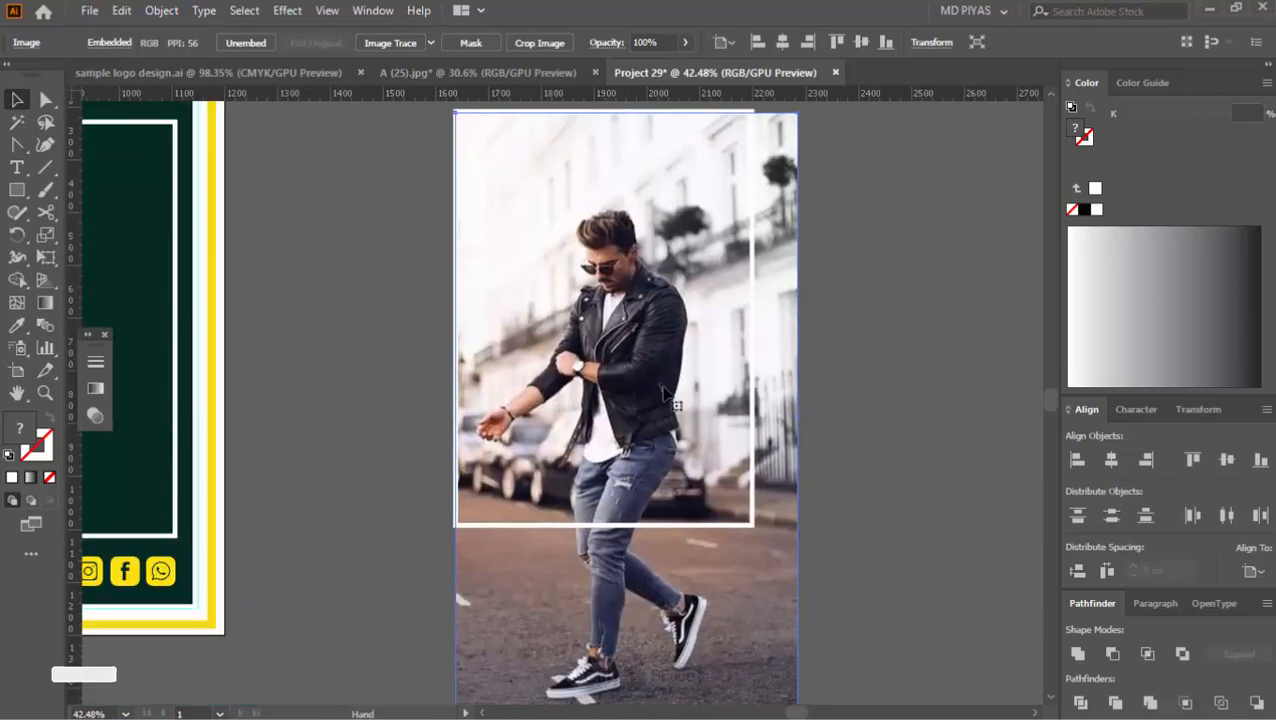
- Select the photo together with the white rectangle and align their top edges
drag(400, 236, 590, 245)
drag(590, 215, 845, 690)
shift+click(617, 221)
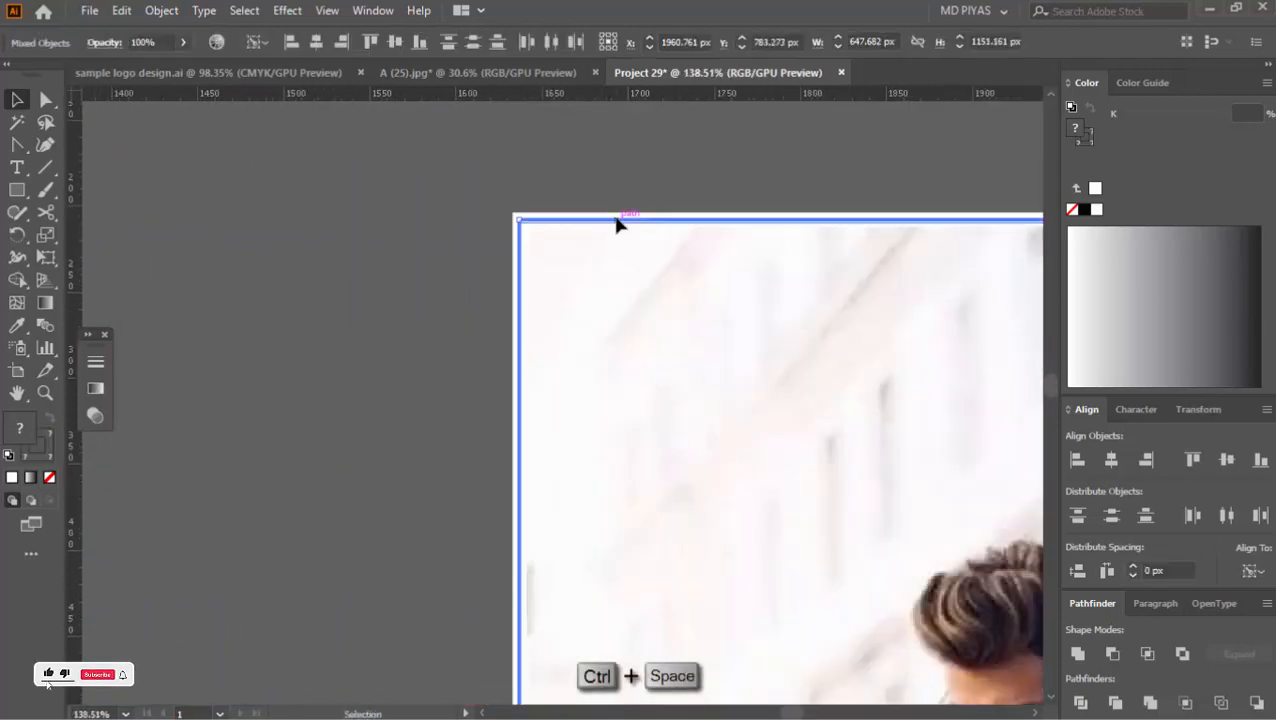
click(1191, 461)
drag(900, 420, 675, 456)
drag(680, 460, 420, 272)
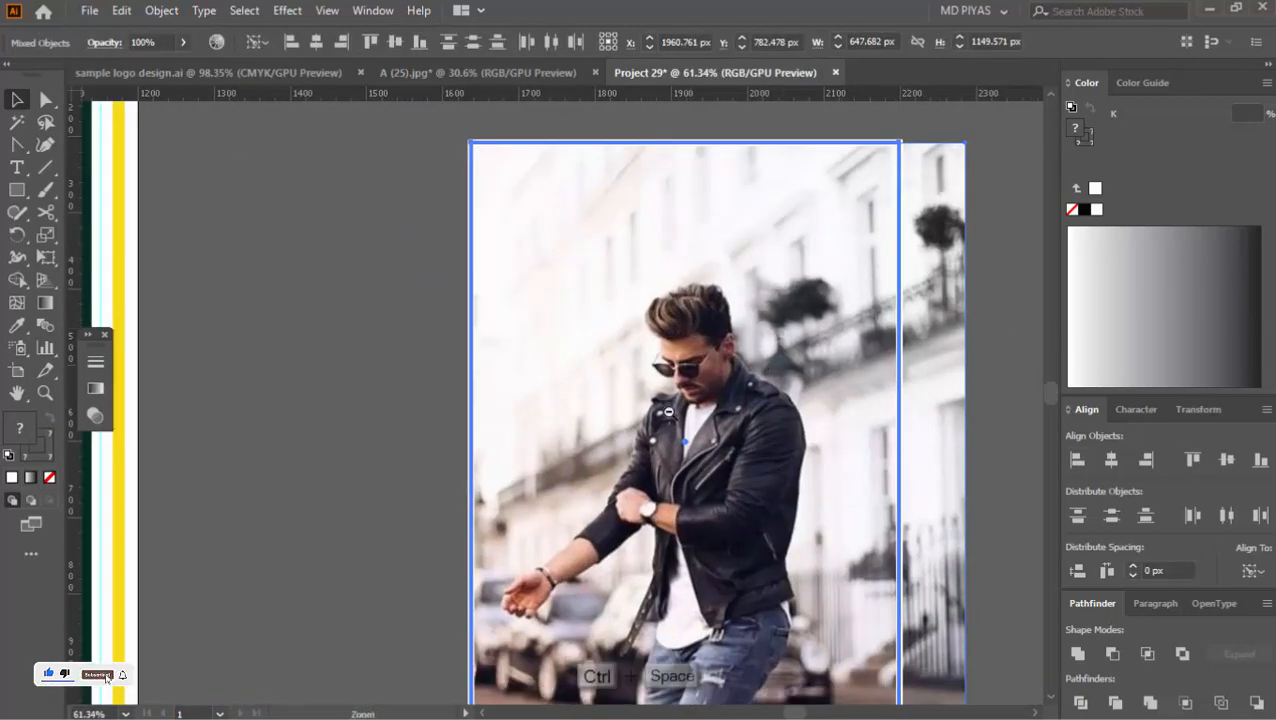
- Scale the photo down proportionally to about 564 × 1001 px so it matches the white rectangle's width
drag(574, 300, 450, 300)
drag(450, 300, 450, 174)
click(954, 487)
drag(770, 497, 797, 419)
click(799, 445)
drag(827, 601, 802, 552)
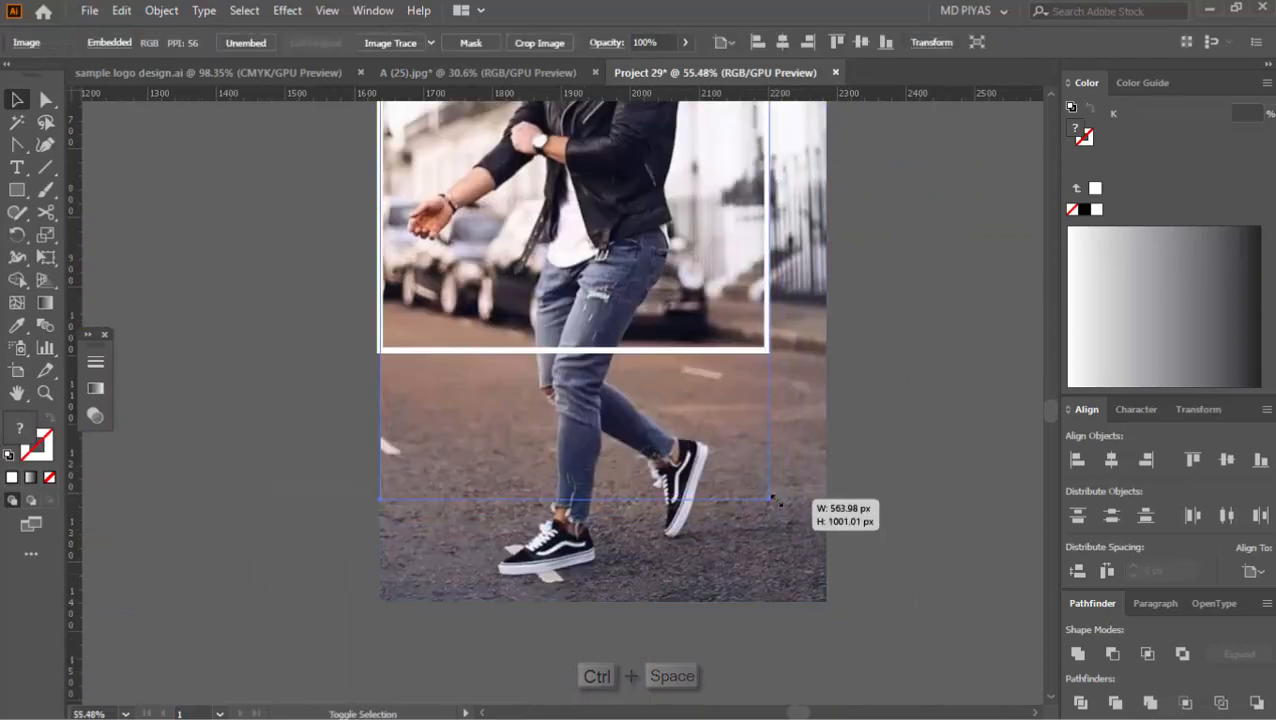
drag(777, 500, 776, 499)
click(818, 473)
- Shift the photo vertically behind the white rectangle so the man fits inside it from head to shoes
drag(629, 383, 330, 480)
drag(960, 370, 692, 418)
drag(826, 418, 820, 378)
drag(820, 390, 689, 437)
click(883, 381)
drag(690, 251, 950, 290)
drag(642, 112, 748, 309)
drag(672, 368, 672, 355)
drag(722, 366, 262, 436)
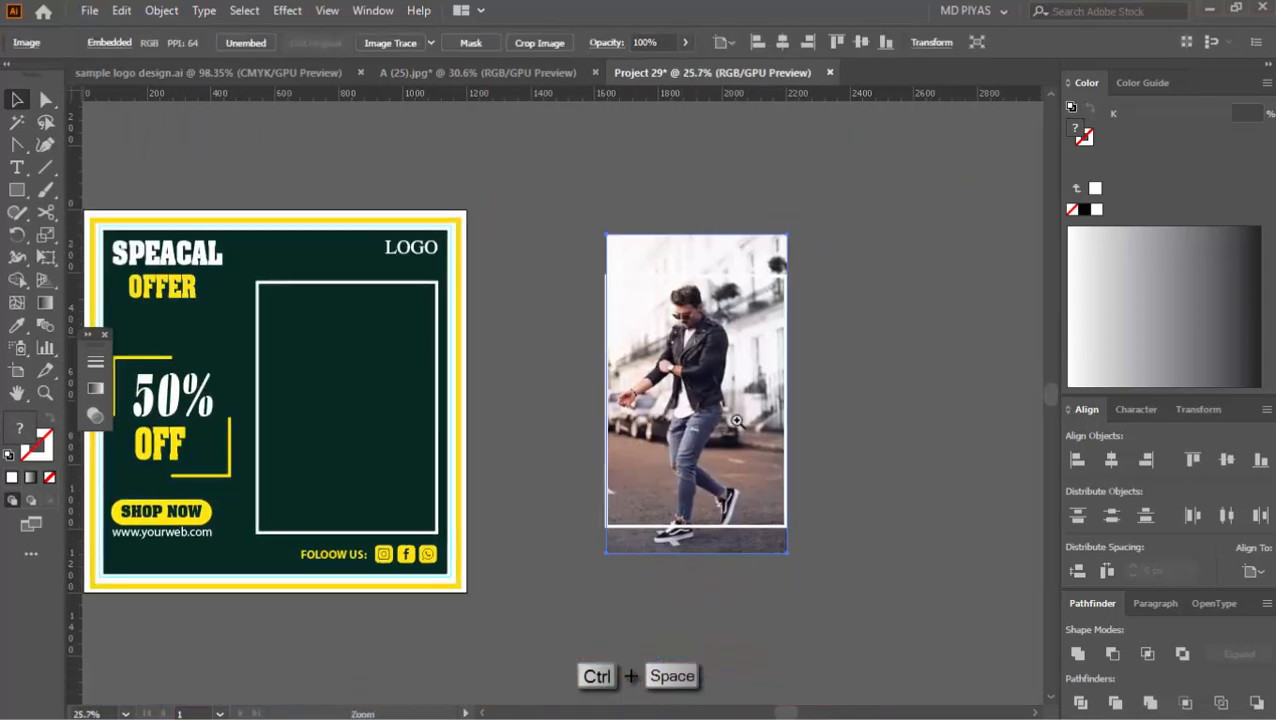
drag(697, 396, 812, 420)
drag(733, 493, 733, 493)
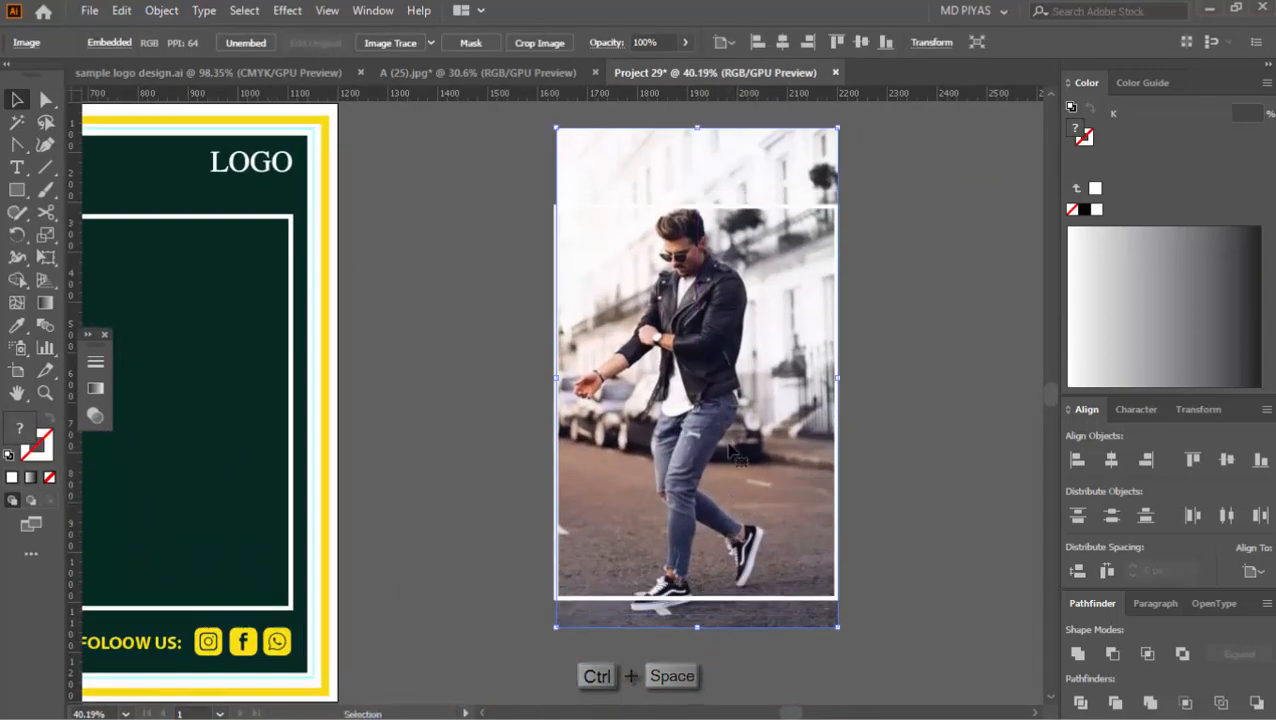
drag(726, 438, 727, 450)
- Make a clipping mask from the white rectangle and the photo beneath it
drag(882, 370, 667, 418)
right_click(664, 415)
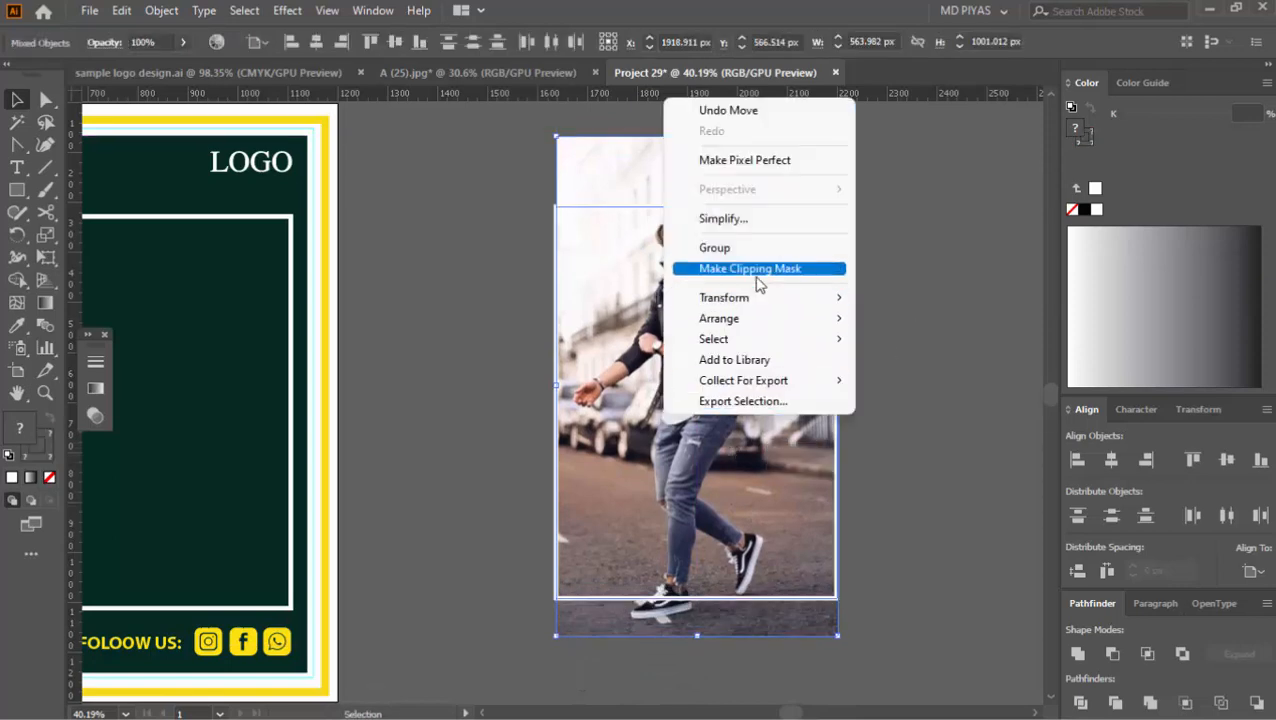
click(757, 271)
click(900, 285)
- Move the masked photo into the white frame on the artboard and centre it on the frame horizontally and vertically
drag(690, 237, 850, 275)
drag(910, 320, 460, 405)
drag(872, 400, 974, 412)
click(822, 440)
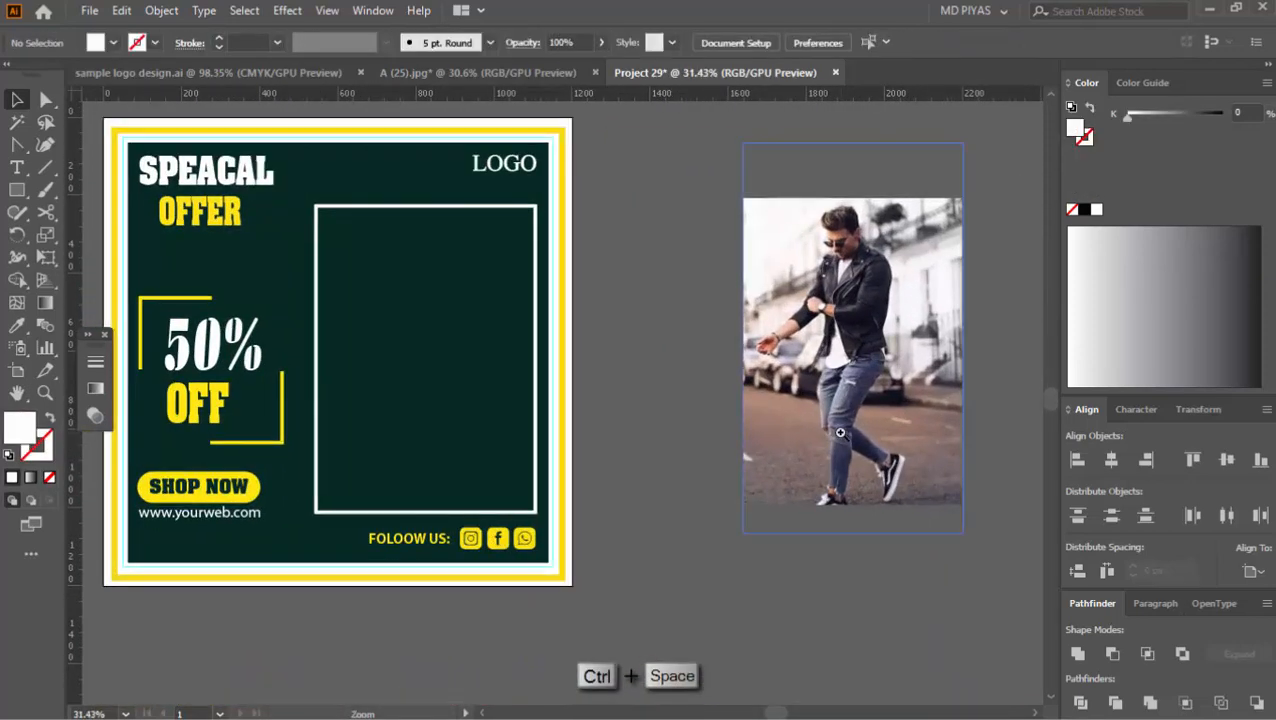
shift+click(535, 448)
click(1122, 466)
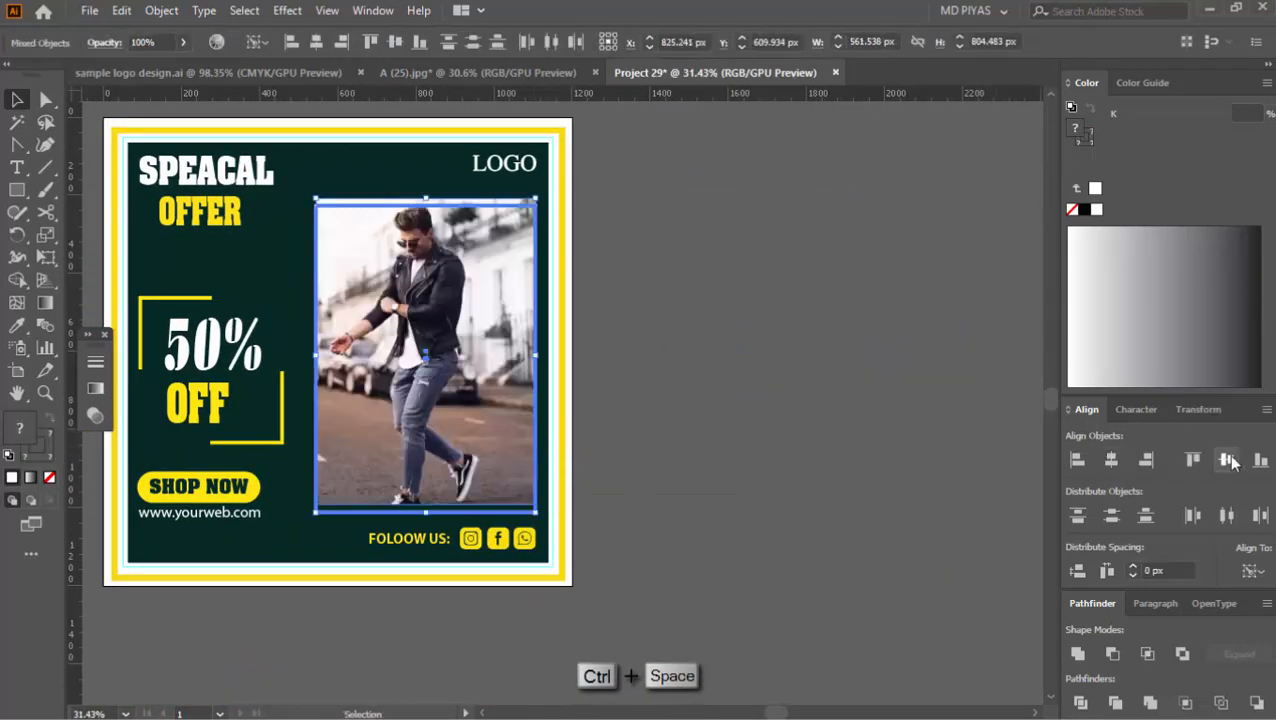
click(1230, 462)
click(746, 428)
- Hide the masked photo and the frame around it, and show all hidden objects so both overlapping frames return
drag(746, 428, 735, 430)
drag(610, 410, 760, 429)
click(608, 424)
key(ctrl+3)
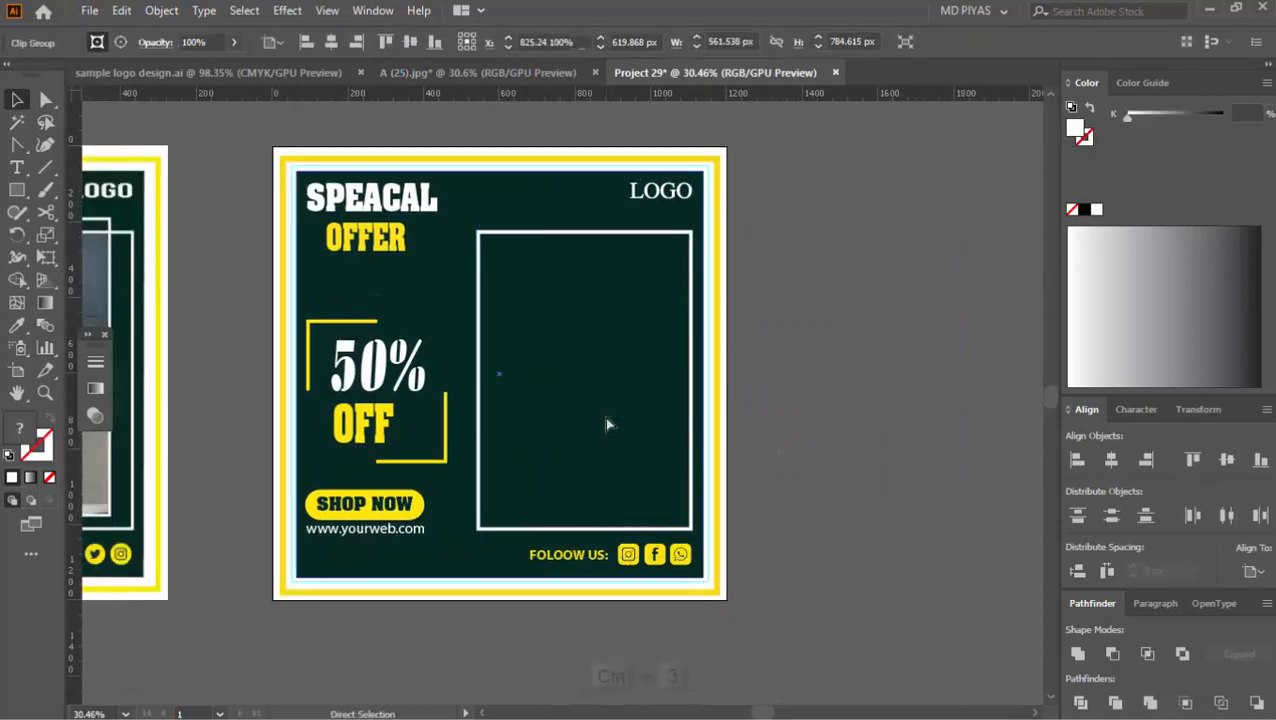
click(690, 390)
key(ctrl+3)
key(ctrl+alt+3)
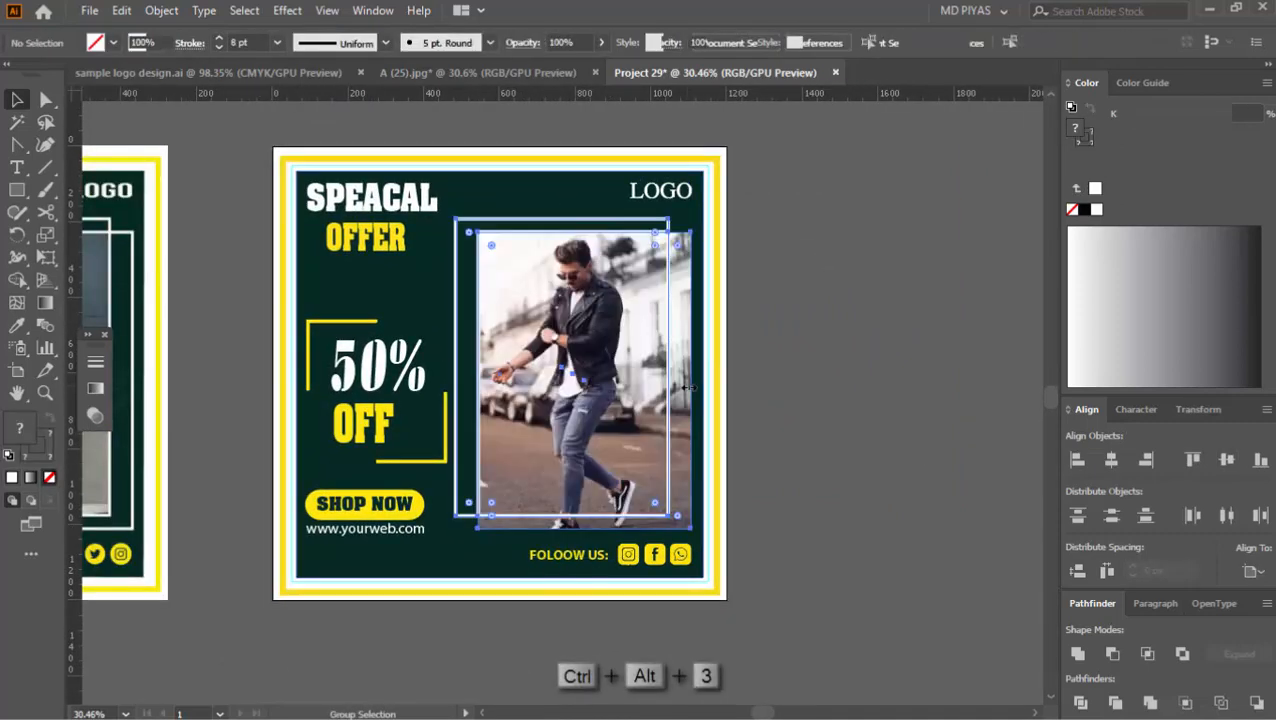
click(823, 387)
- Undo the last reveal of hidden objects and show the photo and both frames again
ctrl+click(733, 450)
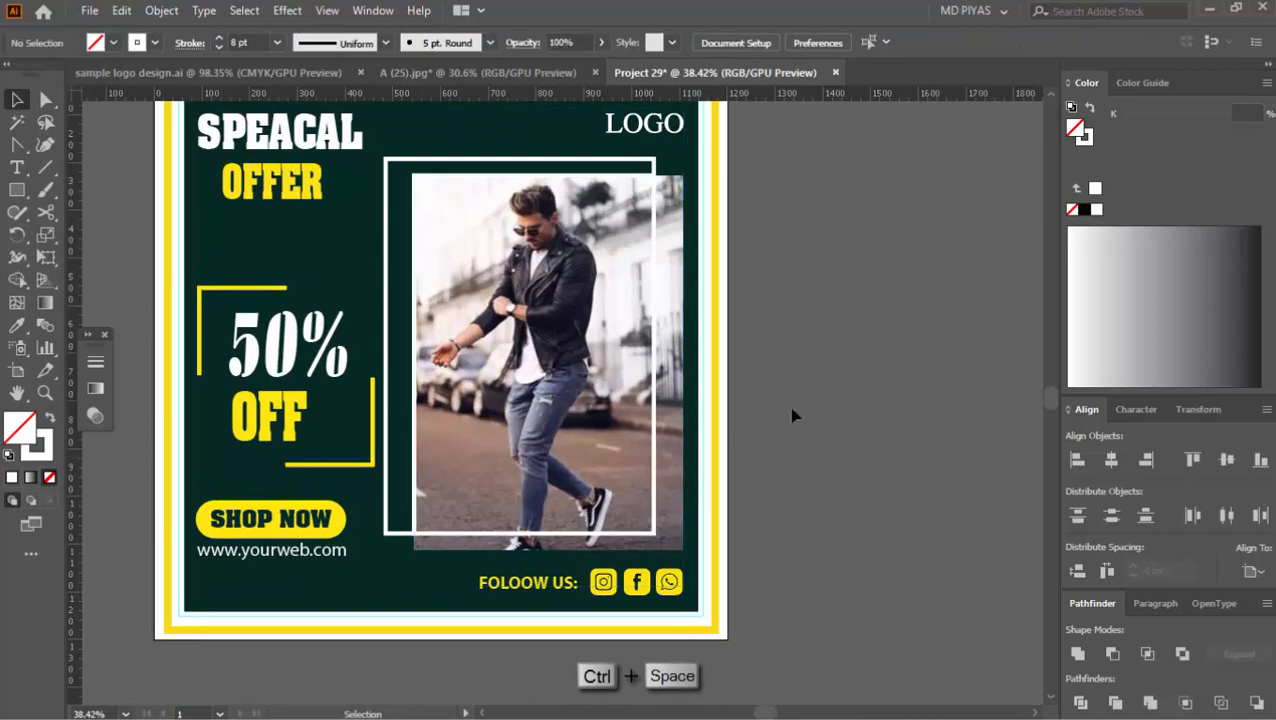
drag(851, 394, 774, 420)
ctrl+drag(649, 450, 895, 379)
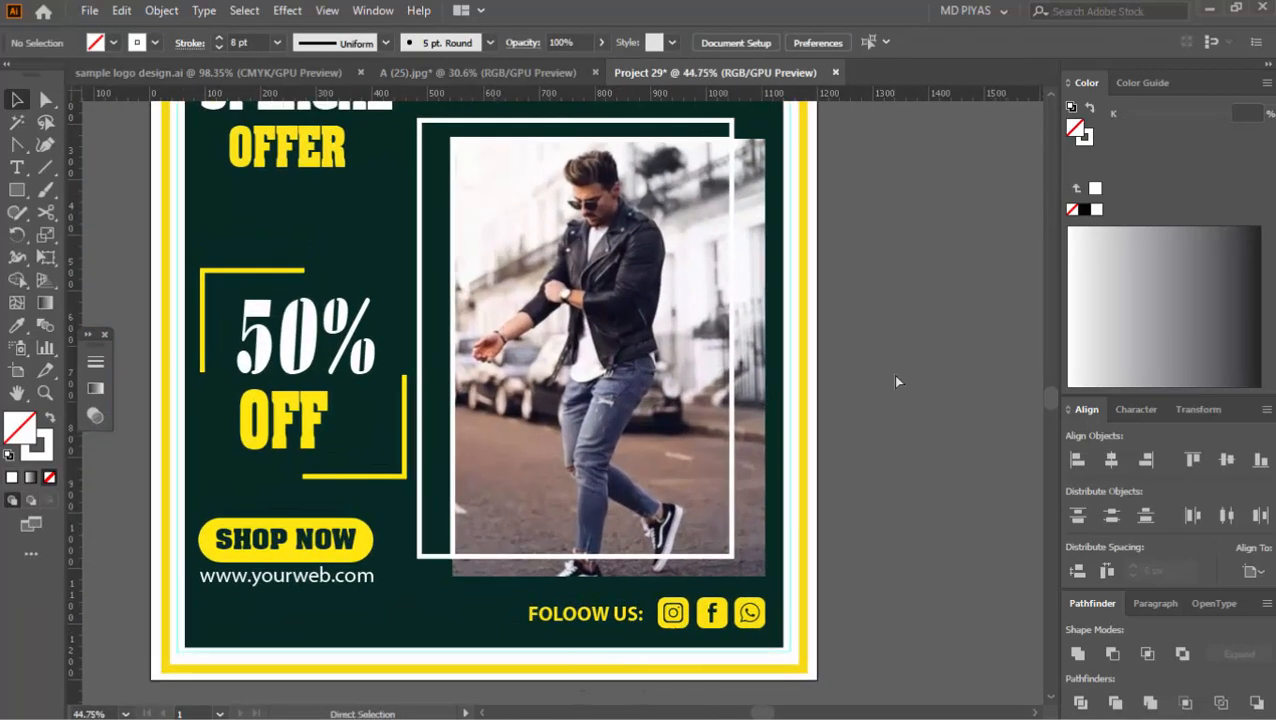
key(ctrl+z)
key(ctrl+alt+3)
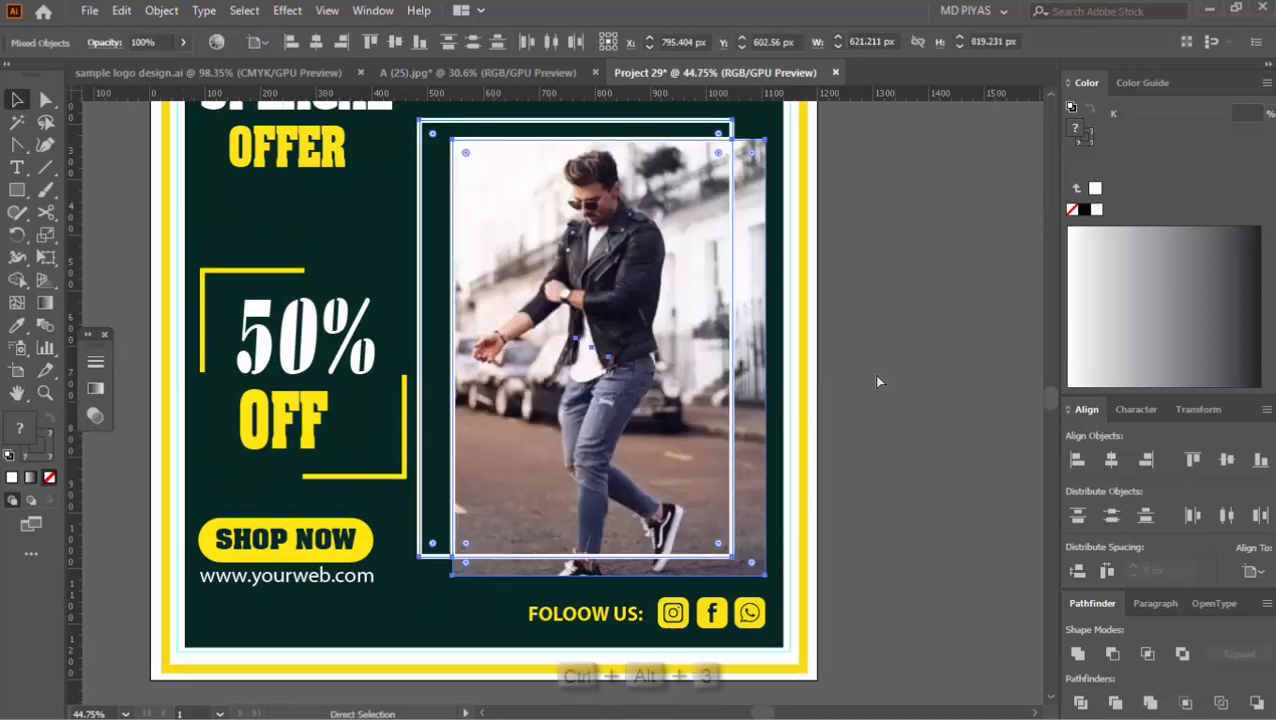
- Undo the masked photo's placement in the white frame, back to the photo lying beside the artboard
click(876, 377)
drag(605, 455, 724, 459)
key(ctrl+z)
key(ctrl+z)
key(ctrl+z)
key(ctrl+z)
key(ctrl+z)
key(ctrl+z)
key(ctrl+z)
key(ctrl+z)
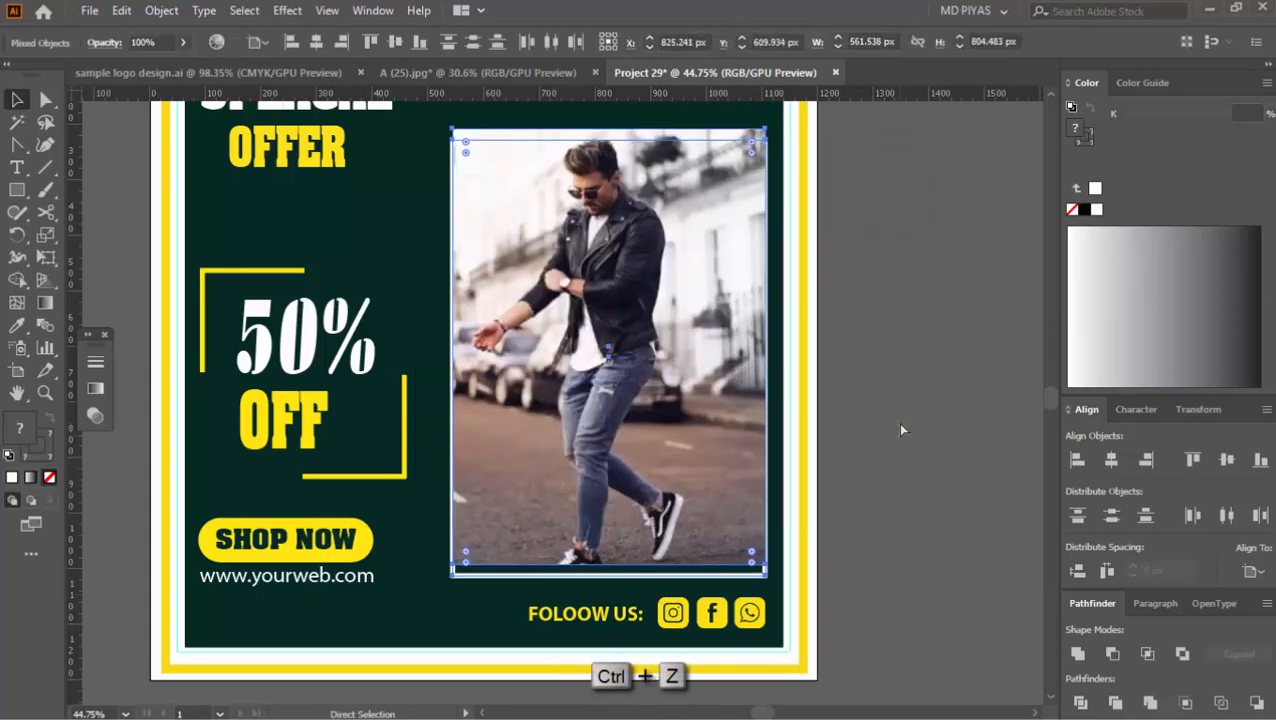
key(ctrl+z)
key(ctrl+z)
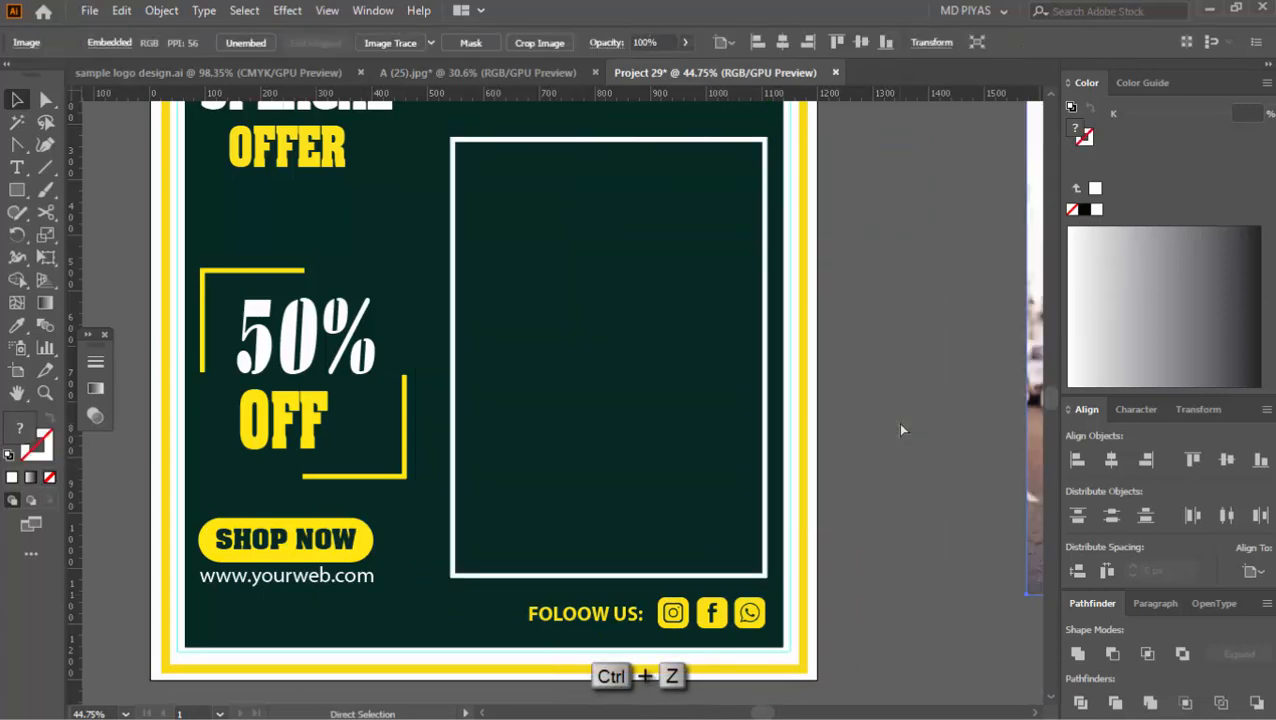
- Undo further back, past the photo and frame edits and the yellow recolouring of the OFF text
key(ctrl+z)
key(ctrl+z)
key(ctrl+z)
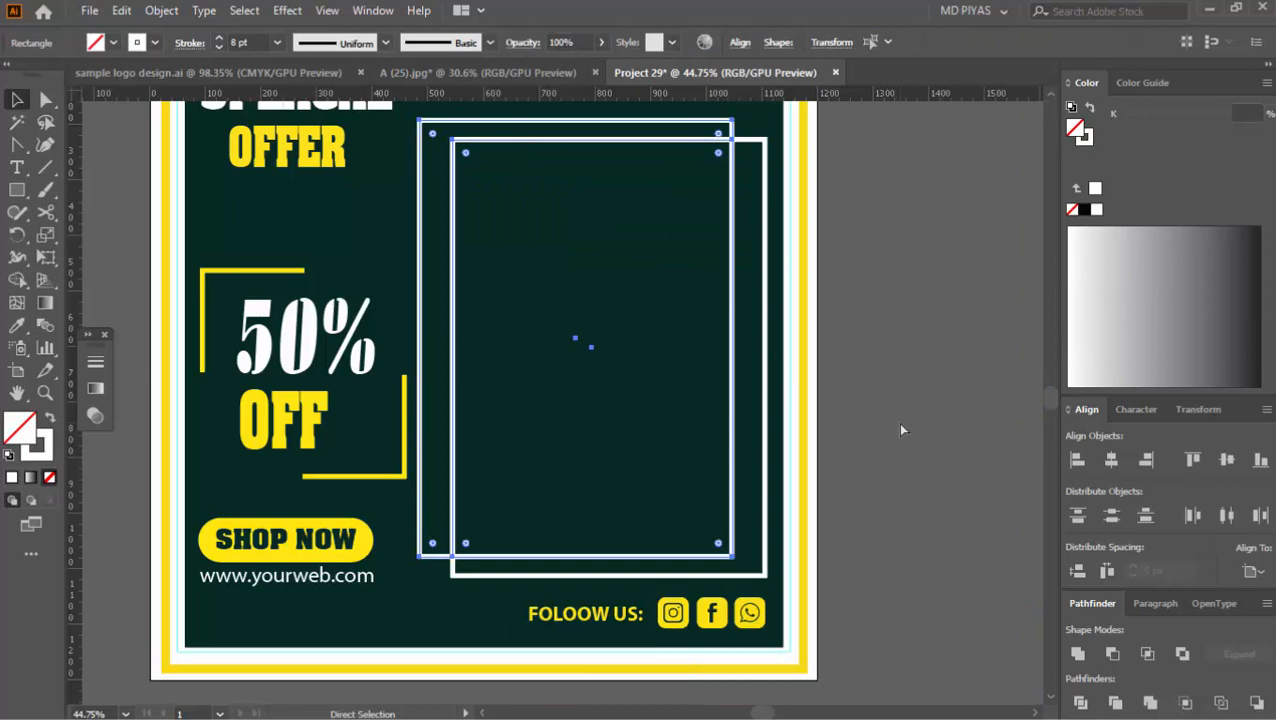
key(ctrl+z)
key(ctrl+z)
key(ctrl+z)
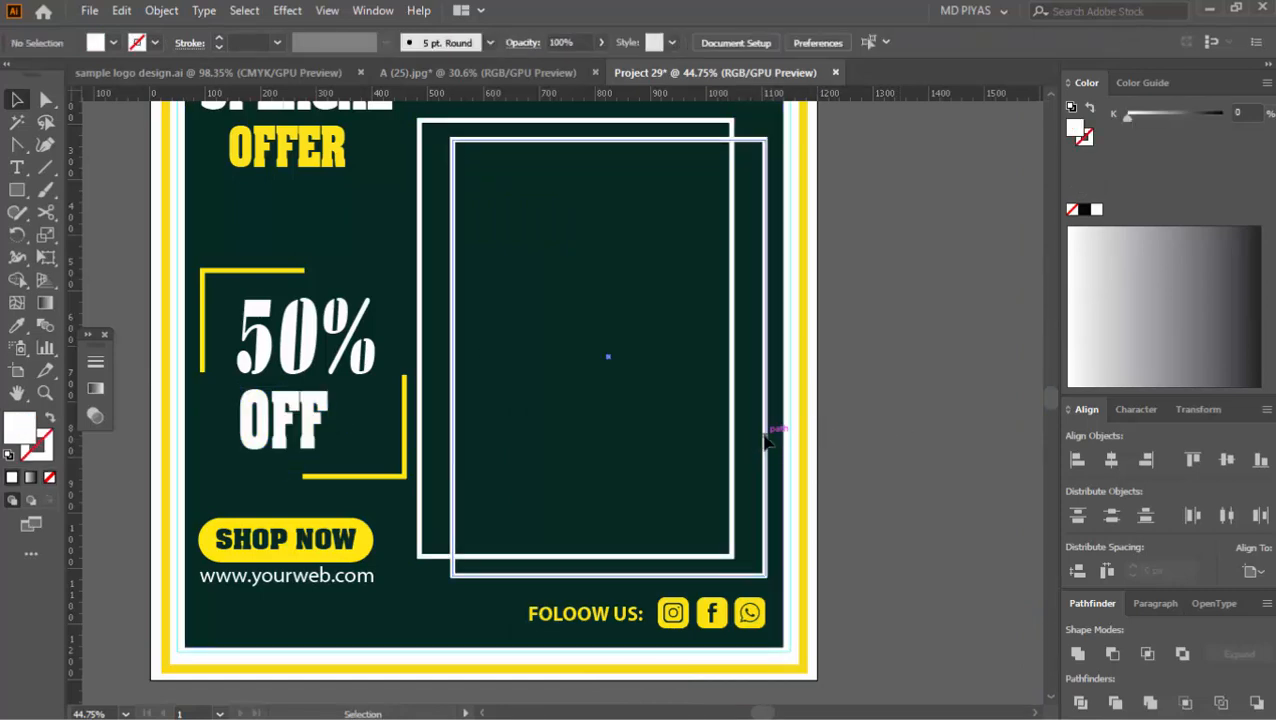
- Hide the two offset white frames, toggling their visibility to compare them with the smaller frame where they overlap
click(765, 436)
shift+click(534, 122)
key(ctrl+3)
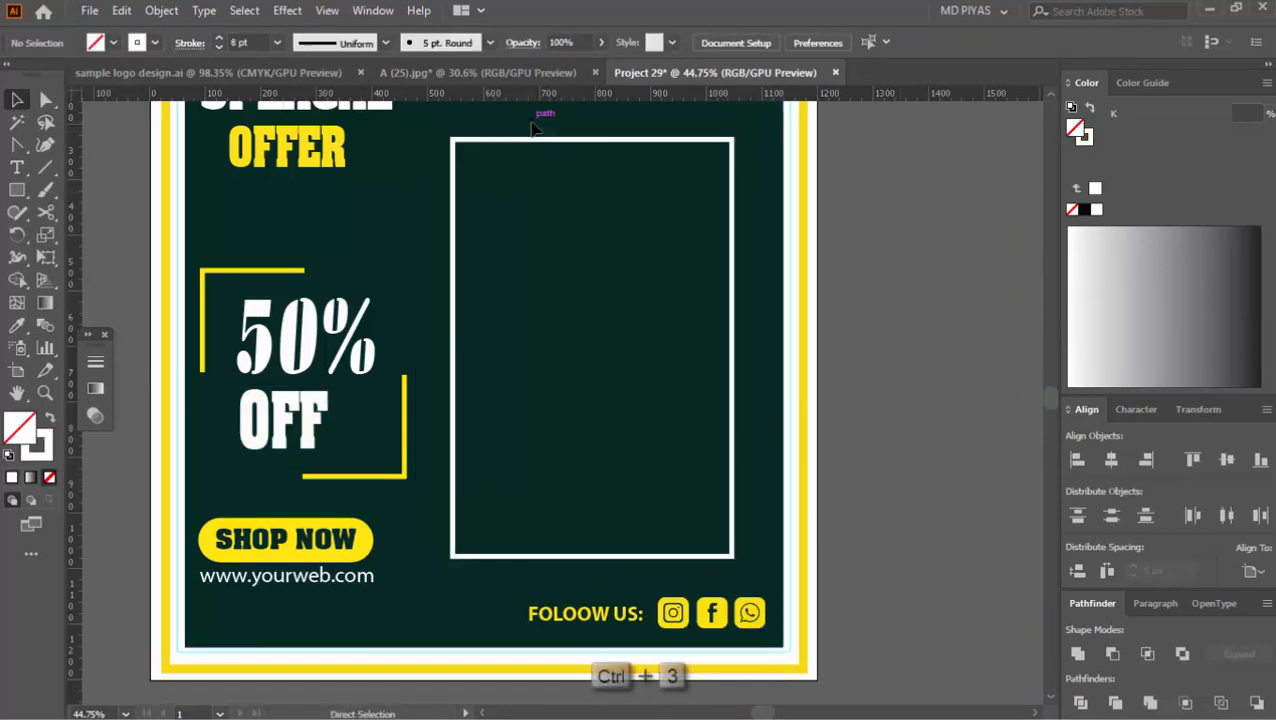
key(ctrl+alt+3)
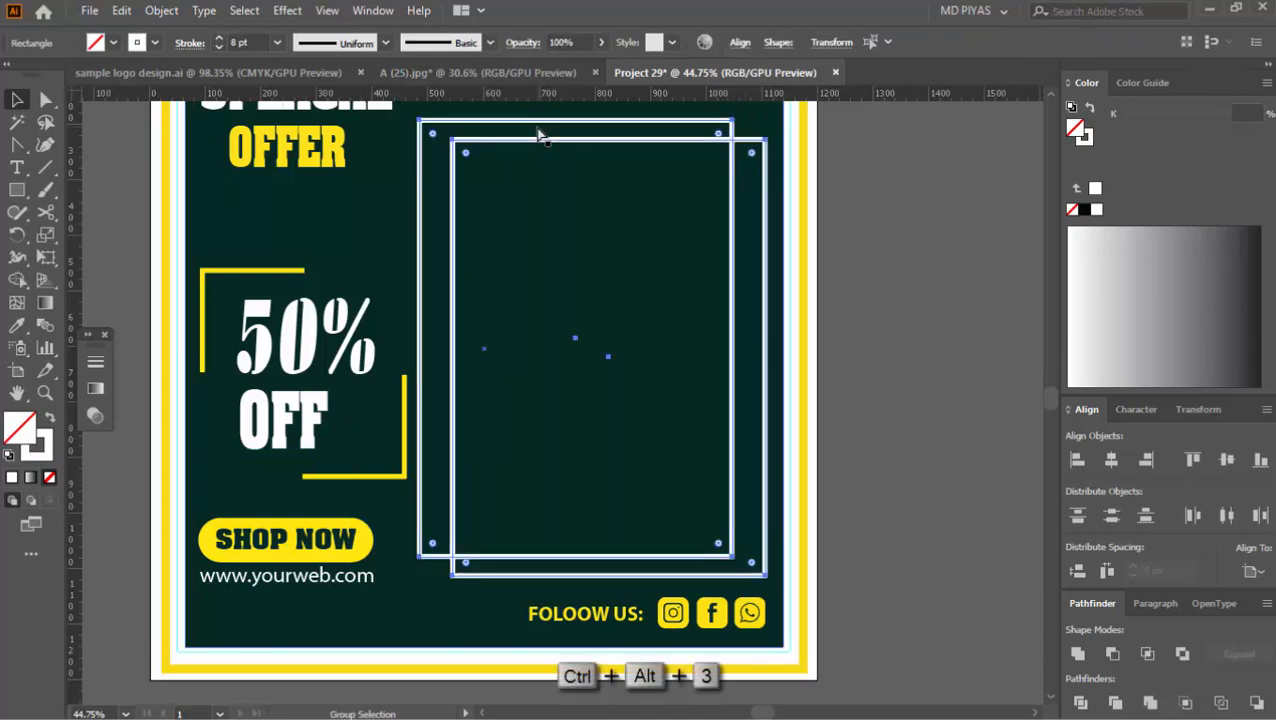
key(ctrl+3)
key(ctrl+alt+3)
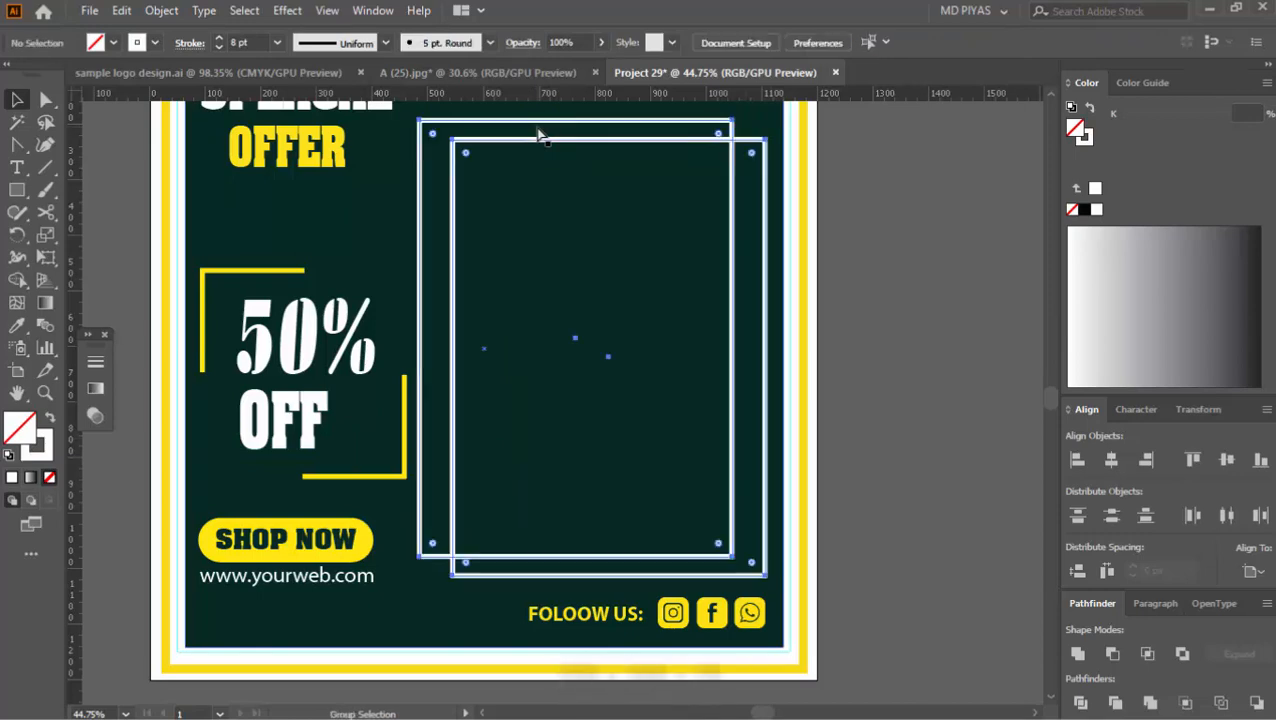
key(ctrl+3)
- Copy the remaining white frame onto the empty canvas beside the artboard and delete the stray Facebook letter there
drag(691, 297, 575, 352)
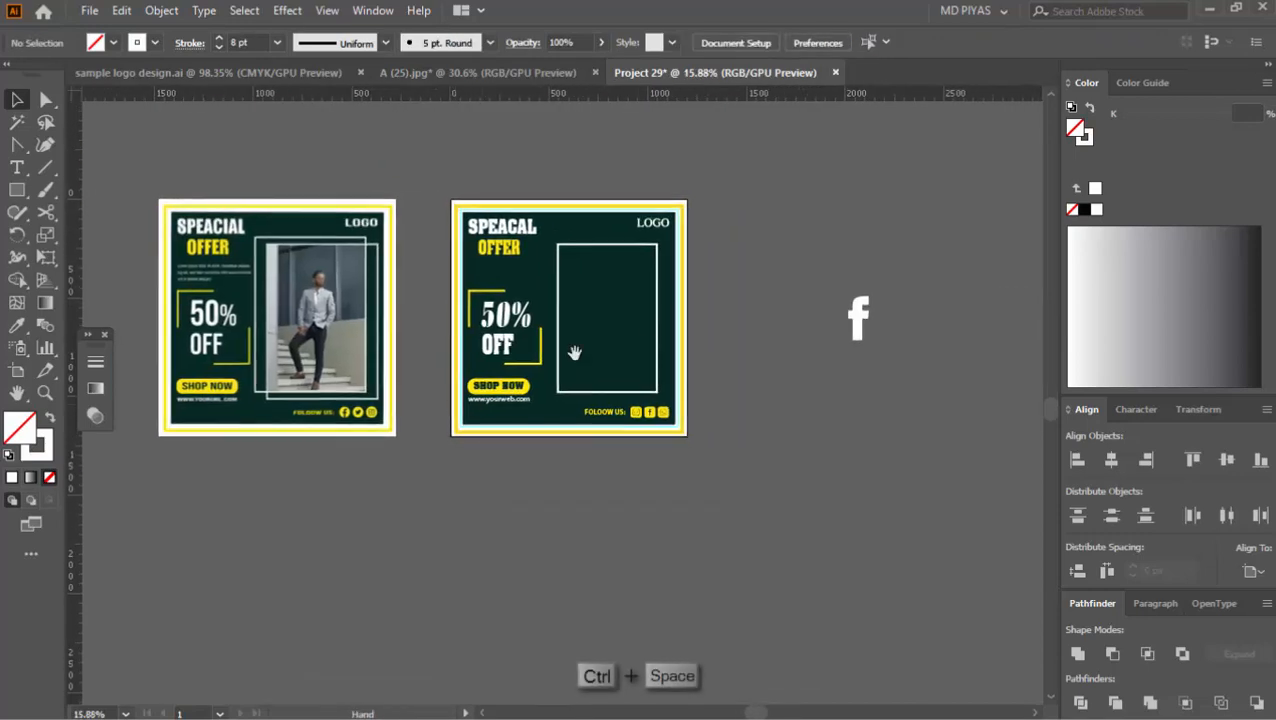
drag(656, 313, 907, 349)
click(860, 315)
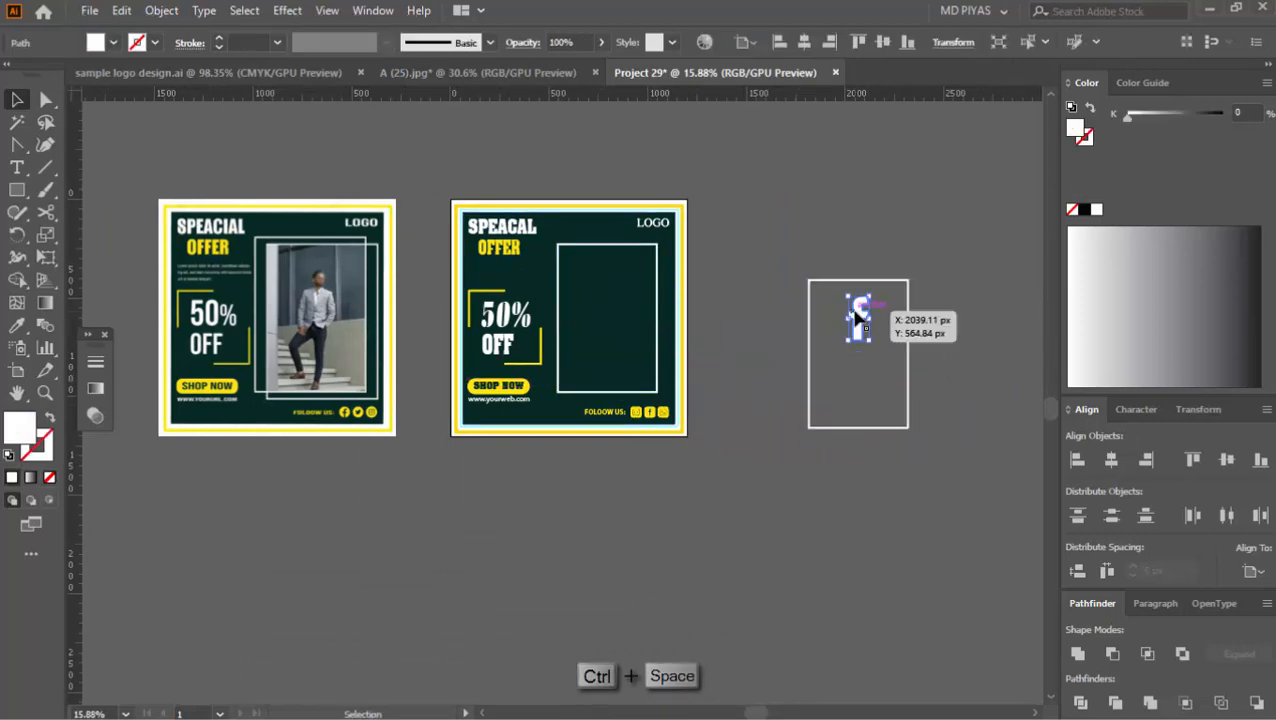
key(Delete)
- Paste the model photo, place it behind the copied white frame and scale it to the frame's width
key(ctrl+v)
drag(812, 404, 843, 404)
drag(843, 404, 705, 447)
drag(315, 498, 735, 448)
drag(690, 311, 780, 313)
drag(749, 318, 761, 318)
drag(853, 360, 793, 362)
drag(905, 565, 797, 435)
drag(828, 457, 853, 457)
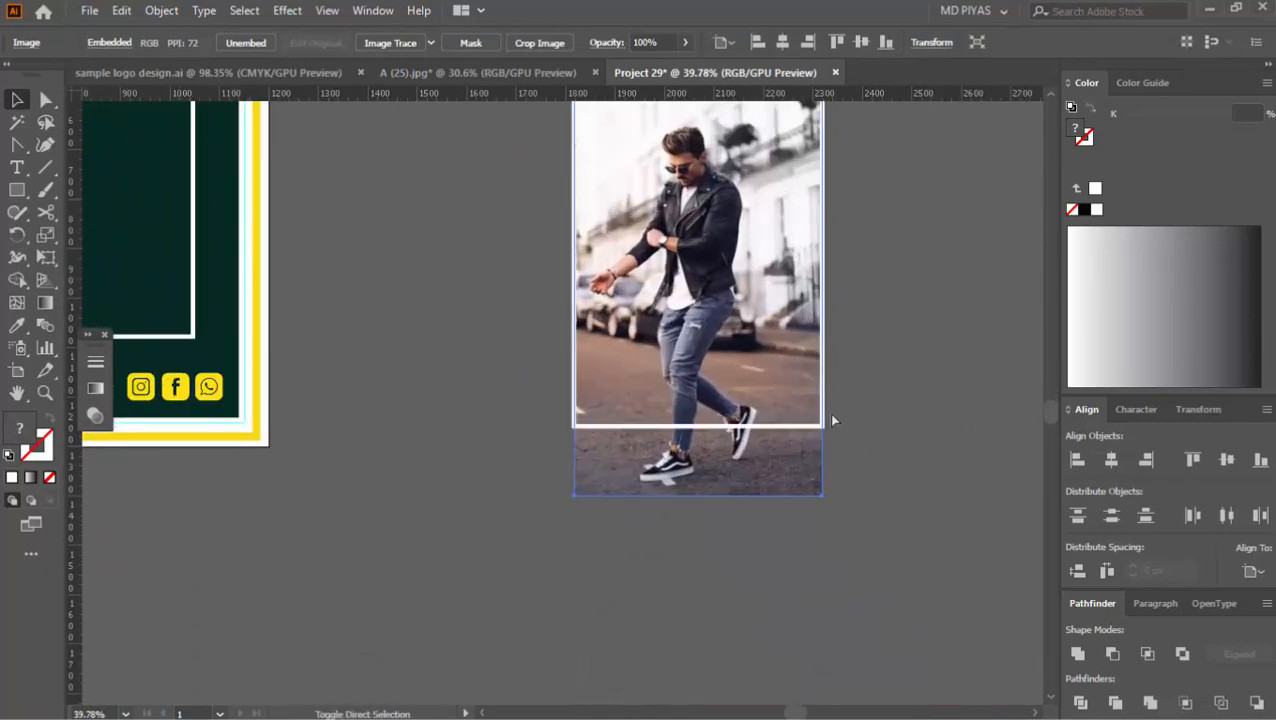
- Move the photo straight up behind the copied frame until the model's head sits just below the frame's upper edge
drag(747, 408, 705, 455)
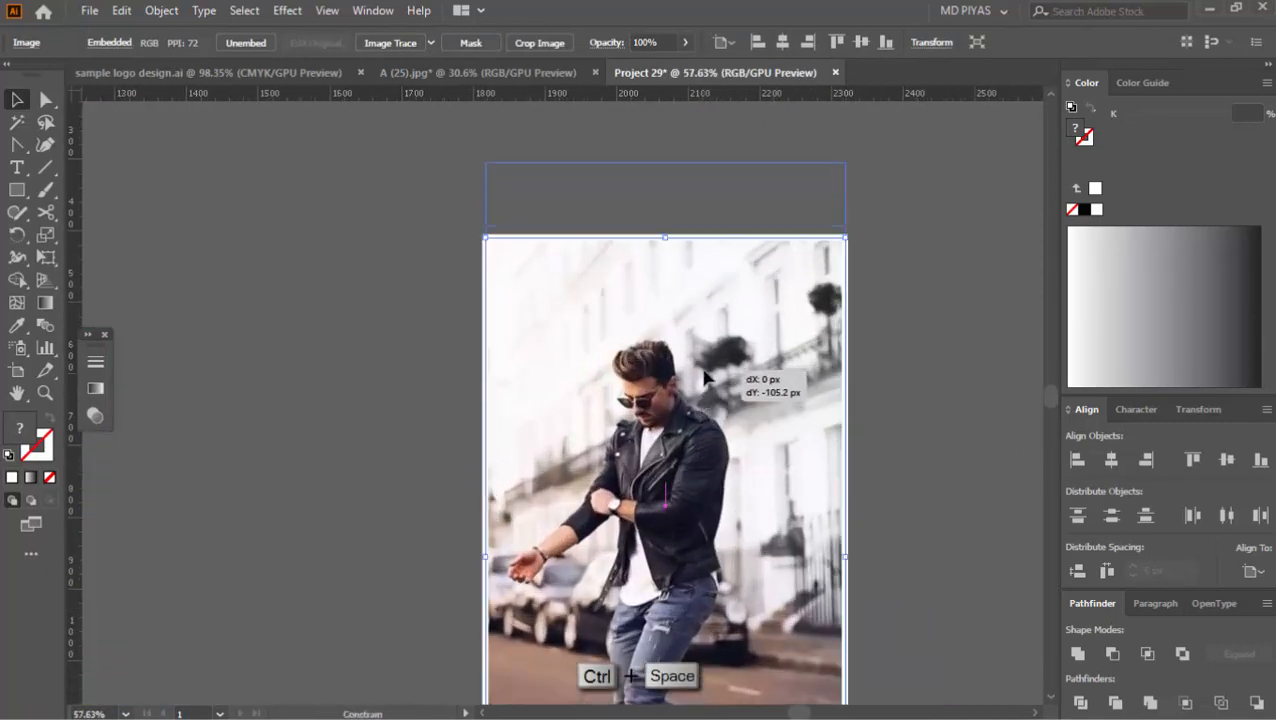
drag(705, 377, 705, 370)
drag(688, 415, 688, 407)
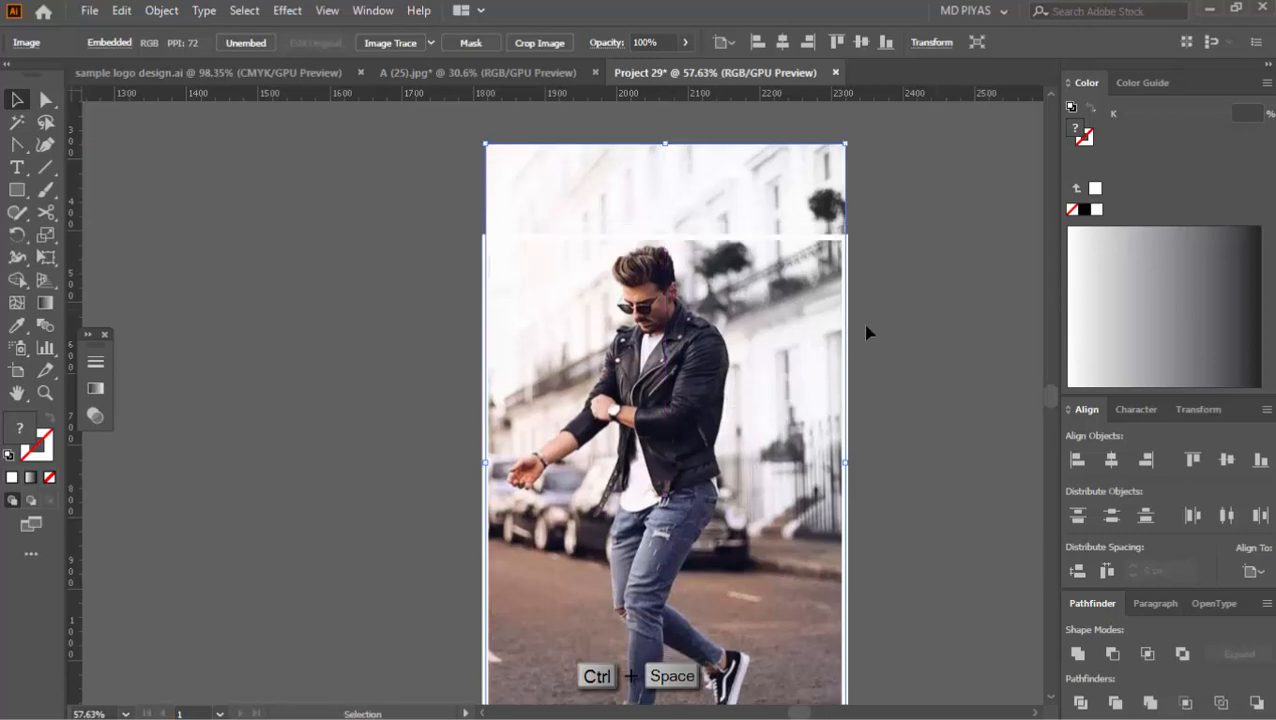
click(866, 329)
- Make a clipping mask from the copied white frame and the model photo behind it
drag(739, 323, 739, 334)
drag(729, 397, 700, 397)
drag(873, 450, 692, 374)
right_click(676, 379)
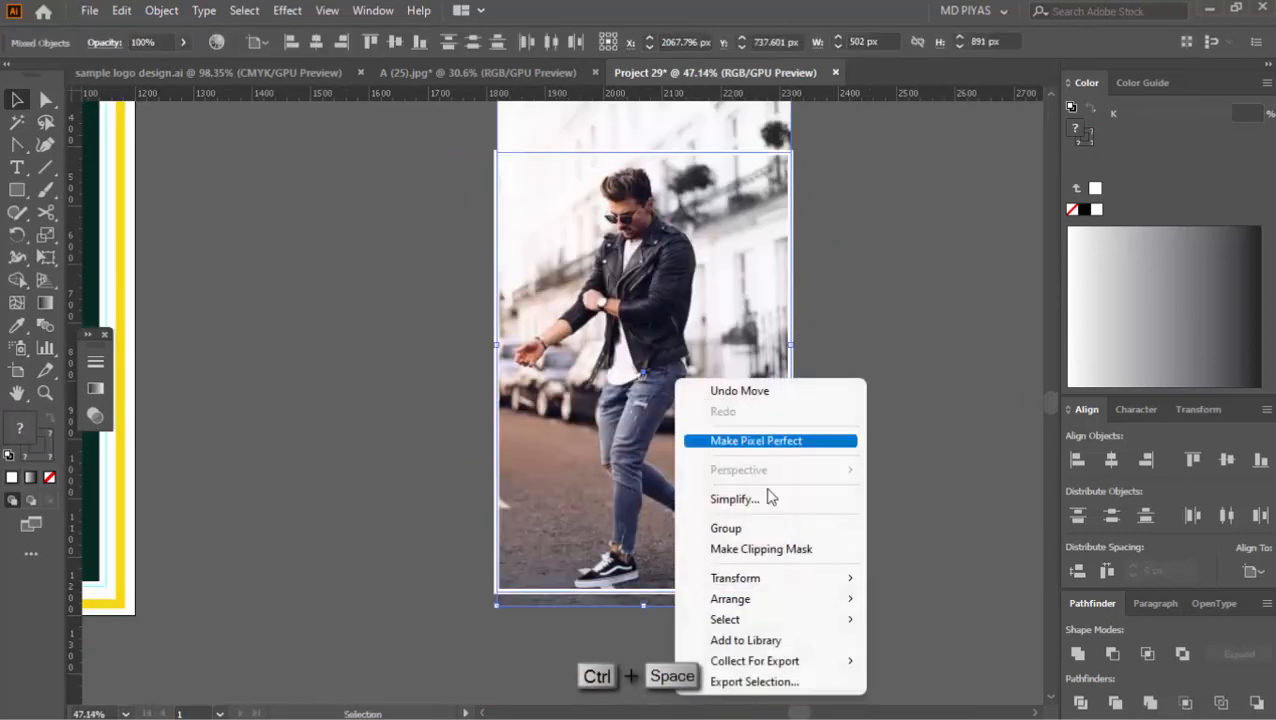
click(757, 549)
click(846, 433)
scroll(846, 433, down, 1)
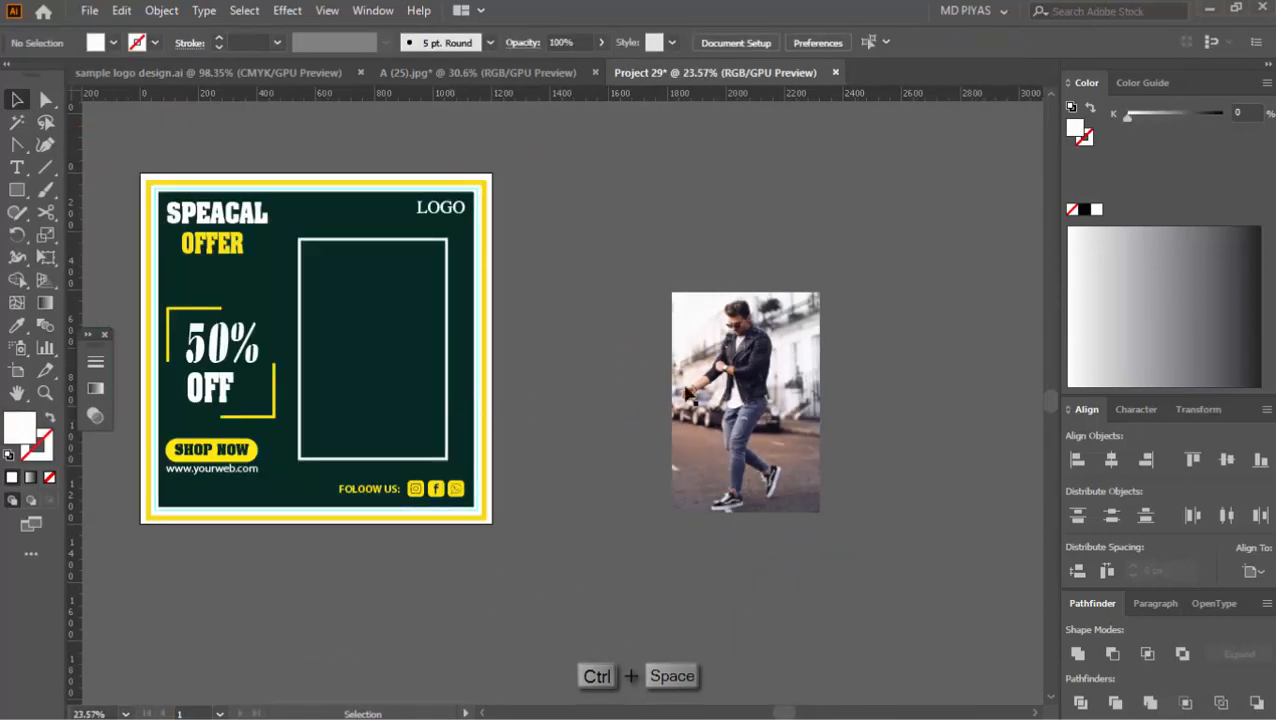
- Show all hidden frames on the artboard and undo the accidental move of an object
click(693, 393)
key(ctrl+alt+3)
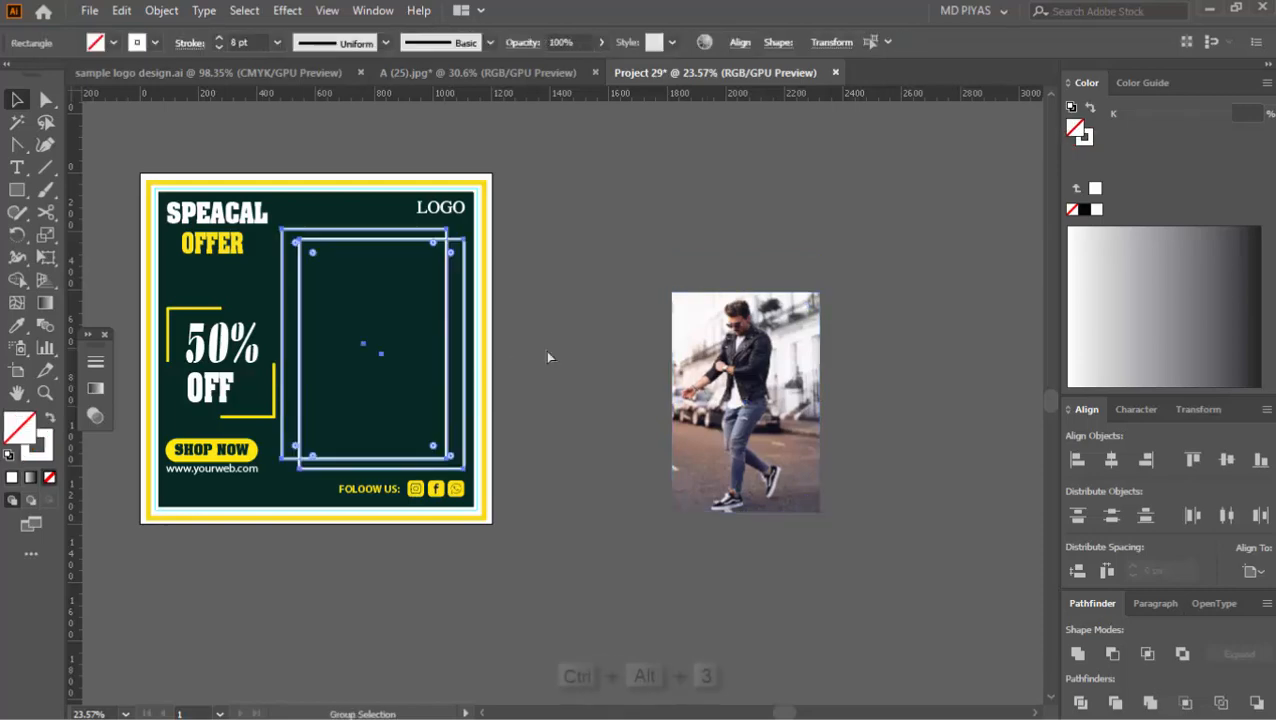
drag(700, 374, 400, 335)
key(ctrl+space)
drag(301, 404, 580, 415)
key(ctrl+z)
key(ctrl+space)
- Hide the two offset white frames again so only the smaller frame remains on the artboard
click(565, 432)
shift+click(314, 238)
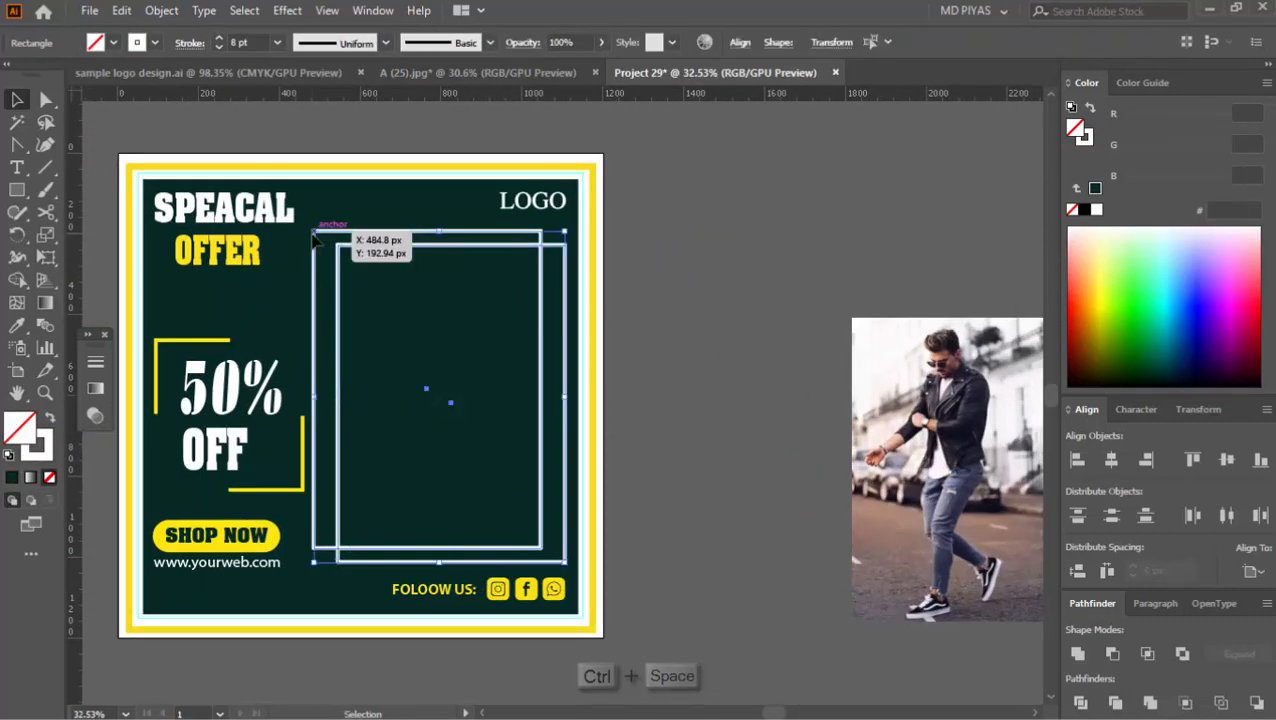
key(ctrl+x)
- Align the masked photo to the white frame on the artboard, centring it horizontally and vertically
click(352, 246)
shift+click(885, 412)
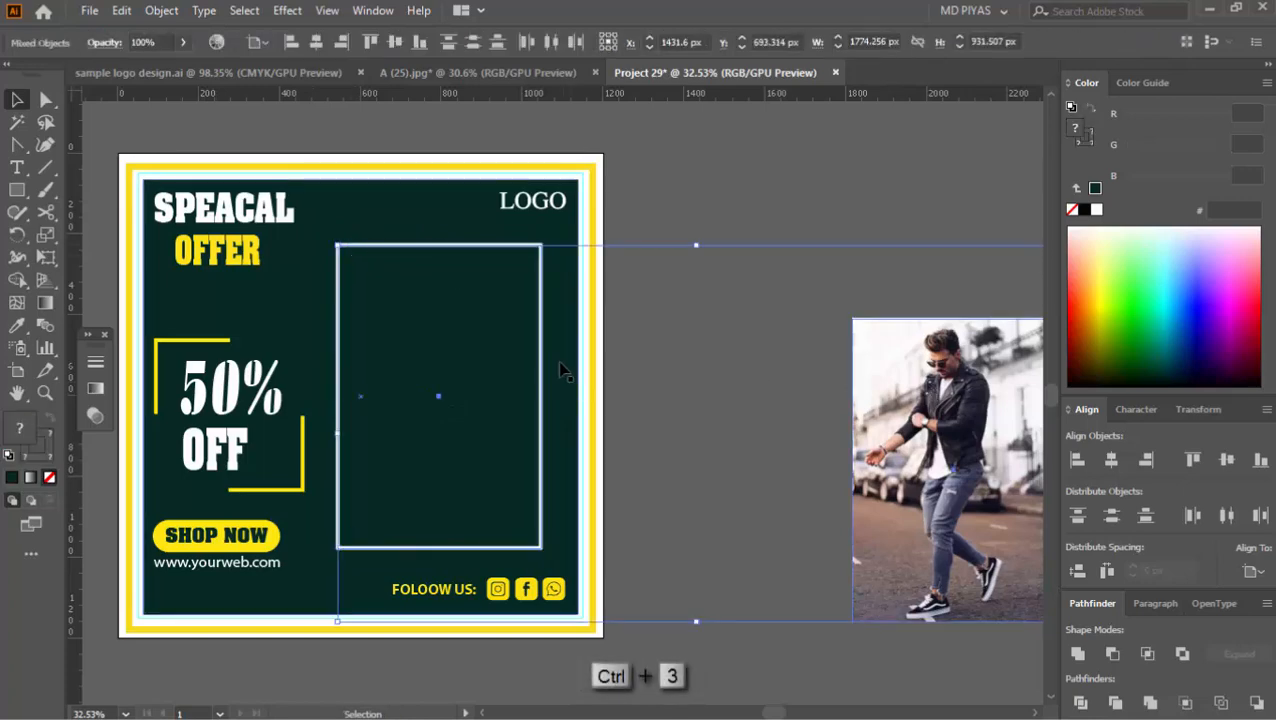
click(542, 352)
click(1112, 460)
click(1227, 460)
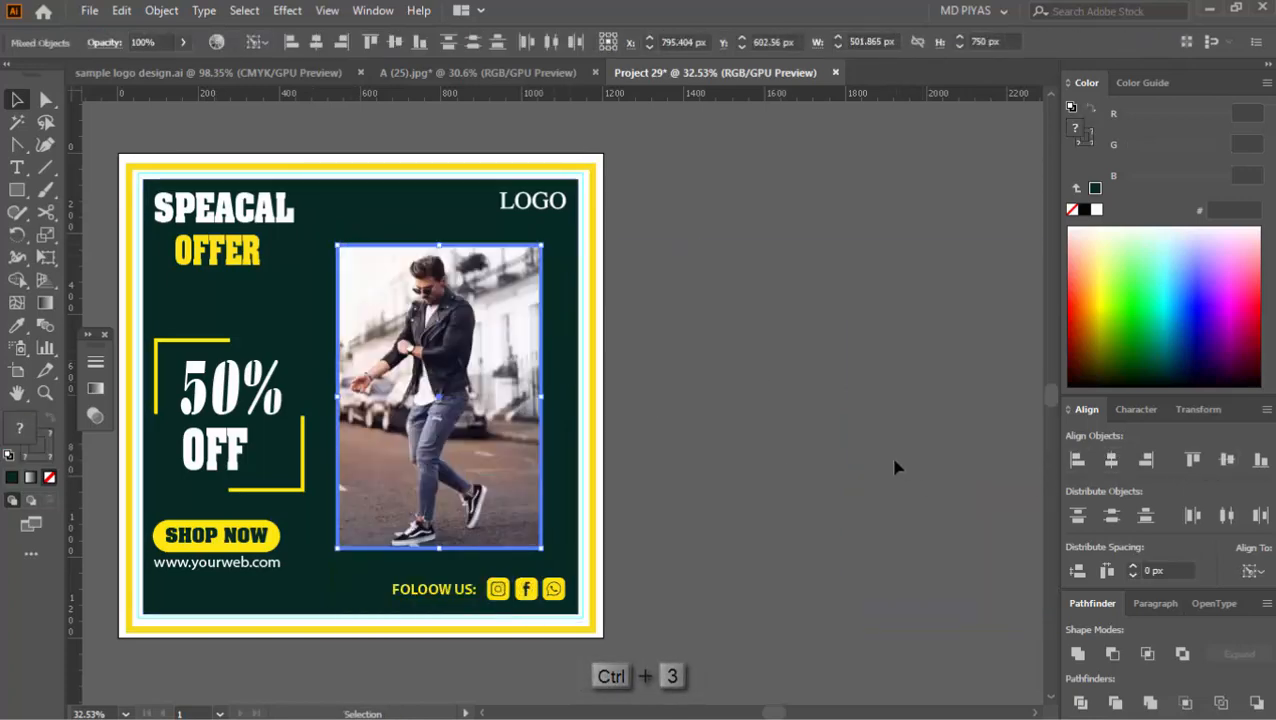
click(889, 455)
- Hide the centred photo and the frame around it, and show all hidden objects again
click(508, 374)
key(ctrl+3)
click(541, 366)
key(ctrl+3)
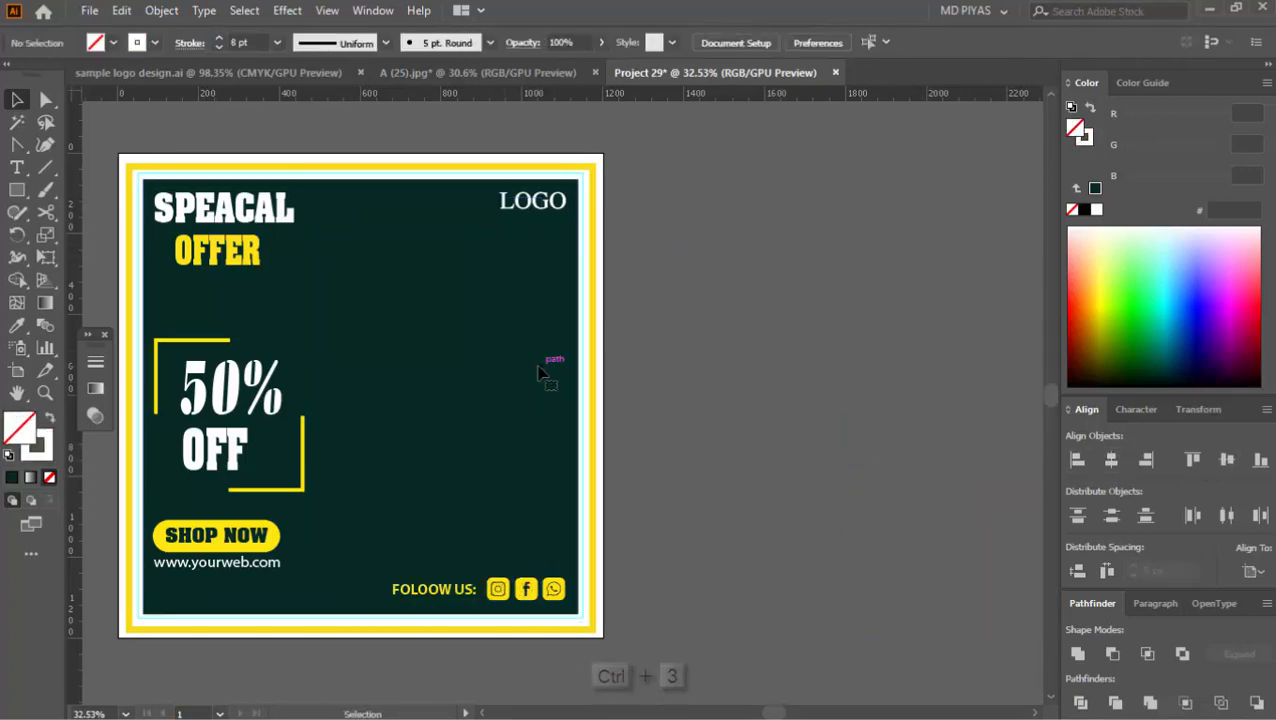
key(ctrl+alt+3)
click(756, 446)
- Bring both offset white frames to the front, above the model photo
drag(537, 231, 691, 372)
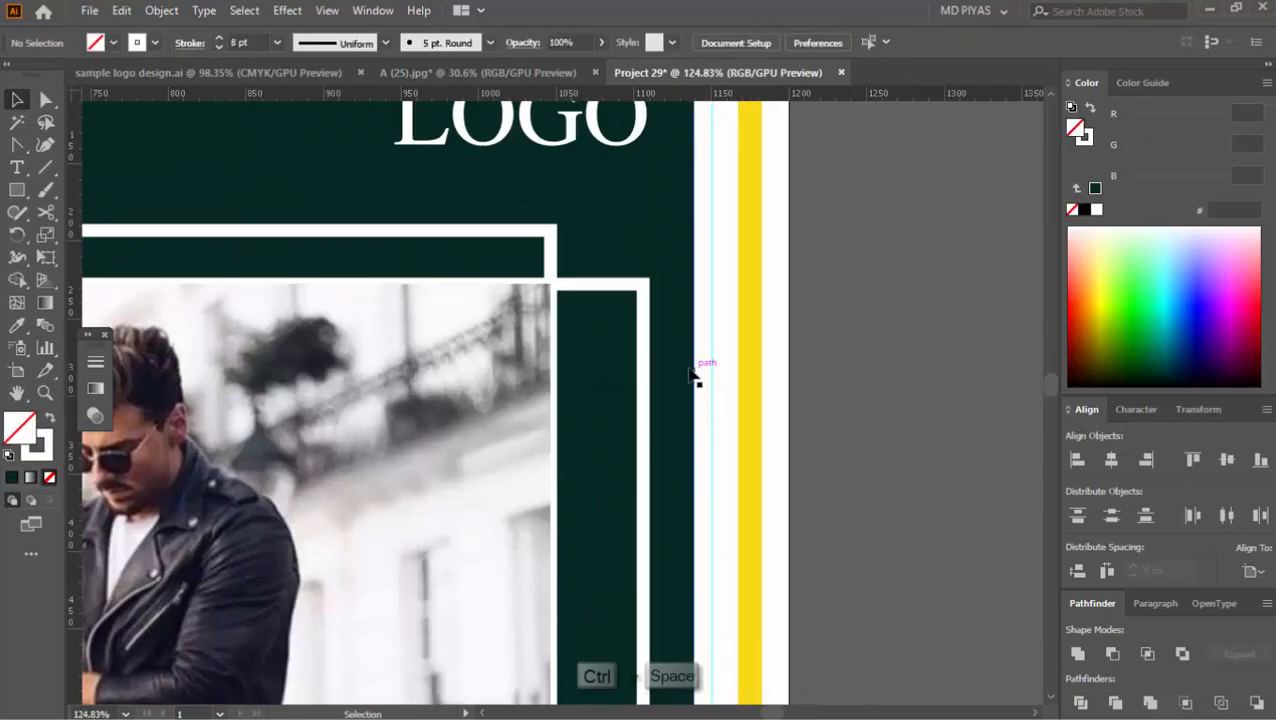
click(645, 356)
shift+click(461, 230)
key(ctrl+shift+])
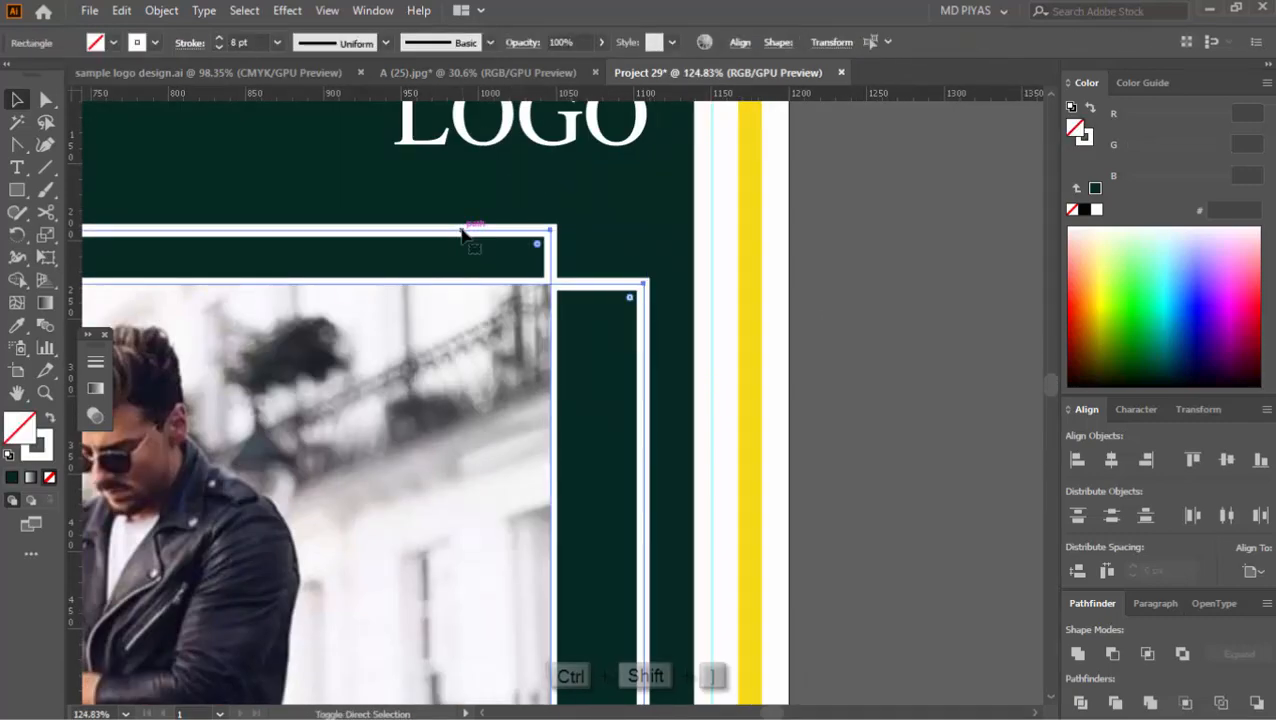
drag(622, 345, 495, 345)
click(774, 431)
- Delete the reference design beside the artboard
drag(759, 372, 840, 392)
drag(906, 452, 1016, 336)
drag(750, 431, 664, 430)
mouse_move(737, 371)
mouse_down()
mouse_move(708, 386)
mouse_move(745, 390)
mouse_up()
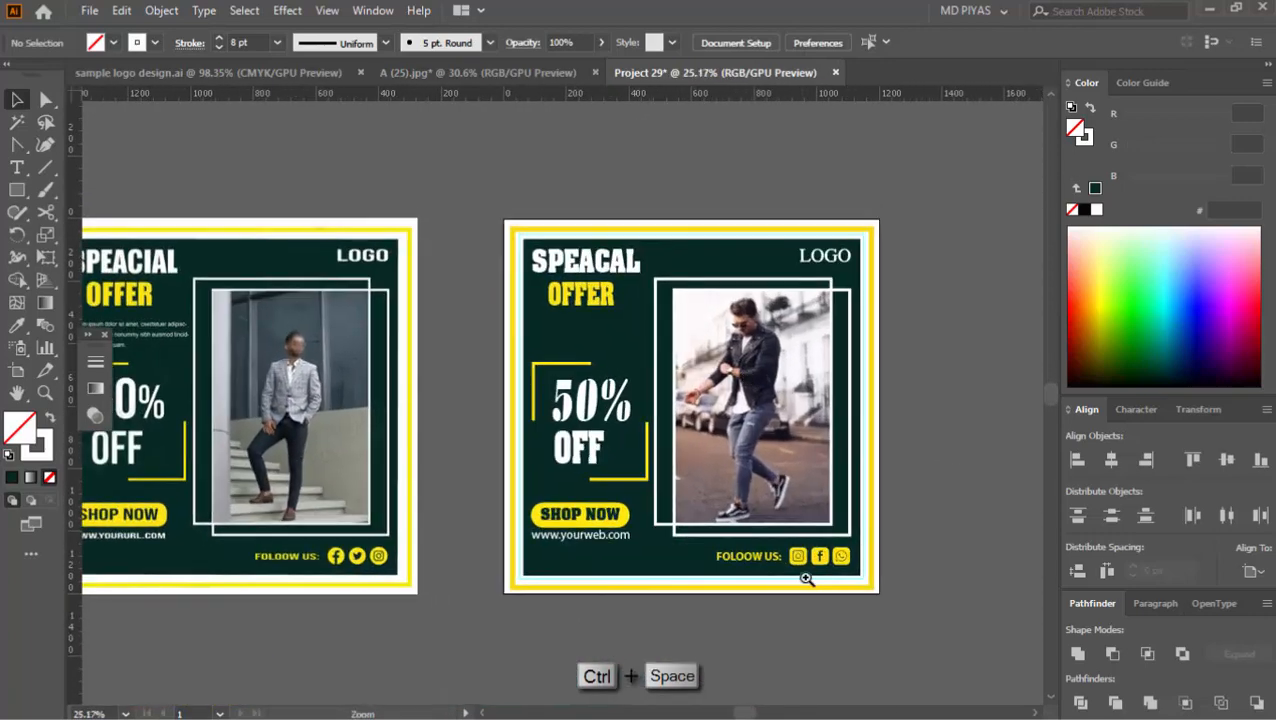
drag(772, 583, 778, 510)
drag(778, 510, 815, 440)
click(371, 469)
key(Delete)
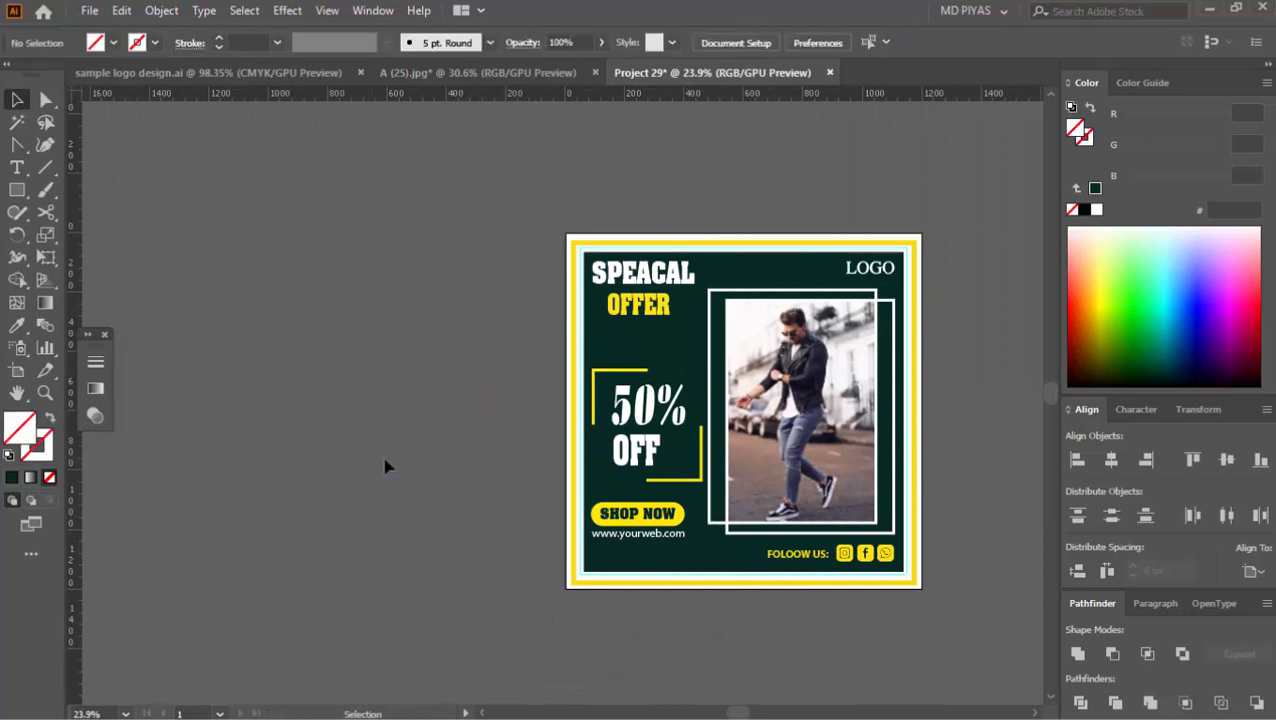
- Create a 1200 × 1200 px rectangle and fill it with white (FFFFFF)
key(m)
click(328, 416)
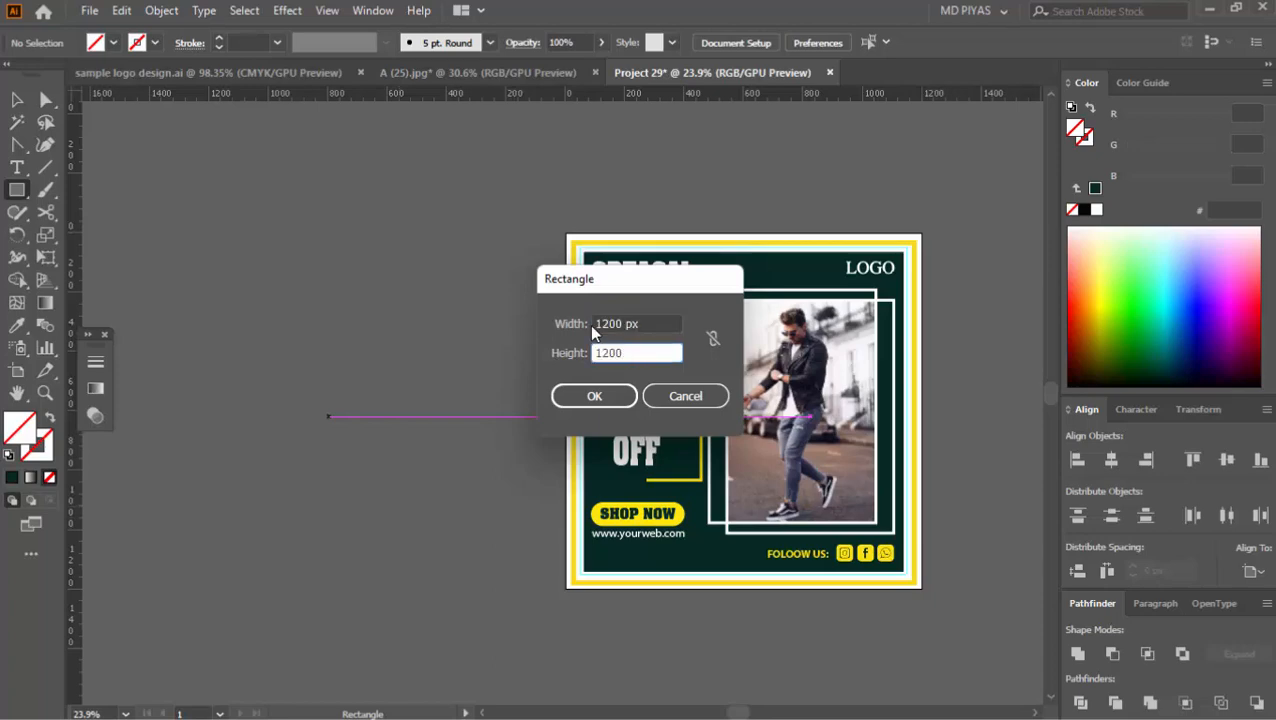
key(Return)
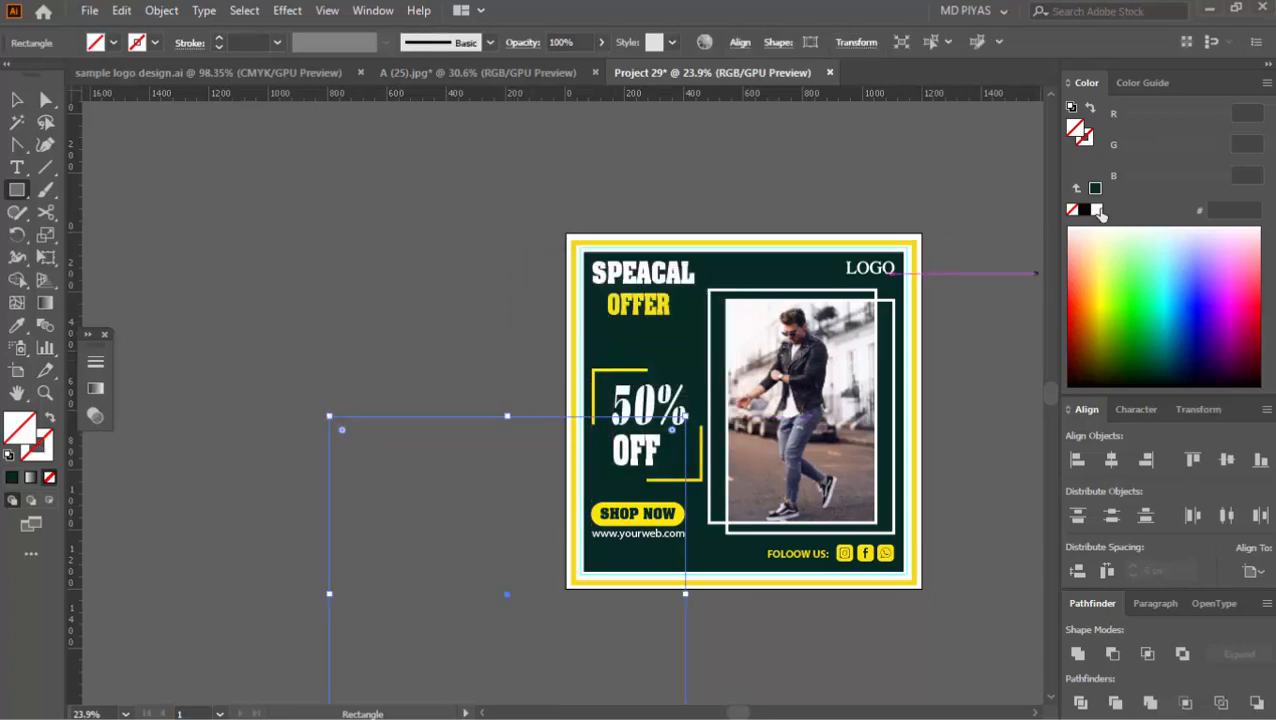
click(1096, 209)
click(413, 313)
click(664, 397)
key(v)
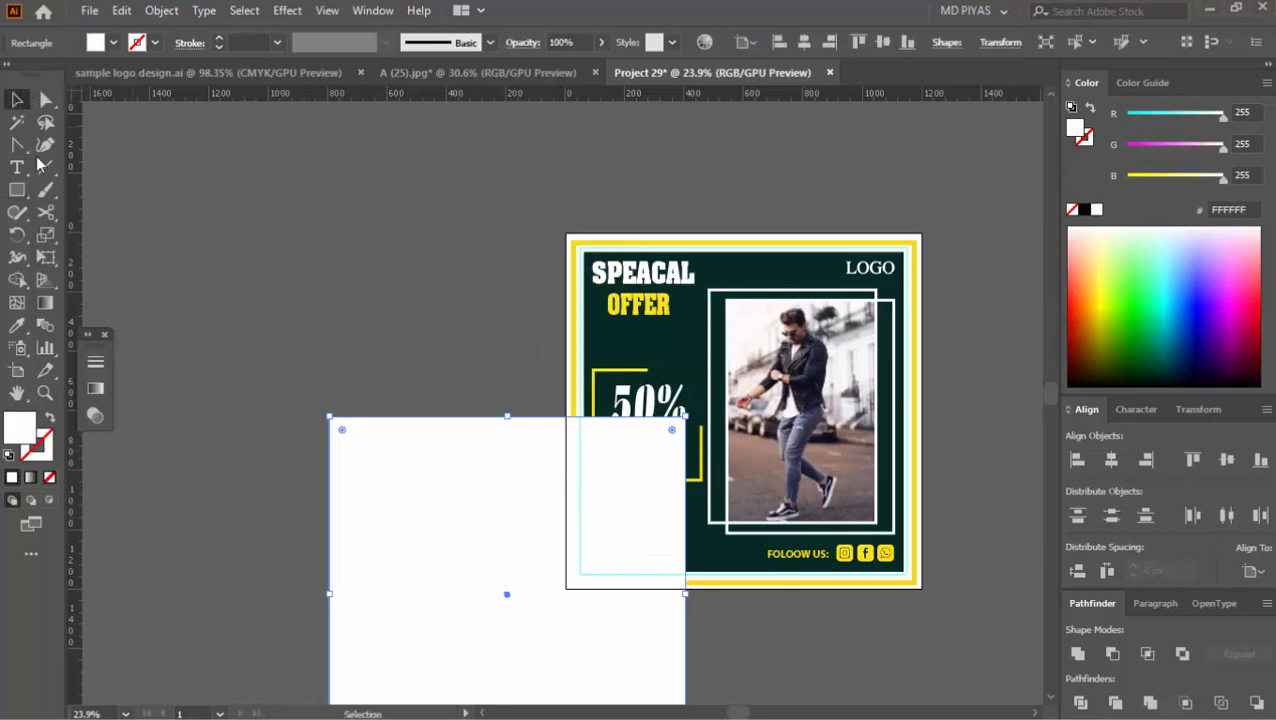
- Align the white rectangle to the artboard's right edge and vertical centre, and send it to the back
click(1146, 459)
click(1227, 459)
click(985, 432)
drag(851, 434, 746, 430)
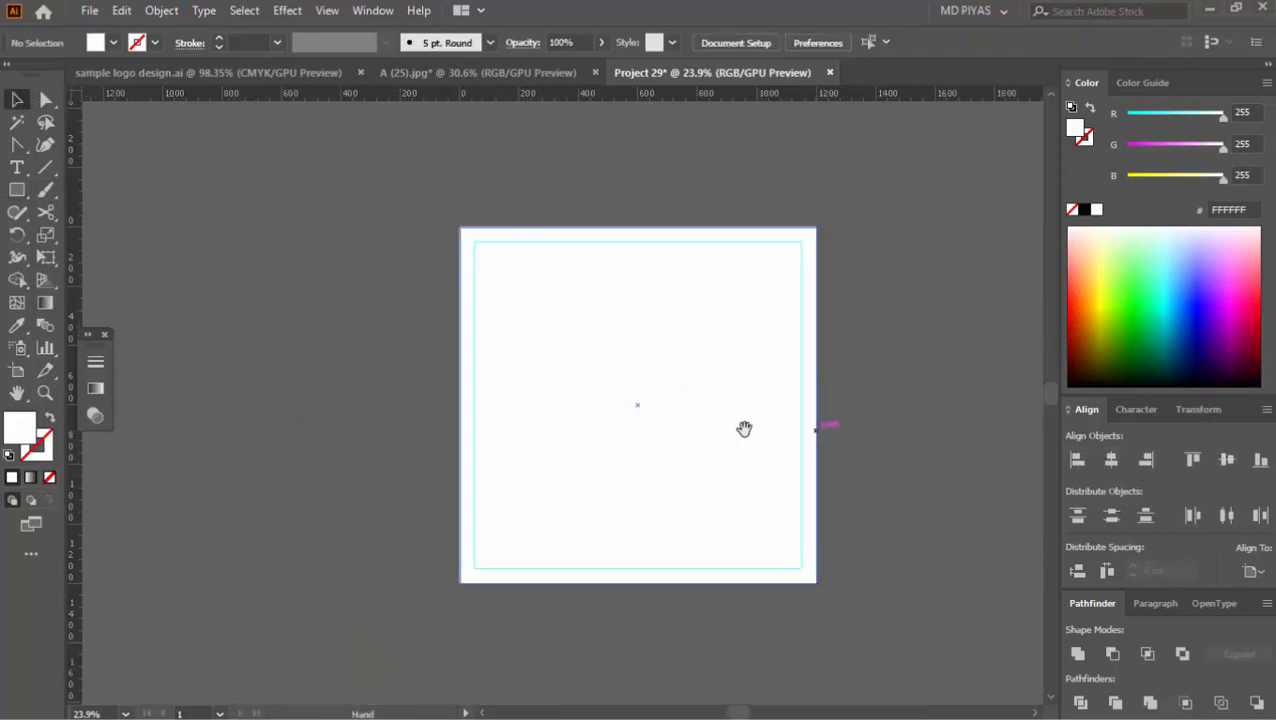
scroll(728, 362, up, 4)
click(738, 367)
key(ctrl+shift+bracketleft)
- Group all the artwork on the artboard and hide the guides
drag(784, 332, 772, 401)
drag(405, 145, 982, 661)
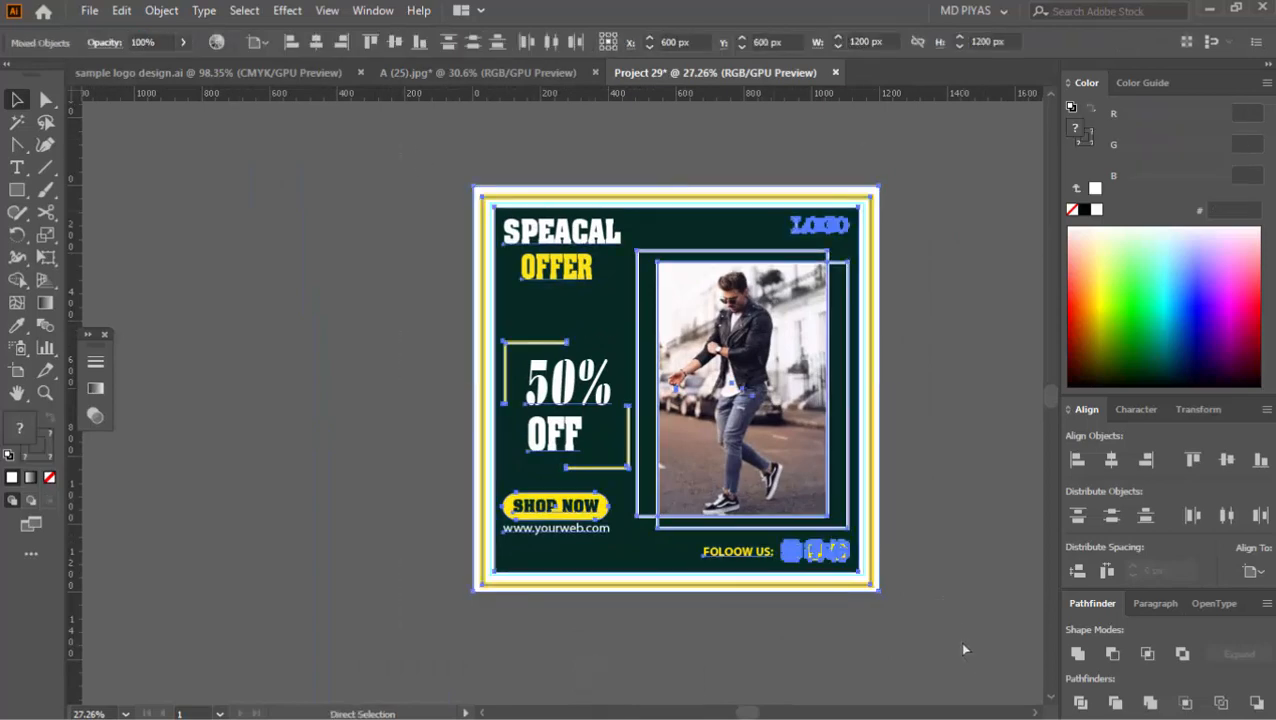
key(ctrl+g)
click(962, 632)
drag(963, 584, 896, 573)
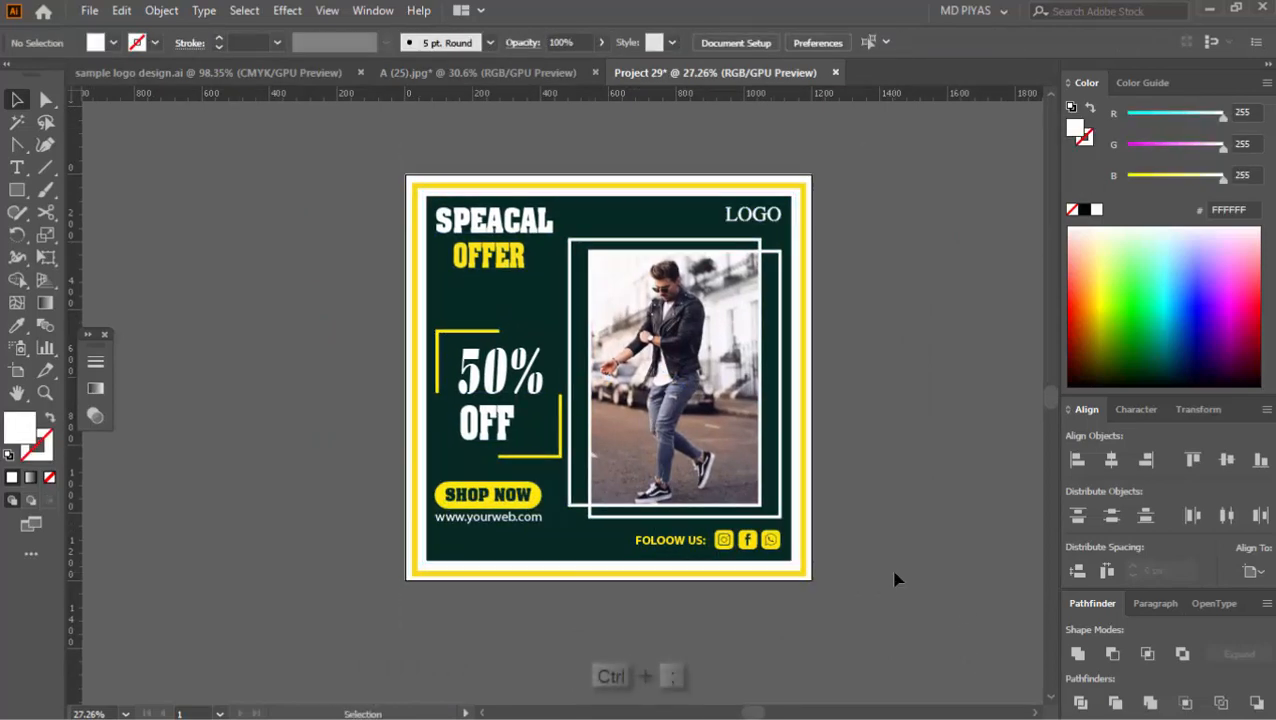
- Show the post in full-screen mode and recolour the OFF text with the design's yellow
key(f)
key(f)
drag(804, 343, 886, 390)
drag(548, 388, 601, 418)
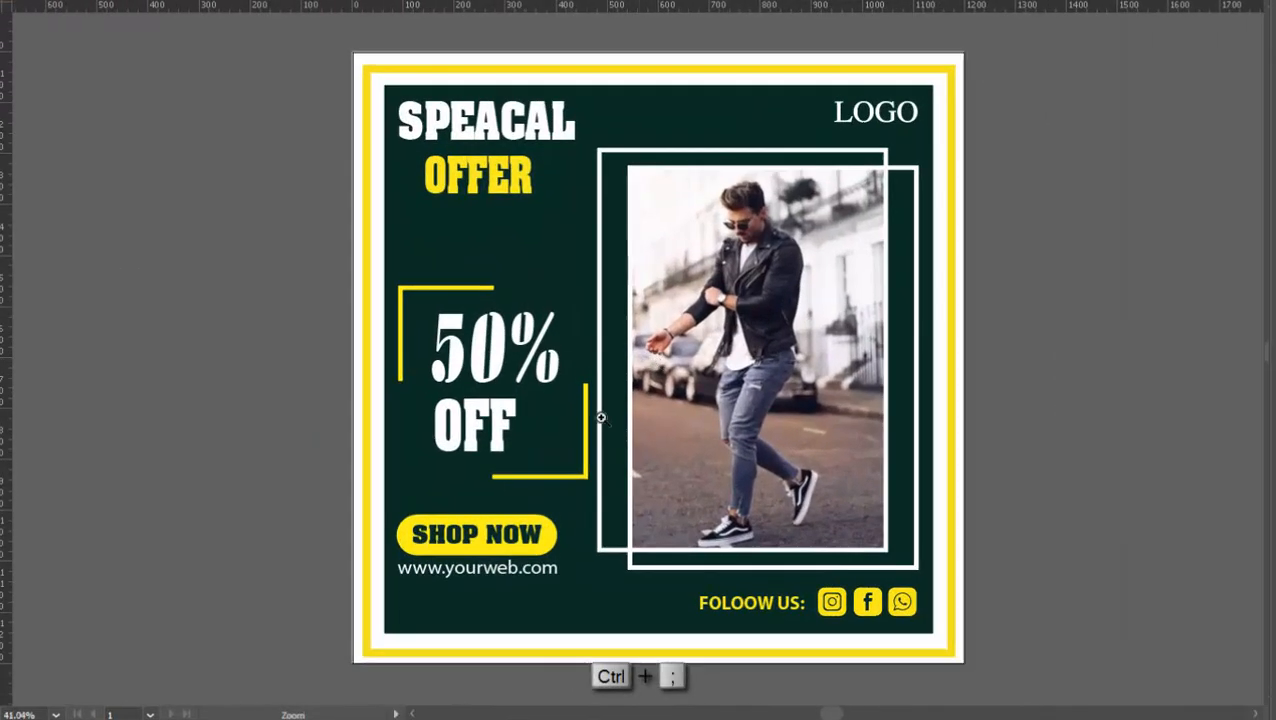
key(i)
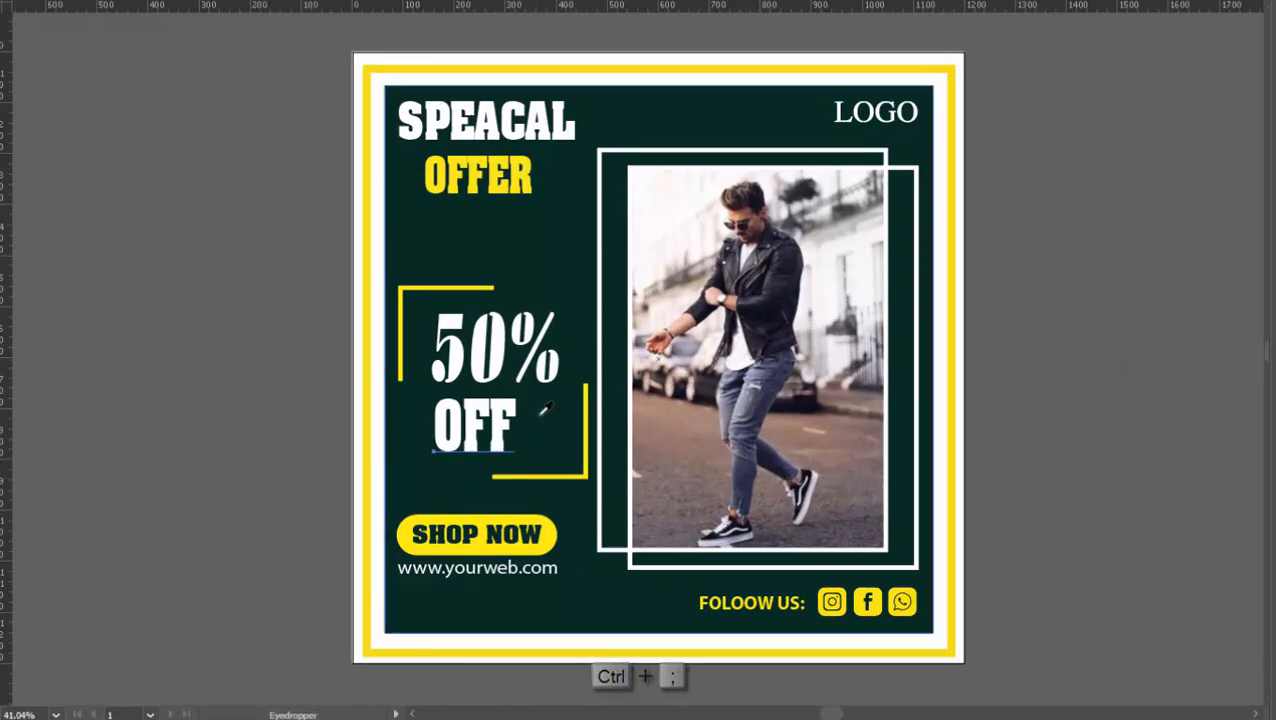
drag(1038, 325, 962, 306)
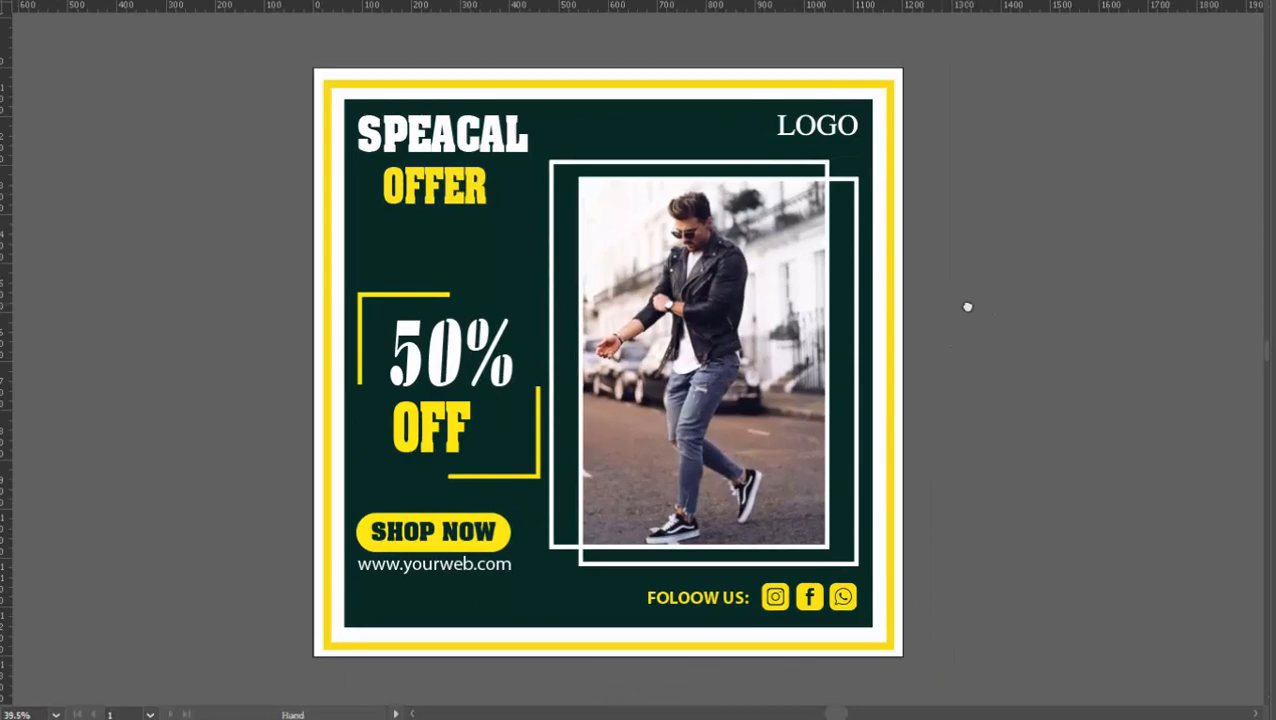